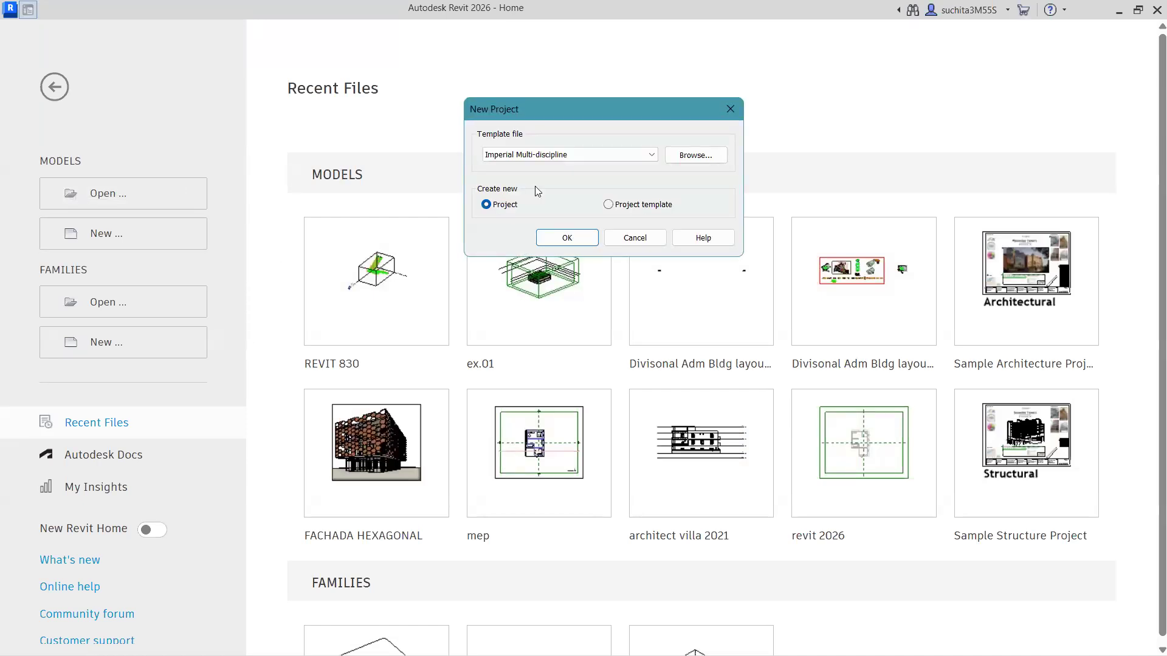
Create a new project from the default.rte template in the English-Imperial template folder.
click(538, 157)
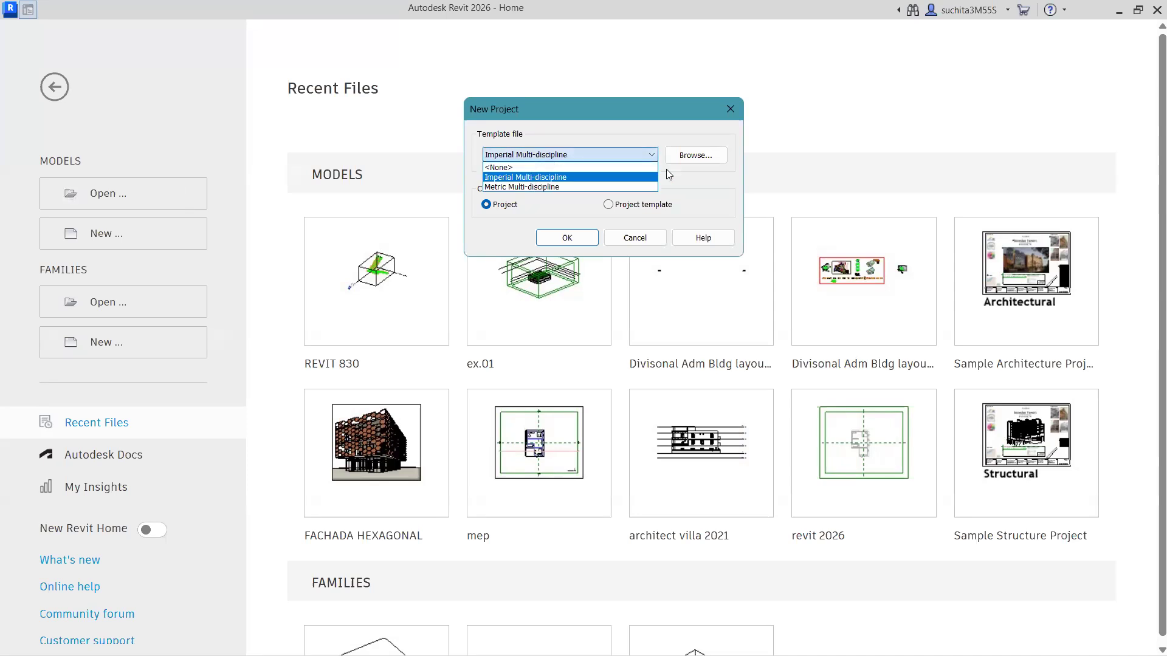
click(702, 157)
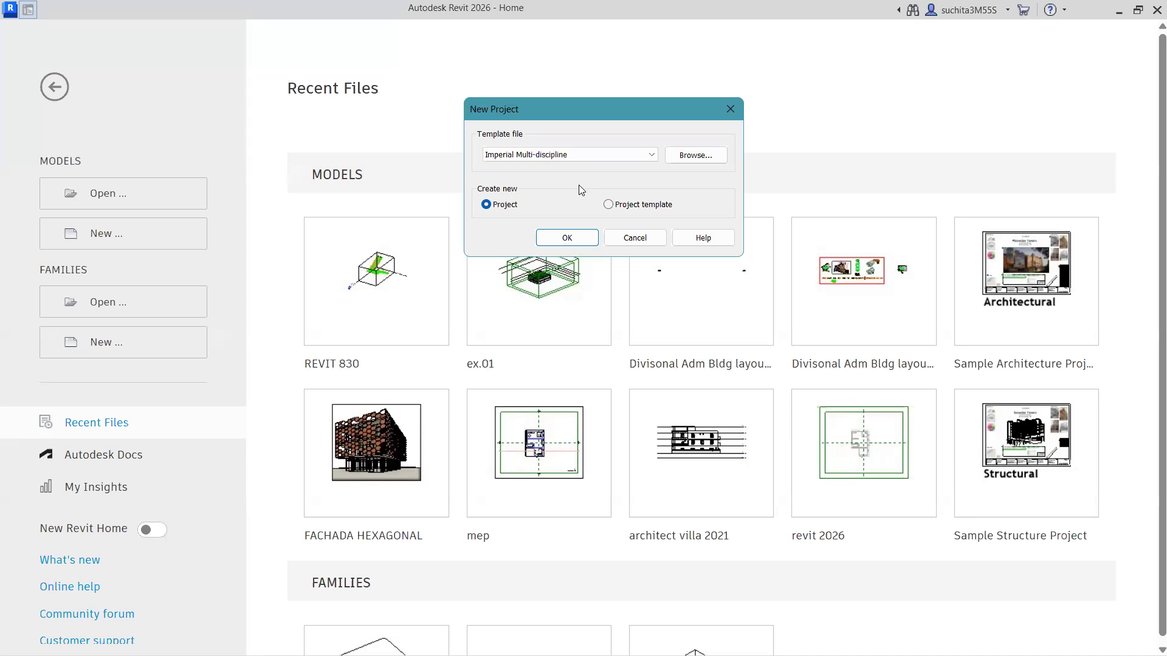
click(687, 156)
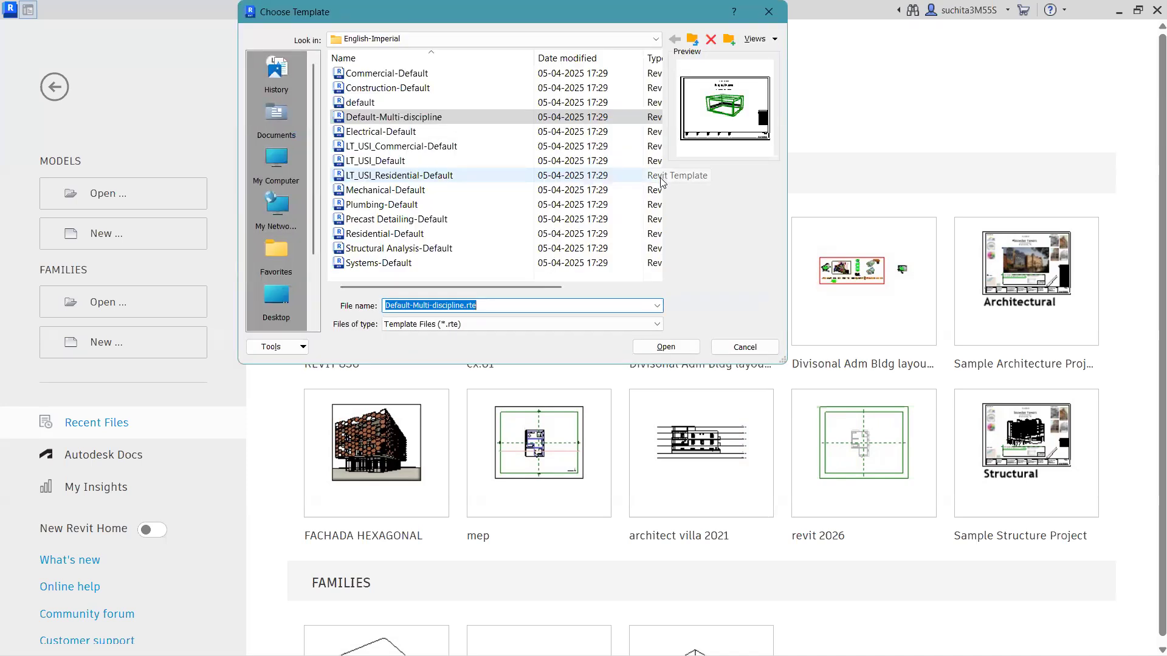
scroll(402, 240, right, 2)
scroll(392, 246, left, 2)
click(376, 103)
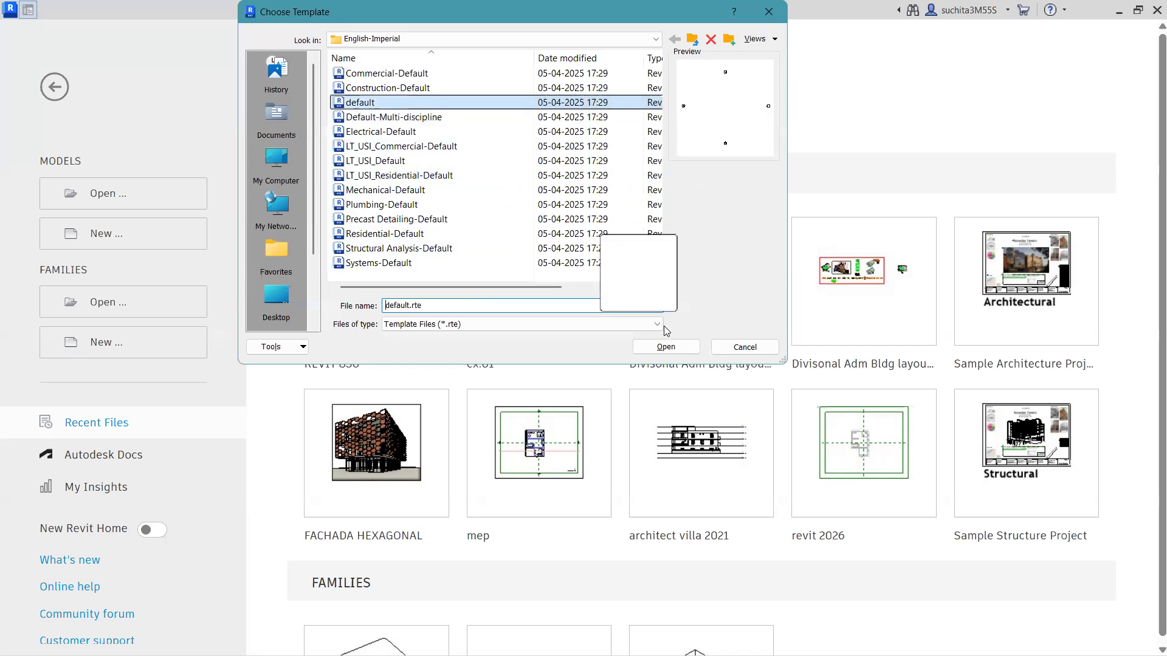
click(668, 348)
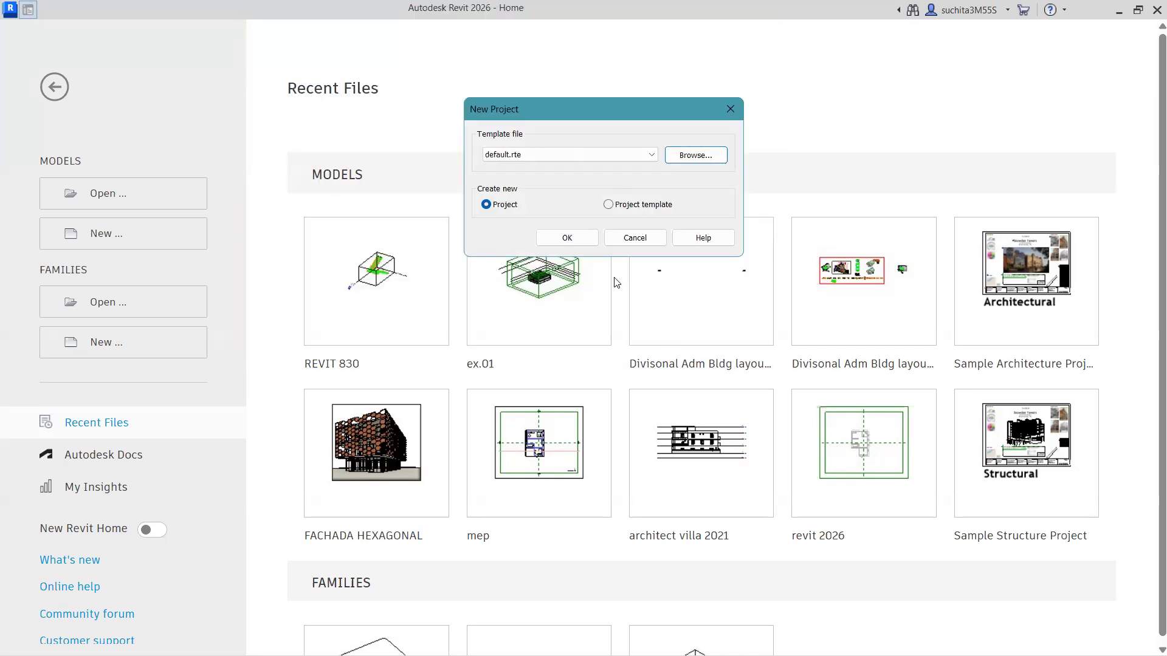
click(585, 237)
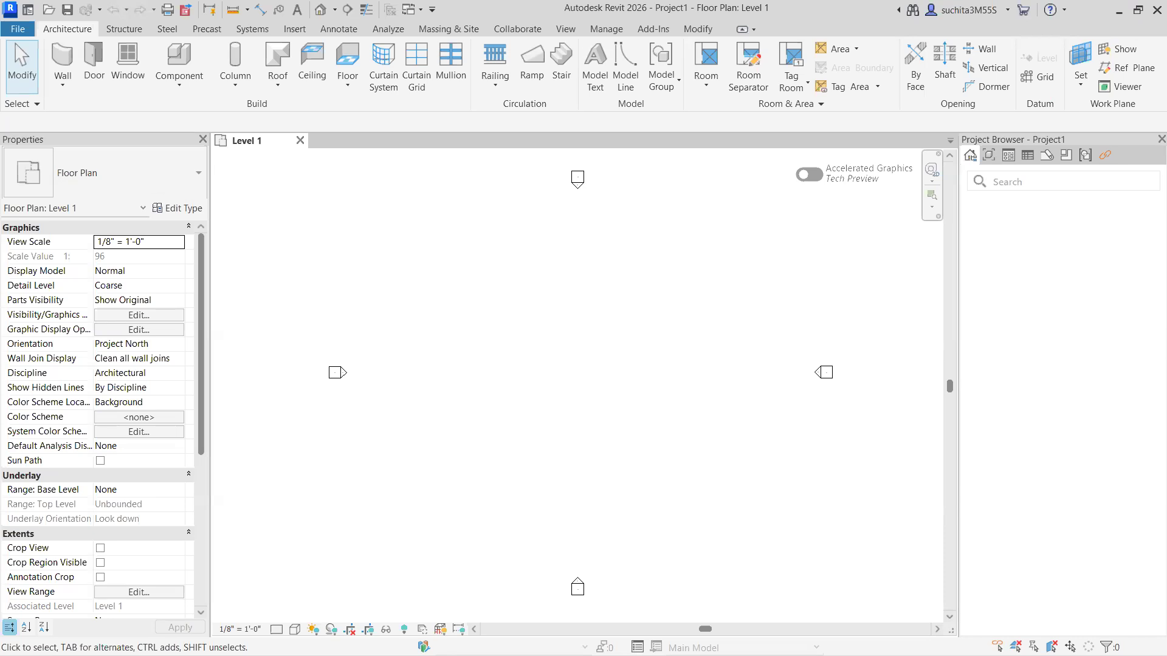
scroll(589, 386, up, 1)
scroll(596, 388, down, 1)
middle_drag(596, 393, 601, 453)
scroll(592, 449, down, 1)
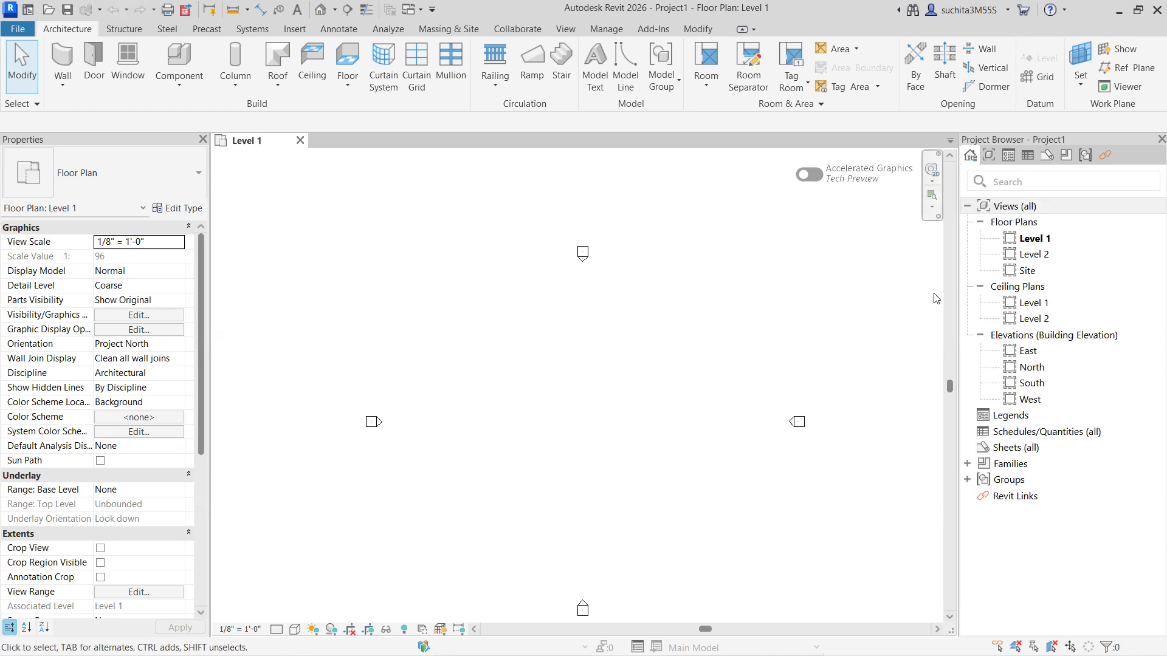
scroll(635, 375, up, 2)
scroll(617, 365, down, 1)
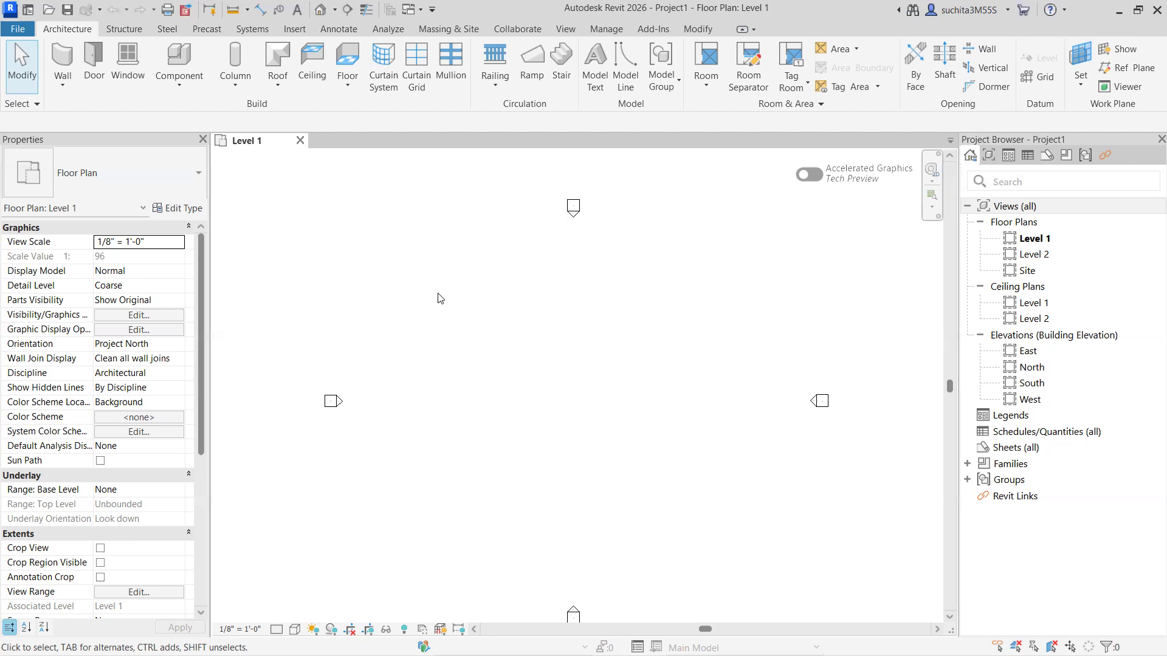
click(563, 65)
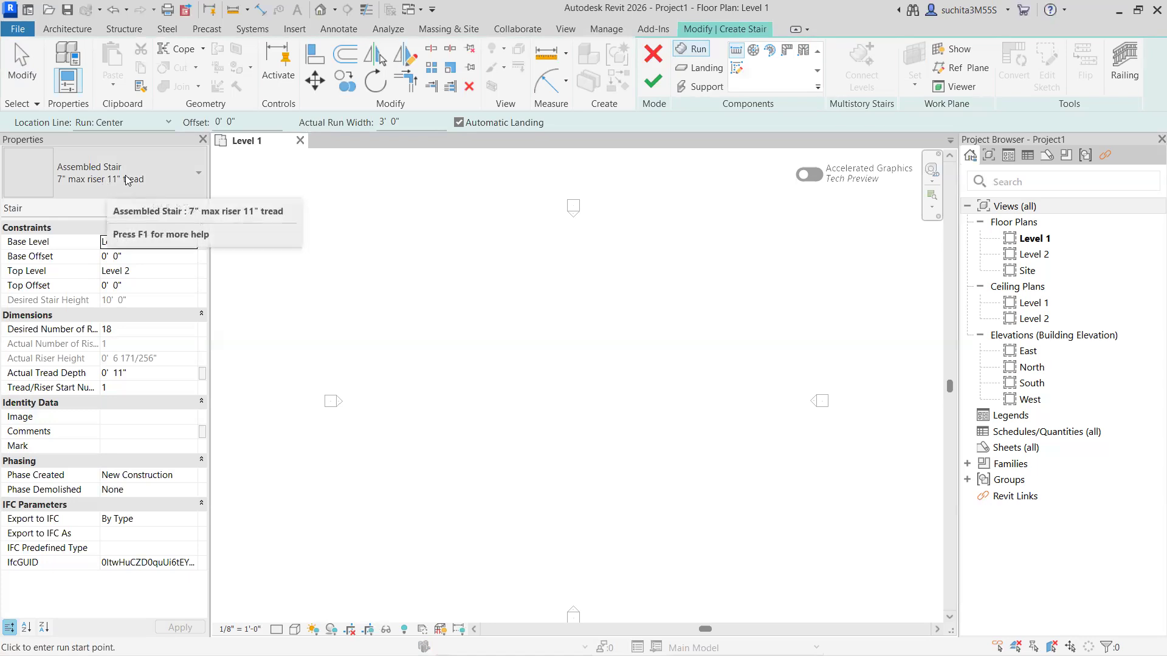
click(170, 181)
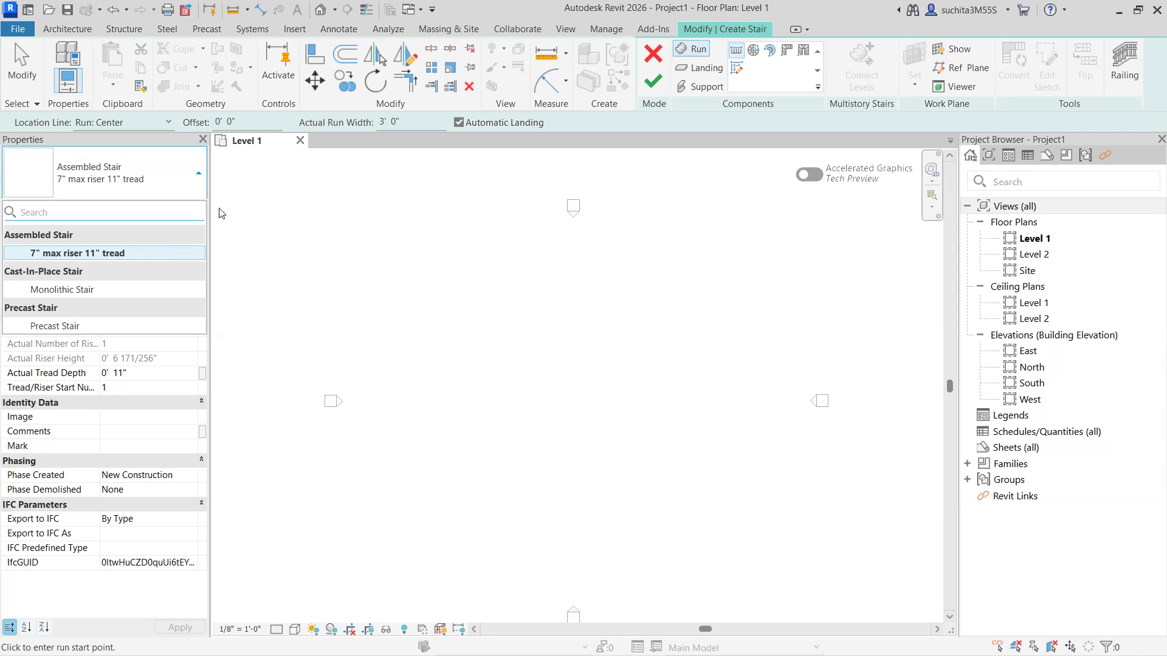
click(651, 58)
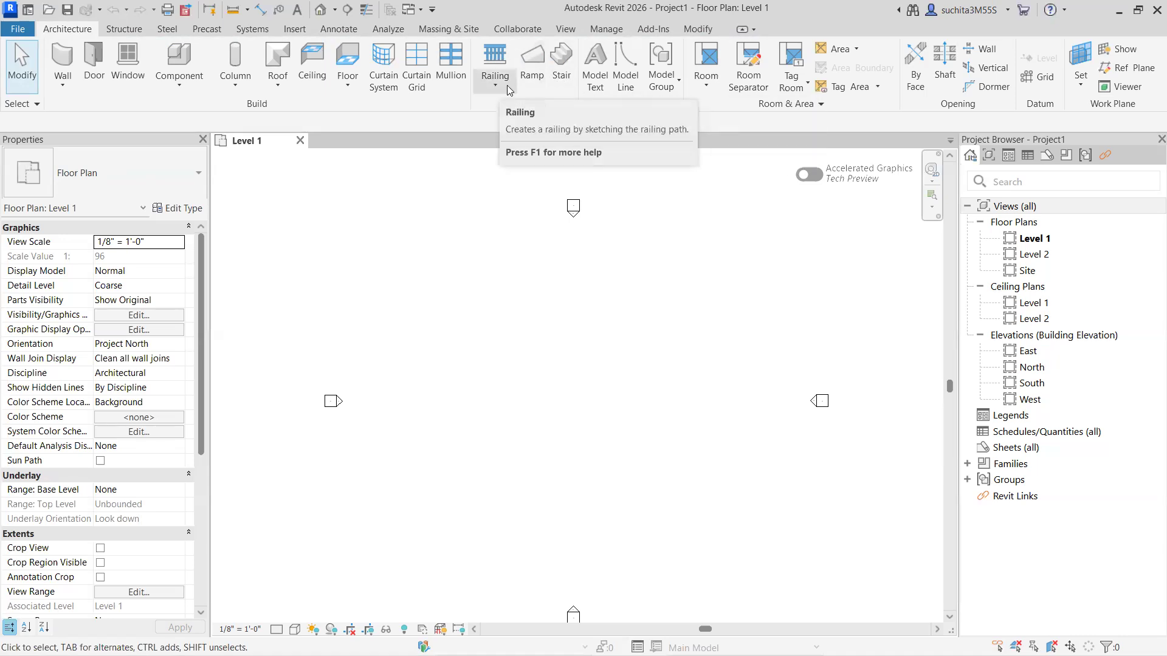
Start a new stair on Level 1 with the Assembled Stair type 7" max riser 11" tread.
click(560, 61)
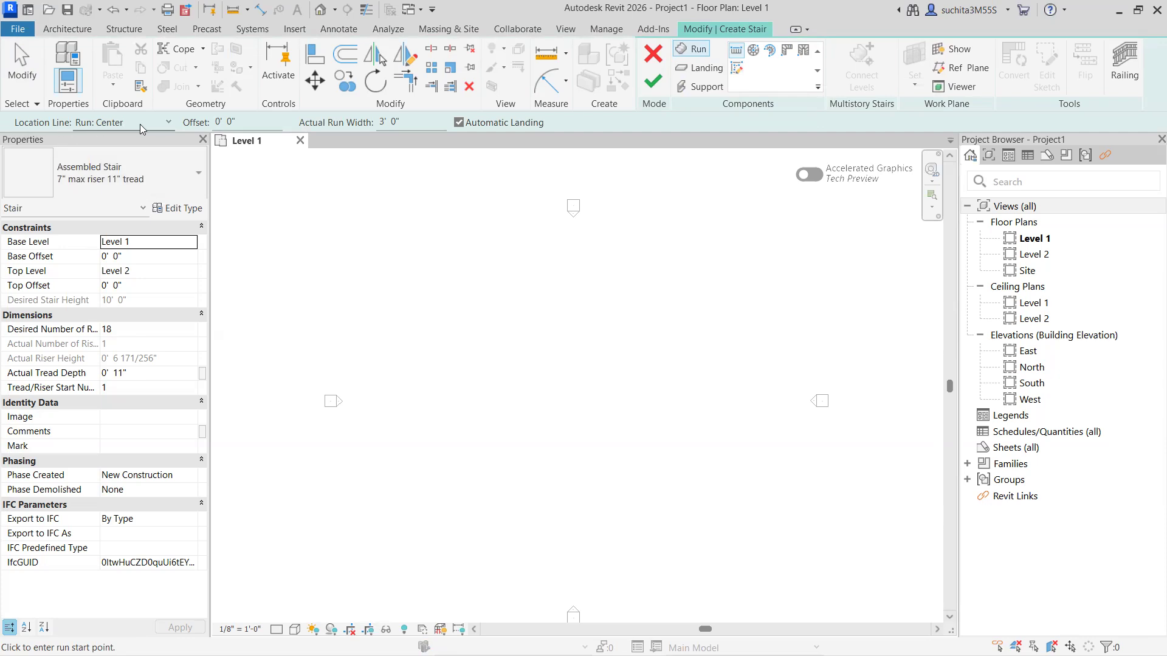
drag(248, 119, 120, 123)
click(411, 125)
click(192, 178)
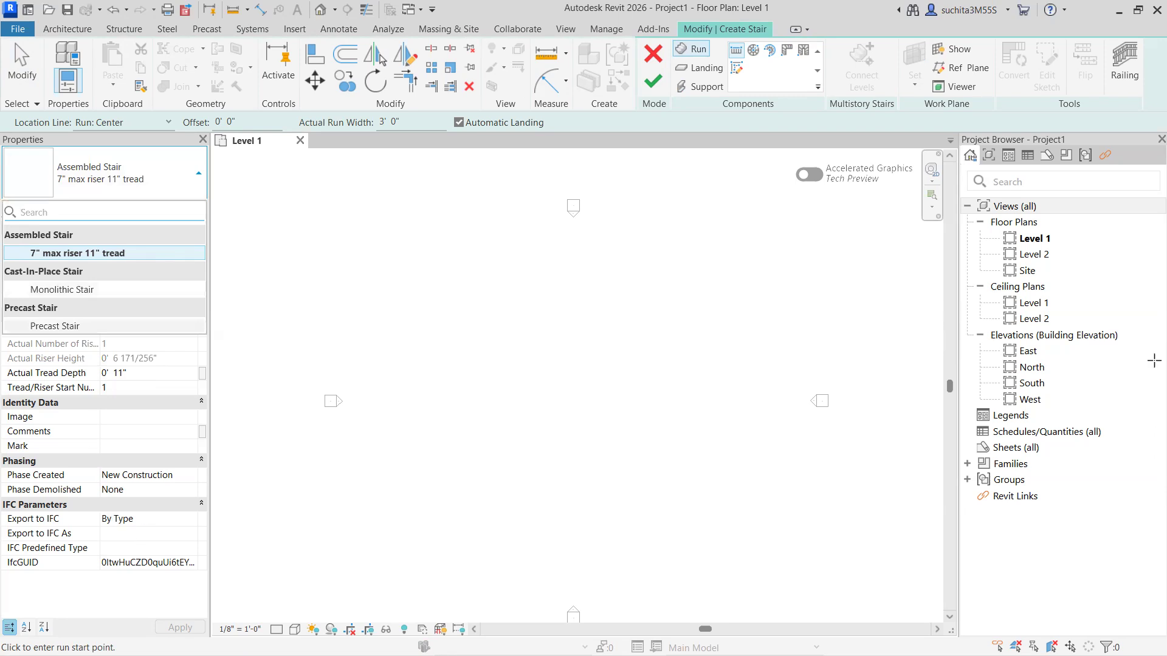
scroll(449, 298, down, 1)
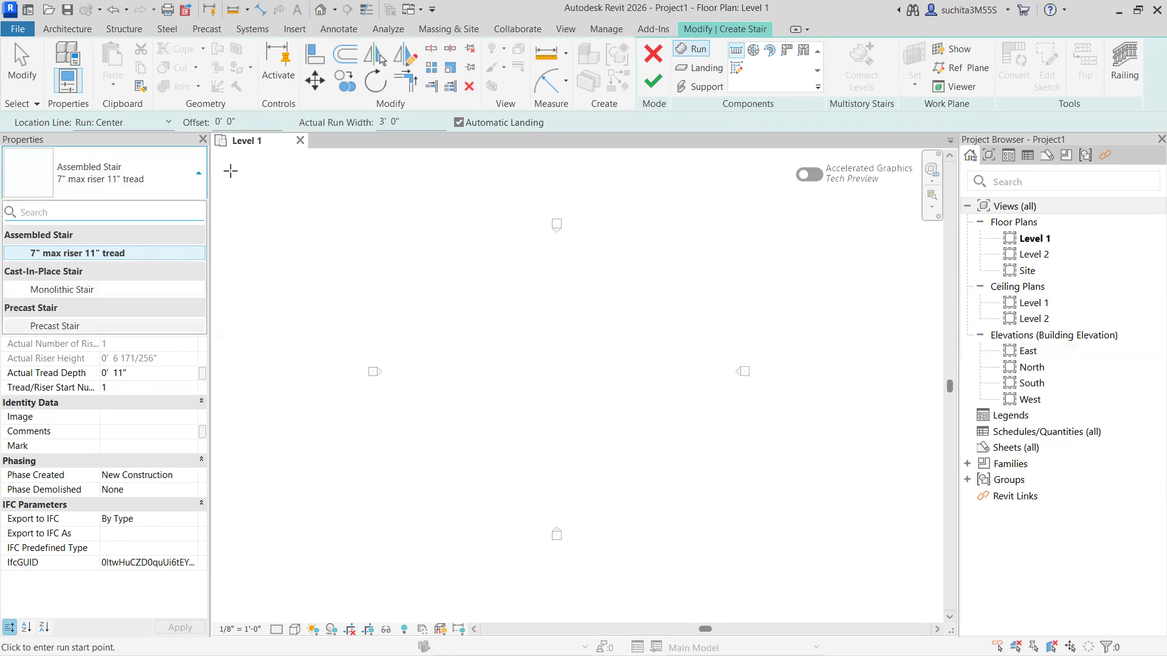
scroll(418, 292, down, 1)
scroll(498, 344, up, 1)
middle_drag(513, 350, 541, 359)
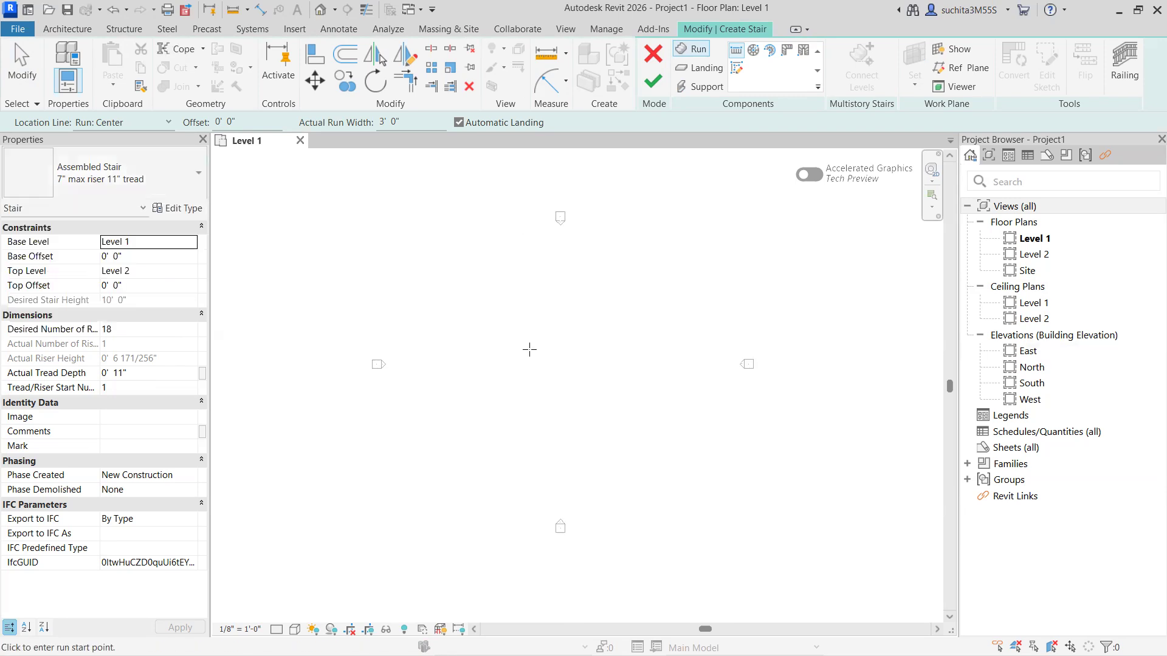
click(95, 189)
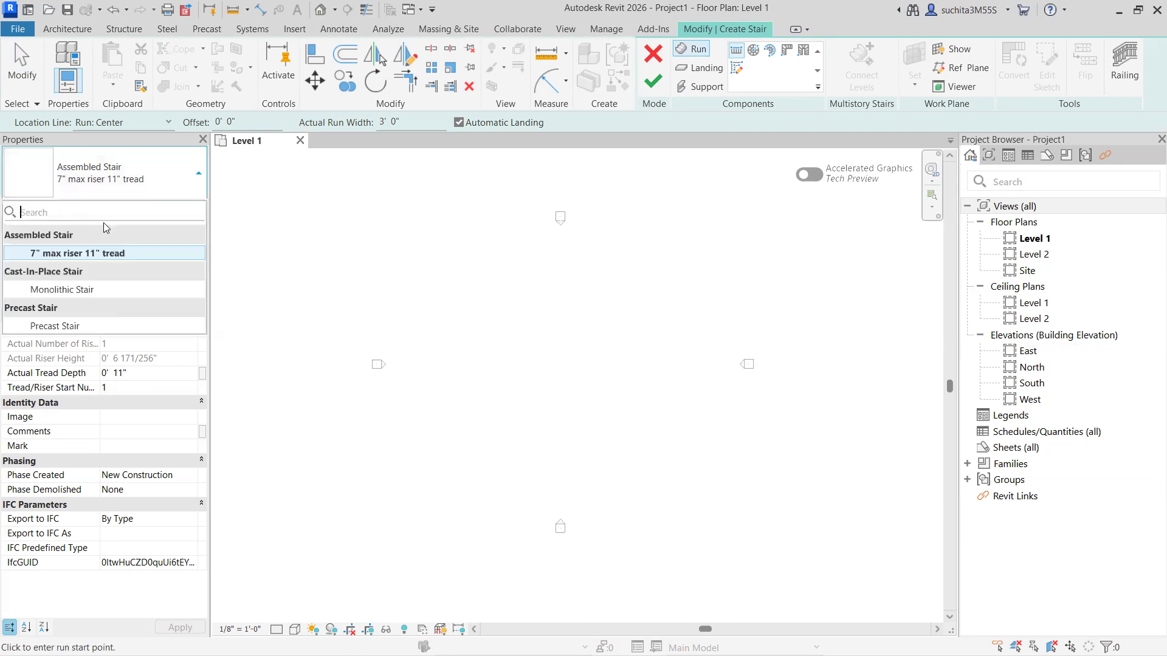
click(111, 254)
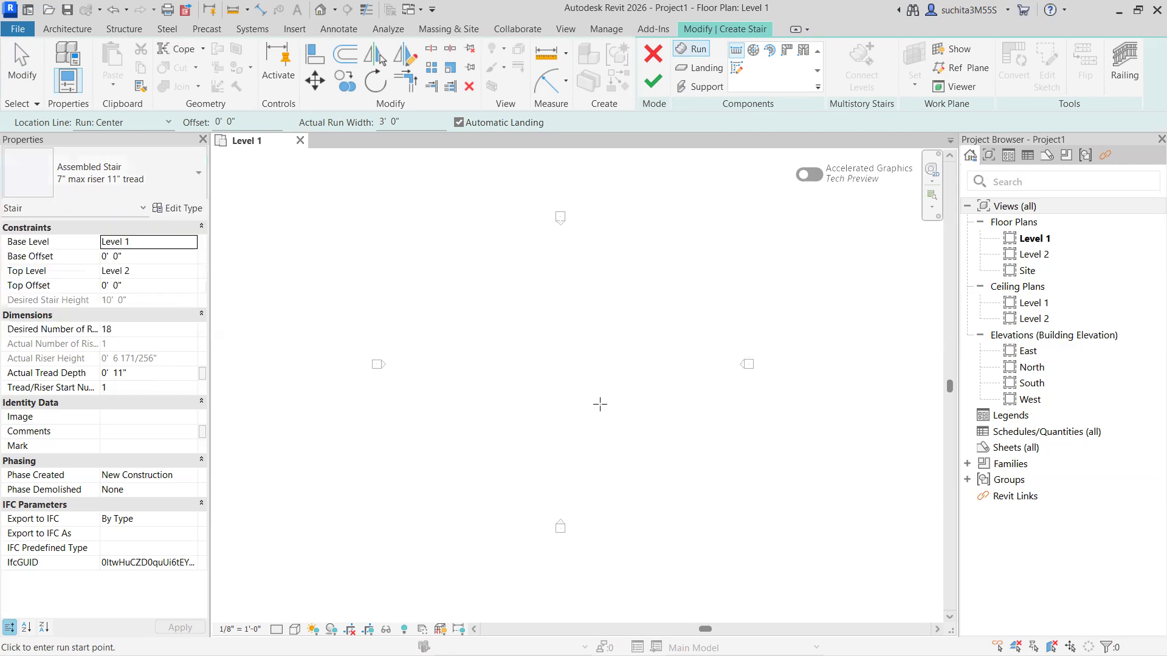
Draw the first straight run vertically upward in plan, nine risers and about 7'-4" long.
click(736, 52)
scroll(477, 344, up, 4)
scroll(471, 352, up, 3)
middle_drag(478, 415, 465, 205)
scroll(440, 337, up, 4)
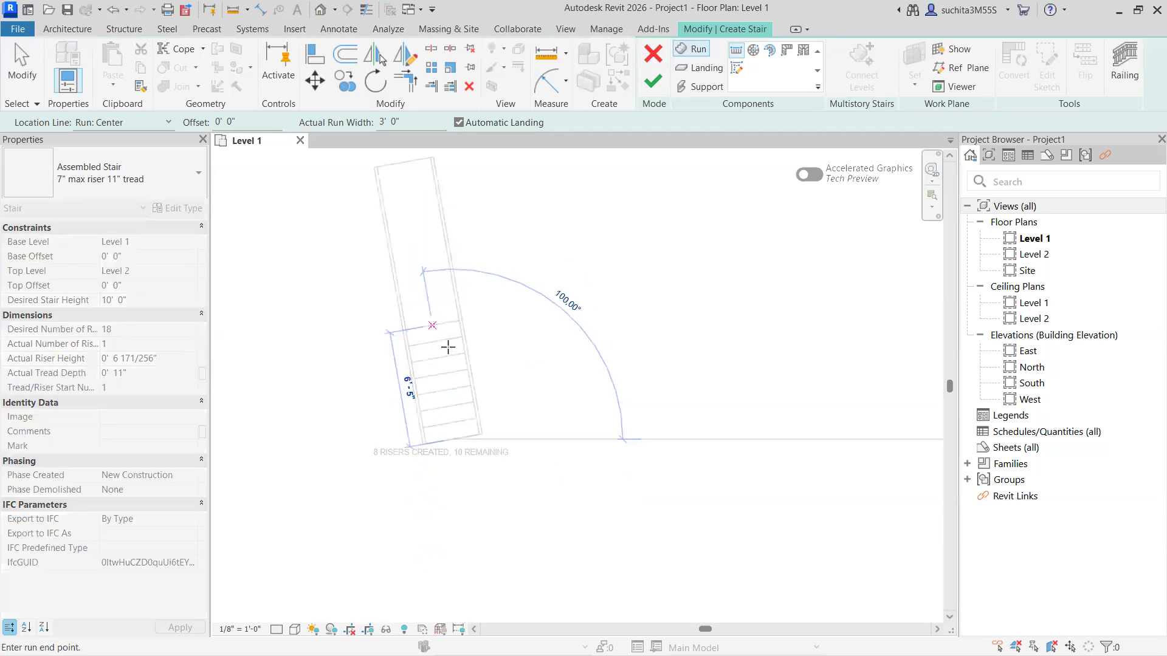
scroll(476, 408, up, 1)
middle_drag(477, 410, 530, 342)
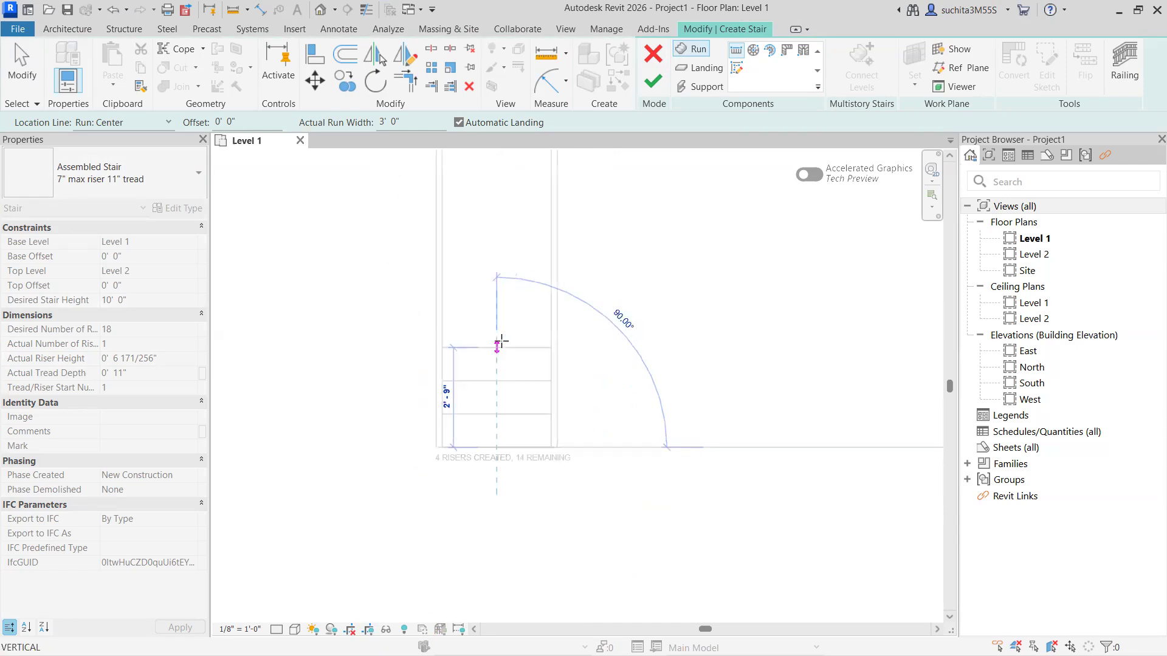
scroll(498, 370, down, 3)
middle_drag(507, 391, 502, 454)
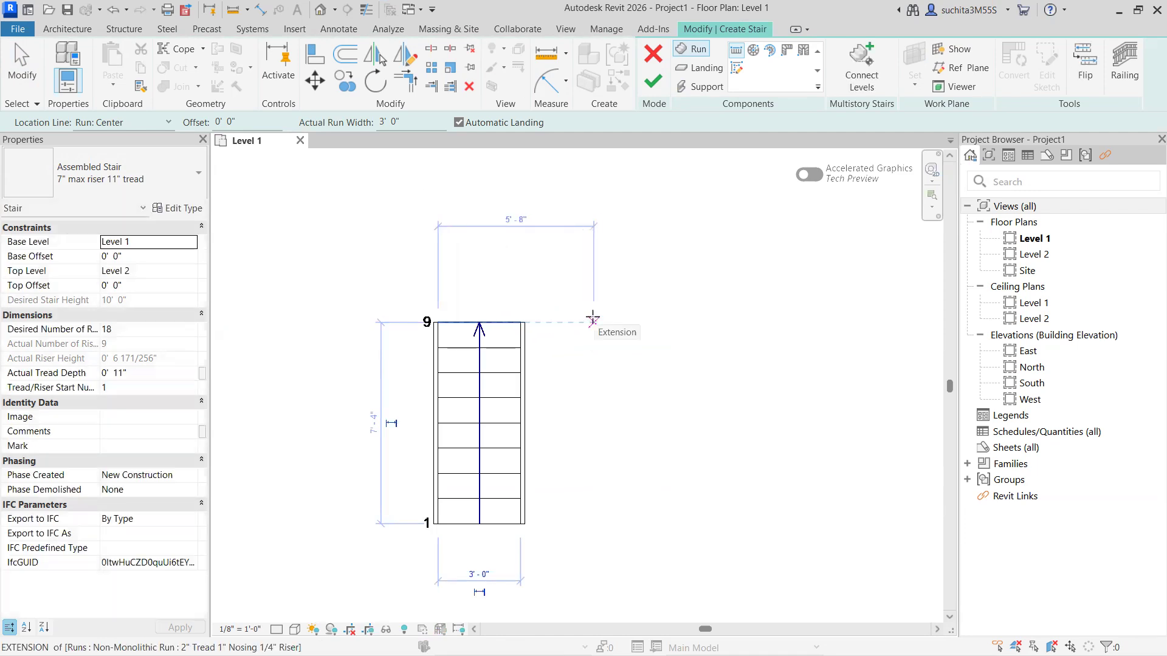
key(Escape)
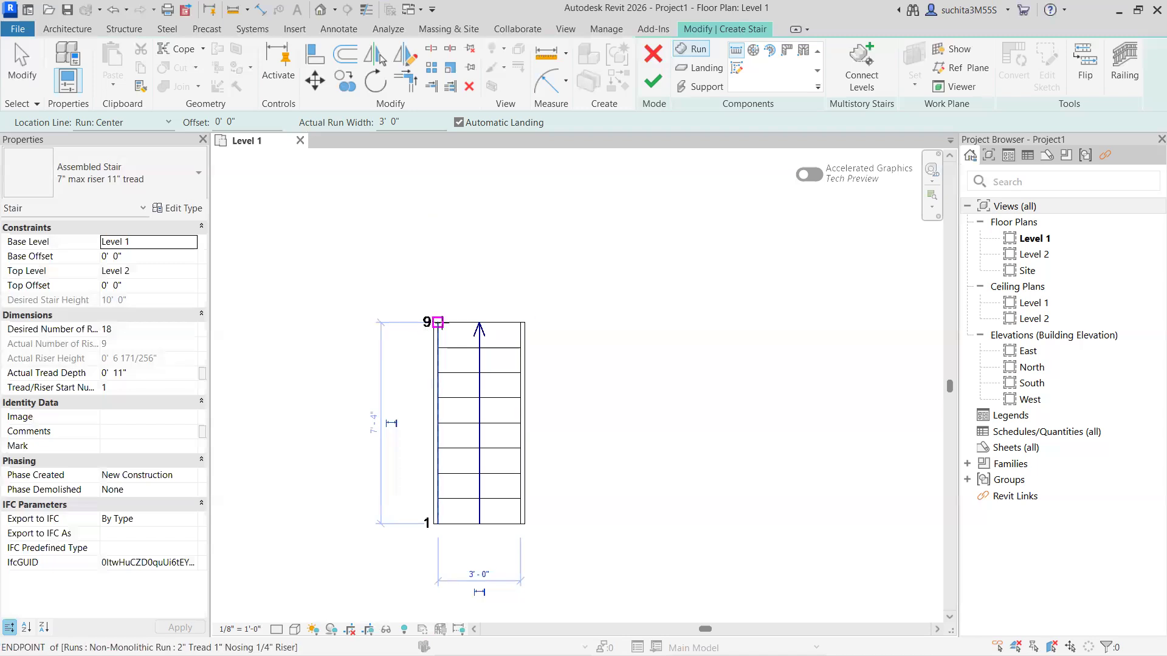
click(438, 322)
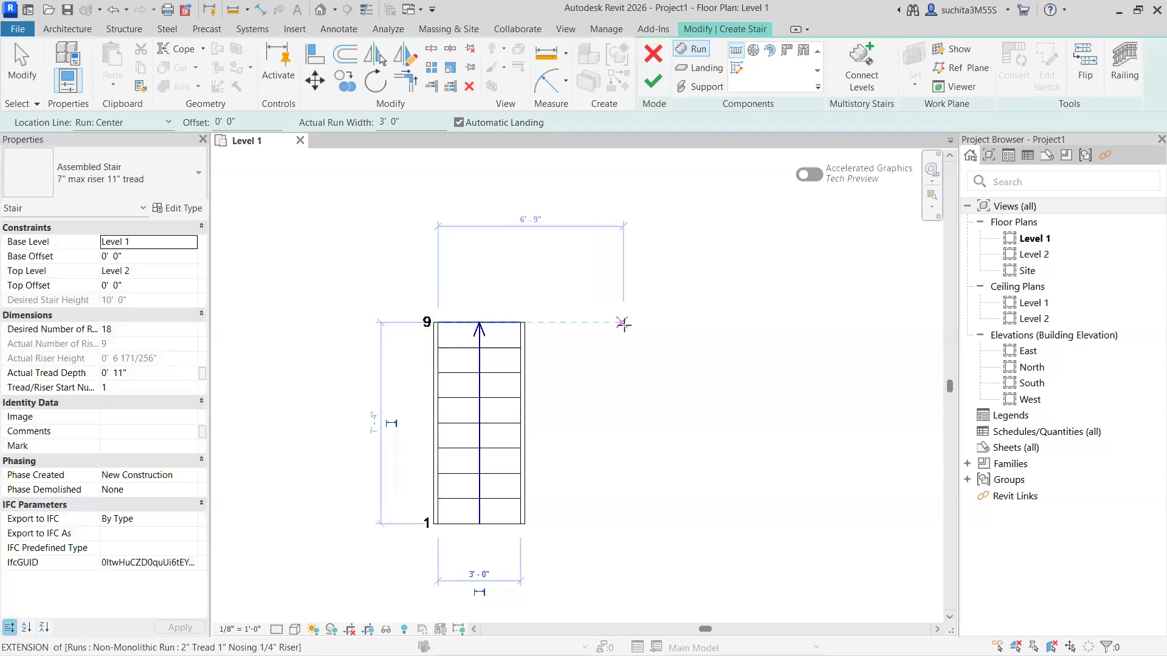
key(Escape)
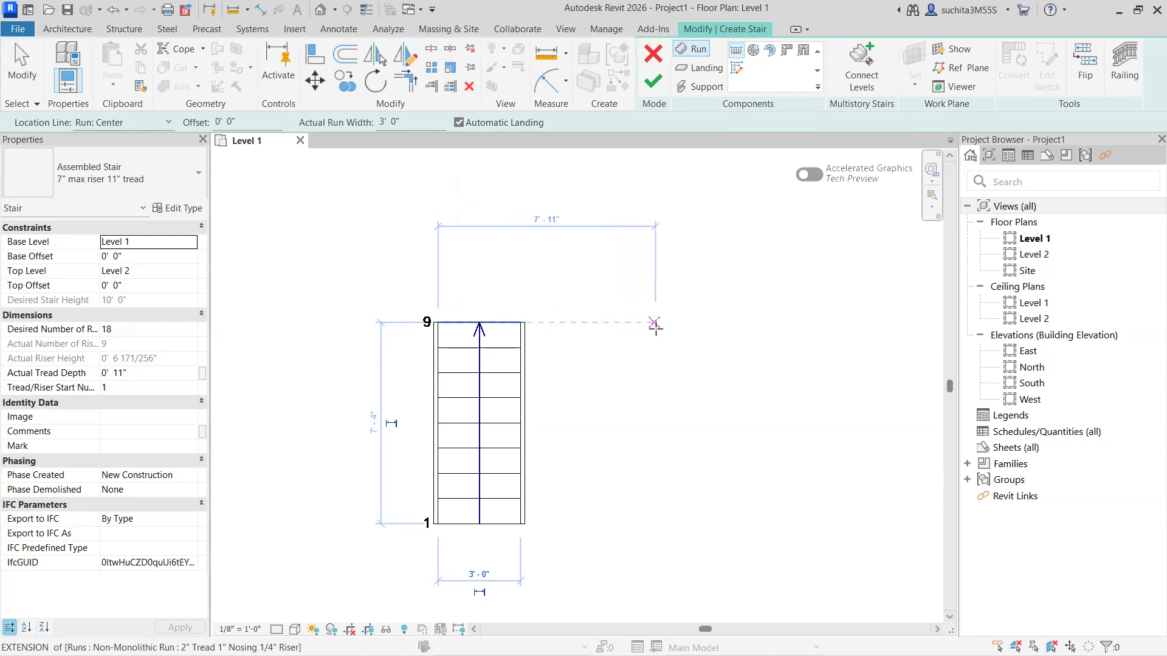
click(658, 323)
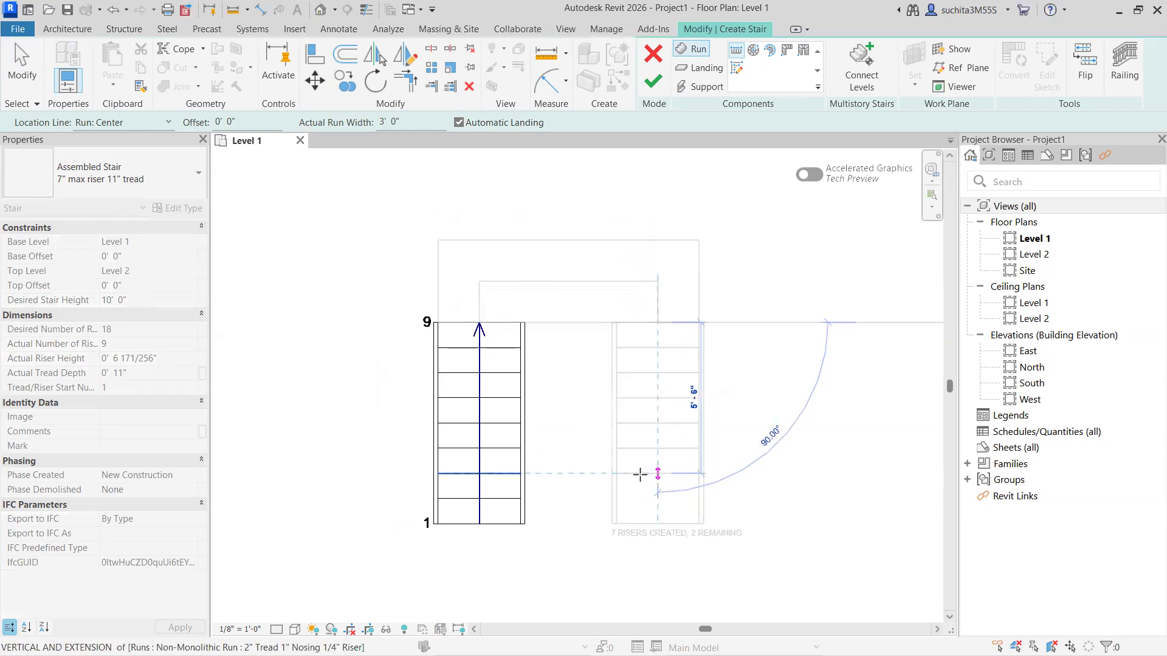
key(Escape)
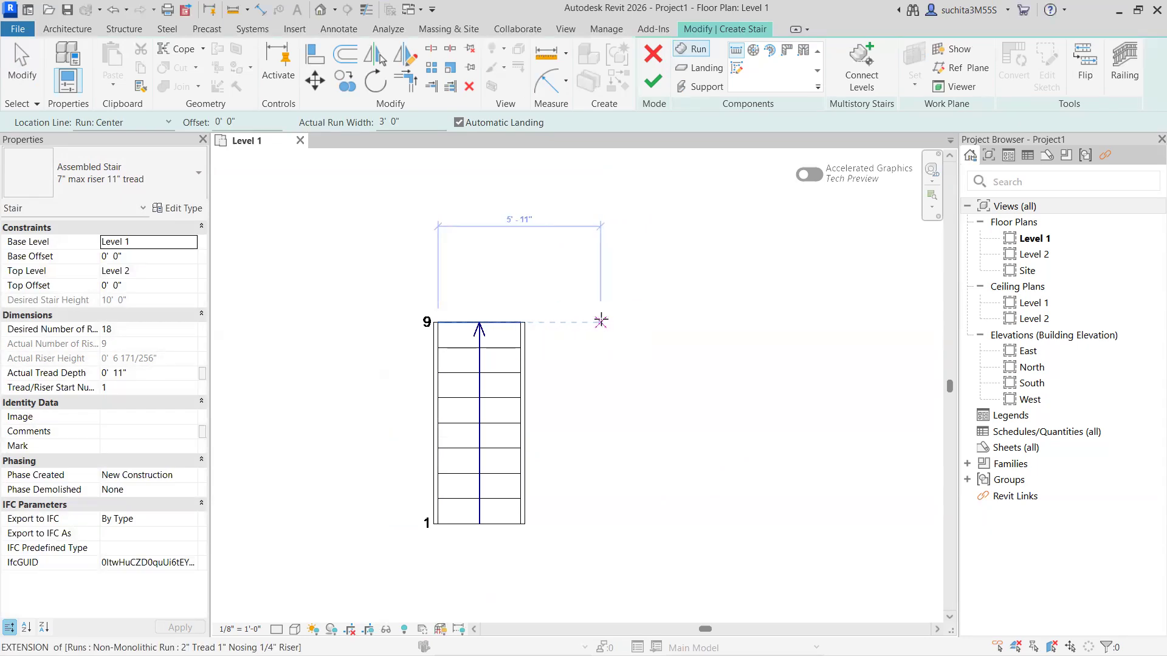
Draw the parallel return run of nine risers, starting about 5'-11" from the first run's outer edge, and finish the stair.
click(602, 321)
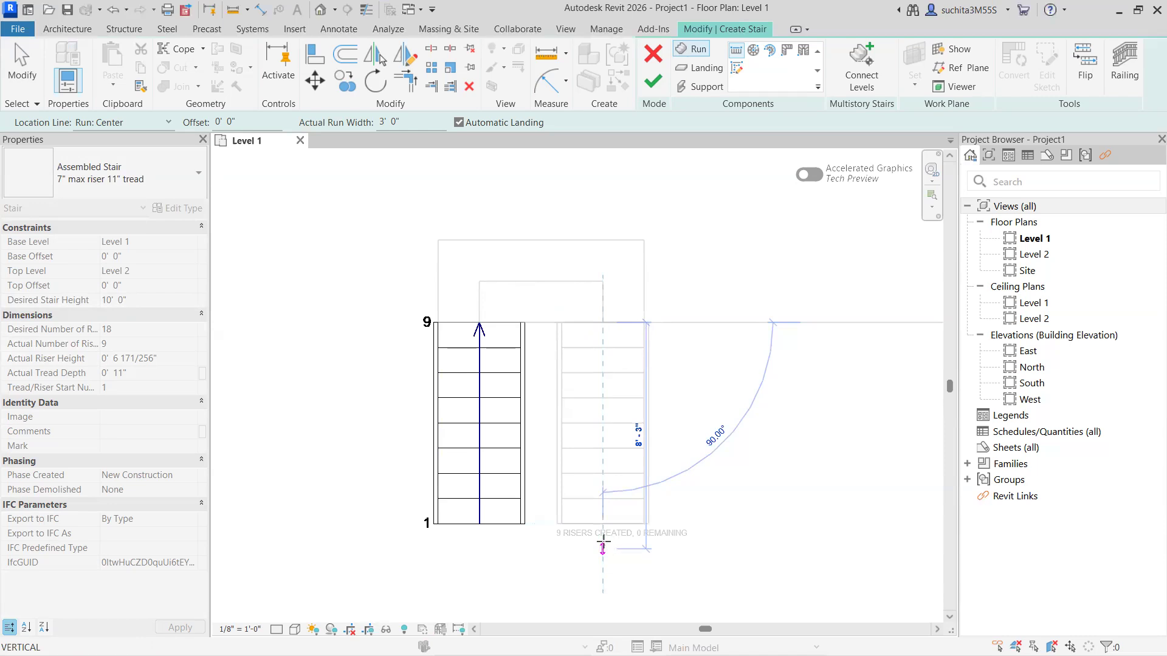
click(603, 545)
key(Escape)
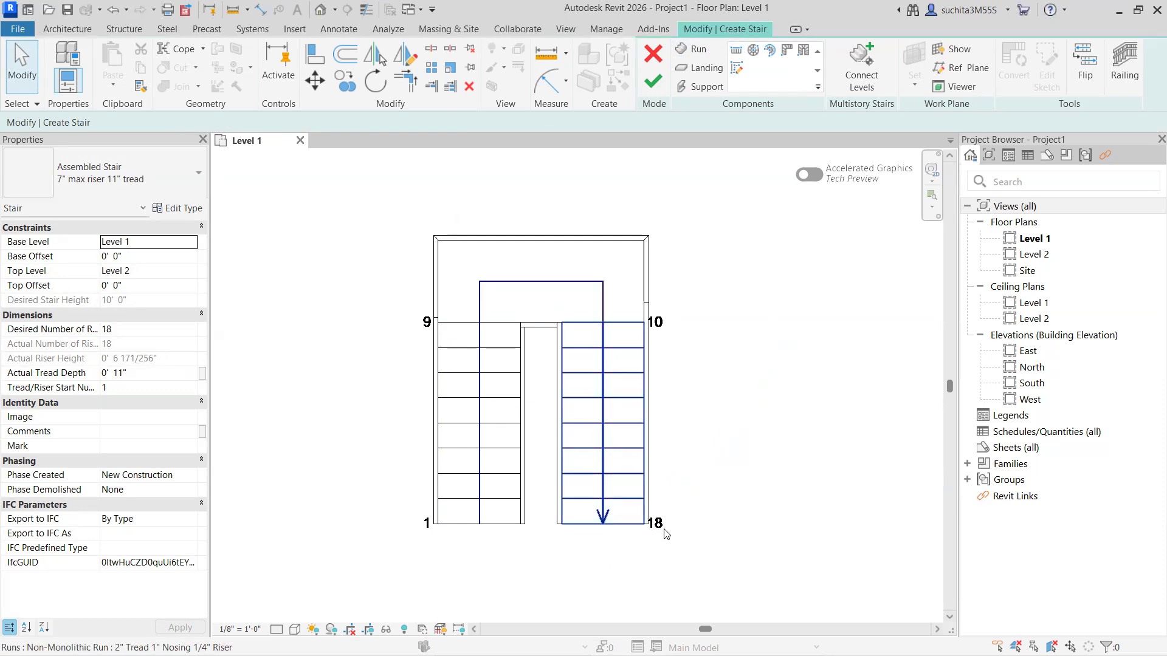
click(652, 88)
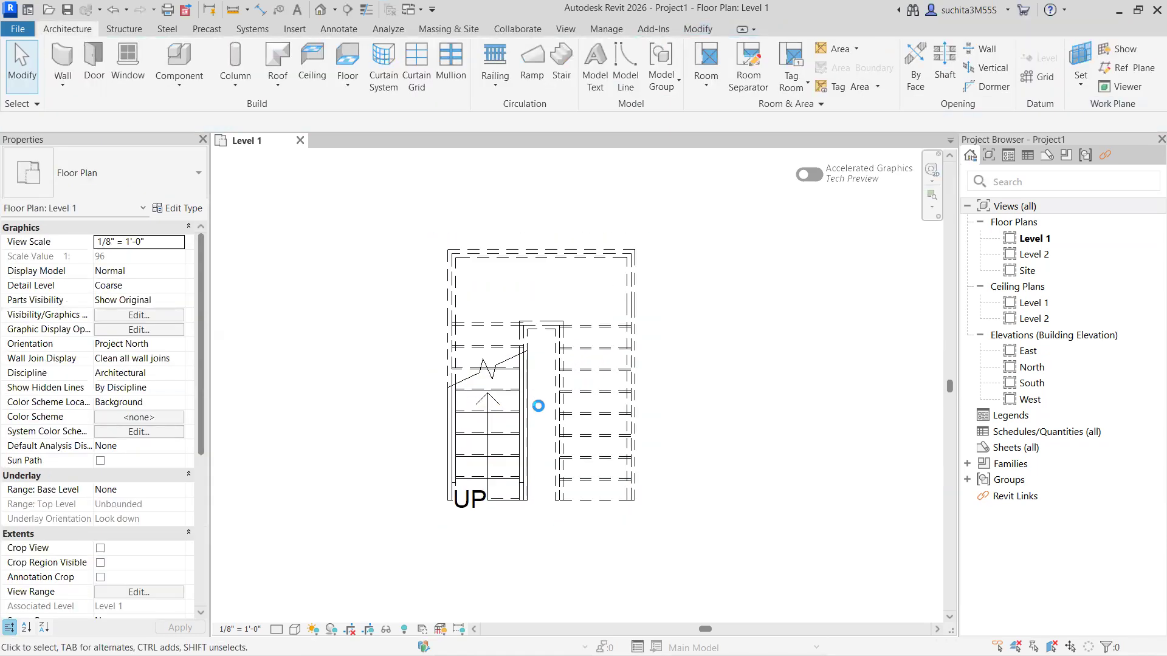
Open the East elevation to view the stair between Level 1 and Level 2.
scroll(539, 406, down, 2)
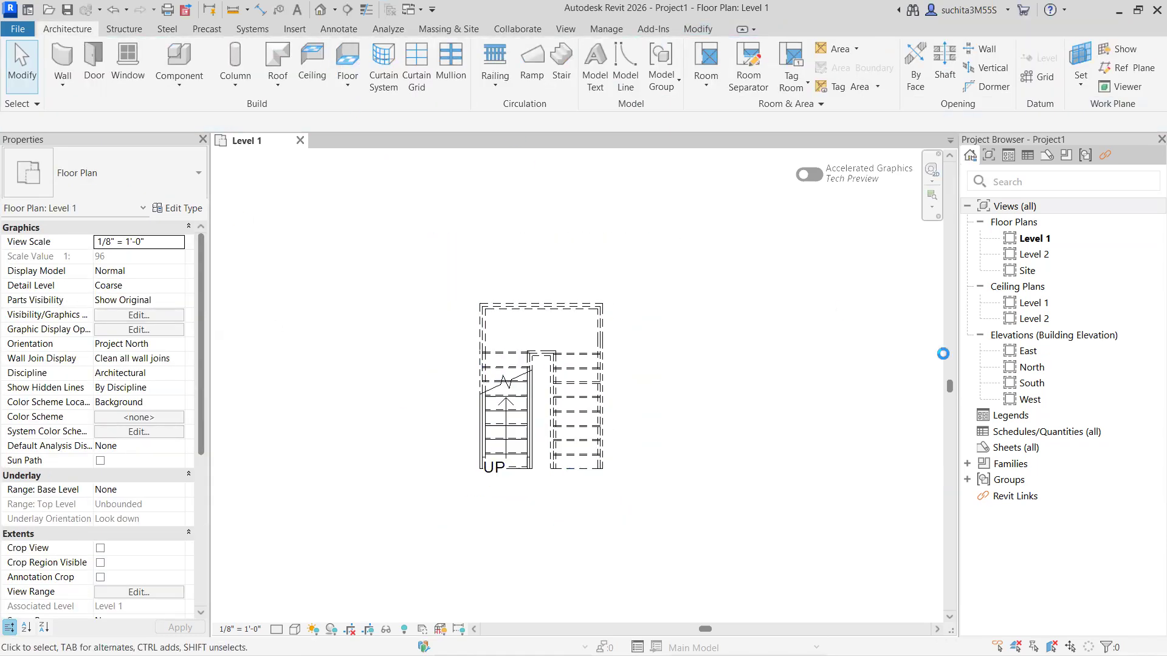
double_click(1021, 351)
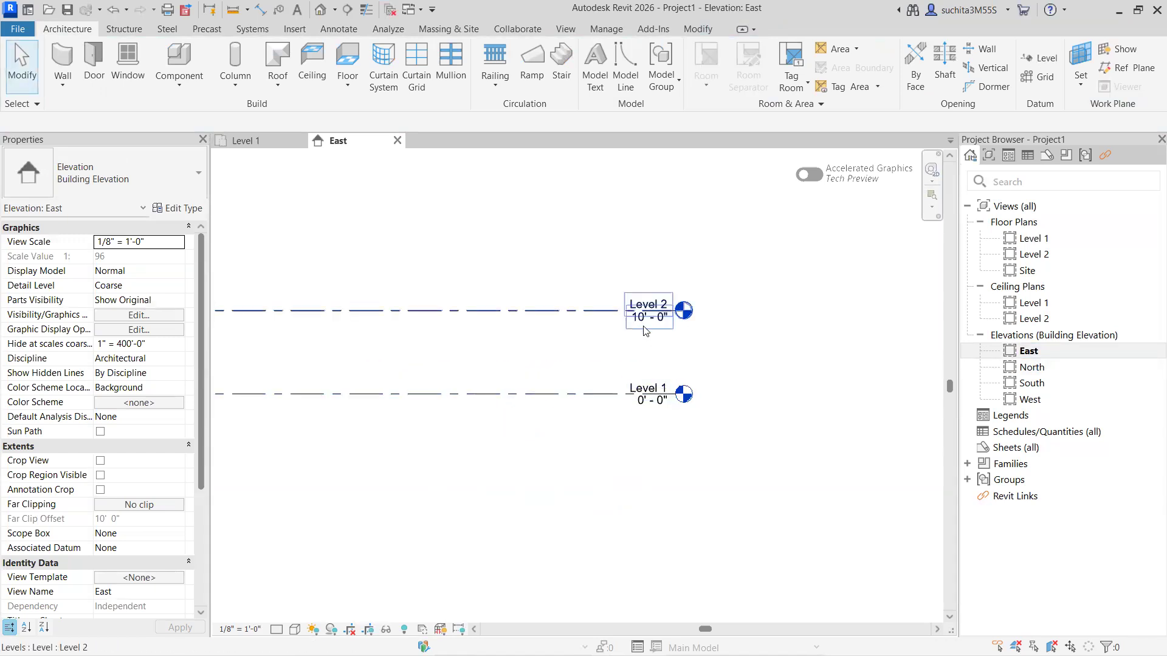
scroll(644, 327, up, 2)
scroll(575, 357, down, 6)
middle_drag(533, 368, 748, 370)
scroll(460, 363, up, 3)
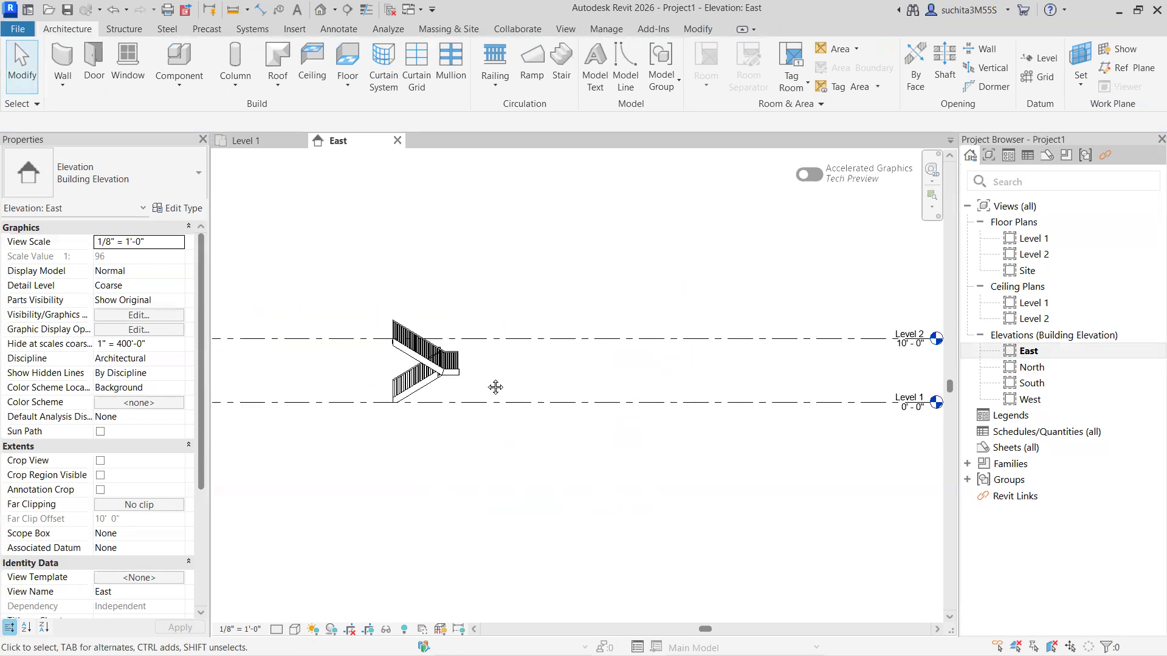
Set the East elevation's detail level to Fine and its visual style to Shaded.
click(277, 629)
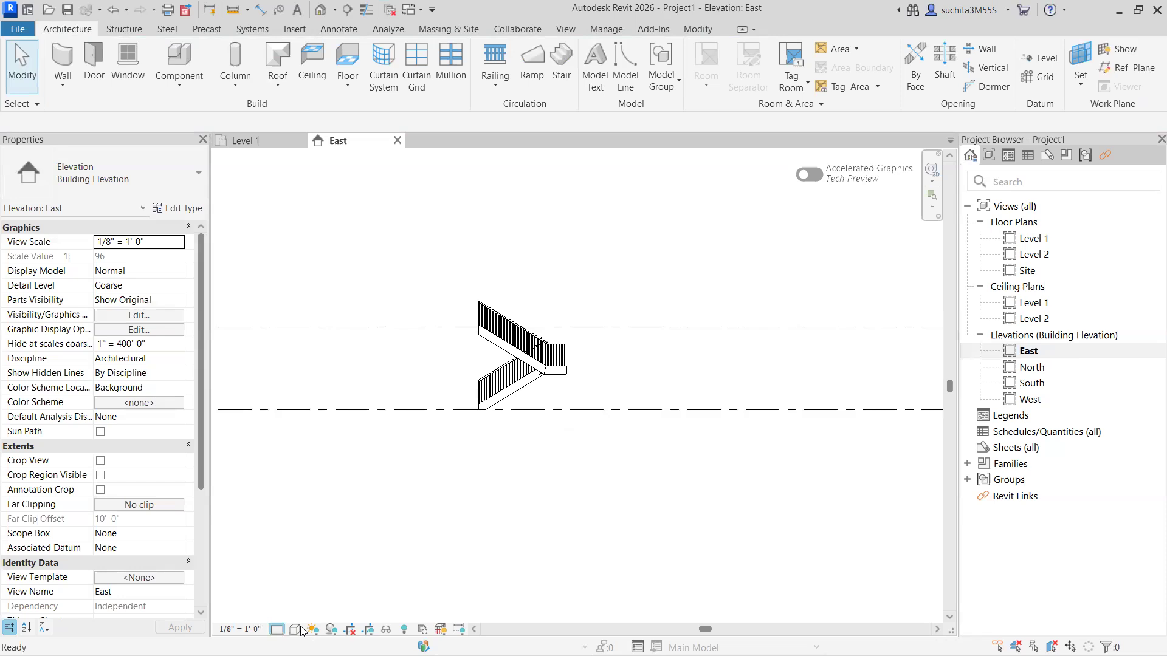
click(296, 629)
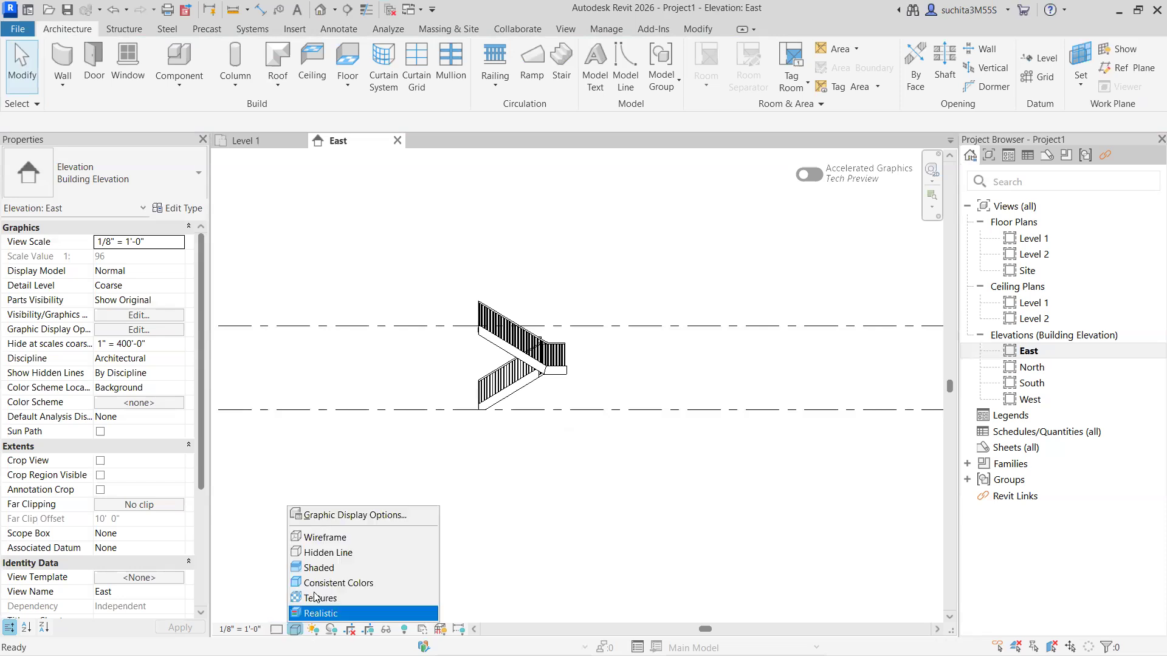
click(341, 567)
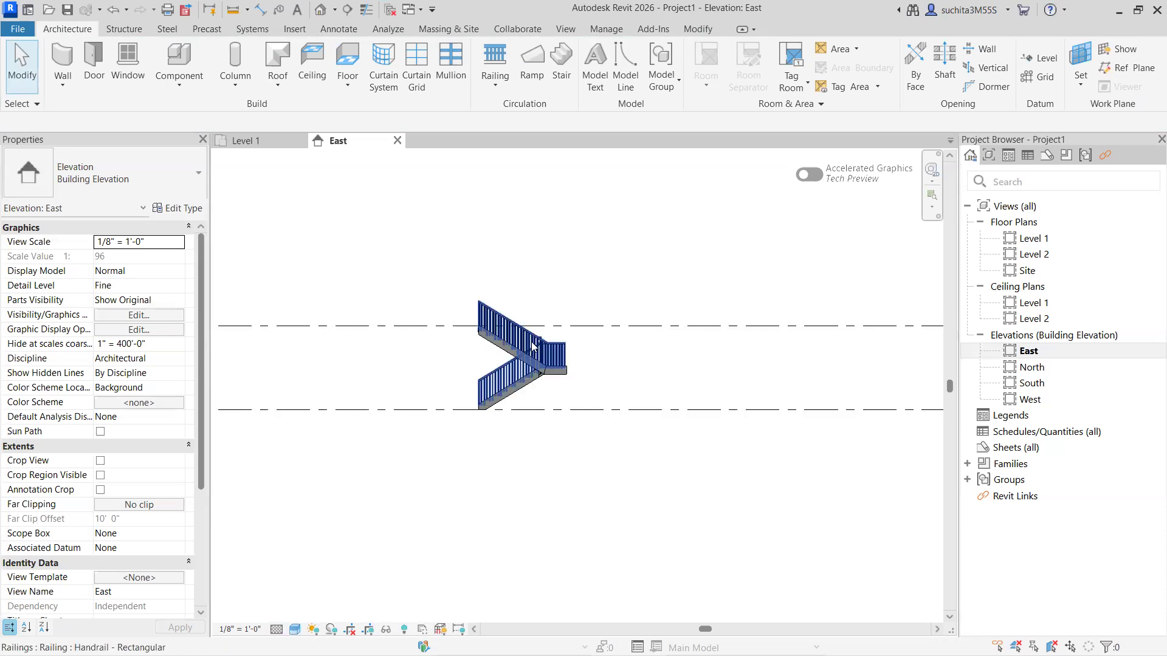
scroll(552, 338, up, 3)
scroll(422, 328, up, 1)
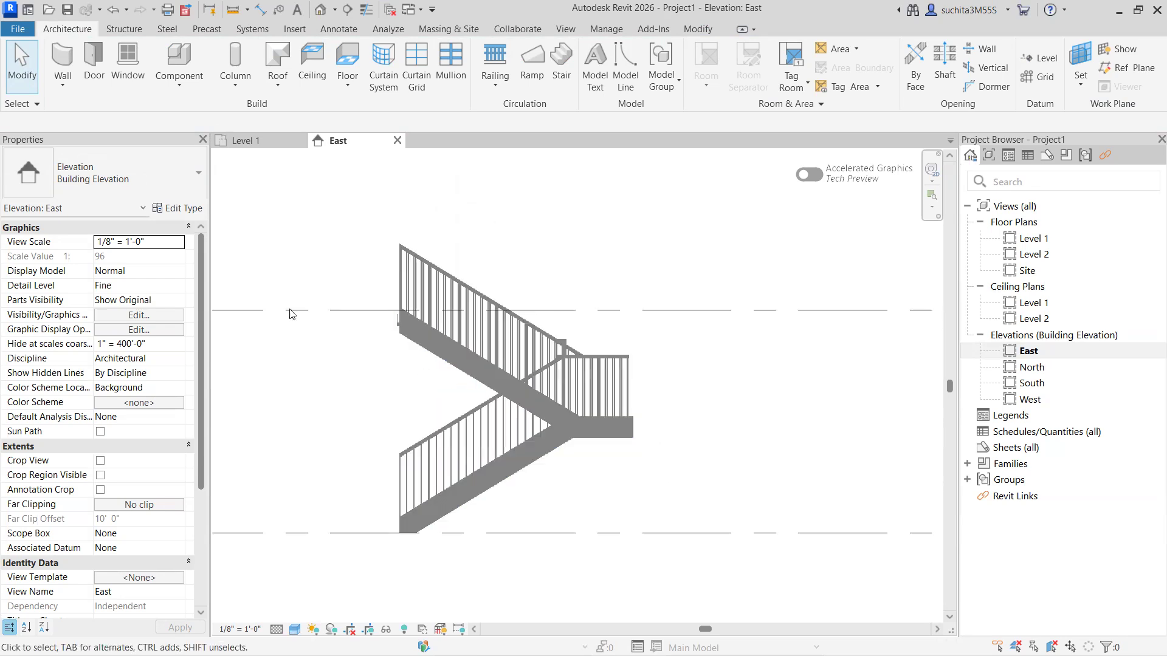
scroll(380, 373, down, 3)
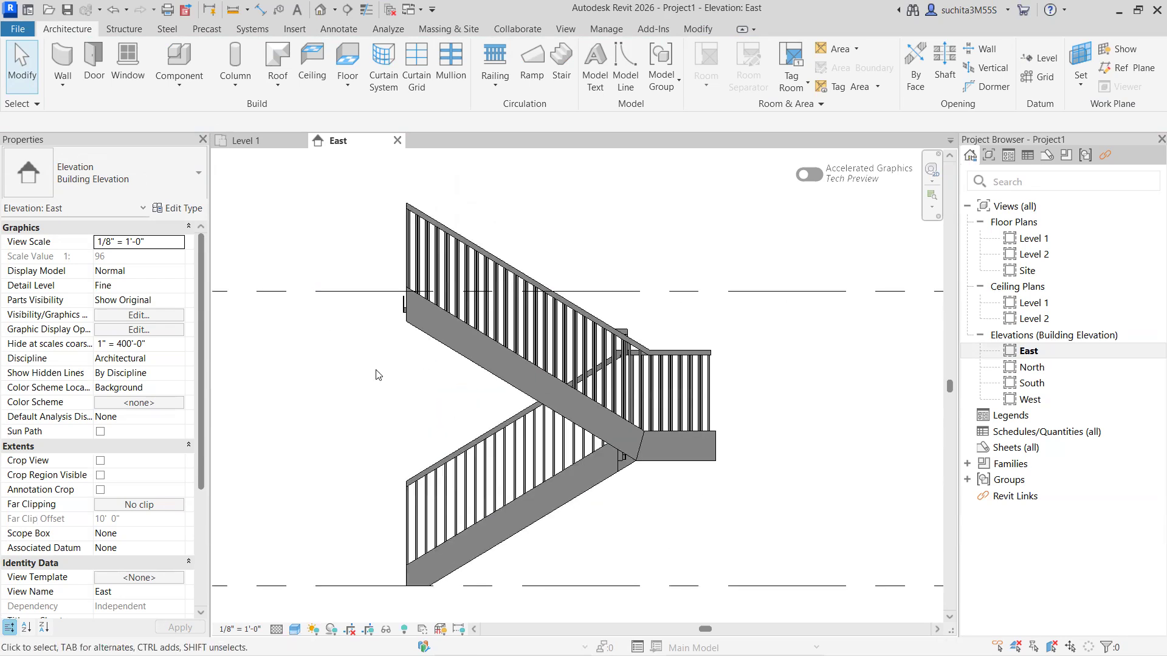
scroll(325, 387, down, 1)
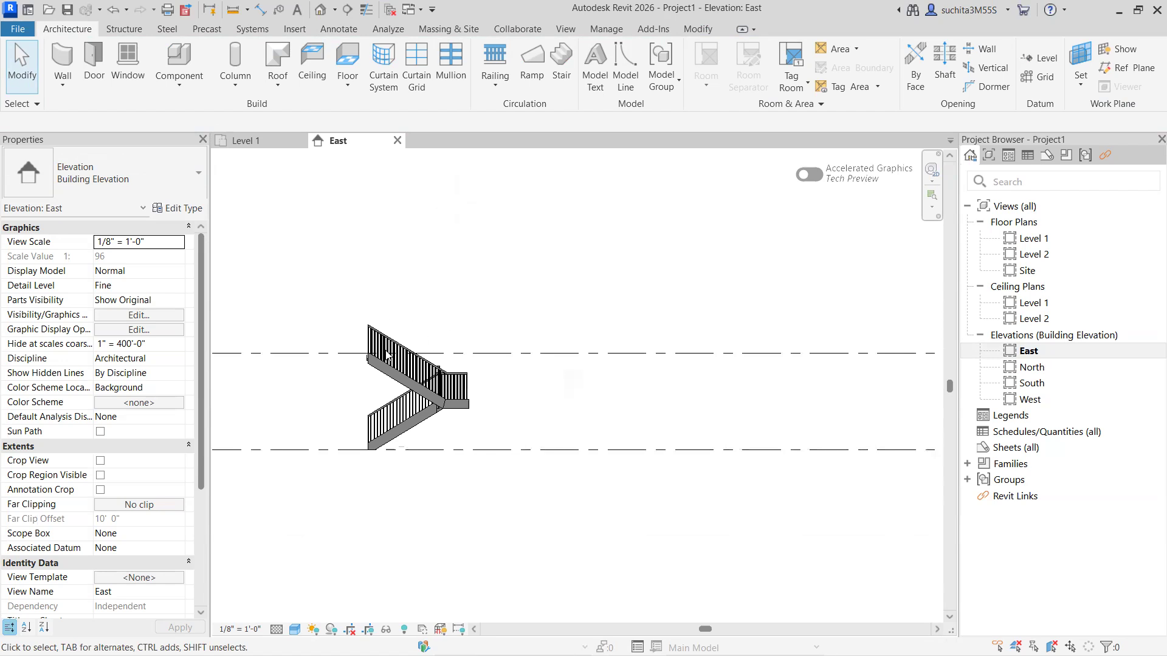
scroll(387, 355, up, 2)
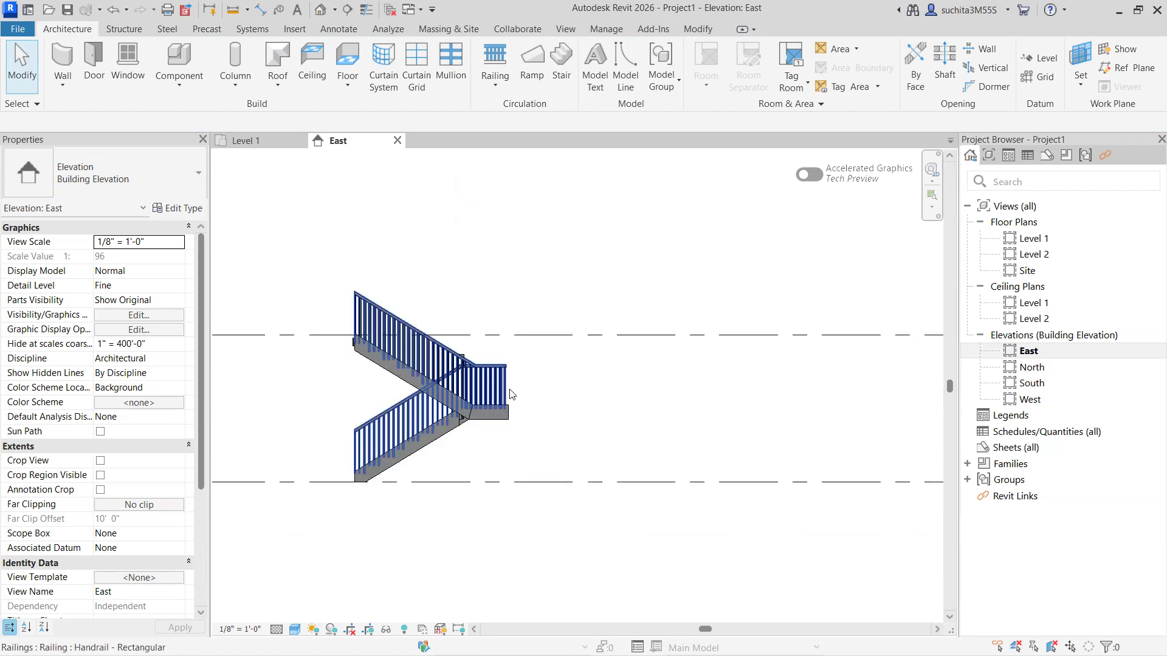
scroll(426, 379, down, 1)
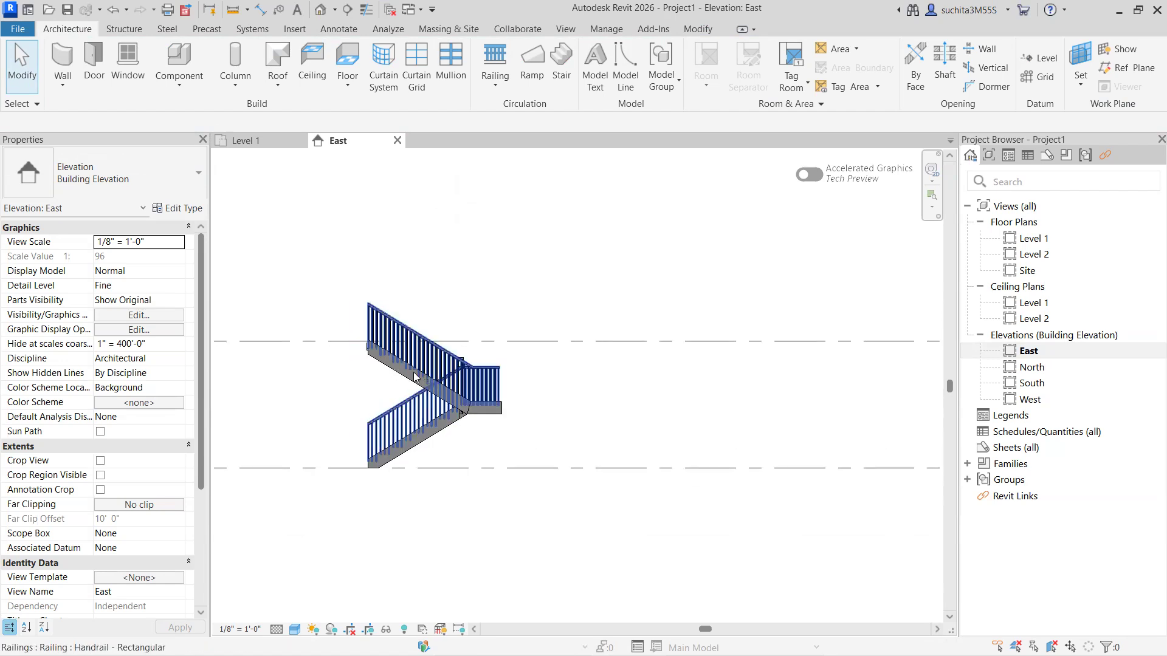
scroll(385, 367, up, 2)
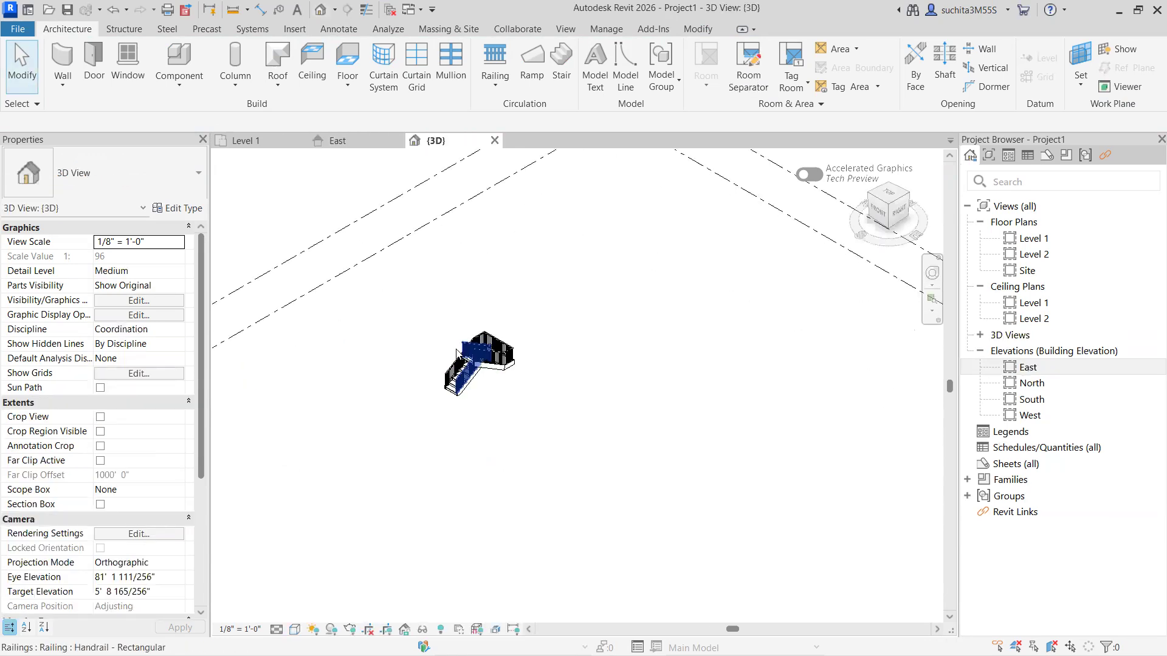
Open the default 3D view and set its detail level to Fine and its visual style to Shaded.
scroll(457, 352, up, 2)
click(276, 630)
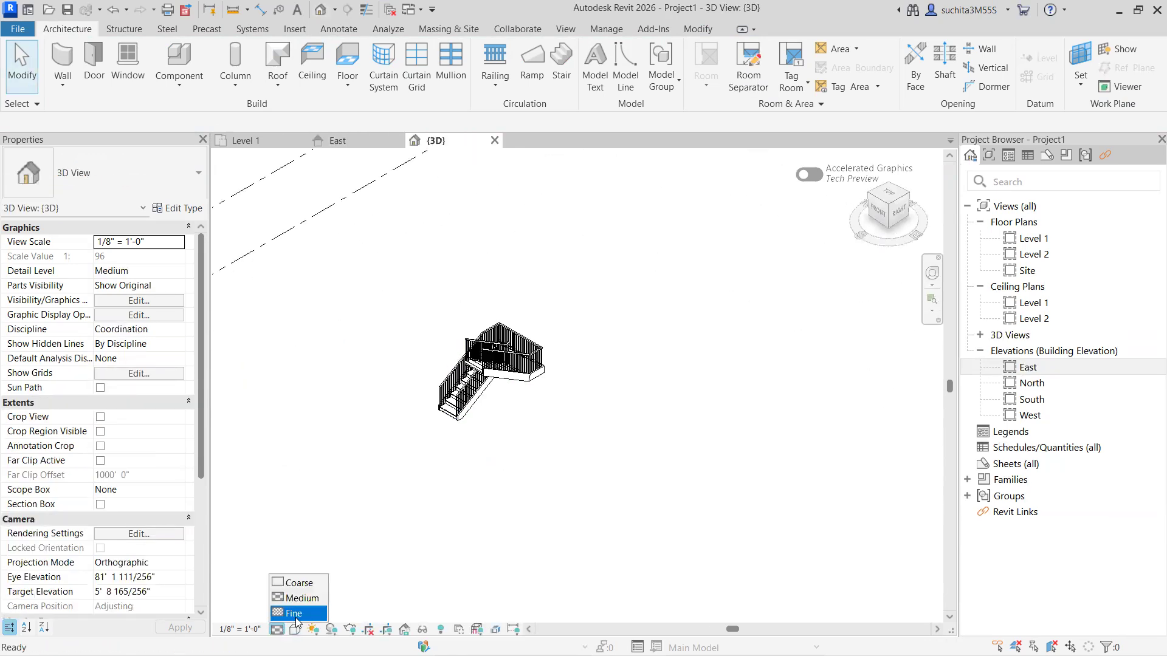
click(298, 613)
click(295, 629)
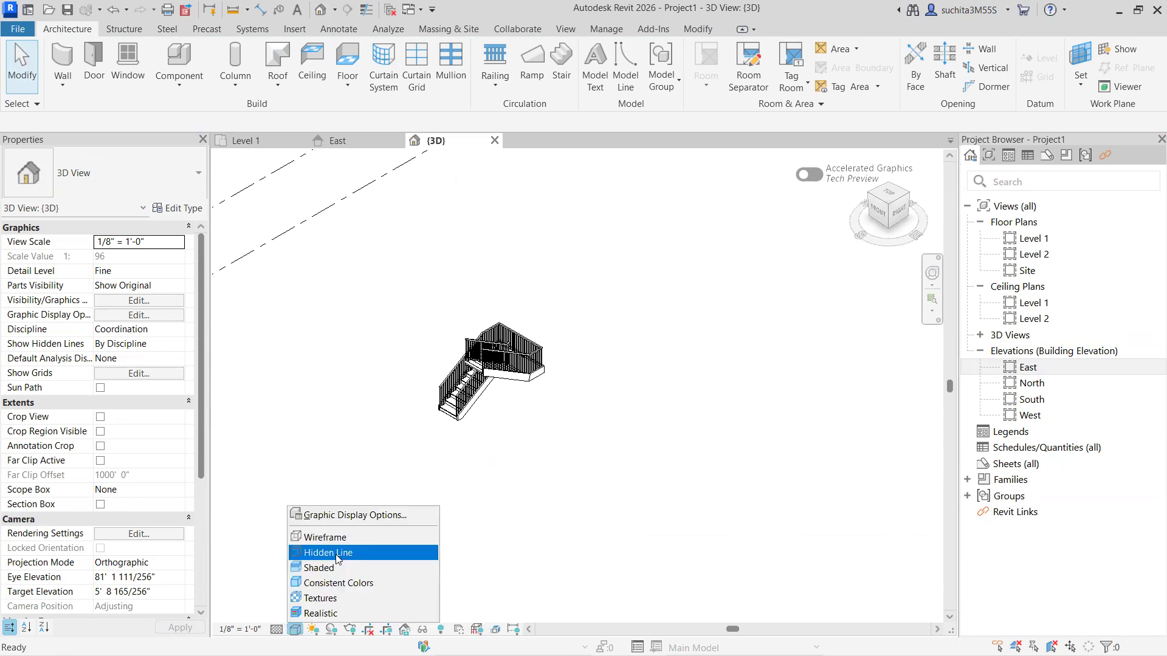
click(338, 554)
scroll(441, 453, up, 2)
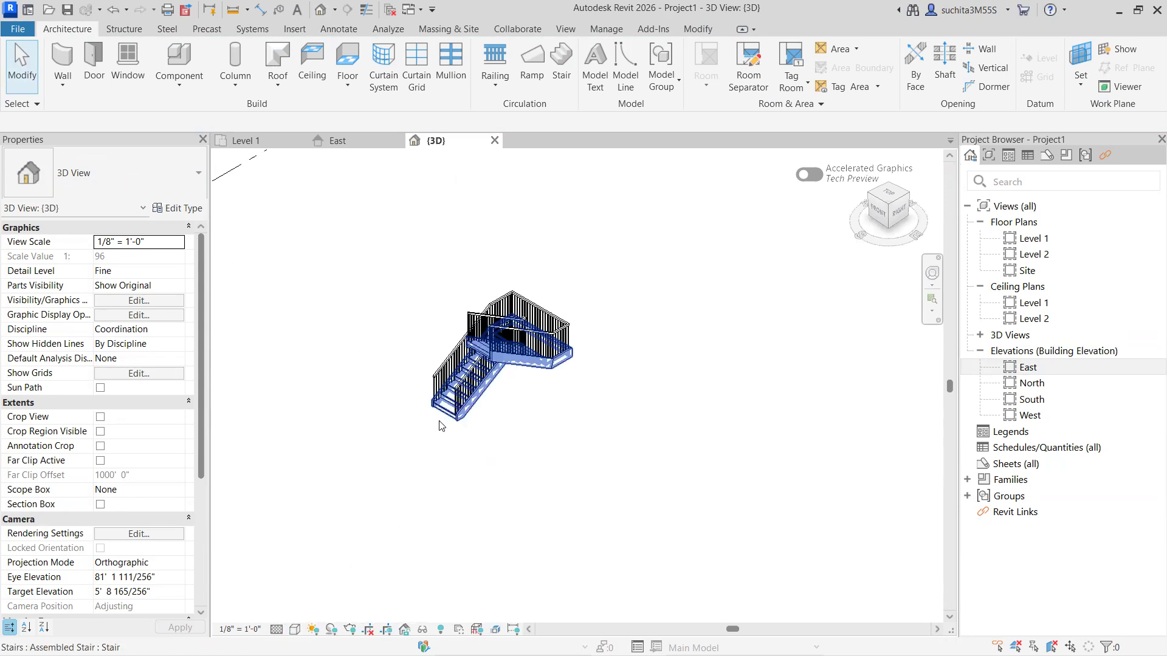
click(296, 630)
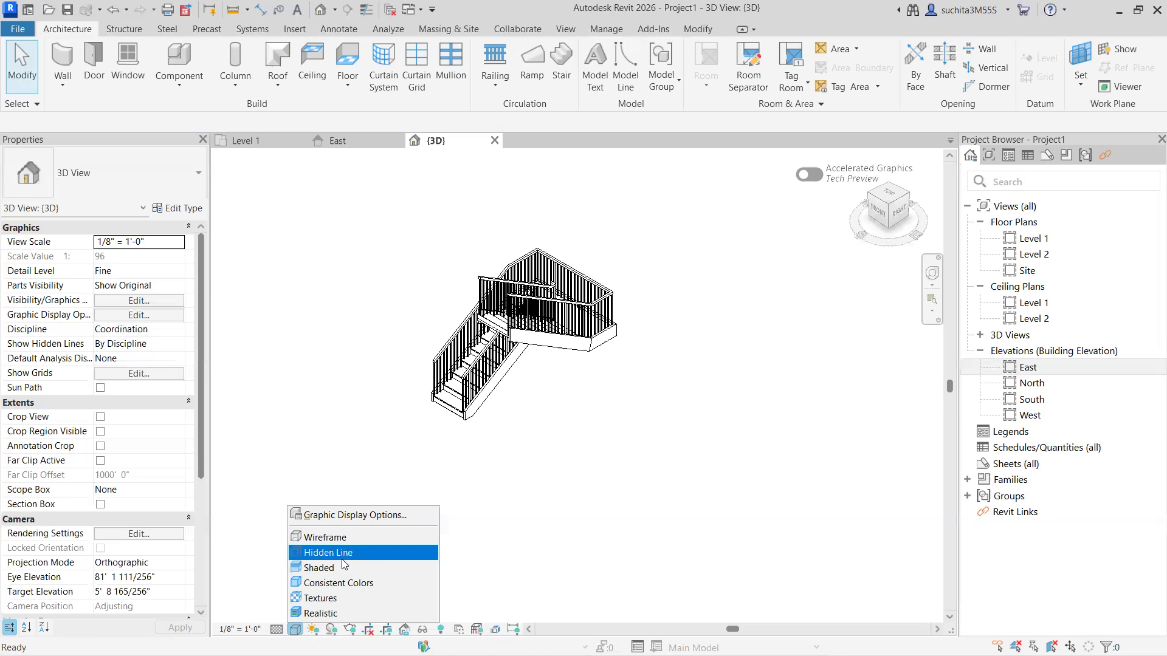
click(338, 568)
Delete both handrail railings from the stair in the 3D view.
scroll(486, 382, up, 2)
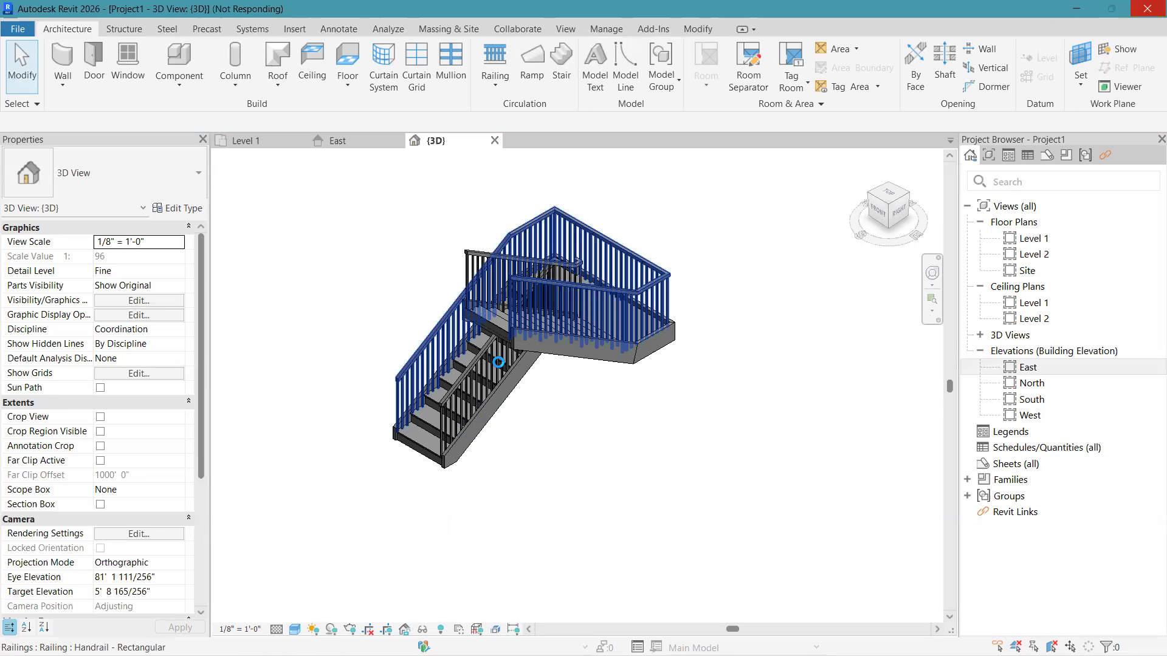
click(469, 86)
scroll(534, 349, up, 3)
middle_drag(535, 349, 651, 352)
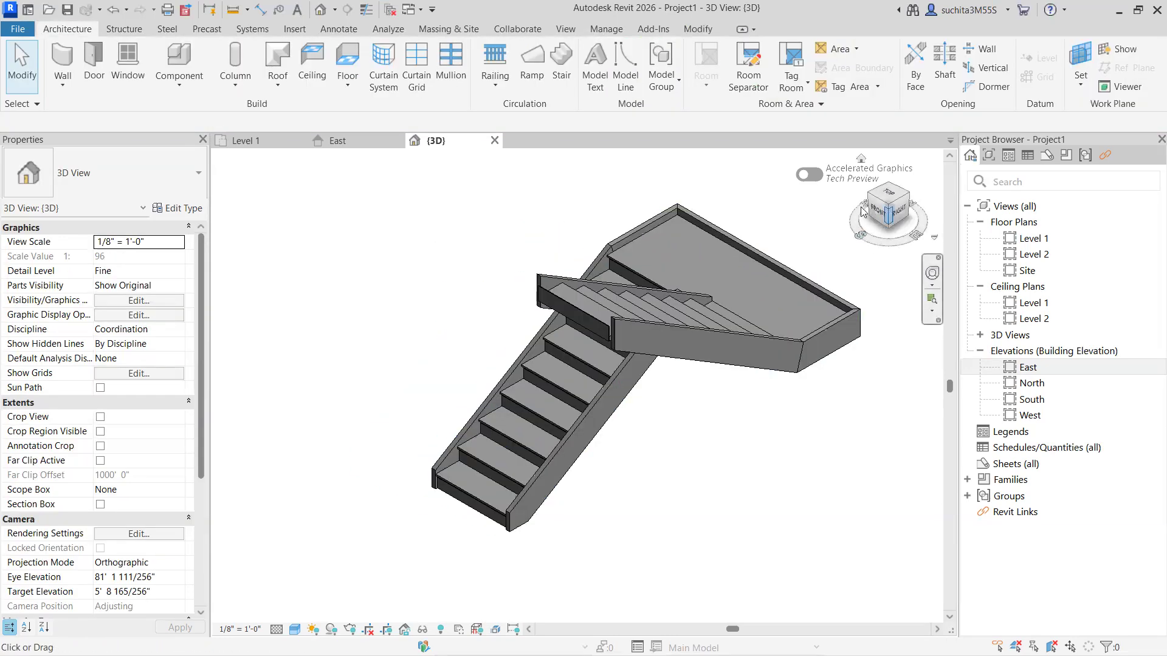
Examine the stair's treads, side supports and landing in 3D from several angles, including the right side.
drag(863, 212, 808, 250)
middle_drag(790, 261, 462, 367)
middle_drag(643, 316, 520, 384)
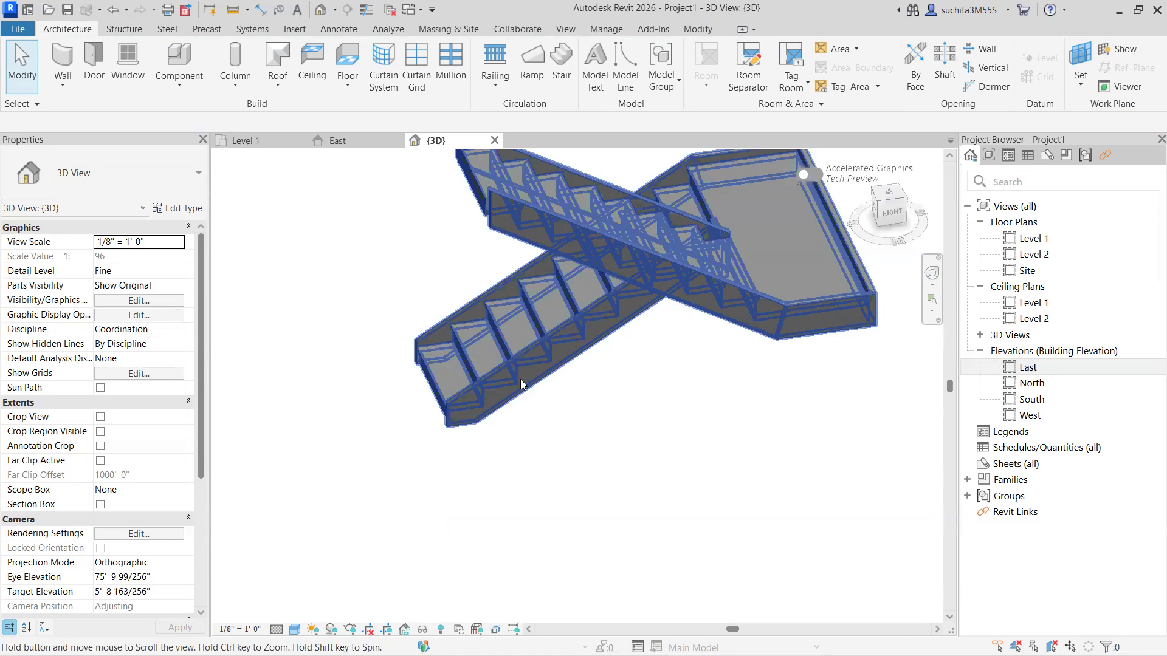
scroll(672, 307, down, 3)
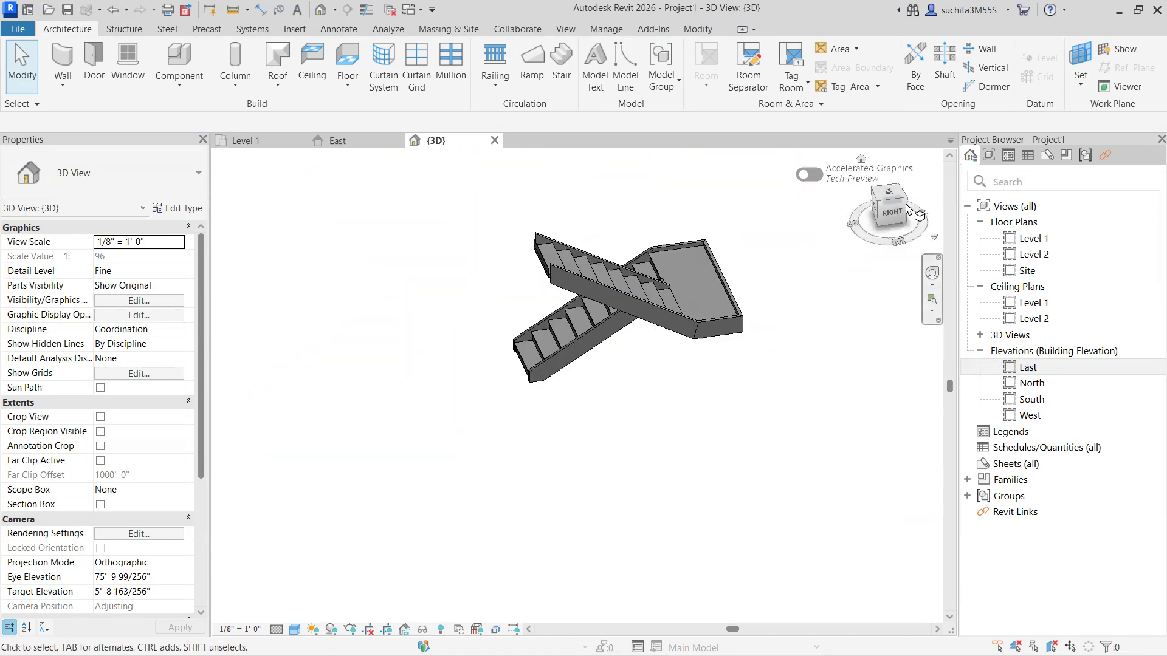
click(905, 208)
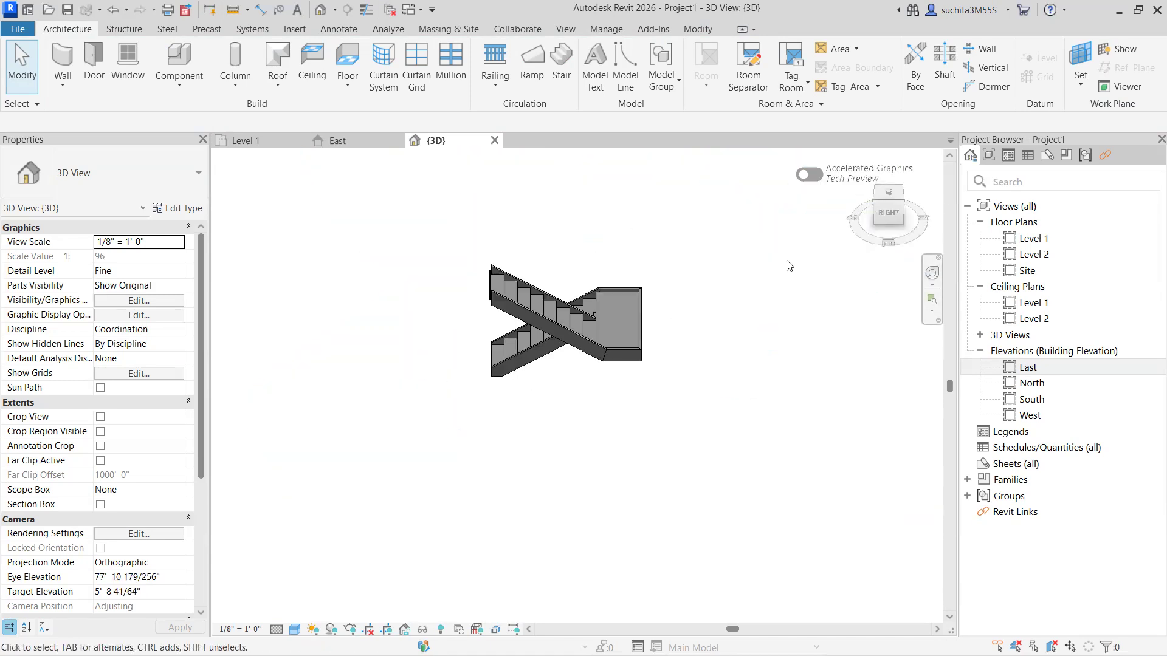
scroll(674, 312, up, 3)
drag(894, 218, 800, 240)
middle_drag(697, 299, 578, 387)
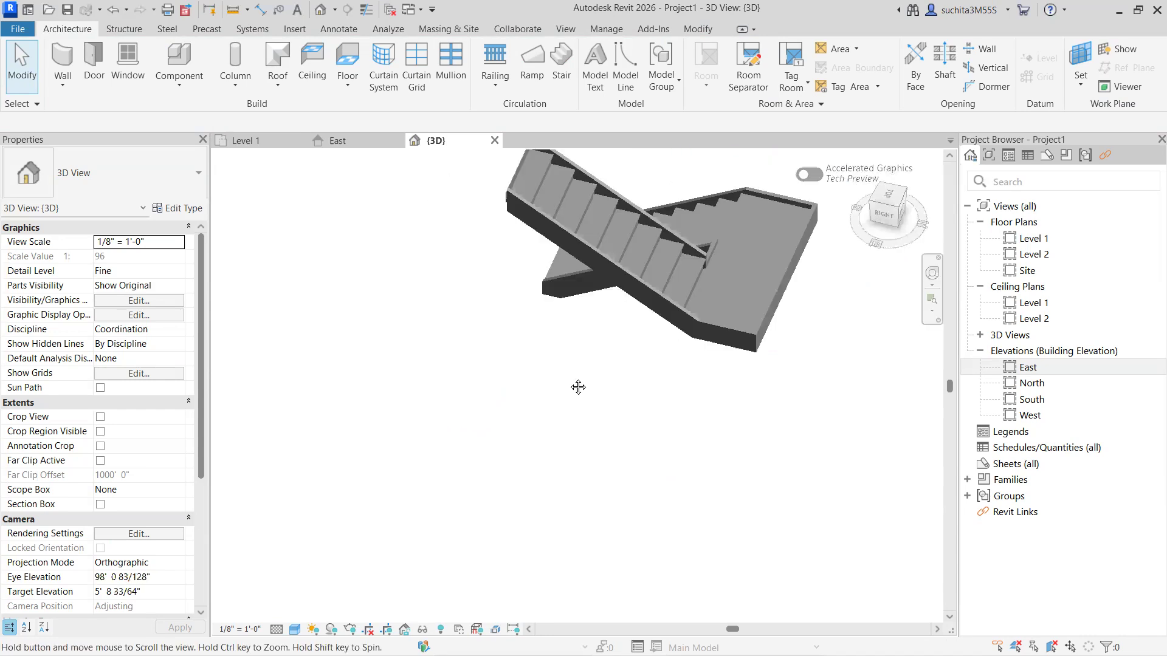
scroll(655, 272, up, 2)
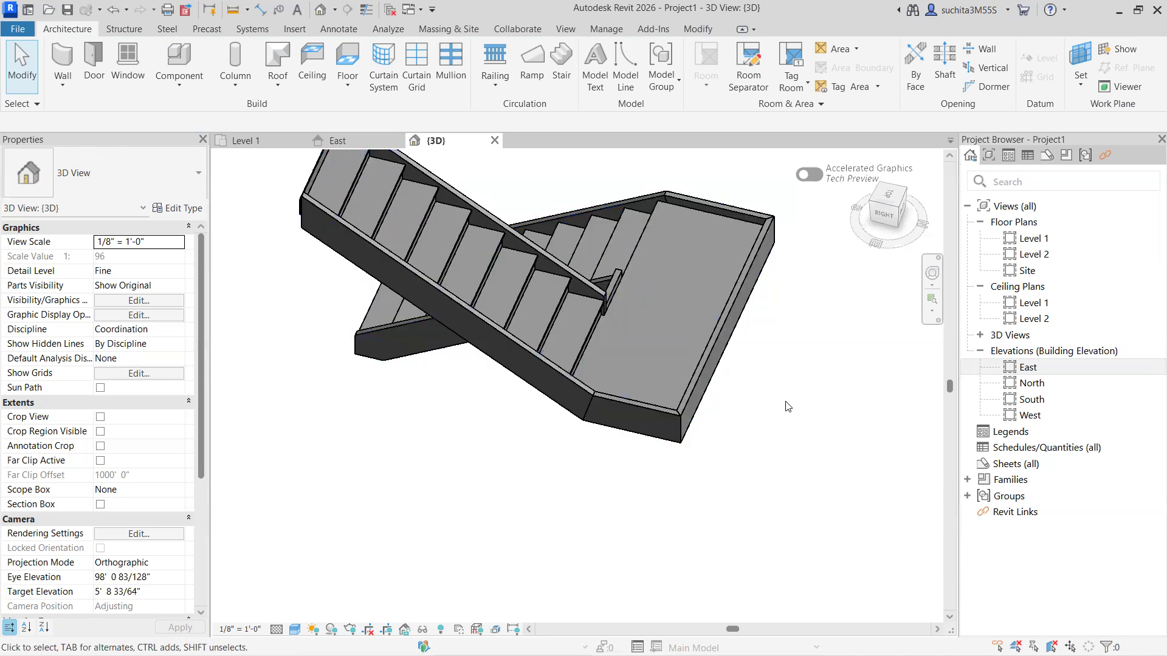
scroll(556, 337, down, 1)
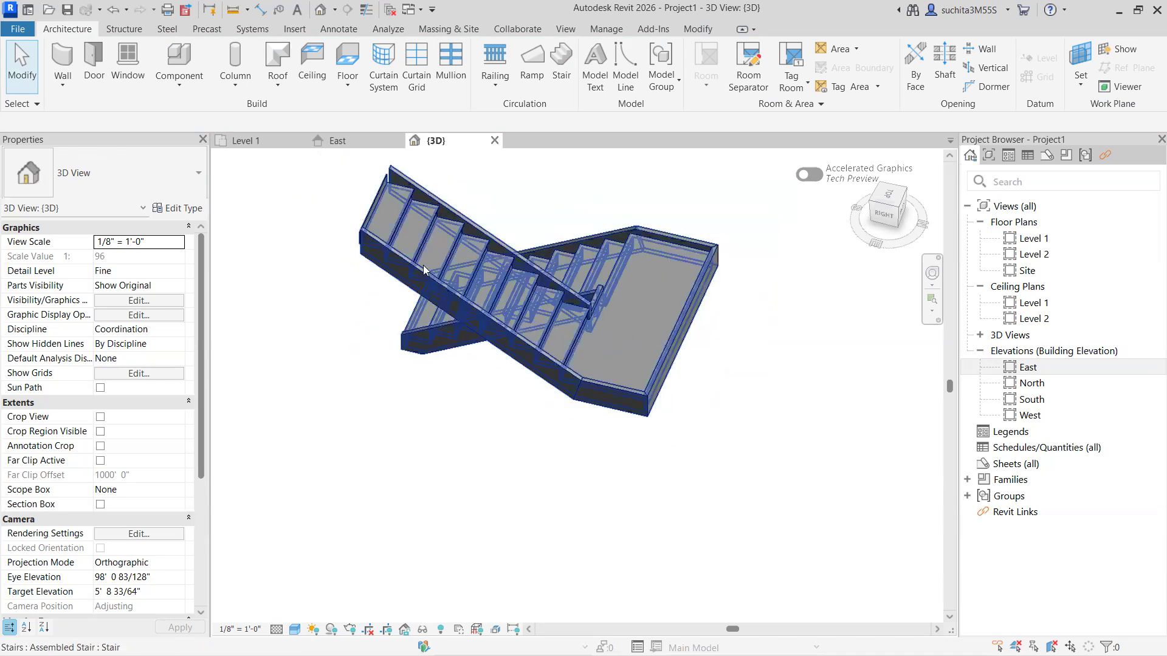
scroll(632, 347, up, 3)
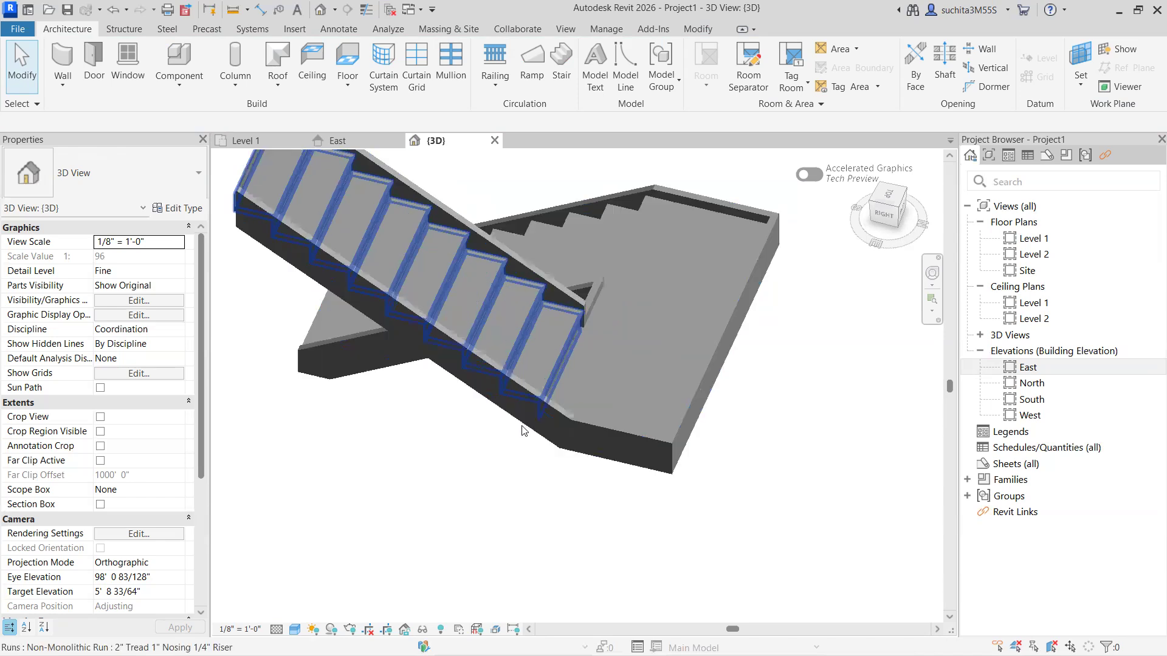
scroll(559, 285, up, 2)
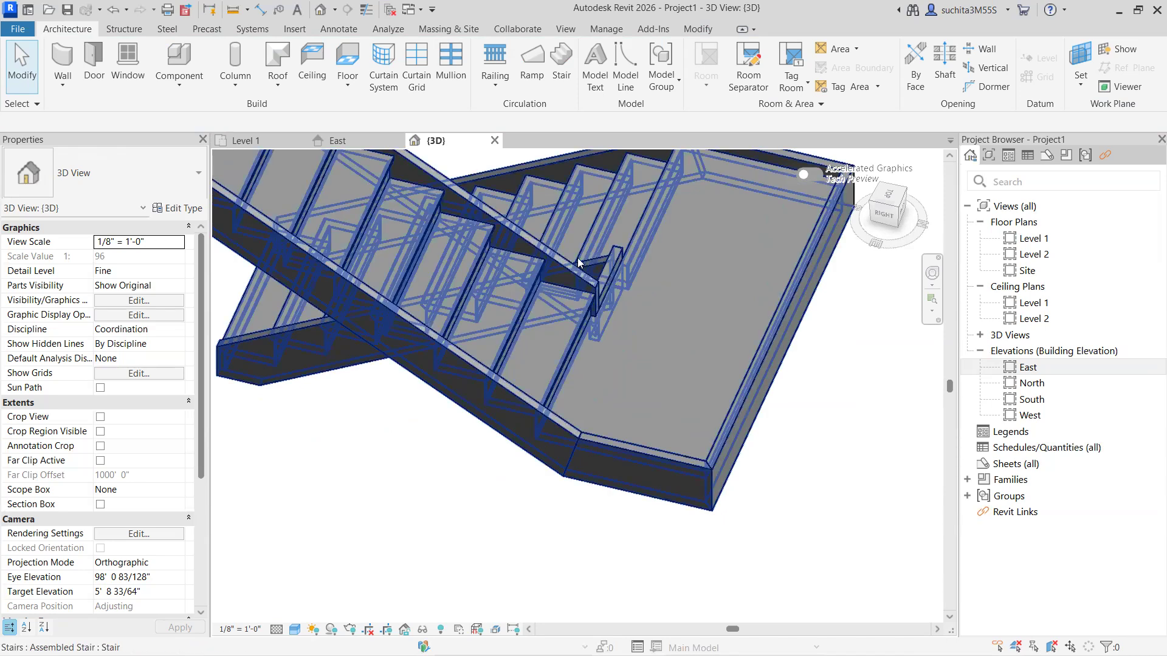
middle_drag(652, 348, 882, 505)
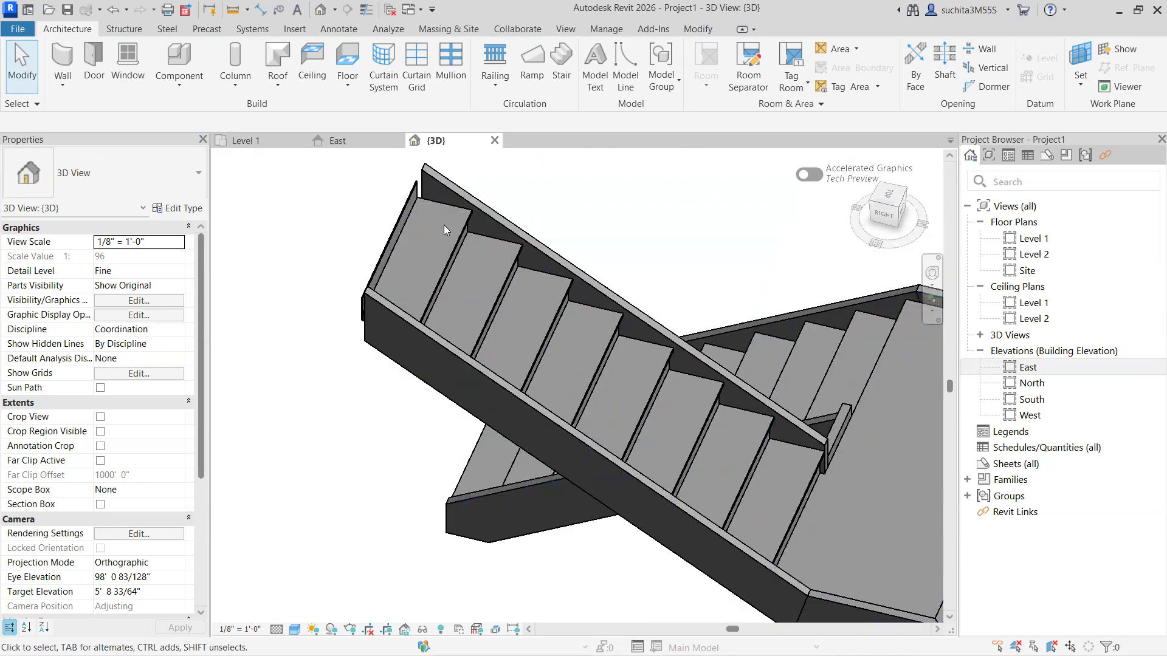
scroll(419, 206, down, 6)
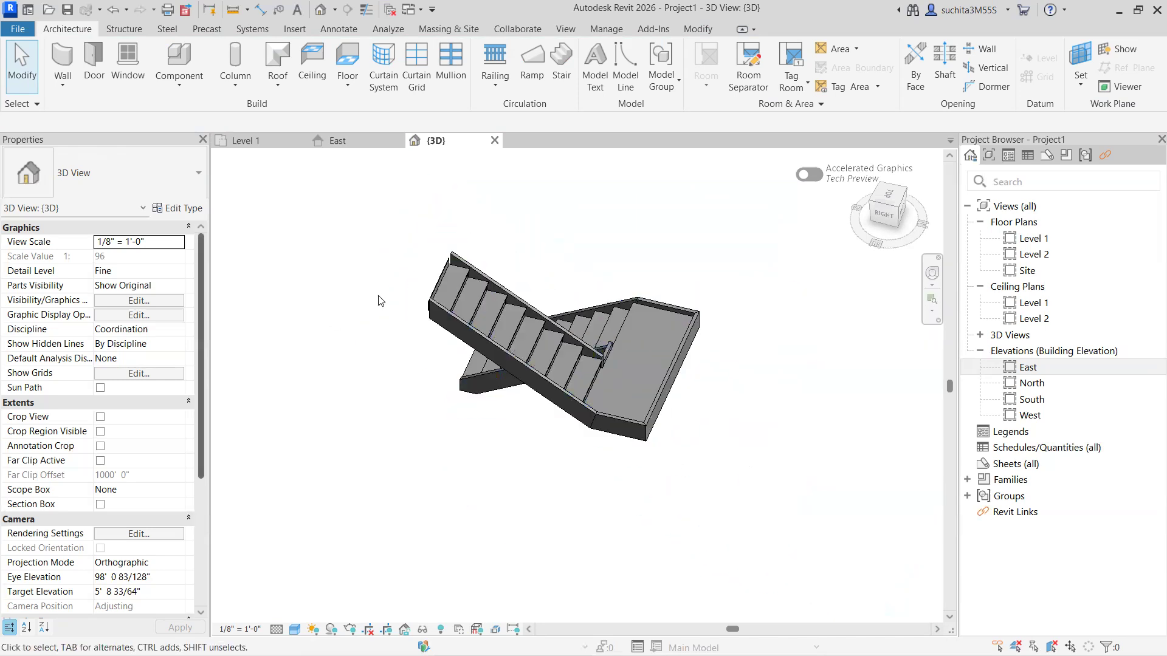
scroll(444, 342, down, 2)
scroll(532, 351, up, 2)
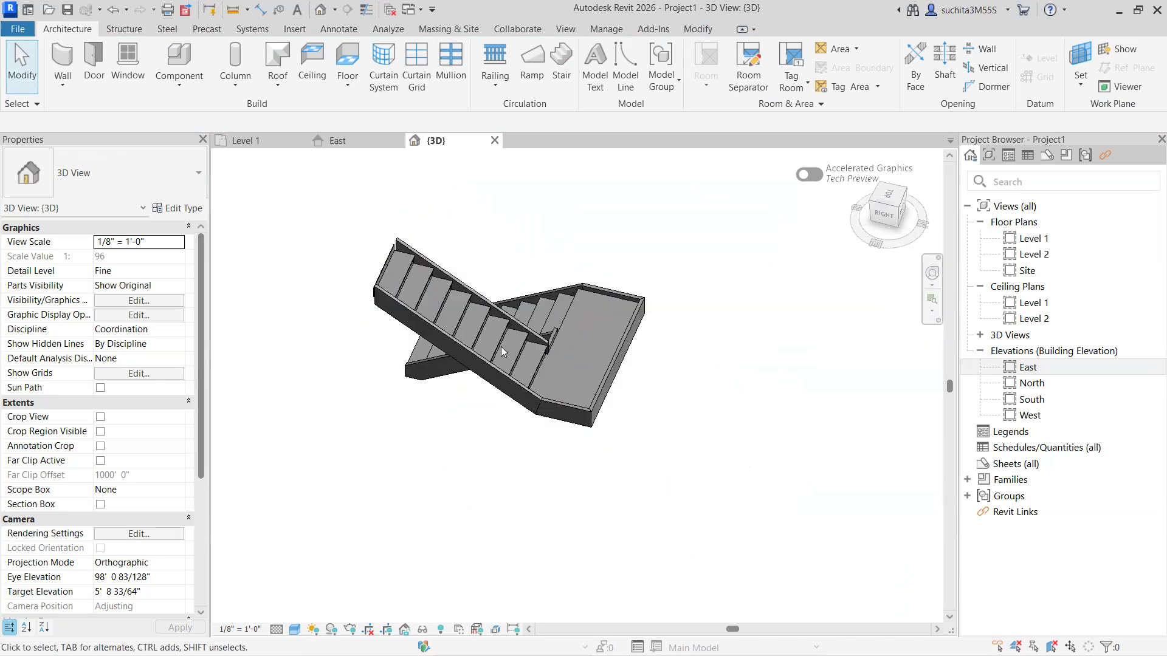
scroll(501, 347, down, 3)
In the Level 1 plan, copy the stair twice horizontally to its right, placing the first copy 17'-6" away.
click(255, 142)
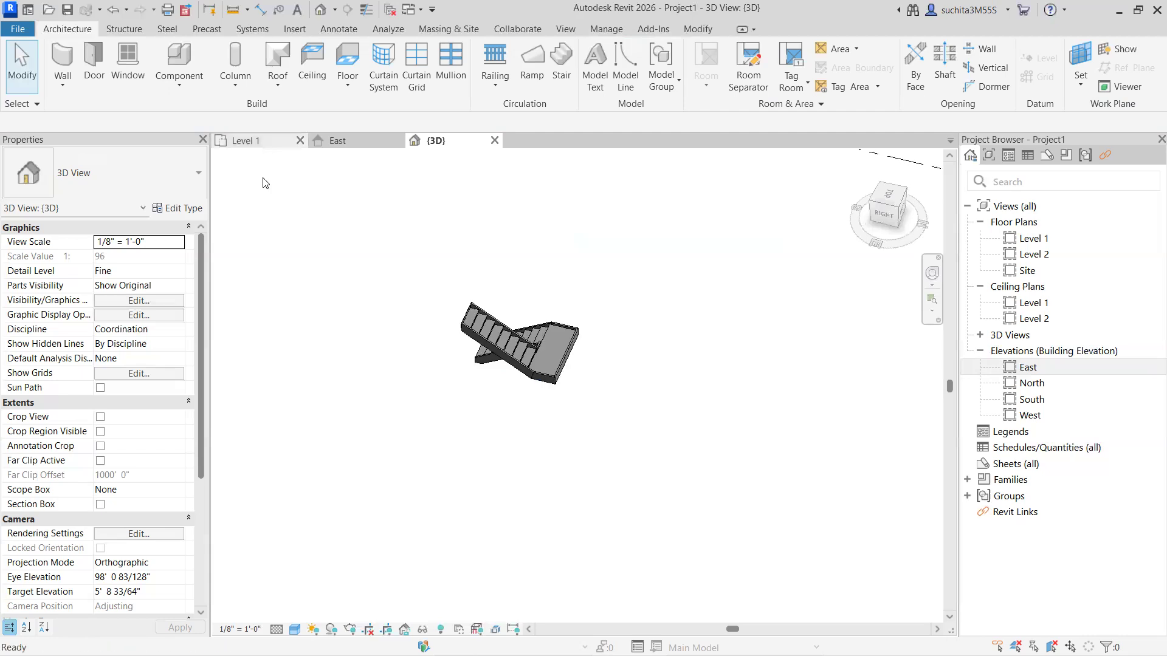
scroll(580, 381, up, 2)
middle_drag(582, 384, 451, 377)
scroll(454, 348, down, 2)
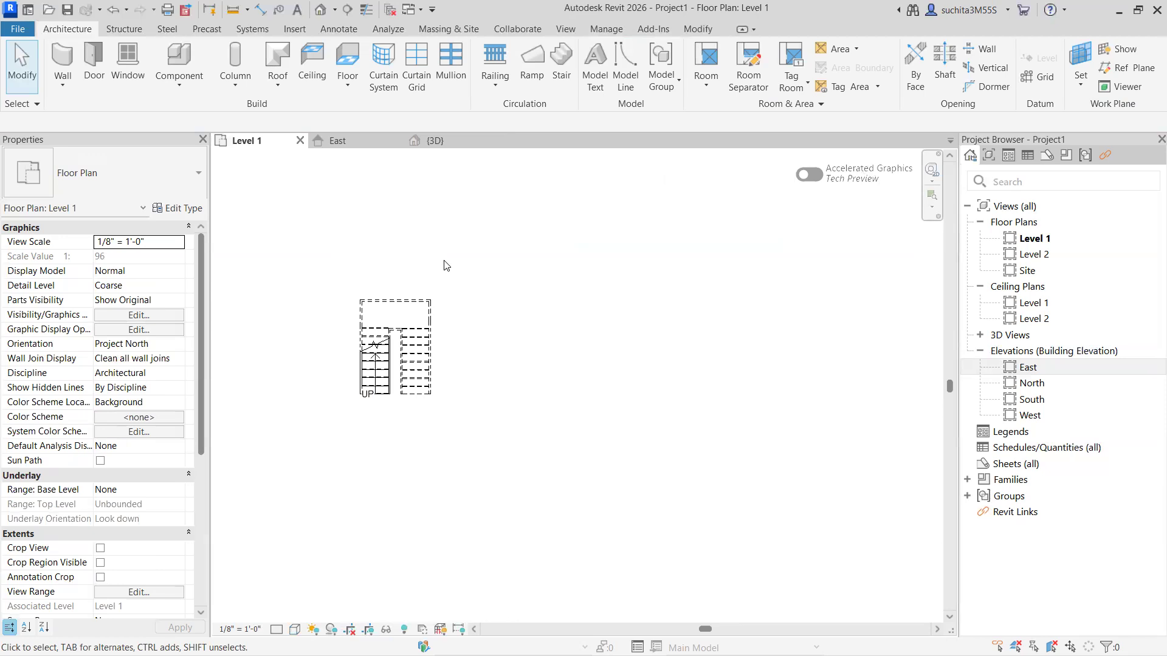
click(432, 341)
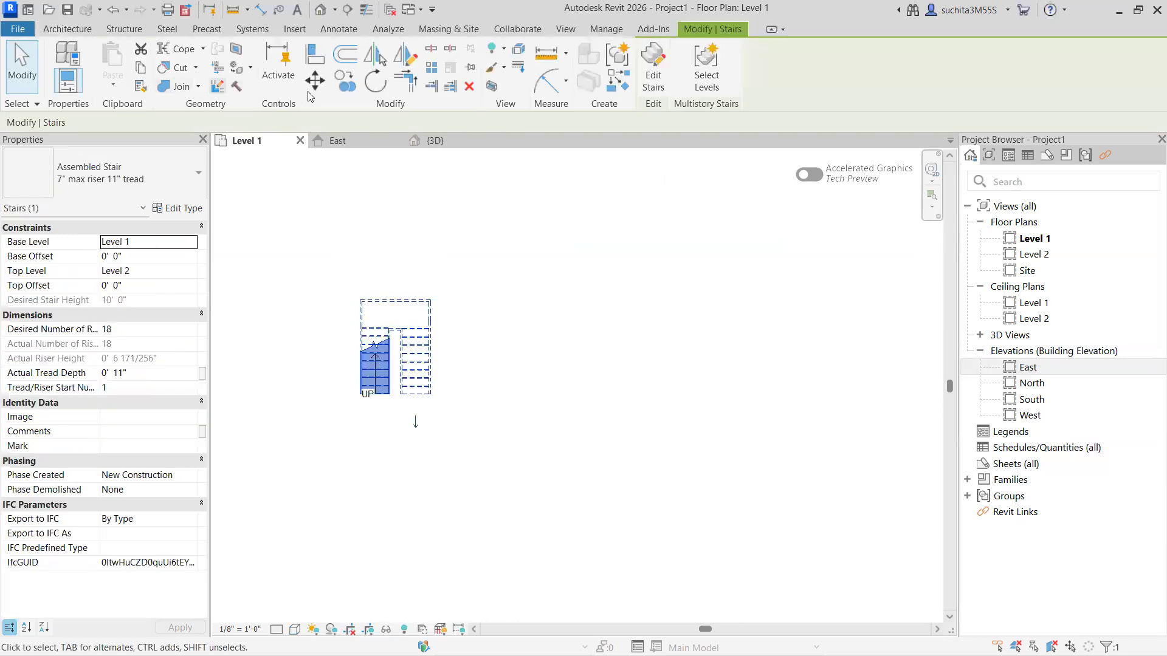
click(342, 83)
click(362, 300)
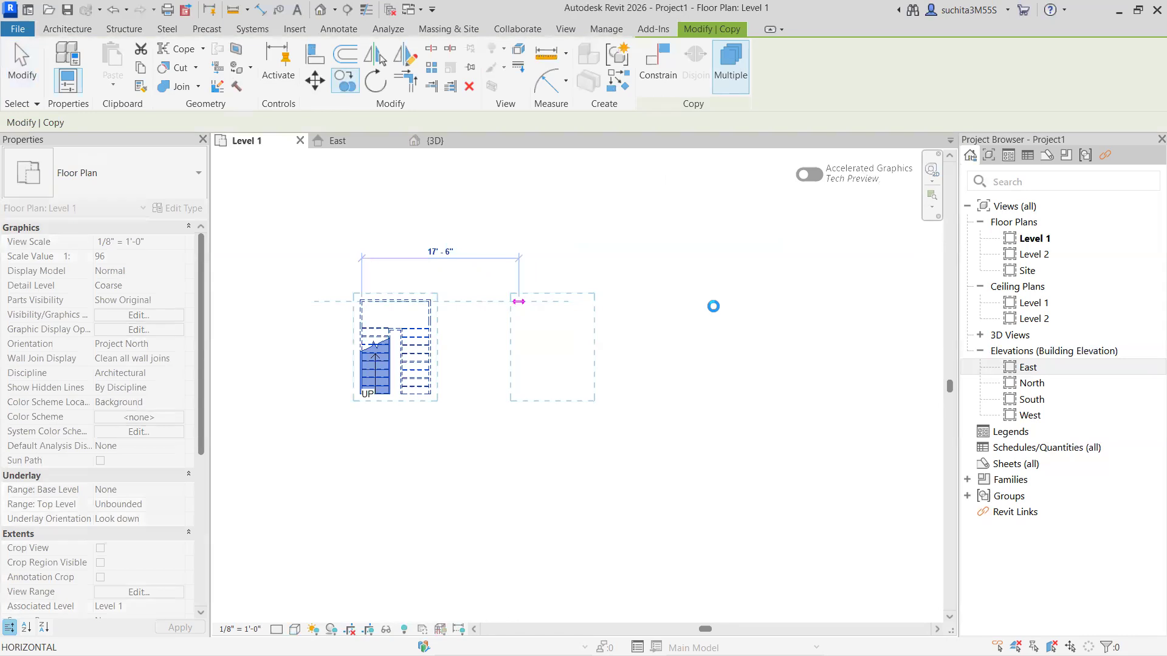
click(709, 305)
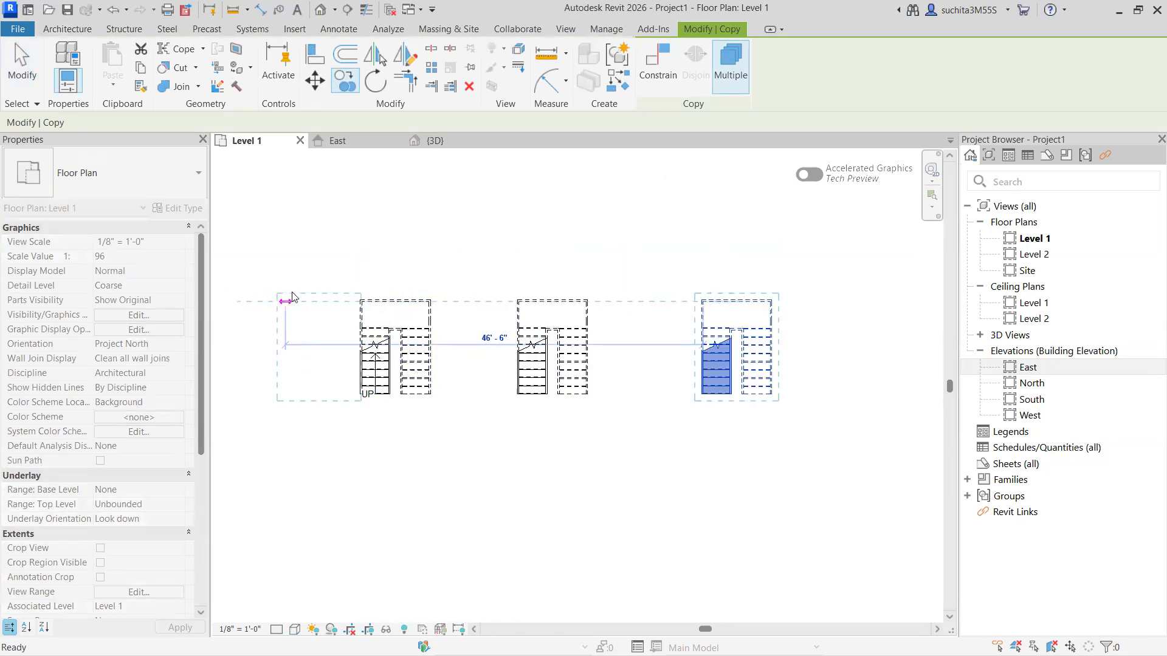
key(Escape)
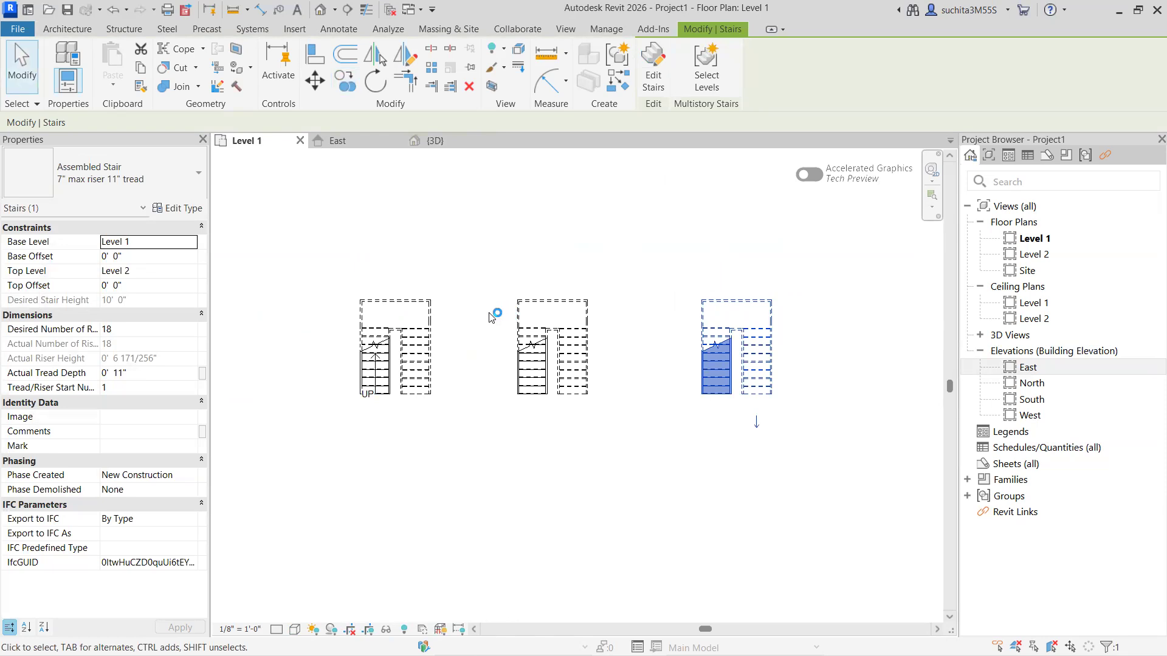
Return to the 3D view and inspect all three stairs together from the front-left corner.
click(447, 145)
scroll(533, 392, down, 3)
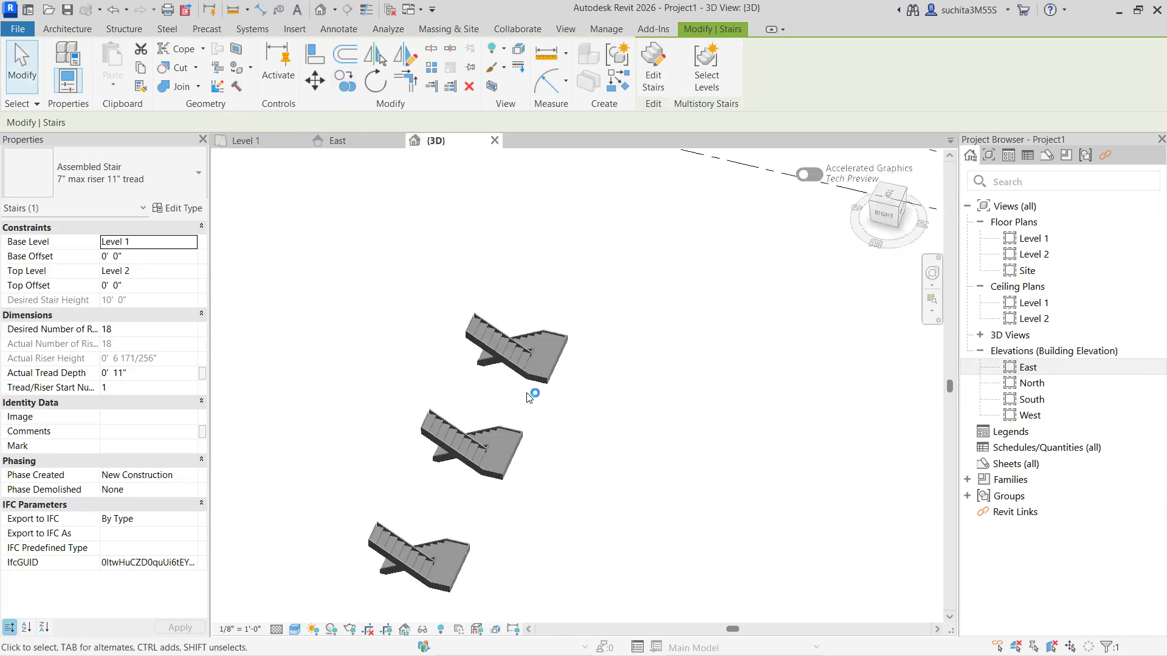
middle_drag(534, 394, 585, 280)
scroll(781, 261, down, 3)
scroll(866, 256, up, 1)
mouse_move(898, 214)
mouse_down()
mouse_move(302, 213)
mouse_move(591, 213)
mouse_up()
scroll(508, 449, up, 4)
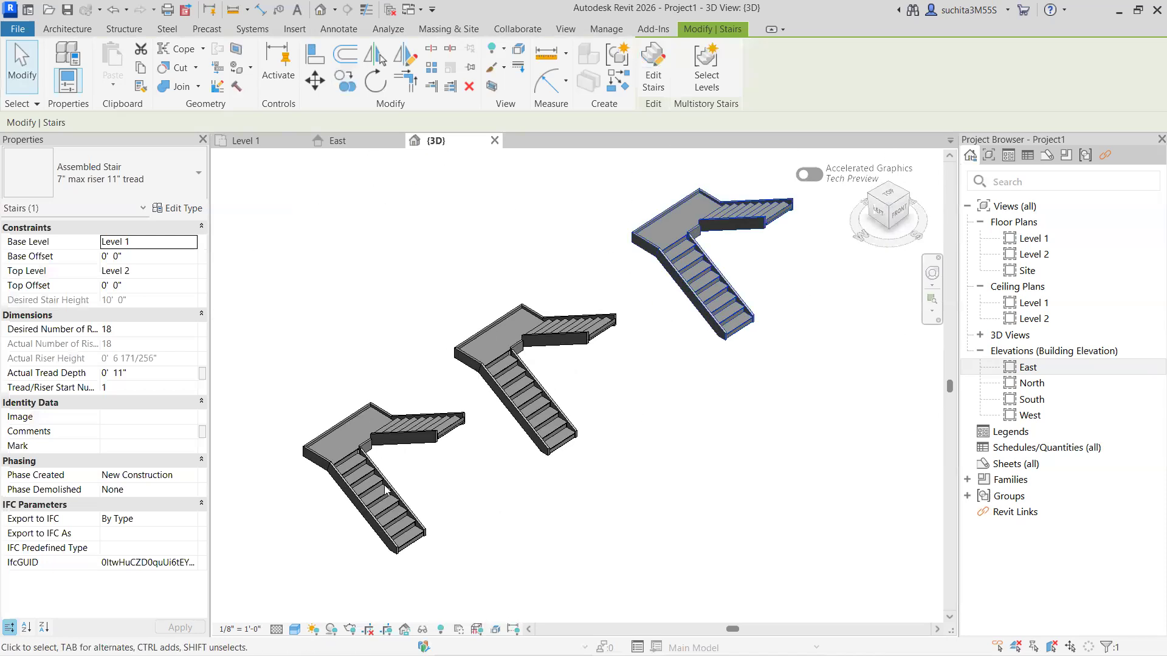
Change the middle stair's type to the Cast-In-Place Monolithic Stair.
click(355, 474)
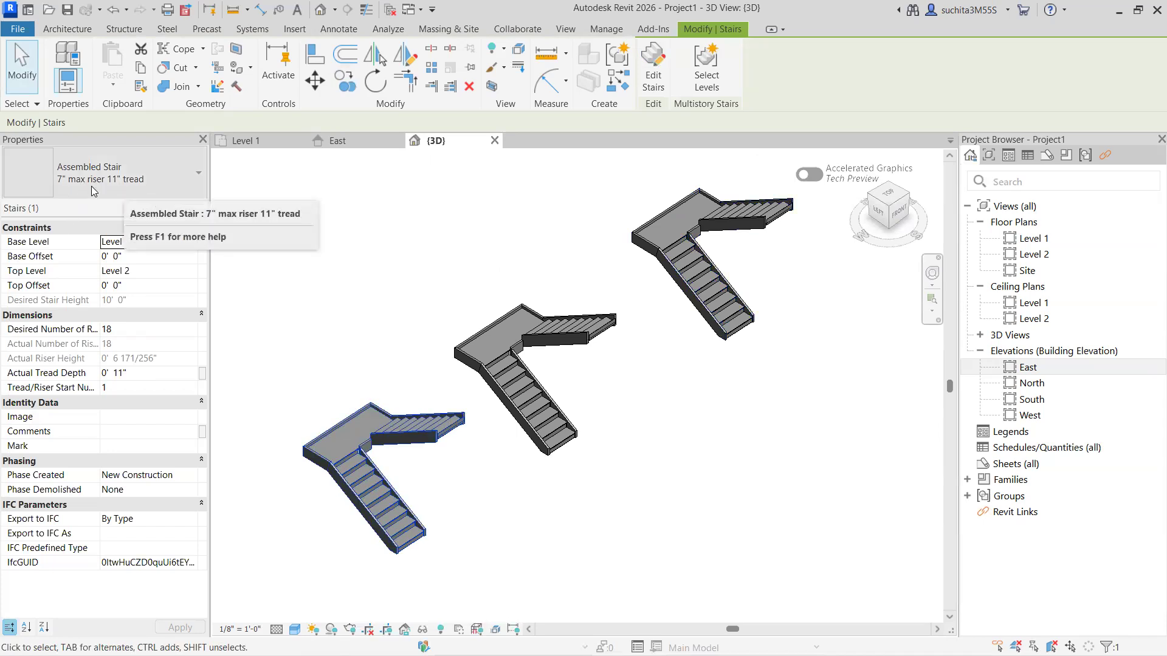
click(490, 358)
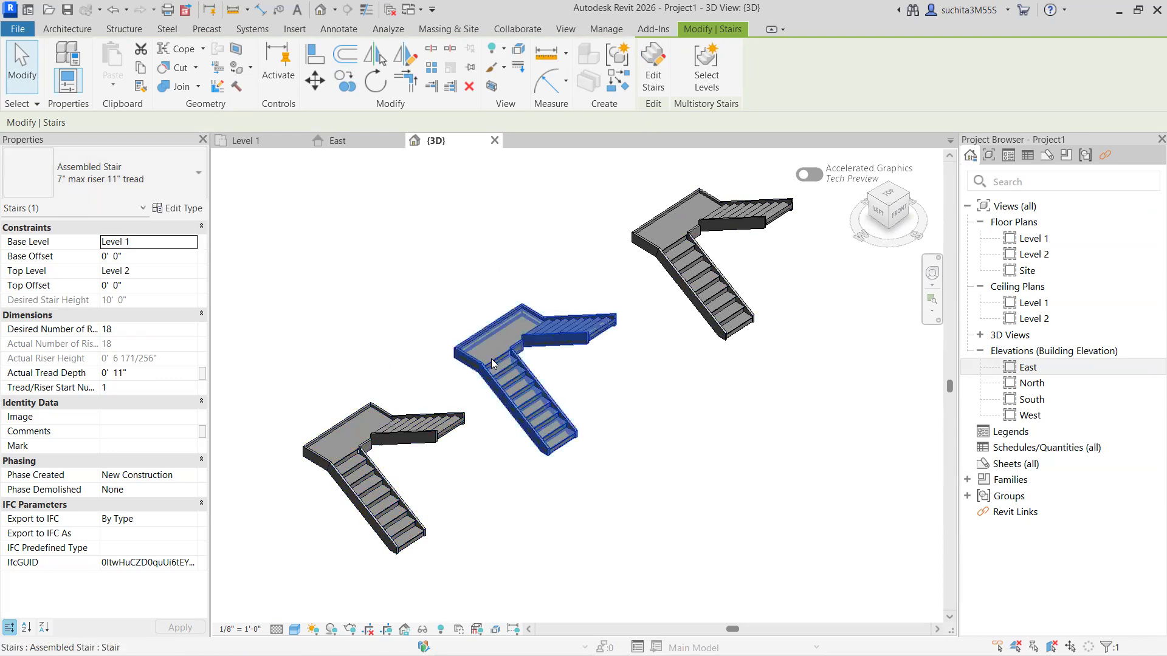
click(112, 185)
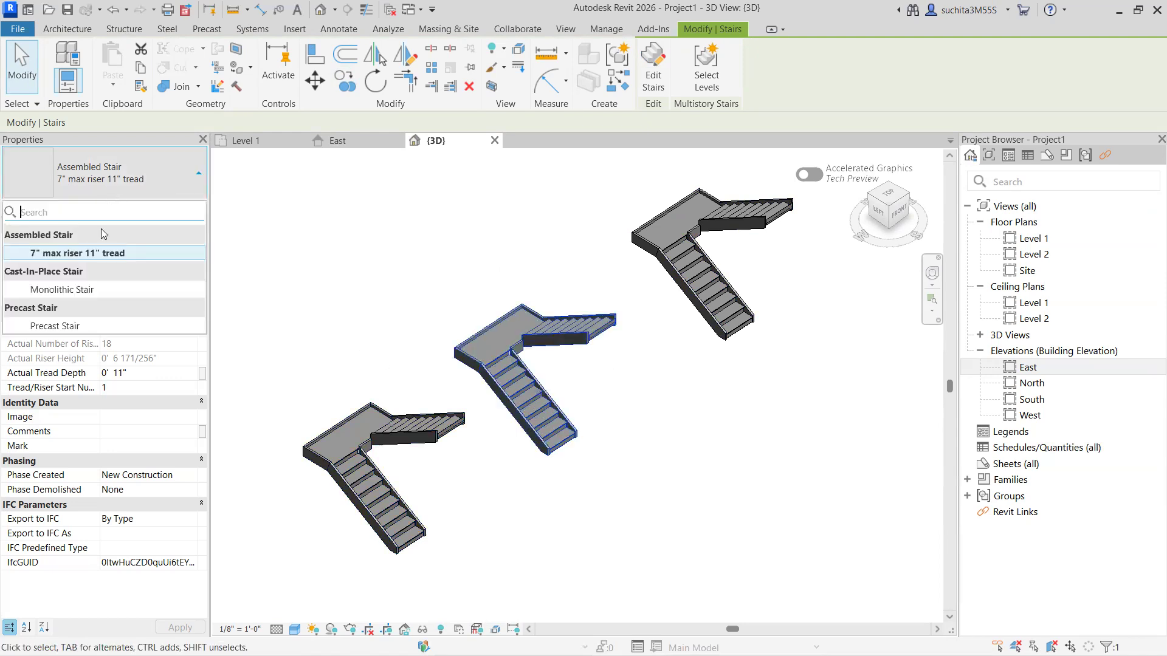
click(62, 290)
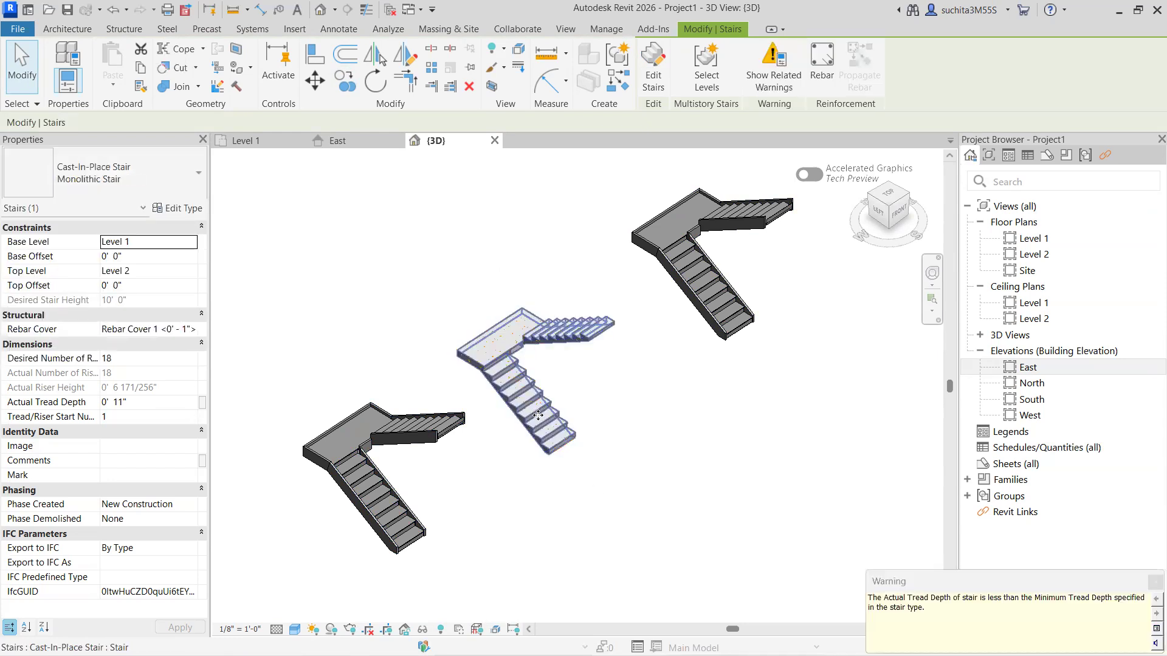
drag(984, 577, 815, 484)
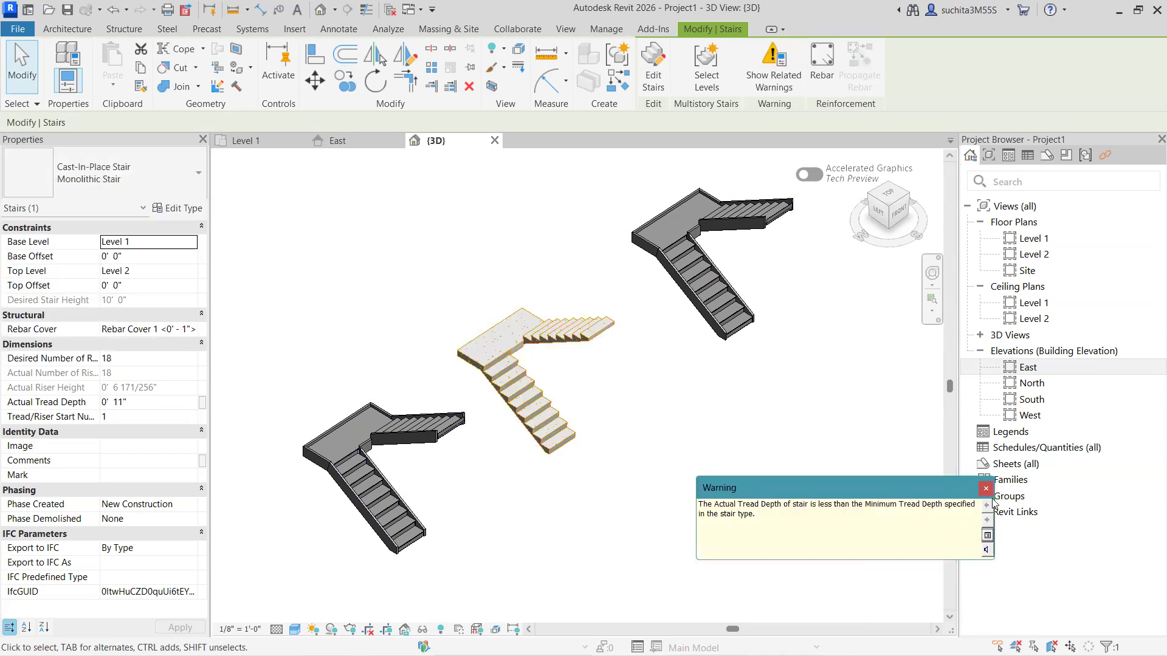
Change the type of the third stair, farthest from the original assembled stair, to Precast Stair.
click(984, 489)
click(681, 263)
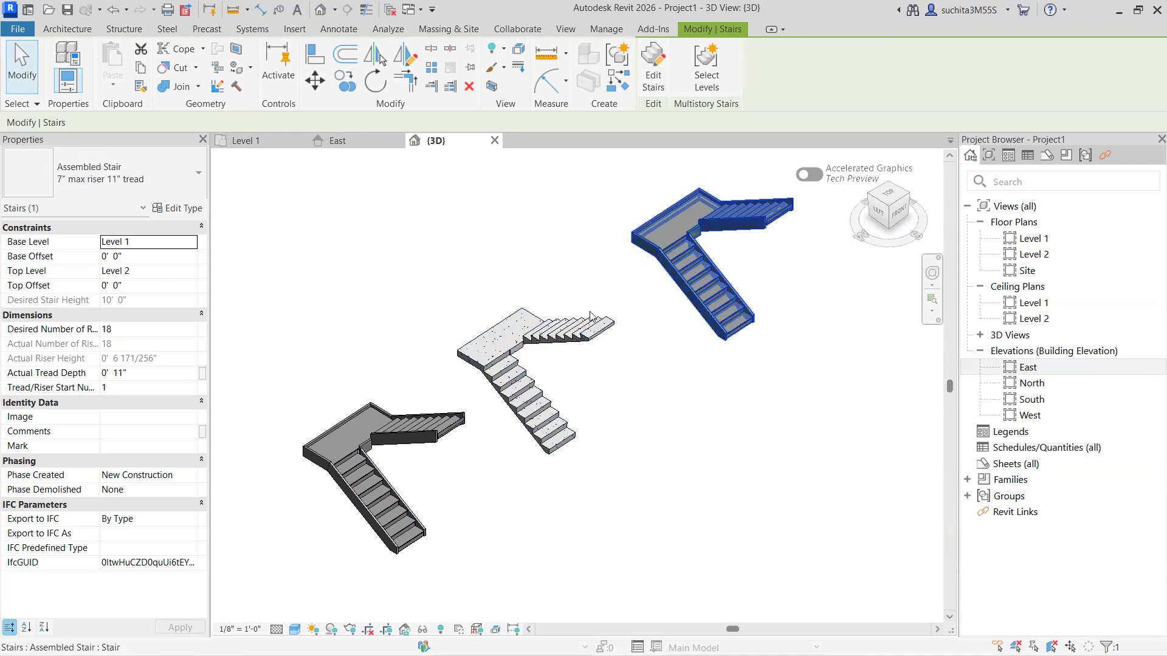
click(91, 193)
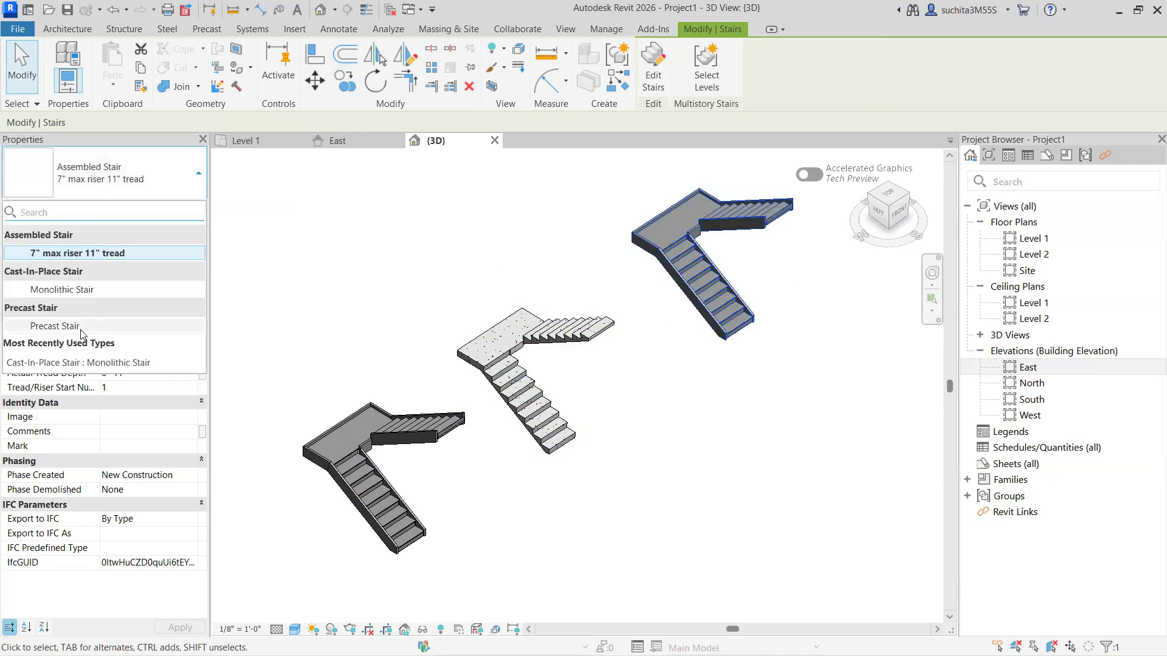
click(78, 327)
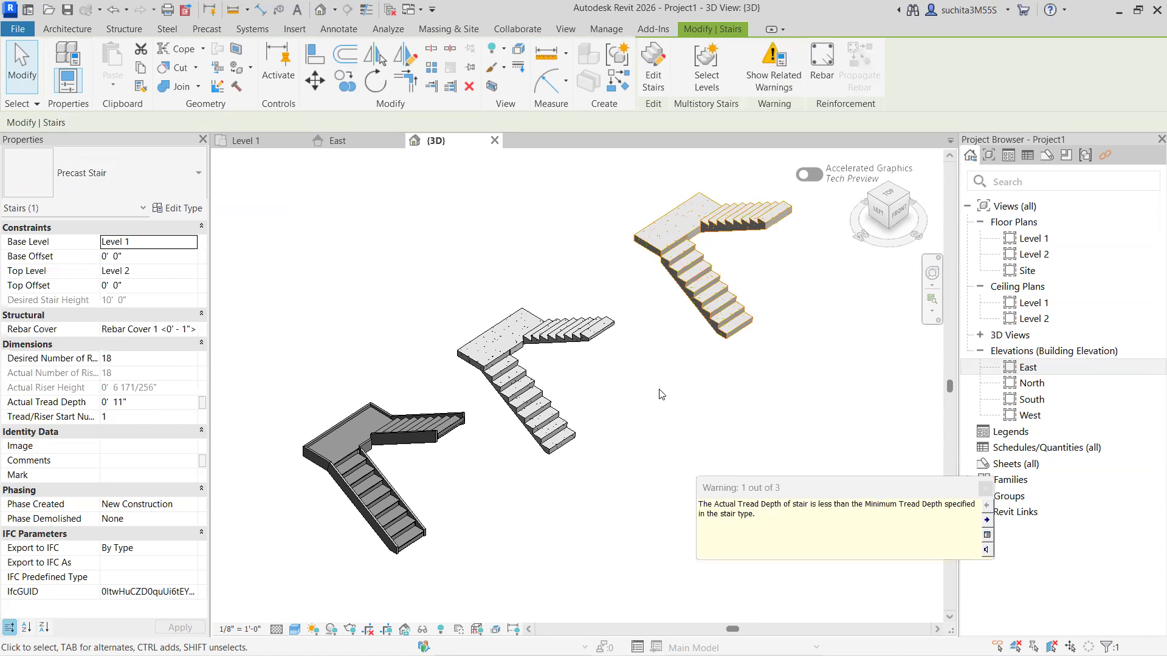
scroll(498, 449, up, 3)
middle_drag(494, 454, 536, 418)
scroll(536, 418, down, 3)
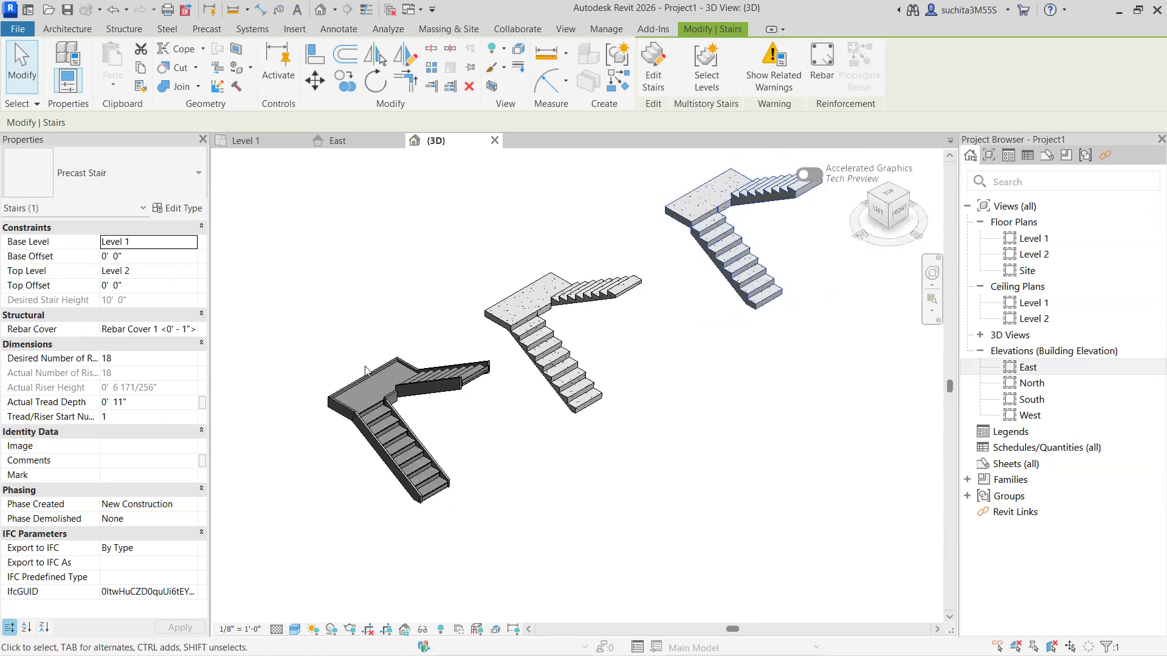
Examine the assembled stair's treads, risers, side supports and landing edge up close.
scroll(390, 469, up, 3)
scroll(494, 476, up, 5)
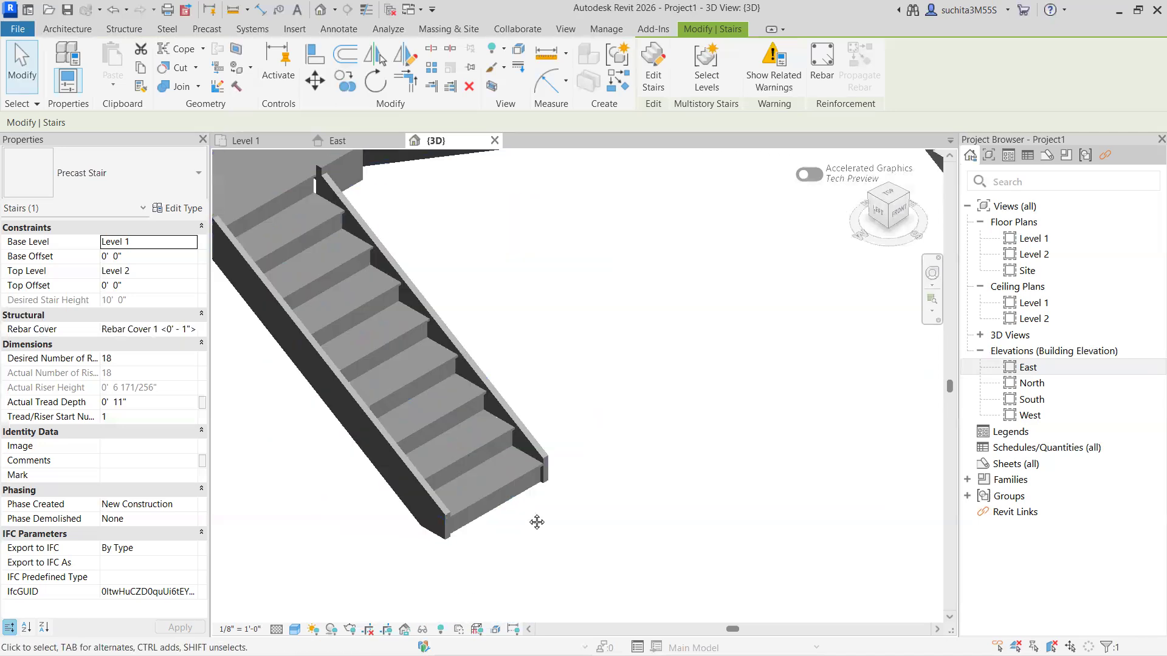
scroll(591, 450, up, 2)
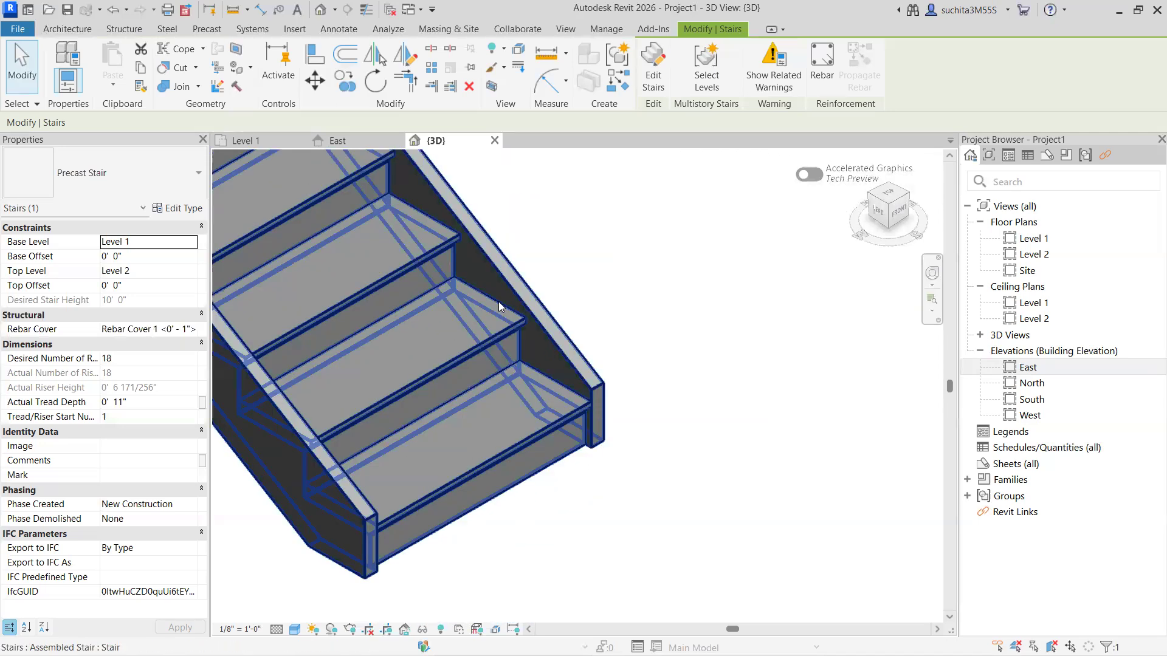
scroll(498, 302, down, 2)
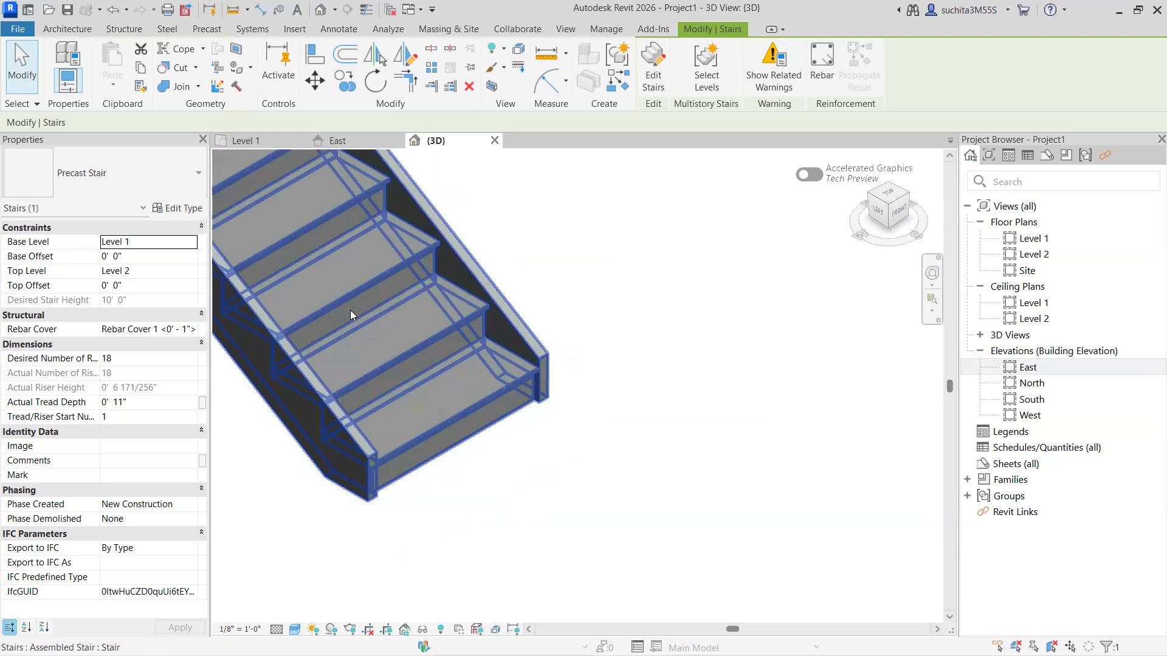
scroll(451, 376, up, 4)
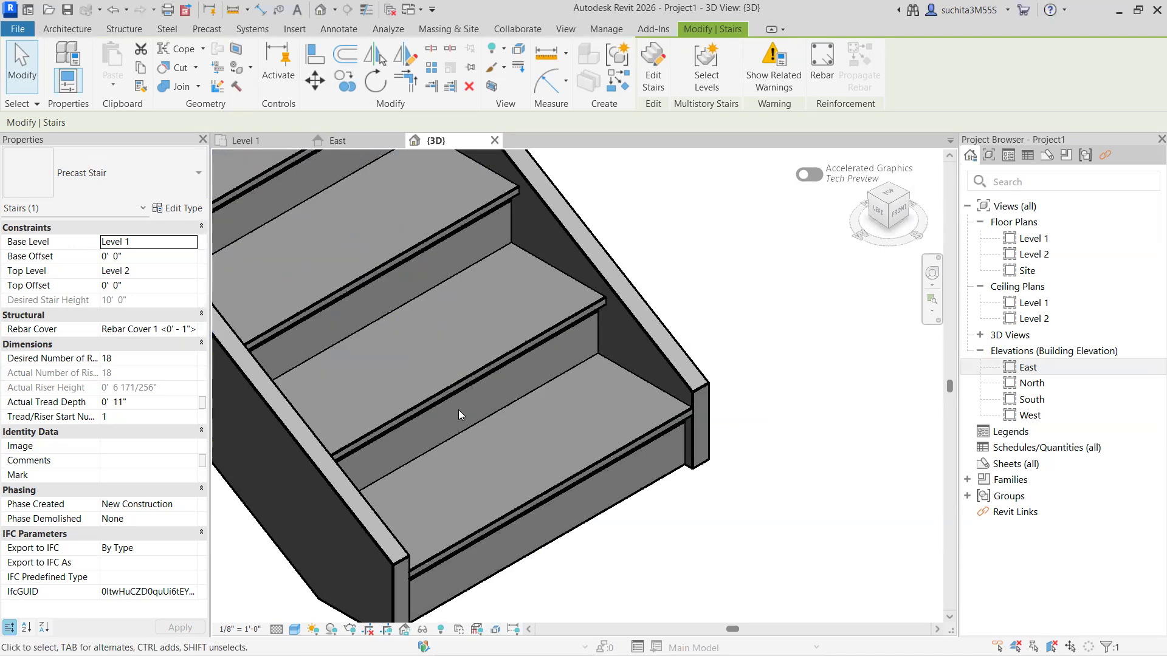
scroll(380, 401, down, 3)
scroll(380, 401, down, 2)
middle_drag(380, 401, 461, 521)
middle_drag(364, 341, 516, 591)
scroll(341, 387, up, 3)
scroll(531, 246, down, 3)
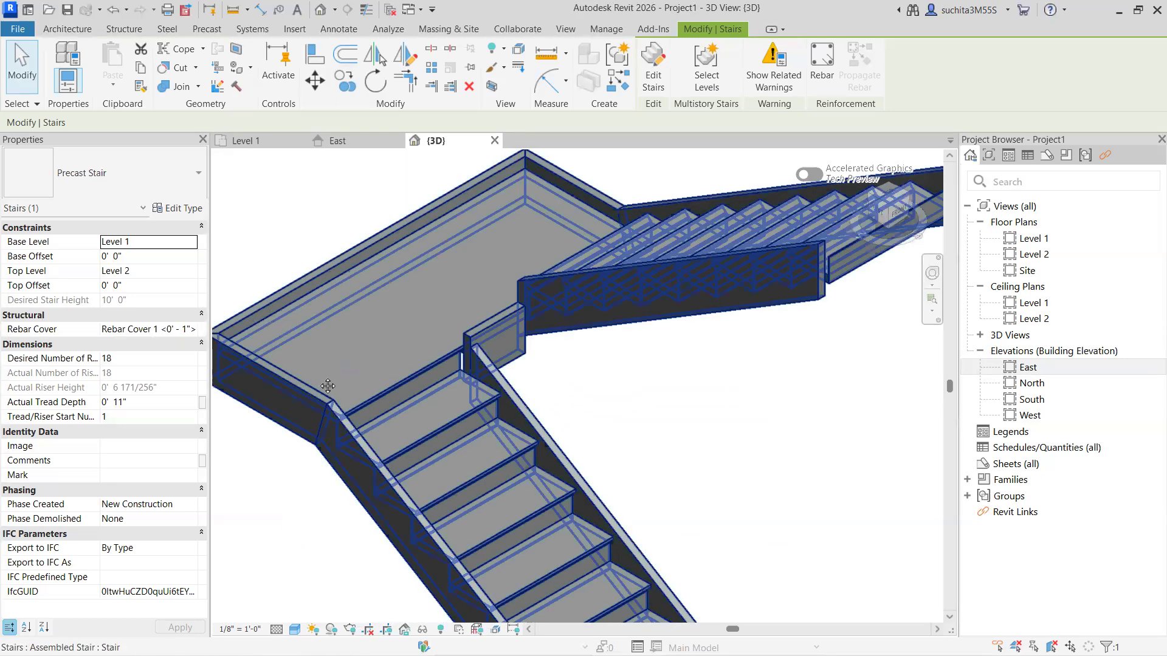
middle_drag(328, 386, 402, 479)
scroll(313, 414, up, 1)
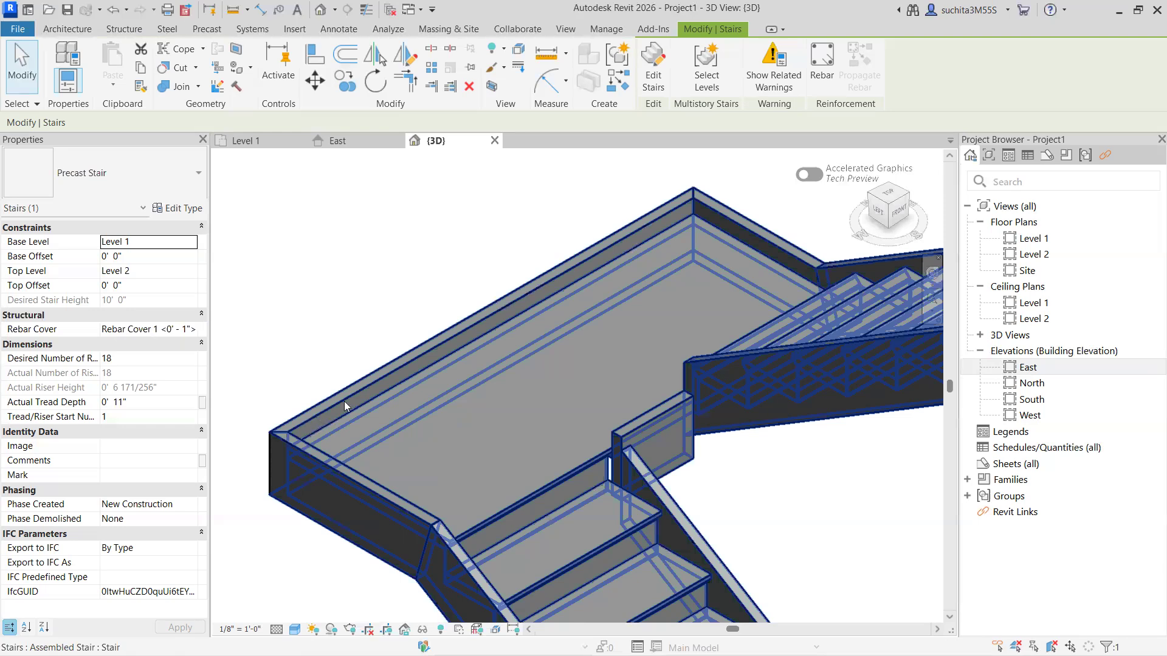
scroll(570, 392, down, 3)
Examine the middle cast-in-place stair's steps, underside and the joint between its lower run and landing.
middle_drag(631, 434, 524, 360)
scroll(602, 365, down, 2)
scroll(606, 370, up, 1)
middle_drag(680, 292, 424, 418)
scroll(484, 384, up, 2)
scroll(459, 392, up, 2)
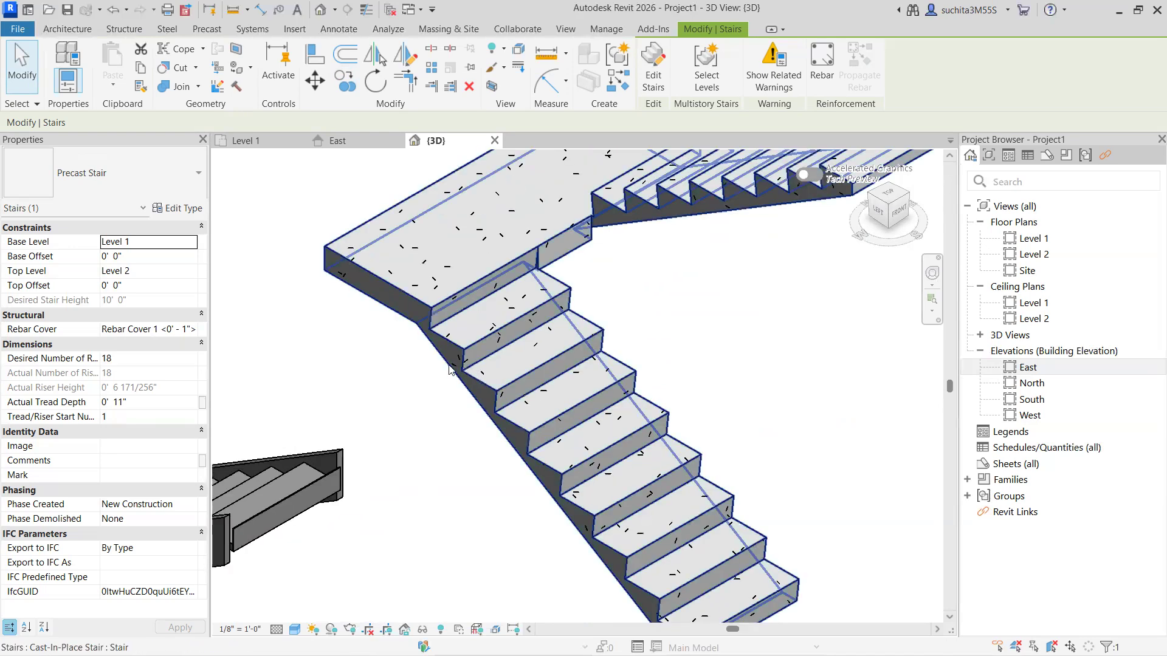
click(469, 362)
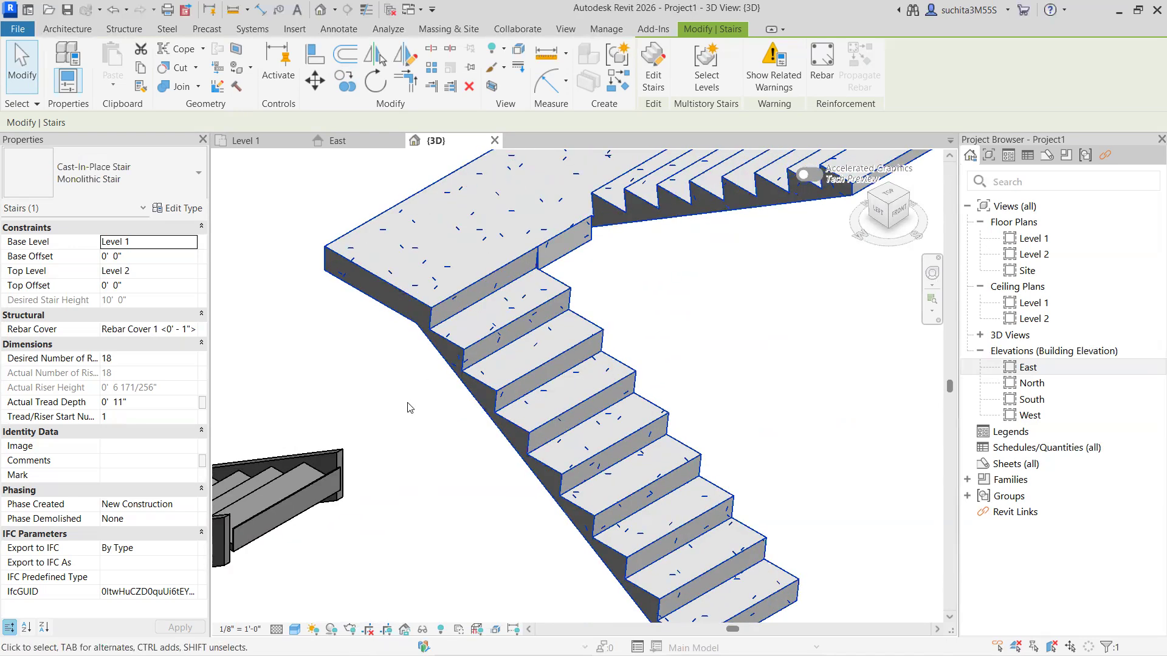
click(416, 405)
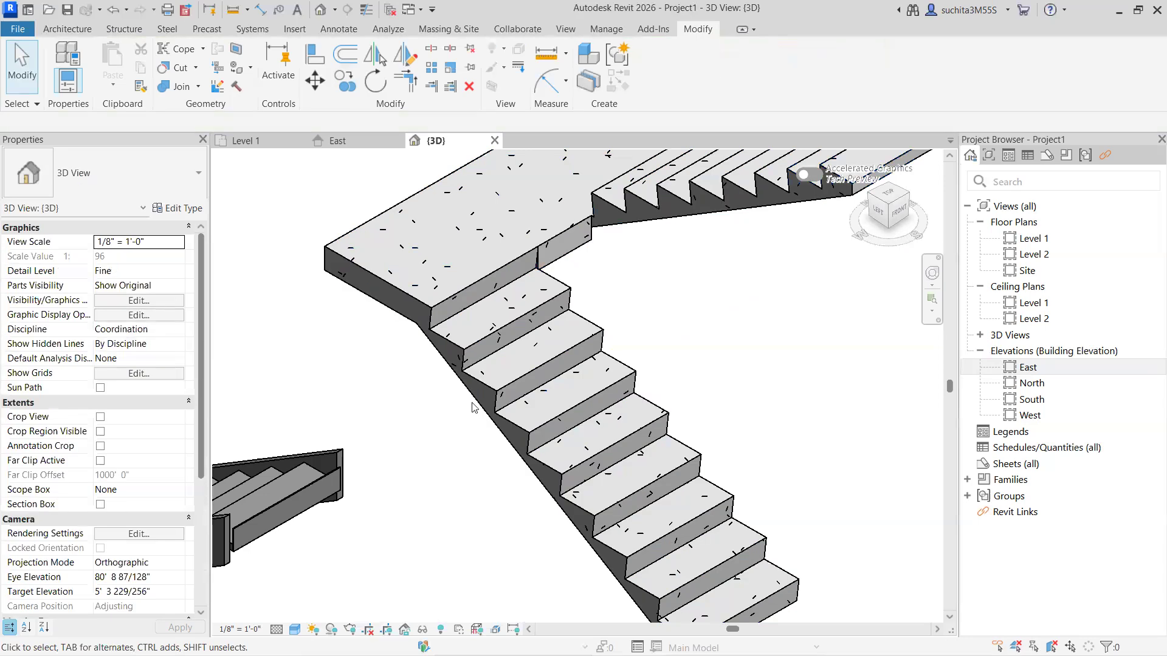
scroll(465, 403, down, 4)
scroll(659, 277, up, 2)
scroll(532, 342, down, 3)
middle_drag(532, 342, 554, 286)
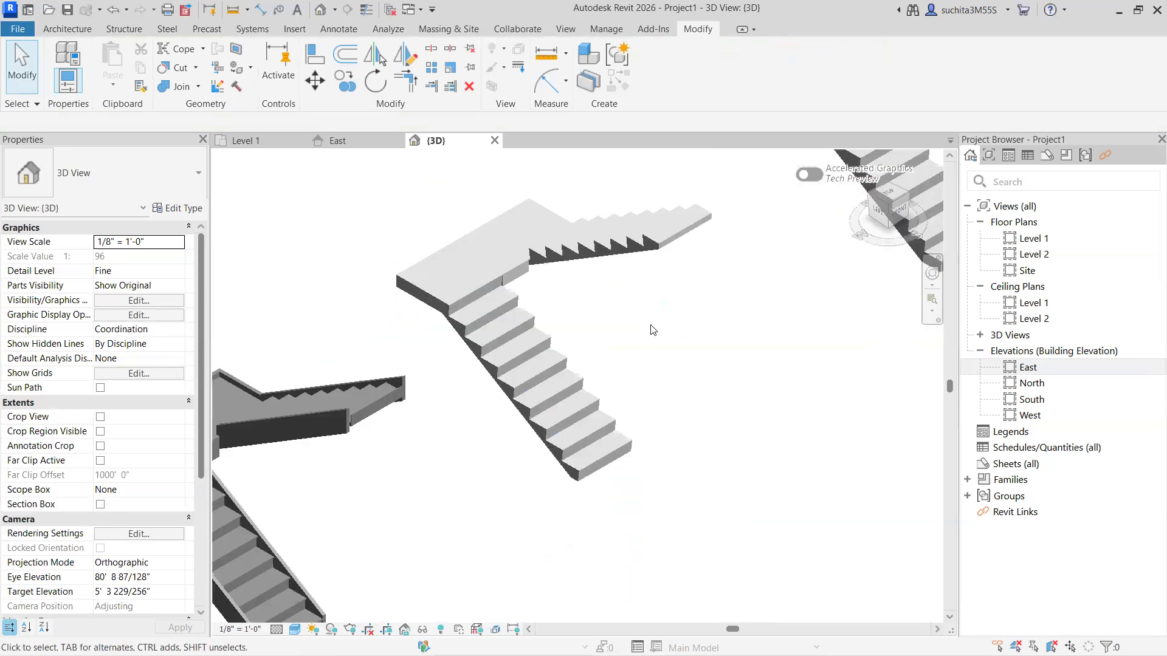
scroll(651, 328, down, 2)
Compare from the left side how the runs meet the landings on the cast-in-place and precast stairs.
drag(889, 213, 941, 197)
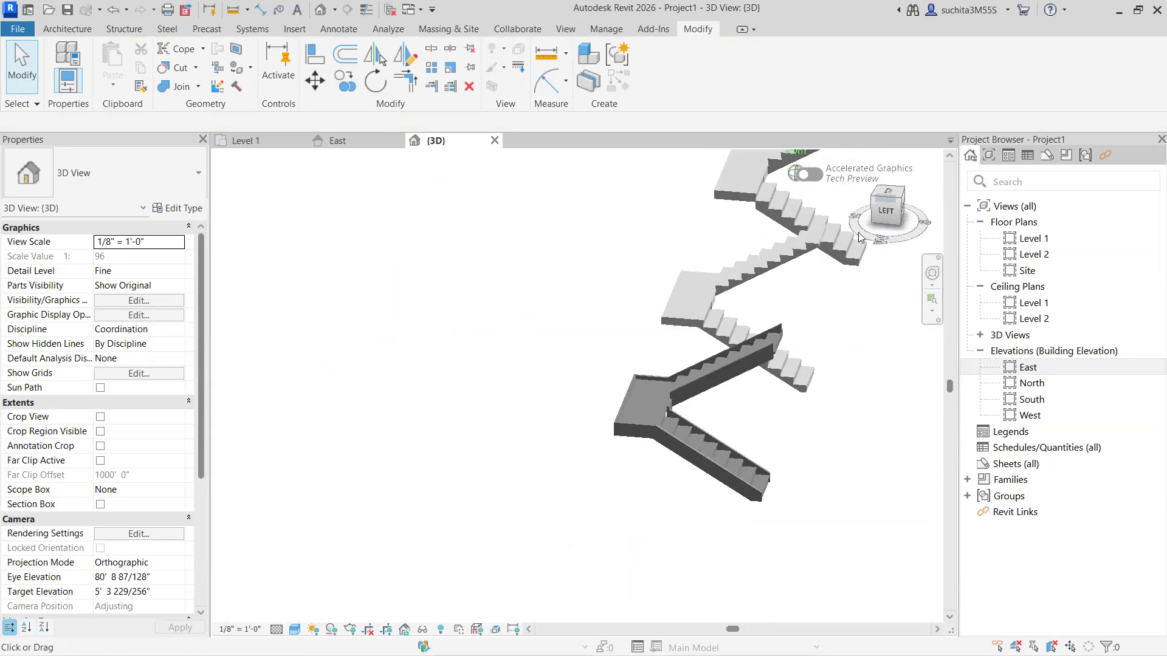
scroll(722, 321, up, 6)
scroll(576, 368, up, 2)
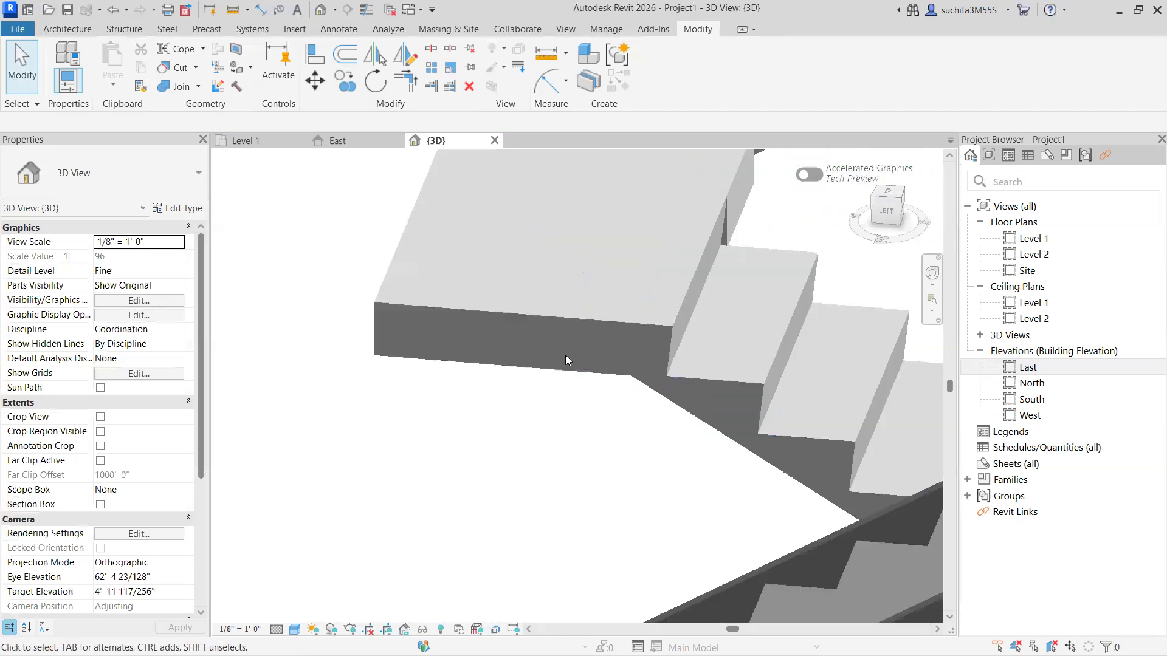
scroll(573, 349, down, 5)
middle_drag(614, 372, 645, 426)
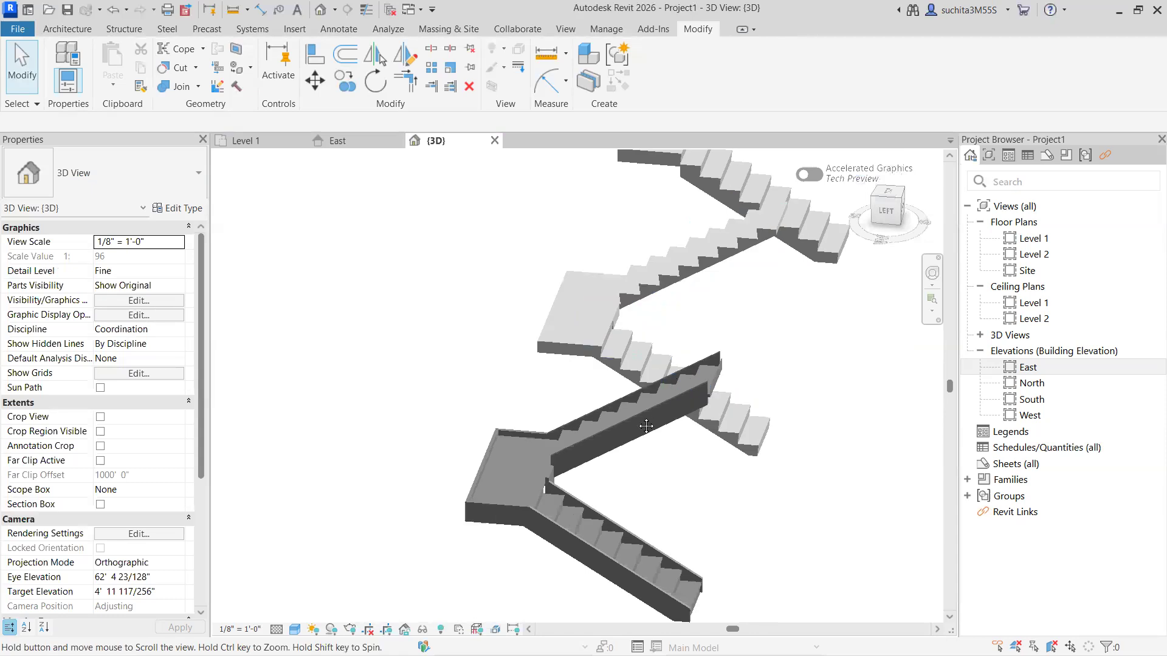
scroll(608, 238, up, 8)
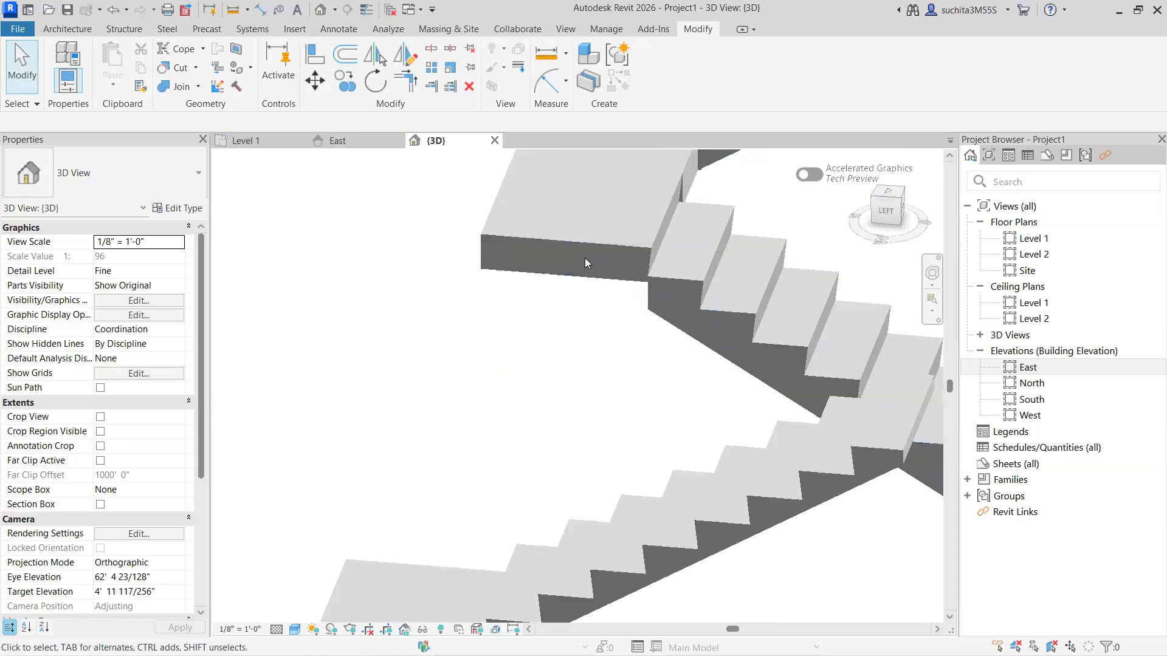
scroll(585, 260, down, 6)
scroll(605, 266, up, 3)
scroll(605, 266, down, 3)
scroll(661, 277, up, 8)
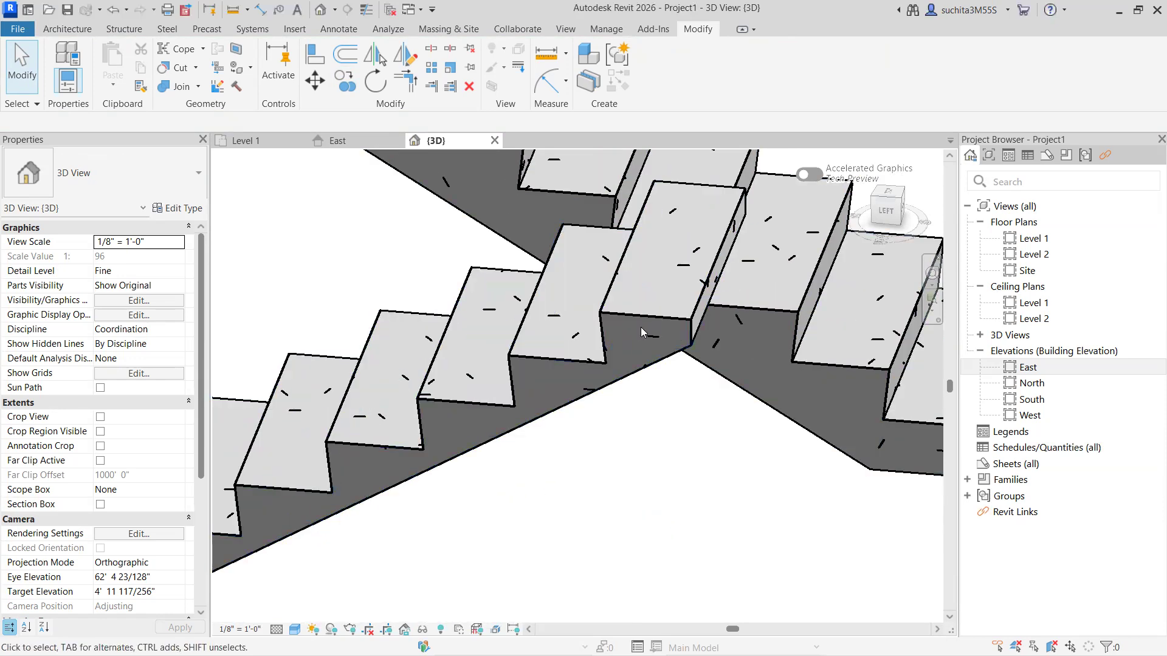
scroll(644, 322, down, 5)
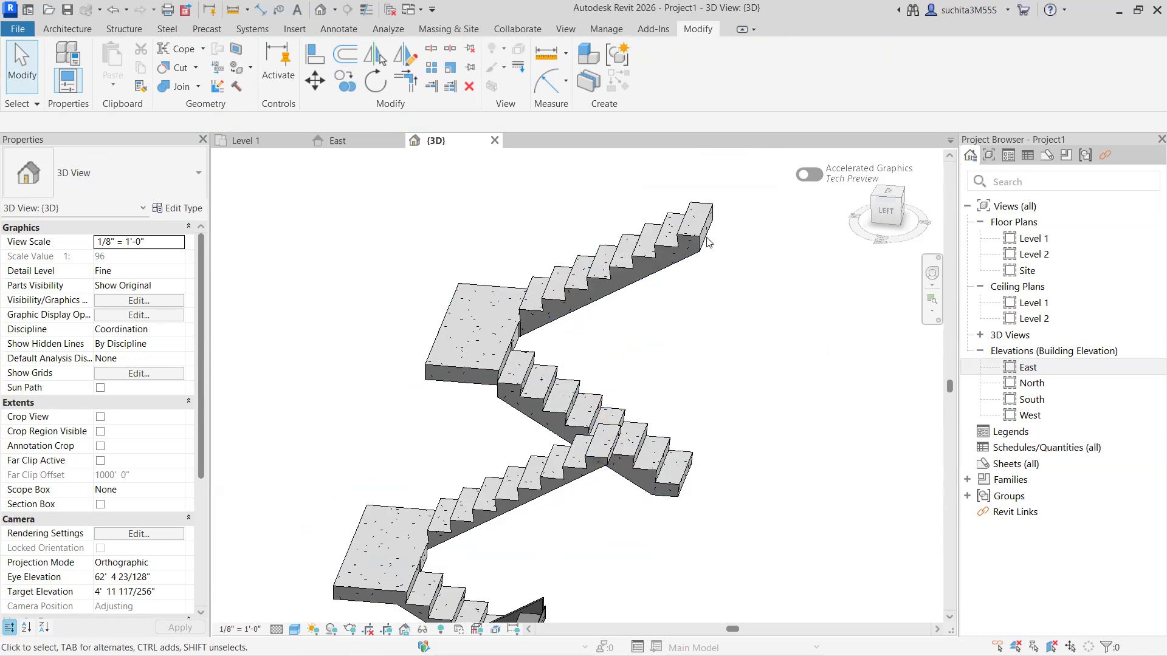
Inspect the top and bottom ends of the precast stair's runs against those of the cast-in-place stair.
scroll(702, 238, up, 2)
scroll(658, 344, down, 1)
middle_drag(645, 328, 654, 302)
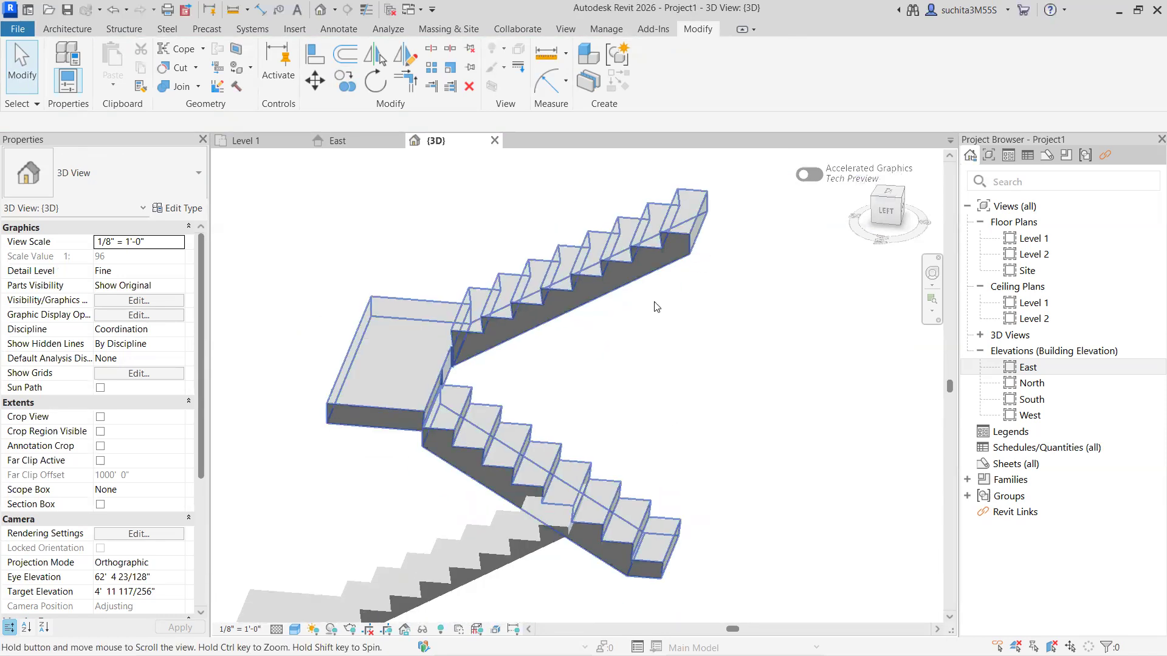
scroll(557, 506, up, 3)
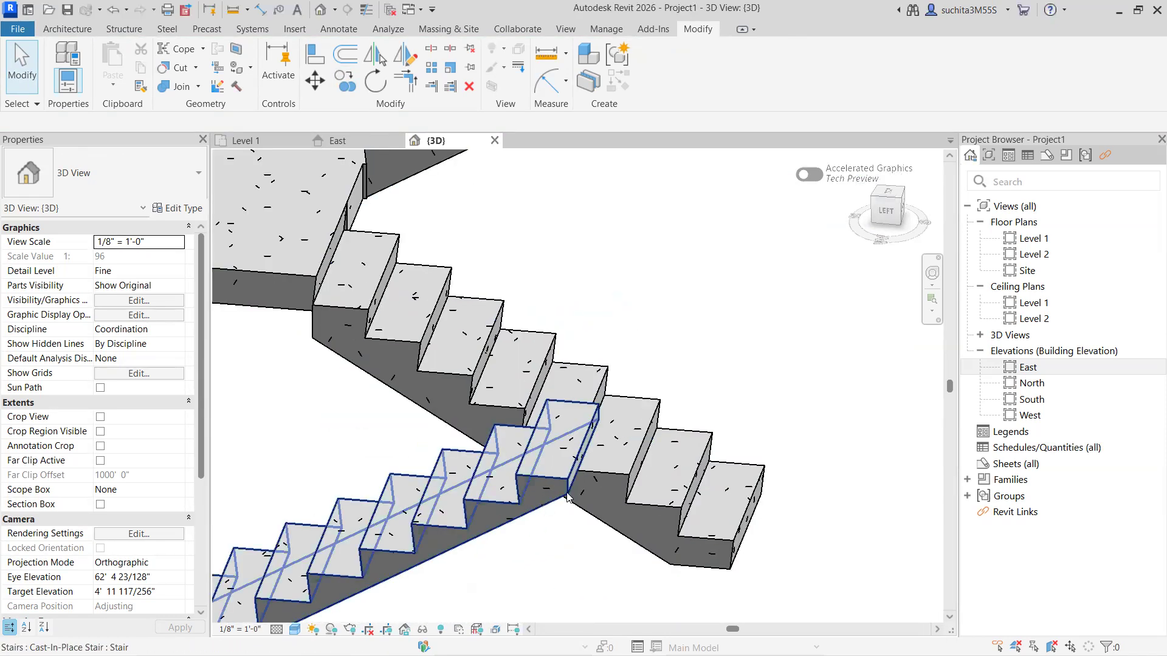
scroll(768, 308, down, 3)
scroll(552, 403, up, 5)
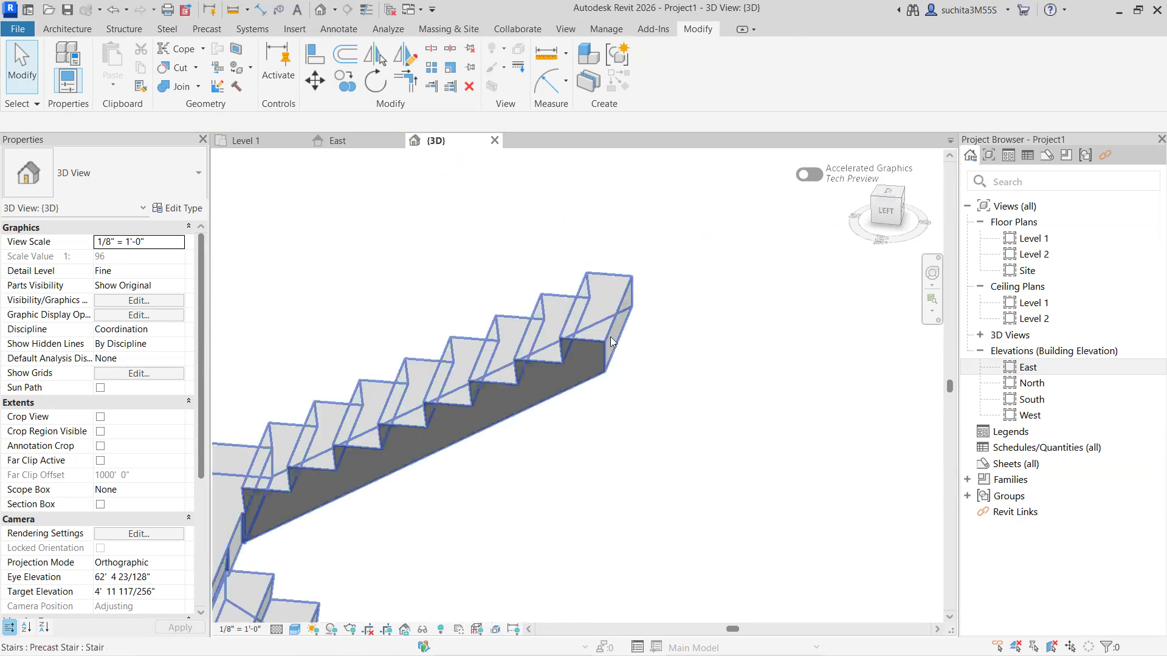
scroll(604, 337, up, 1)
scroll(536, 368, down, 5)
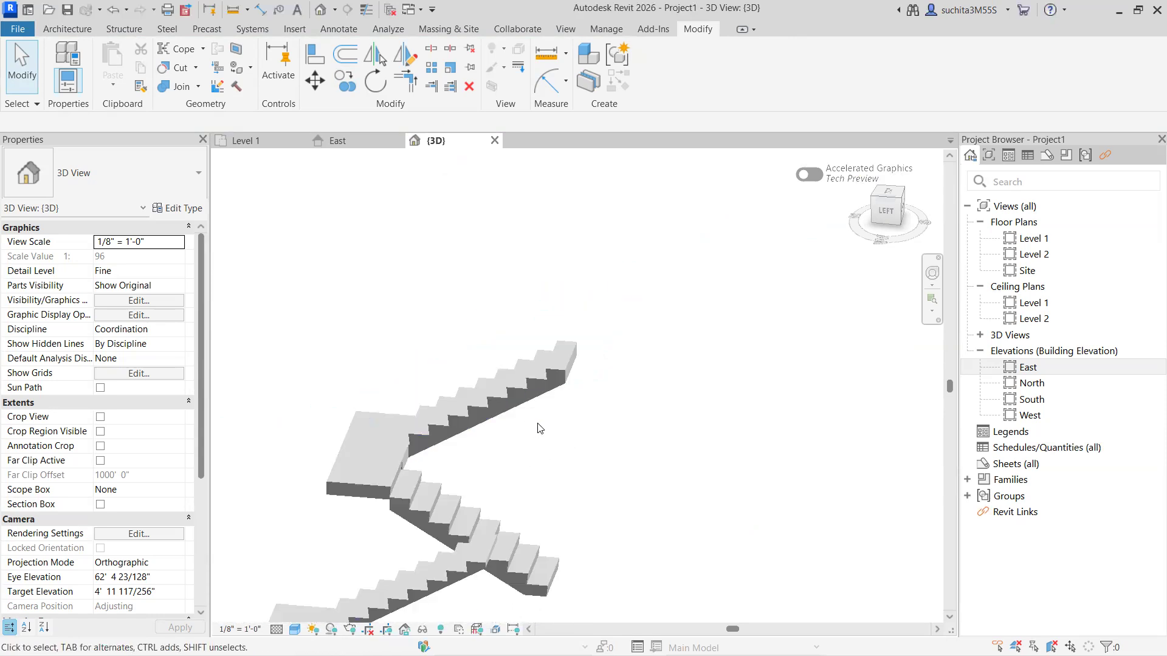
scroll(550, 471, up, 3)
scroll(732, 284, down, 2)
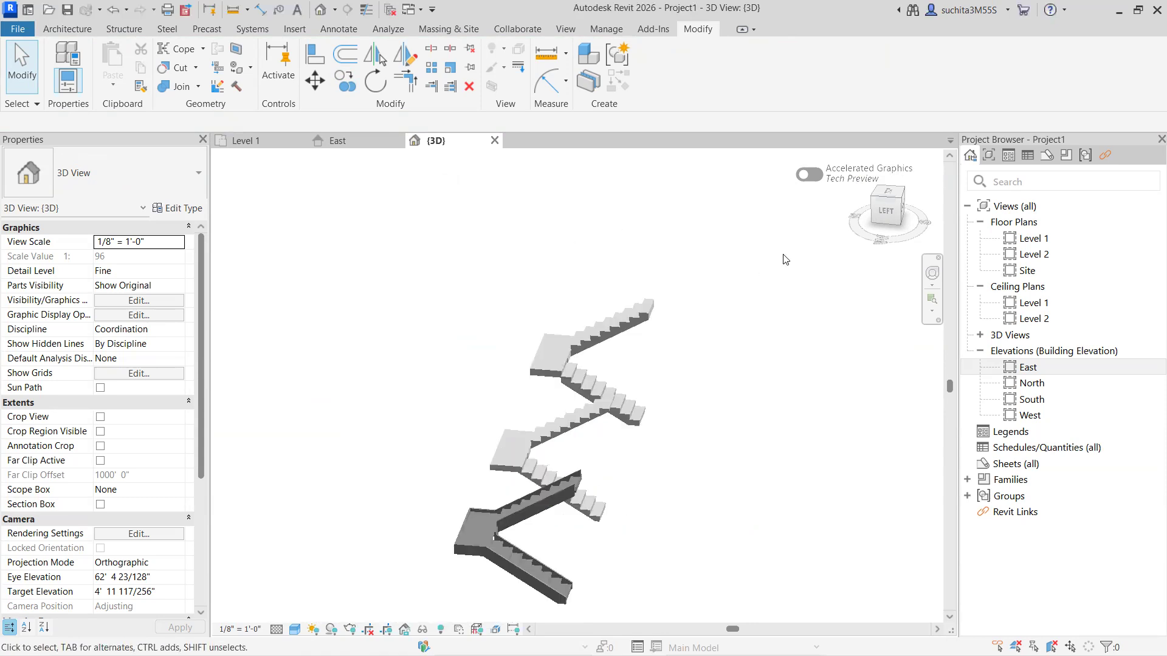
Start a new stair, review the available stair types, and cancel the stair without drawing a run.
drag(856, 211, 317, 203)
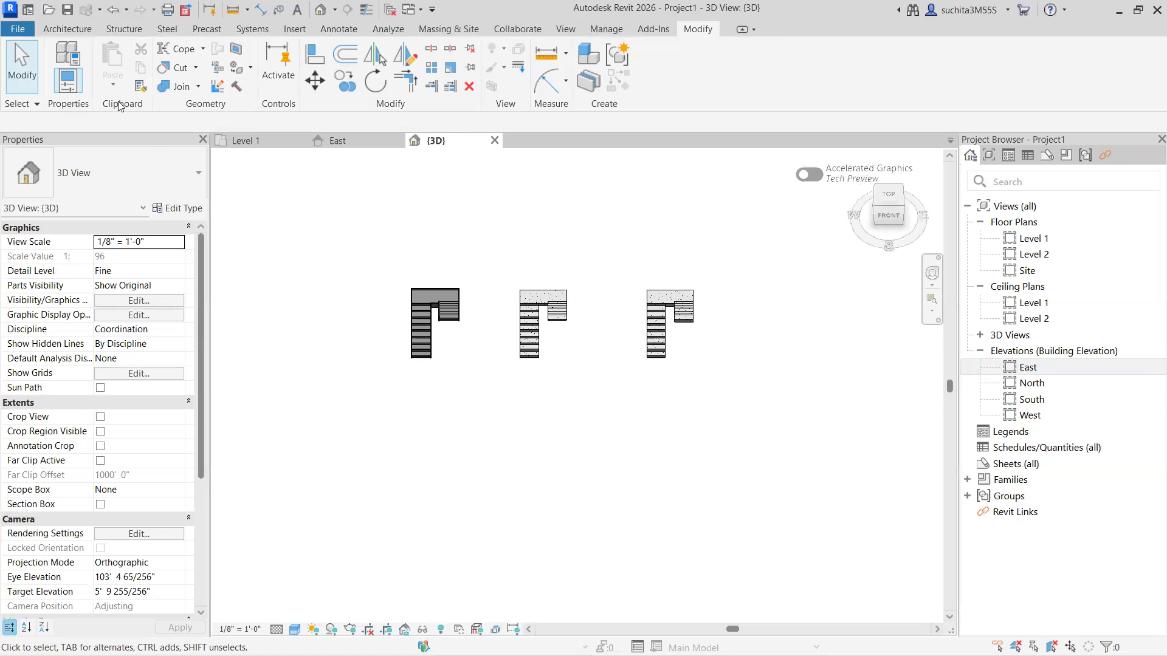
click(63, 29)
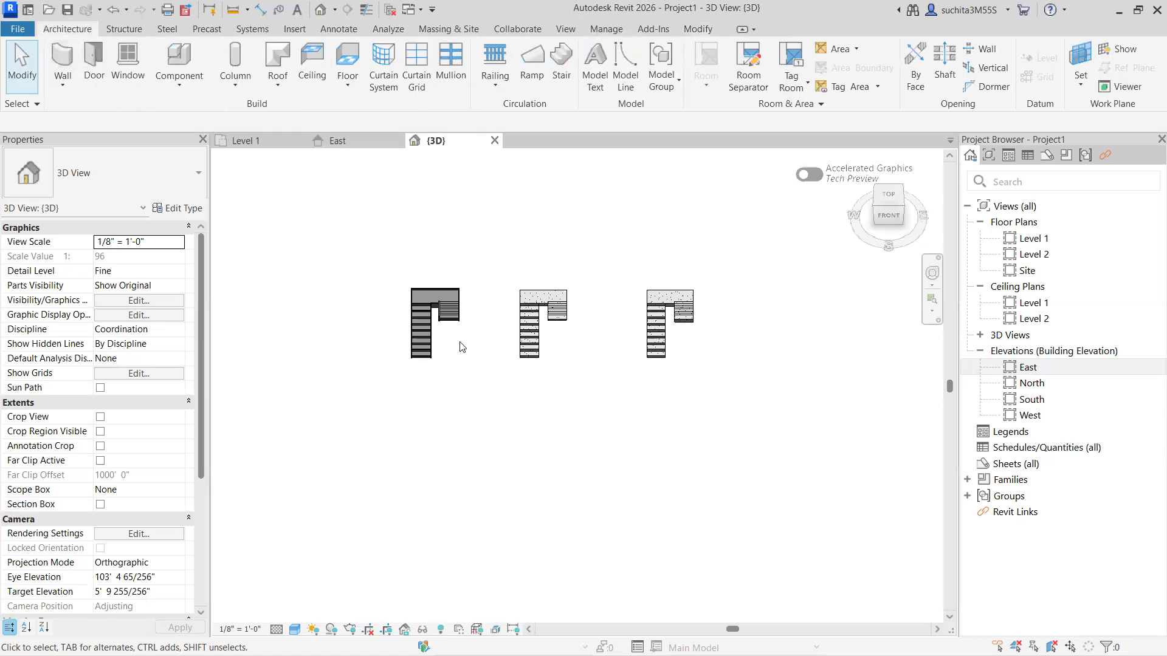
scroll(459, 347, down, 3)
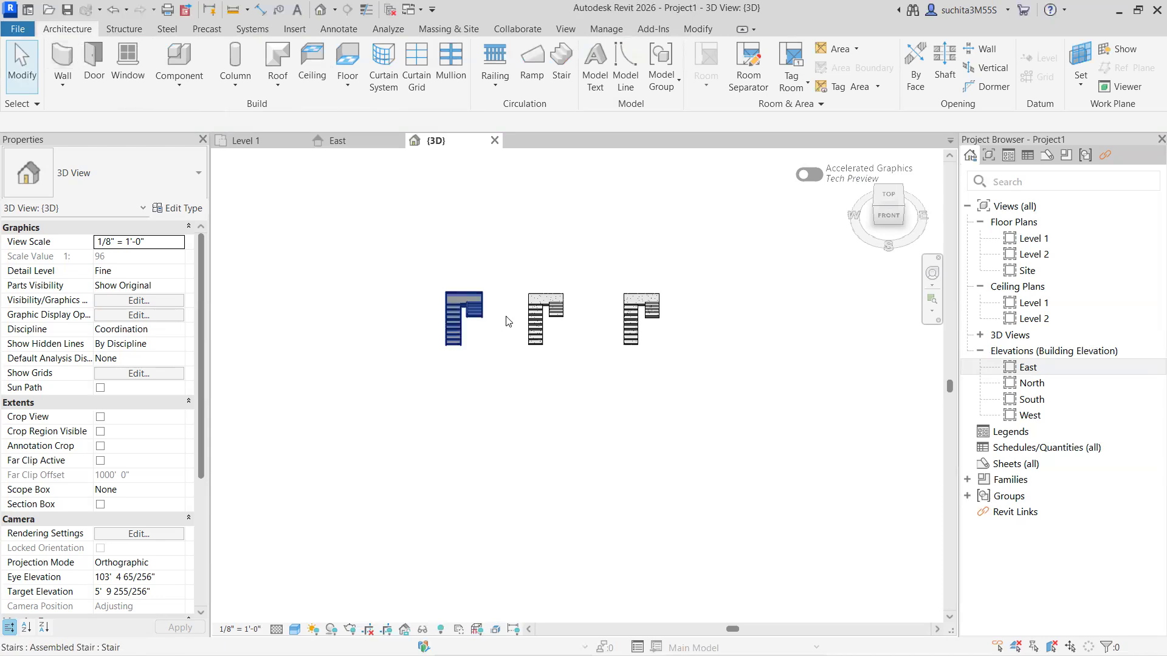
scroll(508, 322, up, 5)
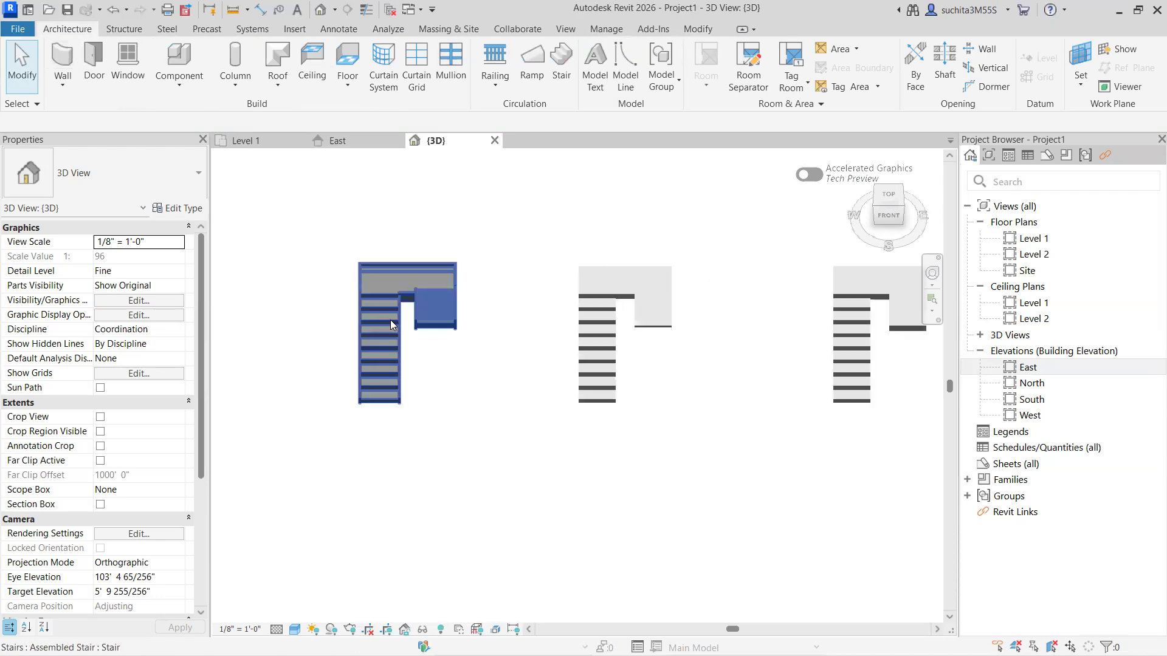
scroll(374, 322, up, 2)
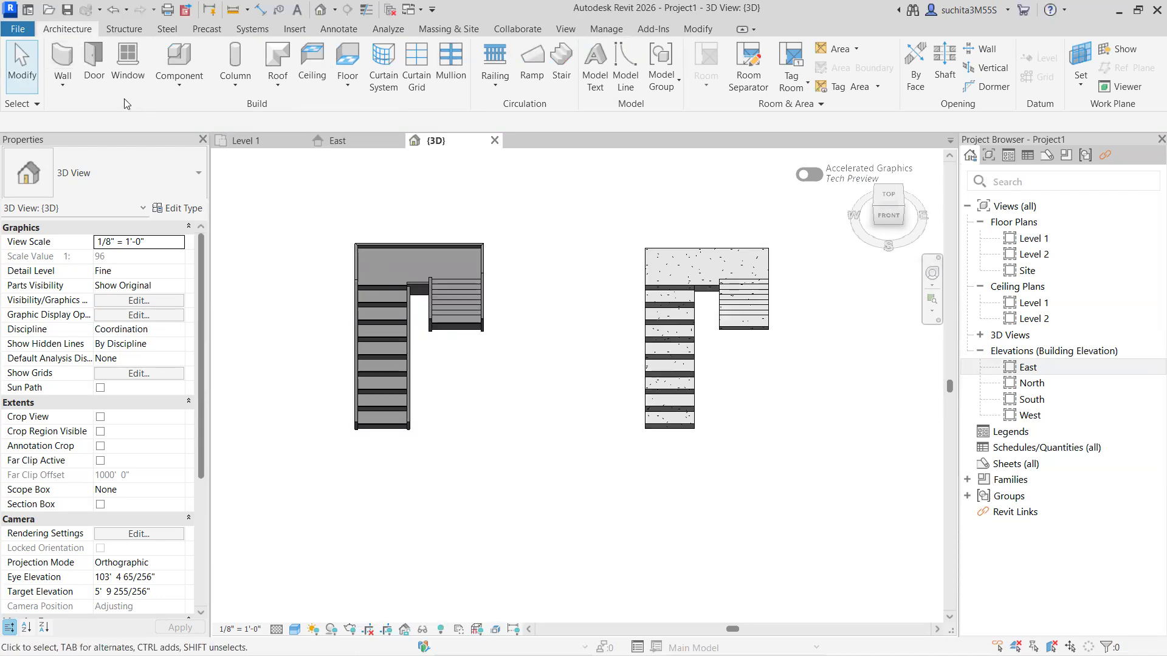
click(561, 66)
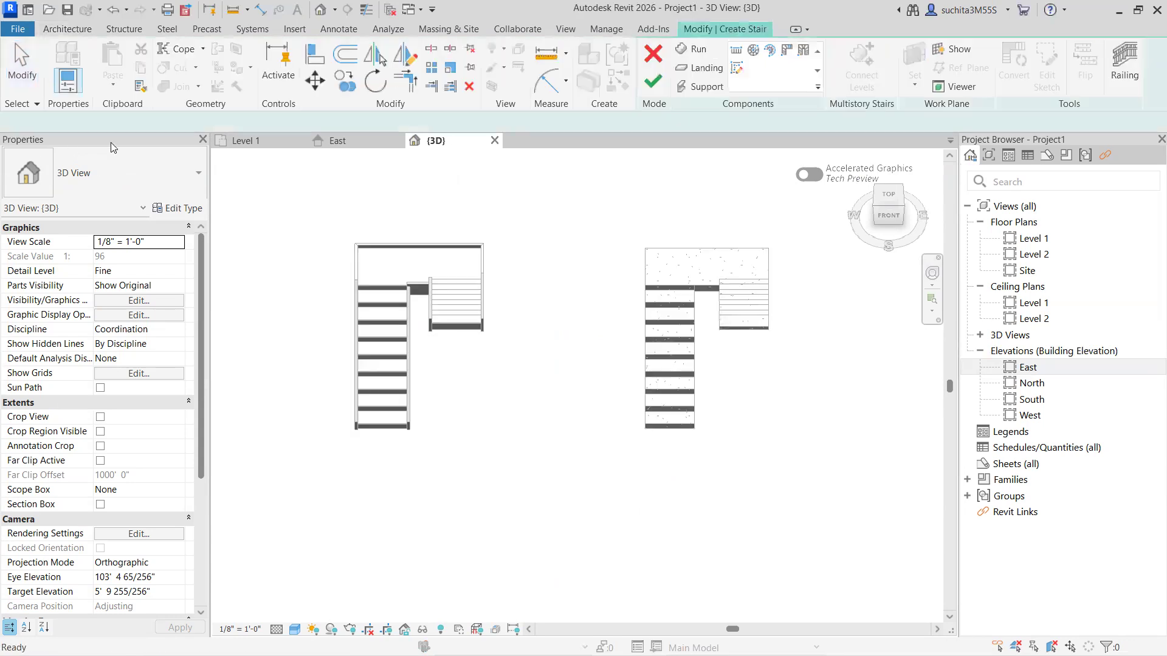
click(93, 173)
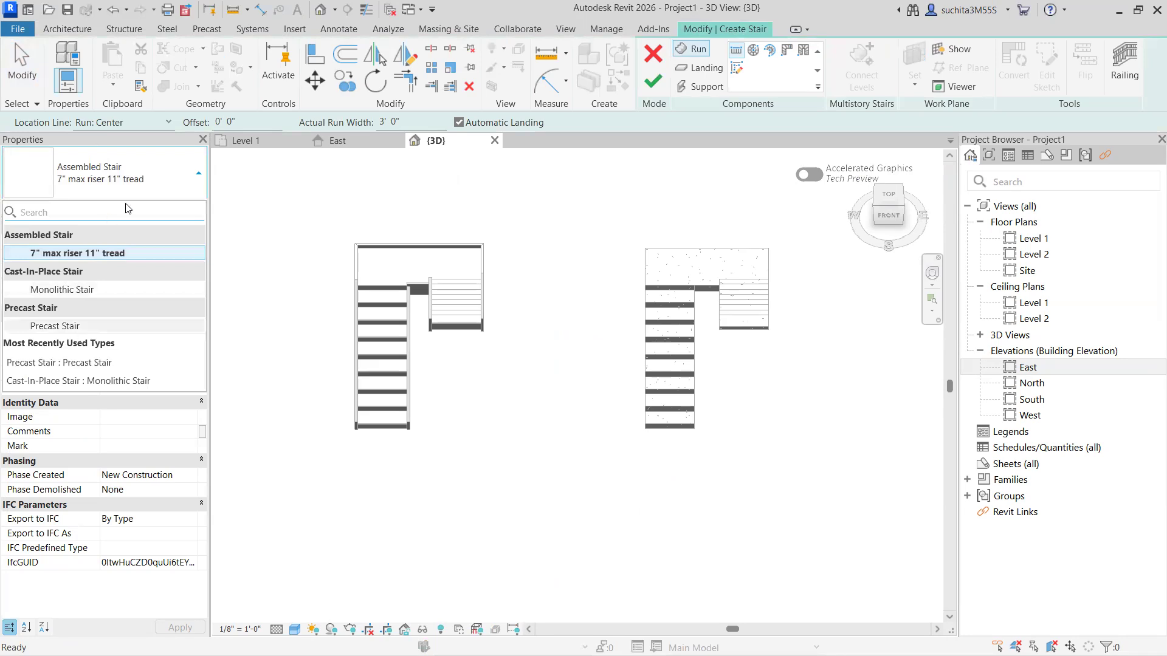
scroll(378, 323, down, 2)
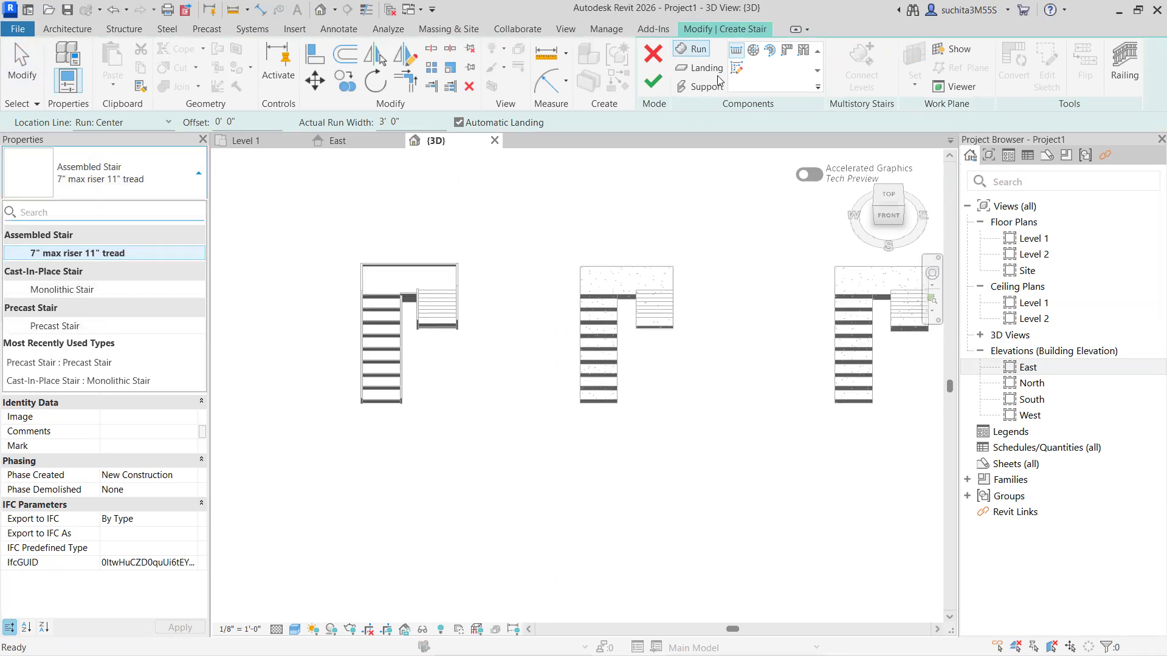
click(651, 55)
Select all three stair copies together with their railings and delete them from the model.
scroll(480, 340, down, 4)
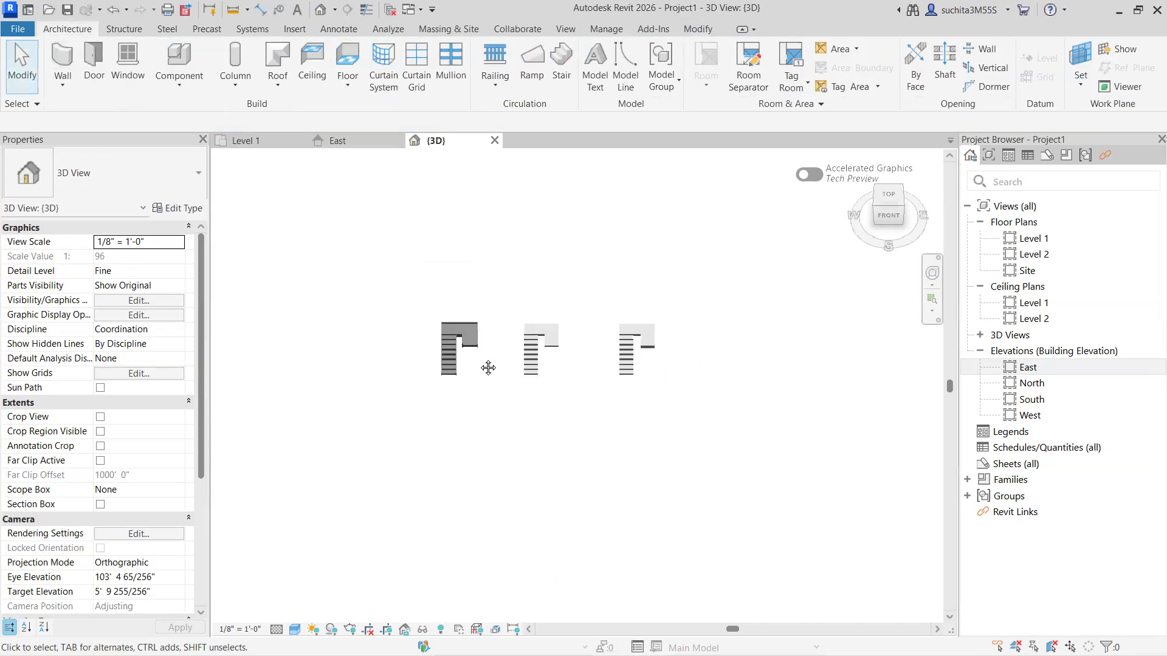
drag(653, 308, 373, 389)
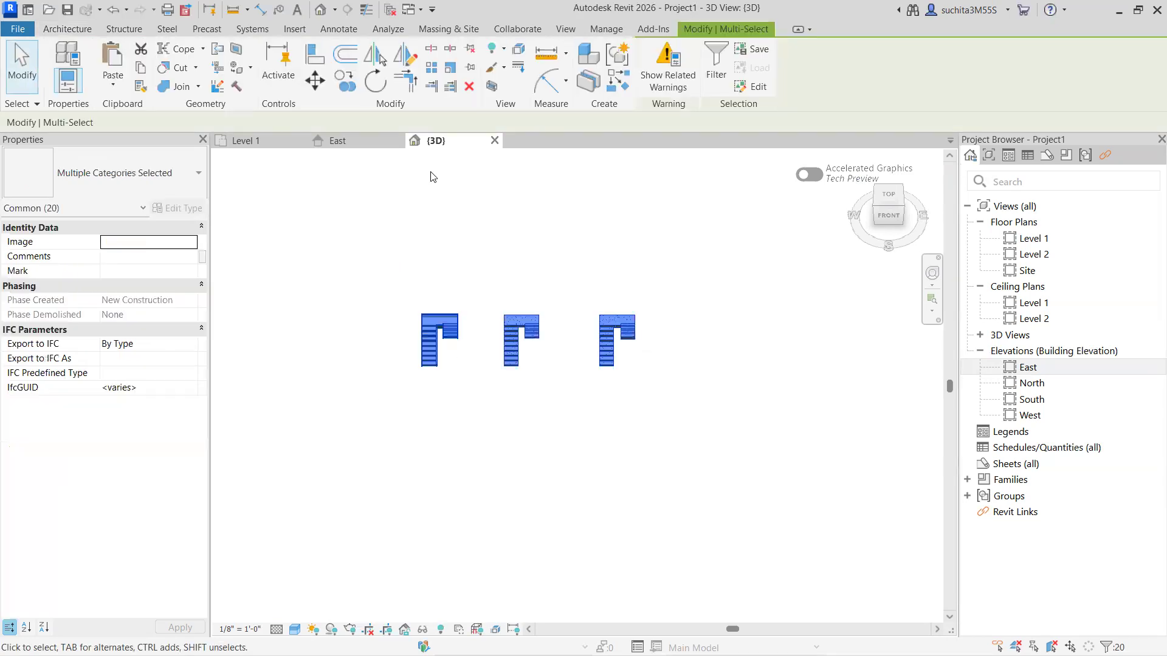
click(468, 86)
On Level 1, draw a rectangle of Generic - 8" walls about 36' by 36', with their height set up to Level 2.
click(246, 141)
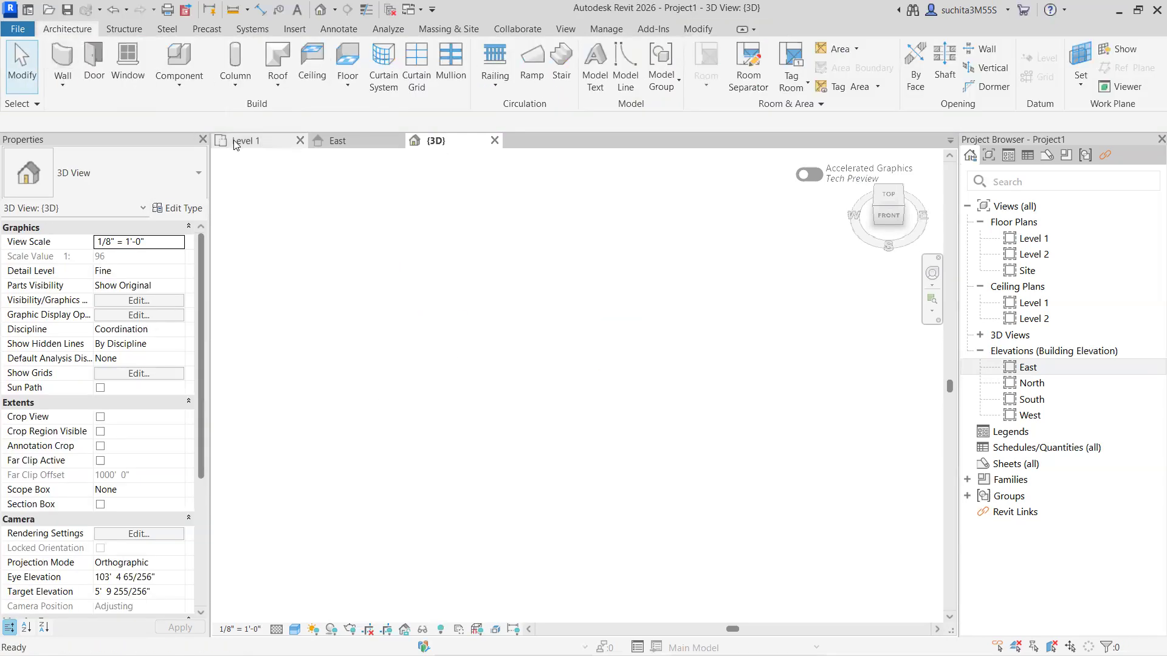
click(67, 90)
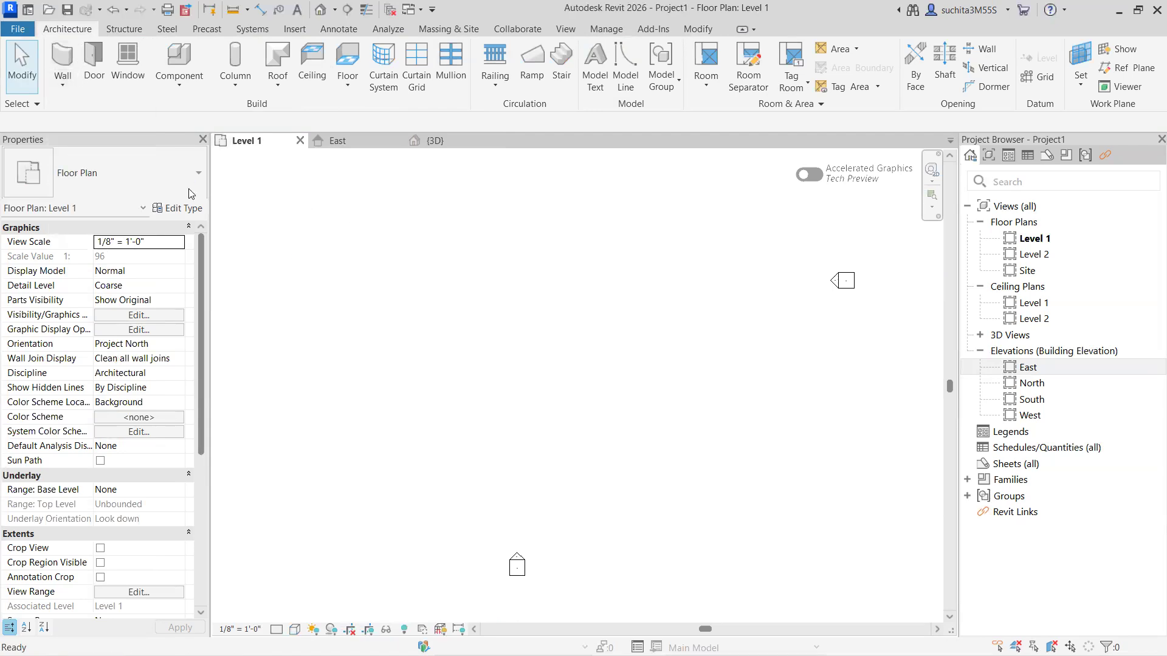
key(w)
key(a)
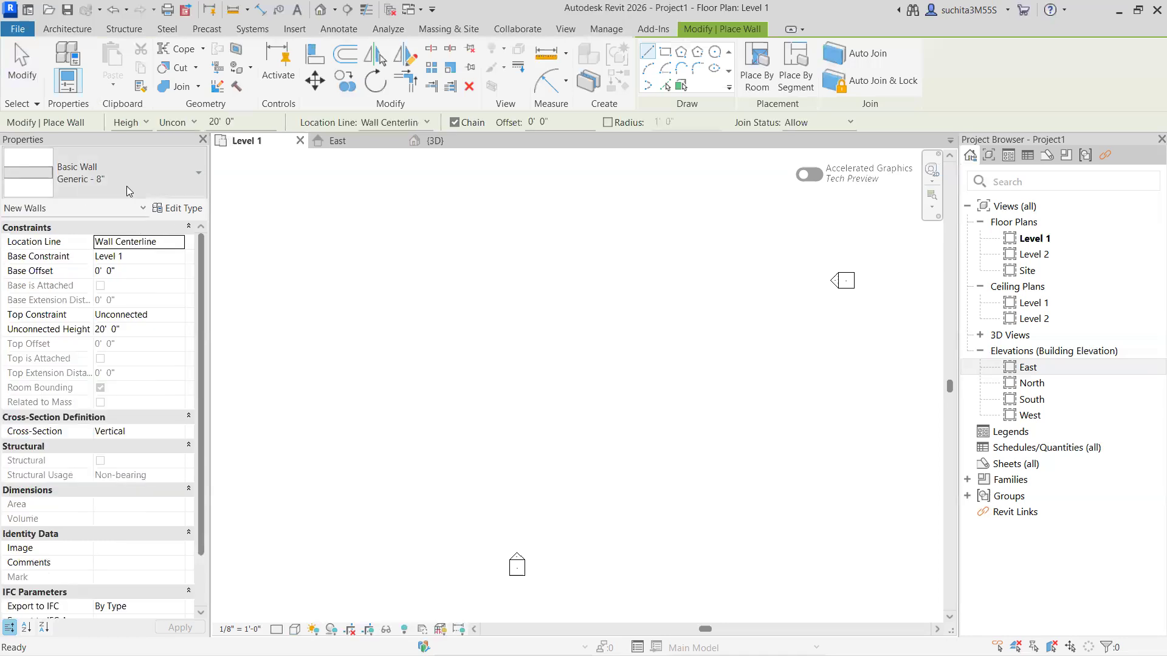
click(181, 152)
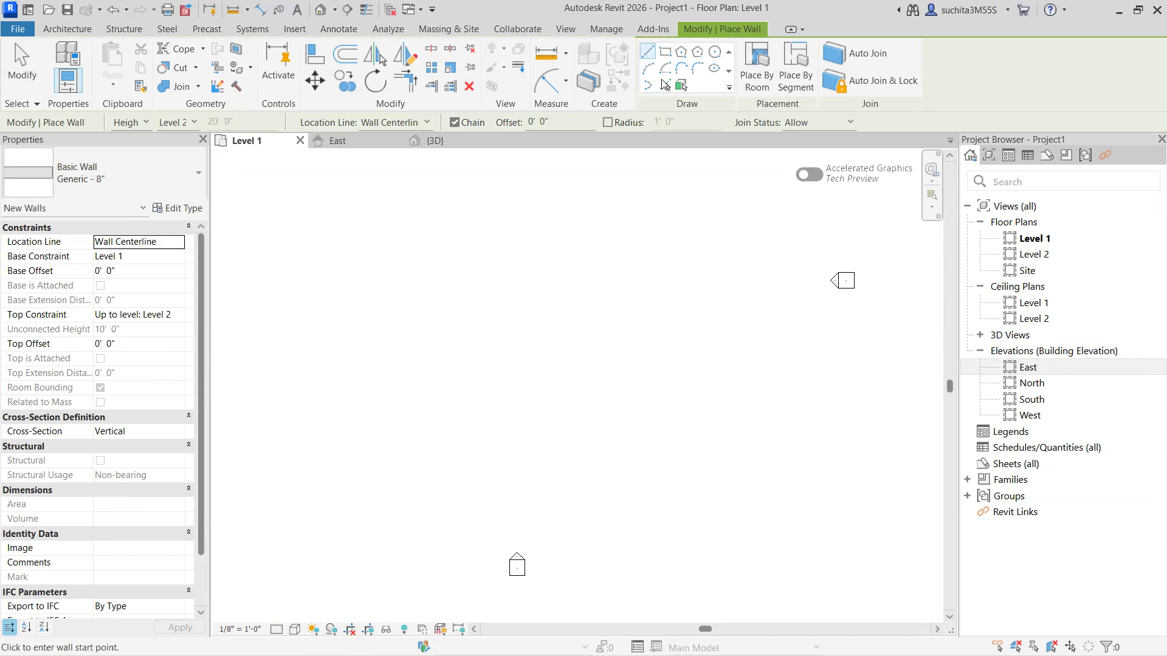
click(666, 57)
scroll(518, 328, down, 1)
mouse_move(517, 328)
middle_down()
mouse_move(536, 359)
mouse_move(539, 398)
middle_up()
click(538, 348)
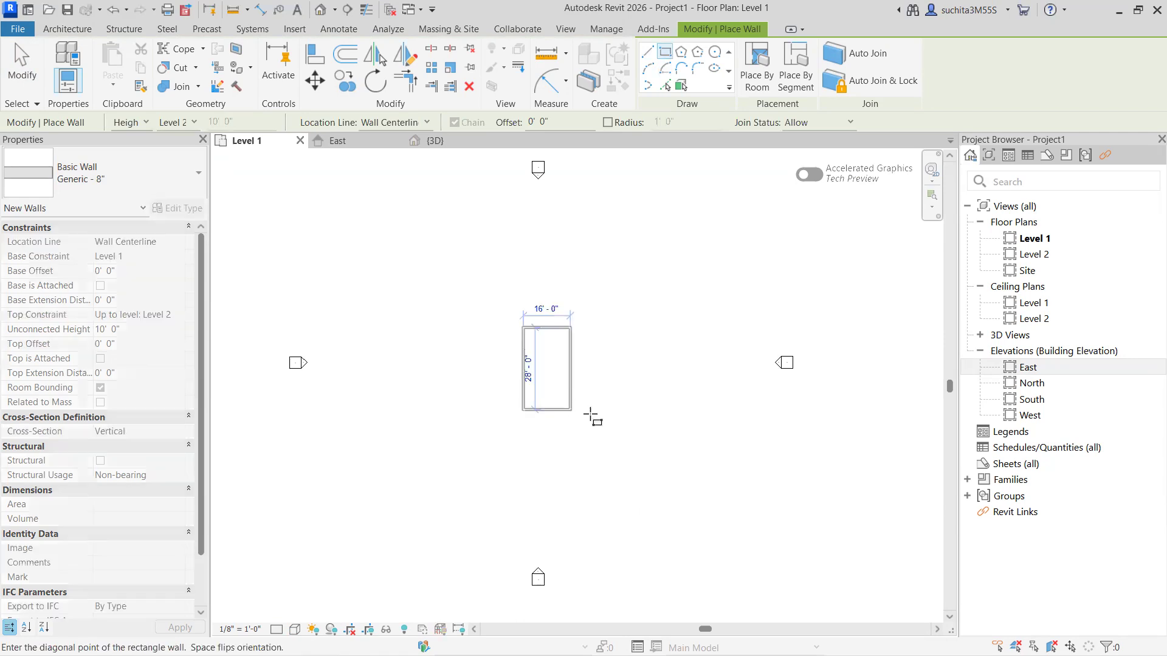
click(631, 435)
Examine the new walls in 3D from an angled view, and return to the Level 1 plan.
middle_drag(422, 359, 371, 355)
click(435, 140)
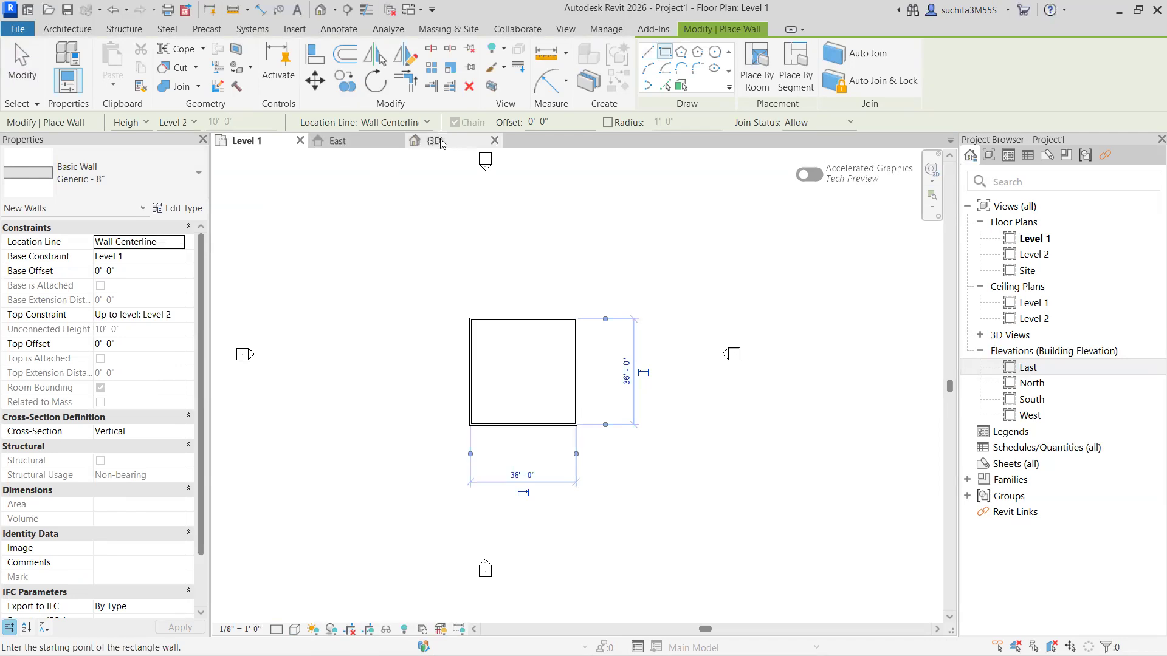
middle_drag(488, 374, 249, 383)
scroll(255, 382, up, 1)
scroll(356, 338, down, 2)
mouse_move(900, 220)
mouse_down()
mouse_move(827, 186)
mouse_move(852, 193)
mouse_up()
click(263, 143)
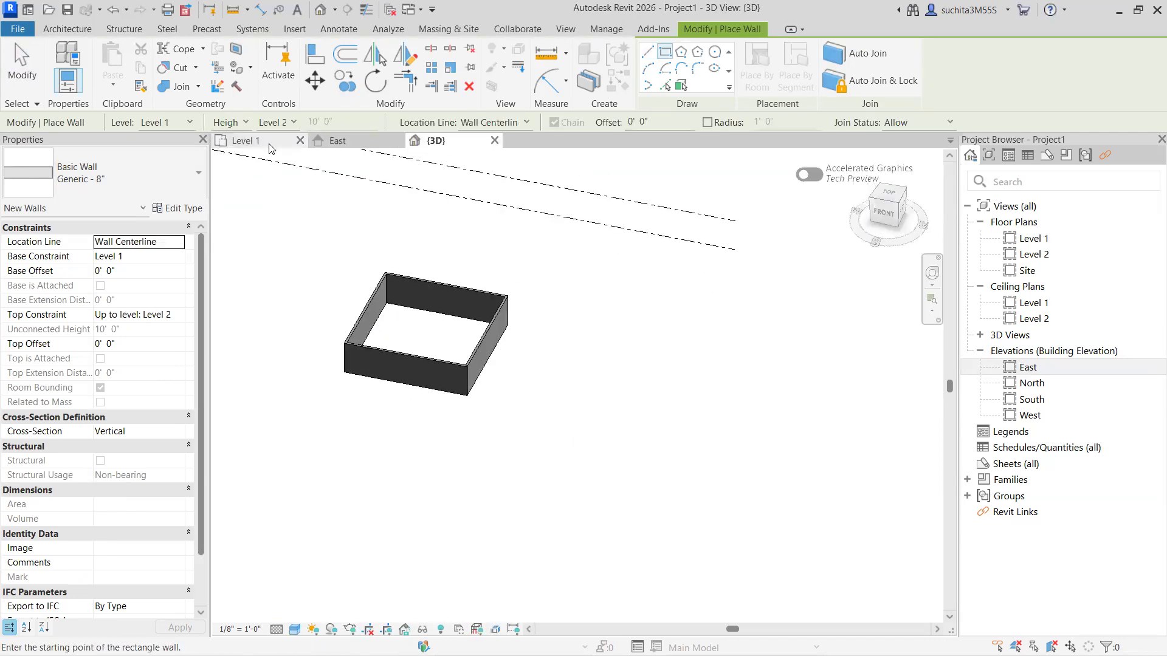
scroll(514, 322, up, 2)
middle_drag(516, 262, 419, 190)
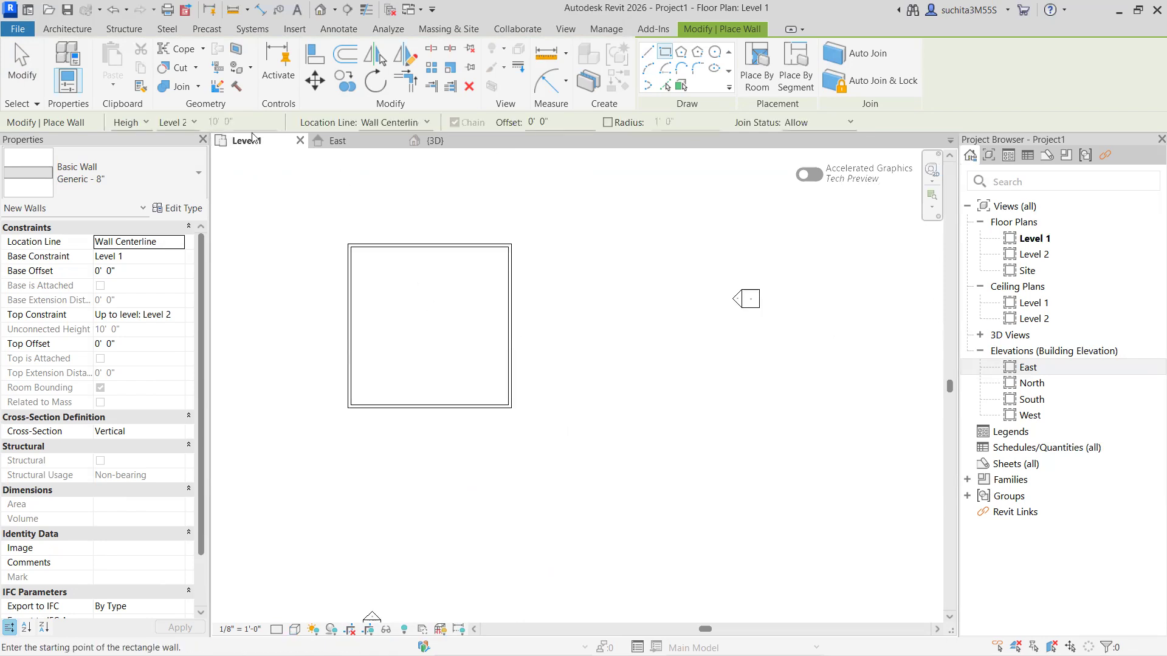
Start an architectural floor, duplicate the Generic - 12" type and set the copy's structure layer thickness to 5".
click(74, 30)
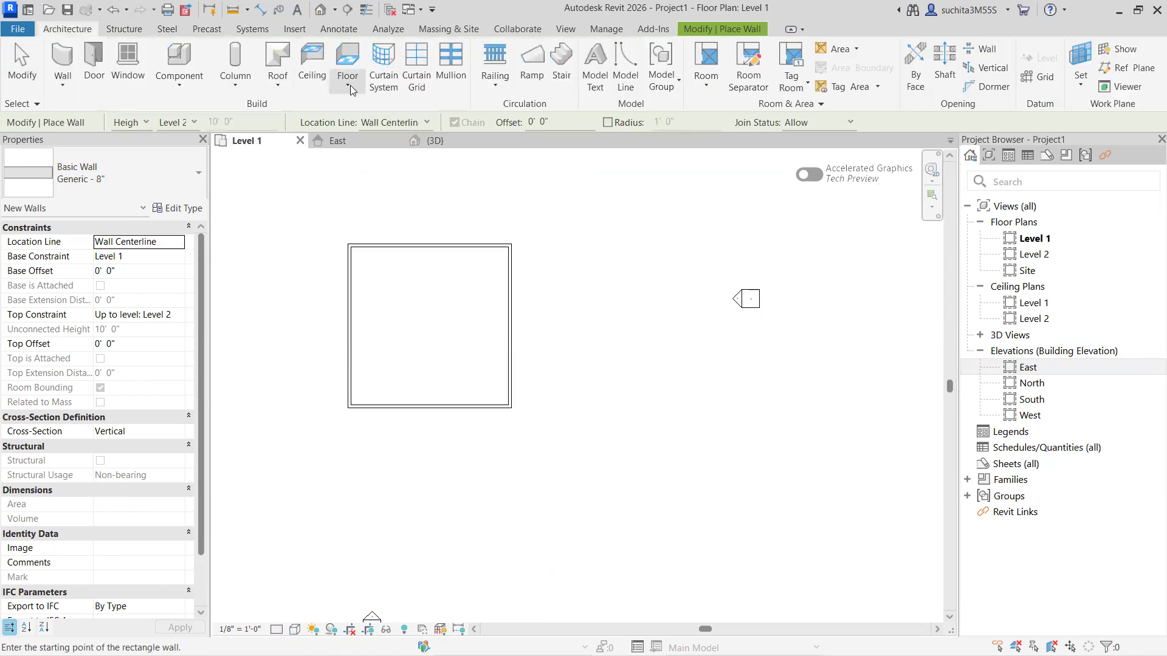
click(350, 89)
click(392, 119)
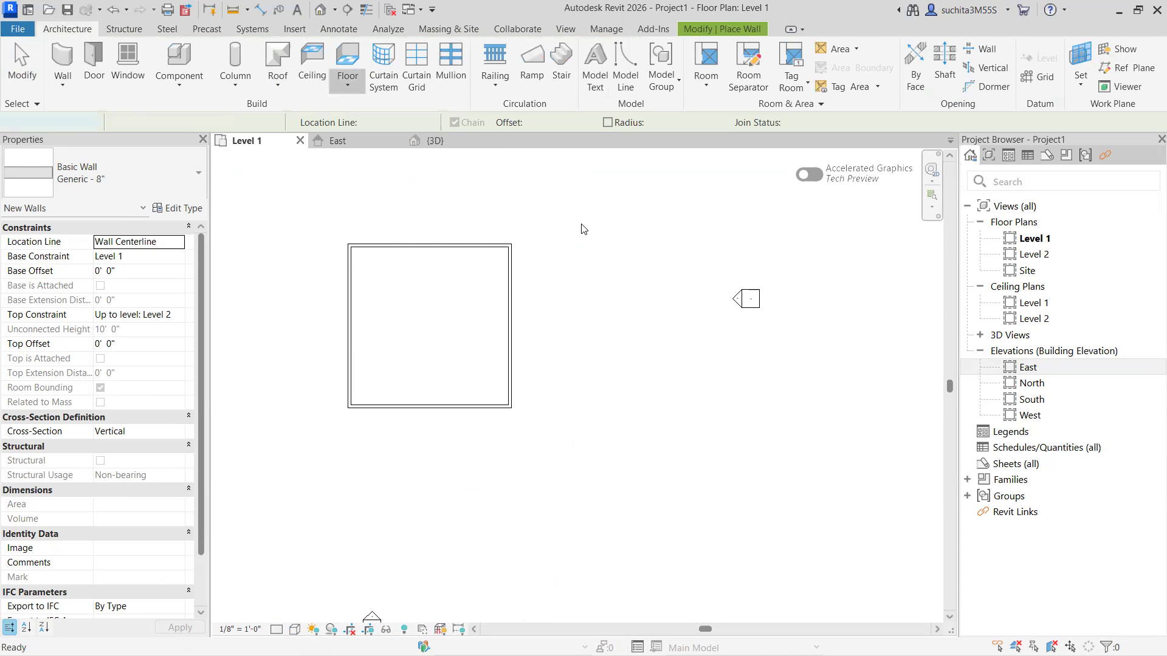
click(121, 179)
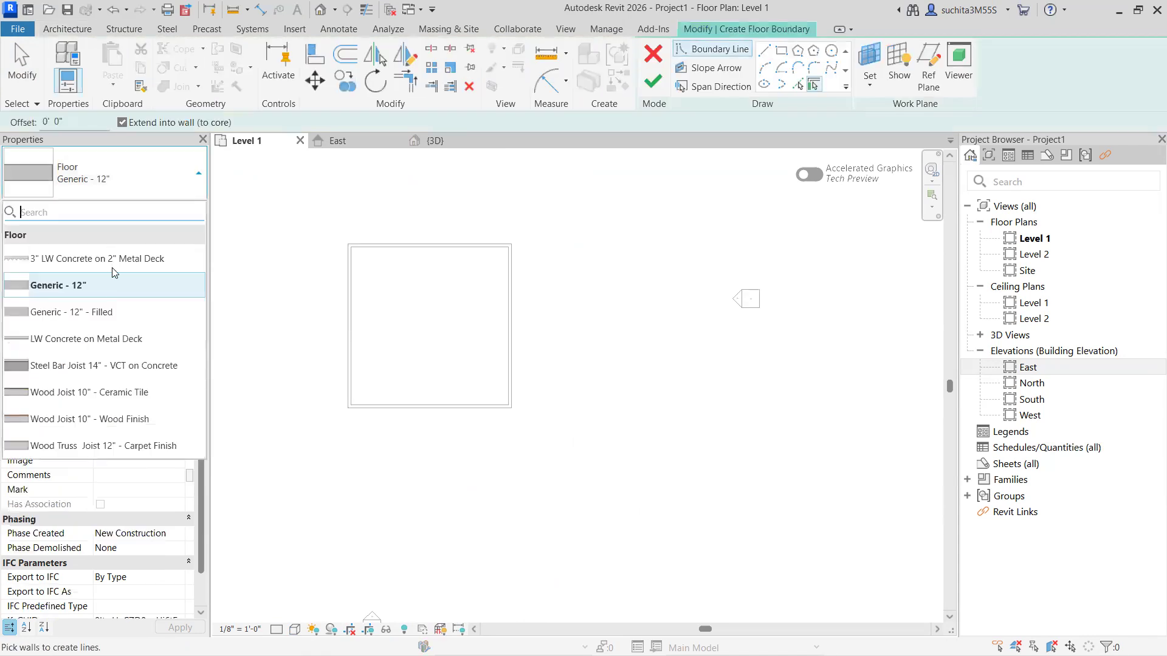
click(86, 286)
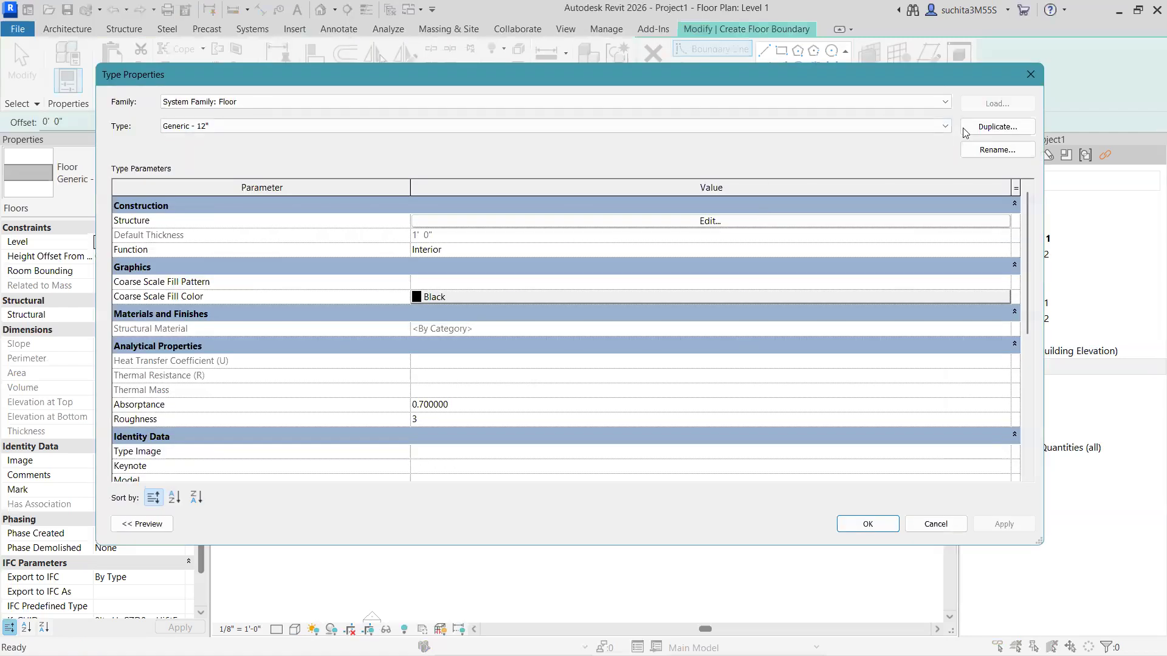
click(587, 338)
click(710, 220)
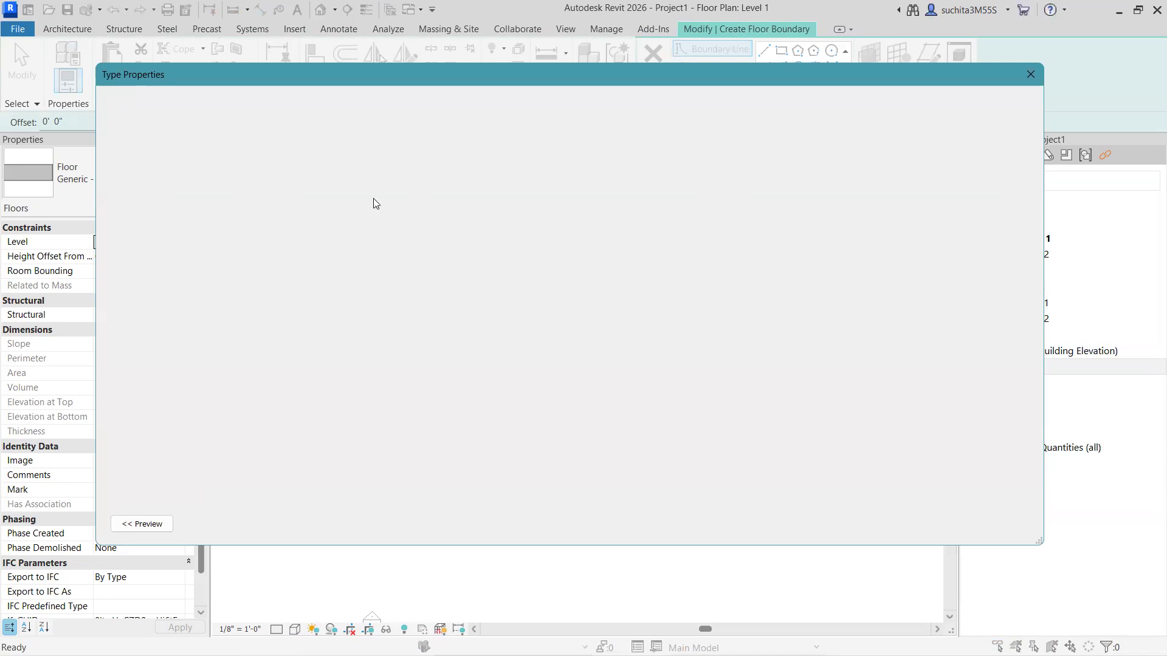
click(631, 220)
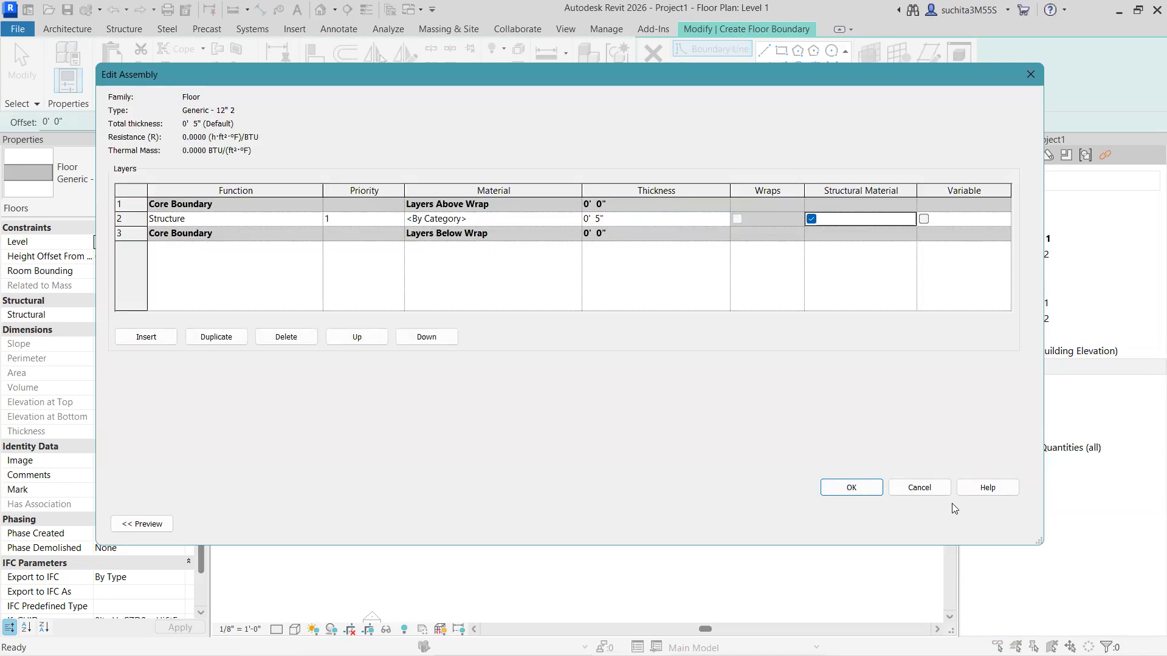
click(875, 490)
click(869, 524)
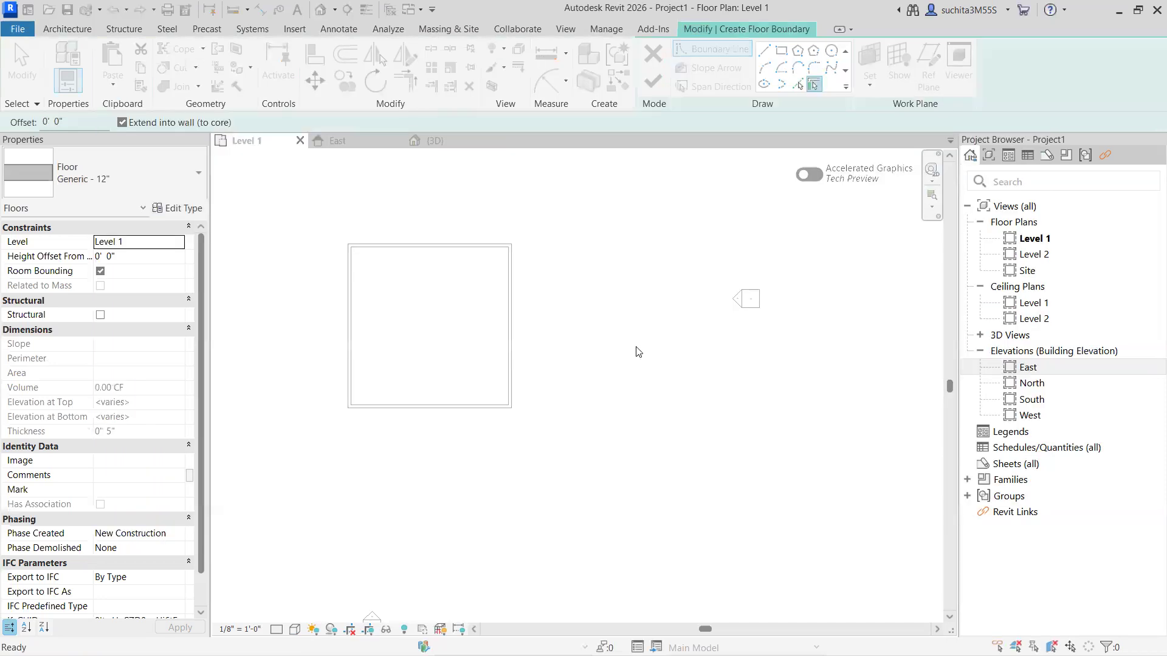
Sketch a rectangular floor boundary between opposite outer corners of the walls and finish the floor.
click(782, 51)
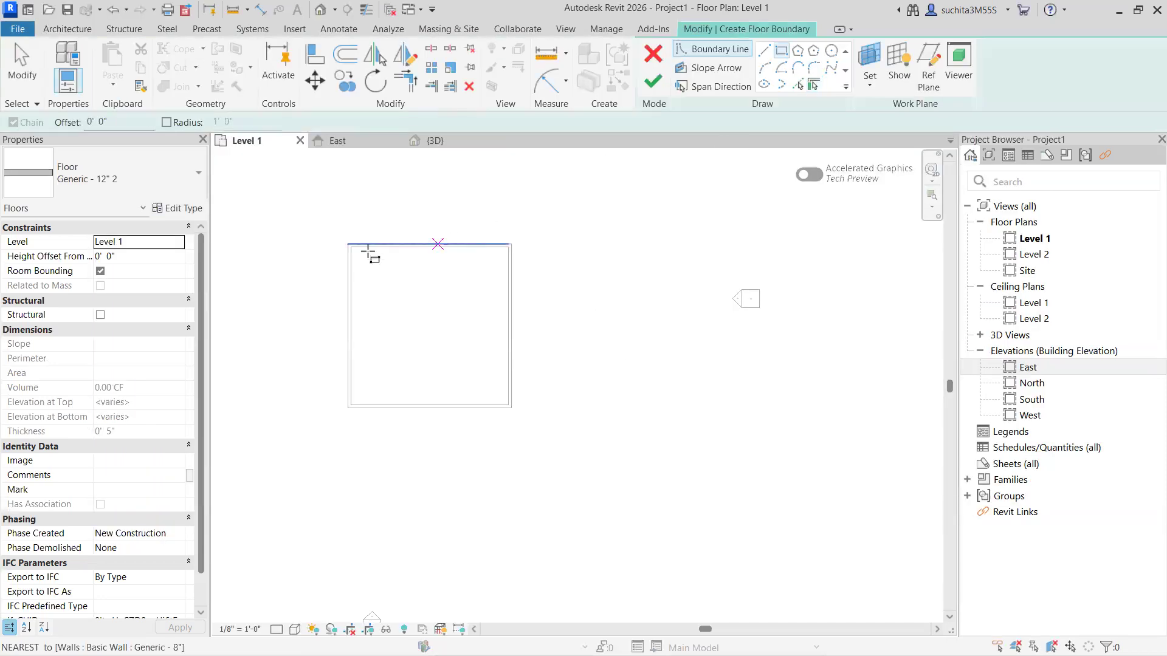
scroll(350, 245, up, 3)
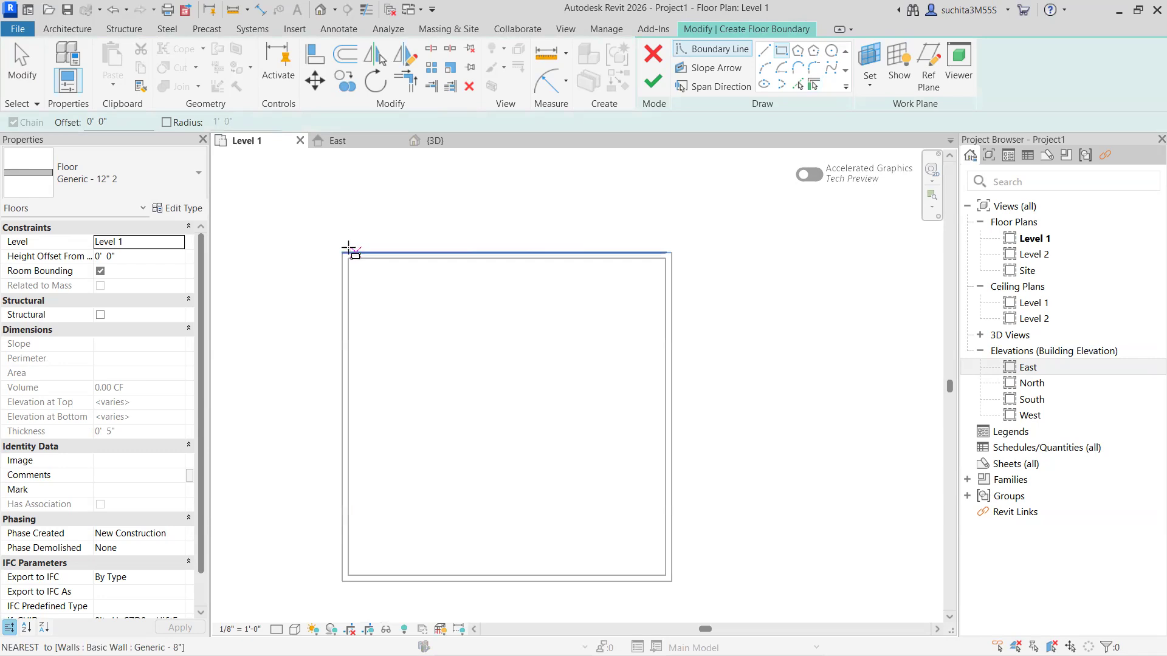
click(342, 253)
scroll(484, 397, down, 1)
middle_drag(485, 396, 454, 266)
scroll(530, 365, up, 1)
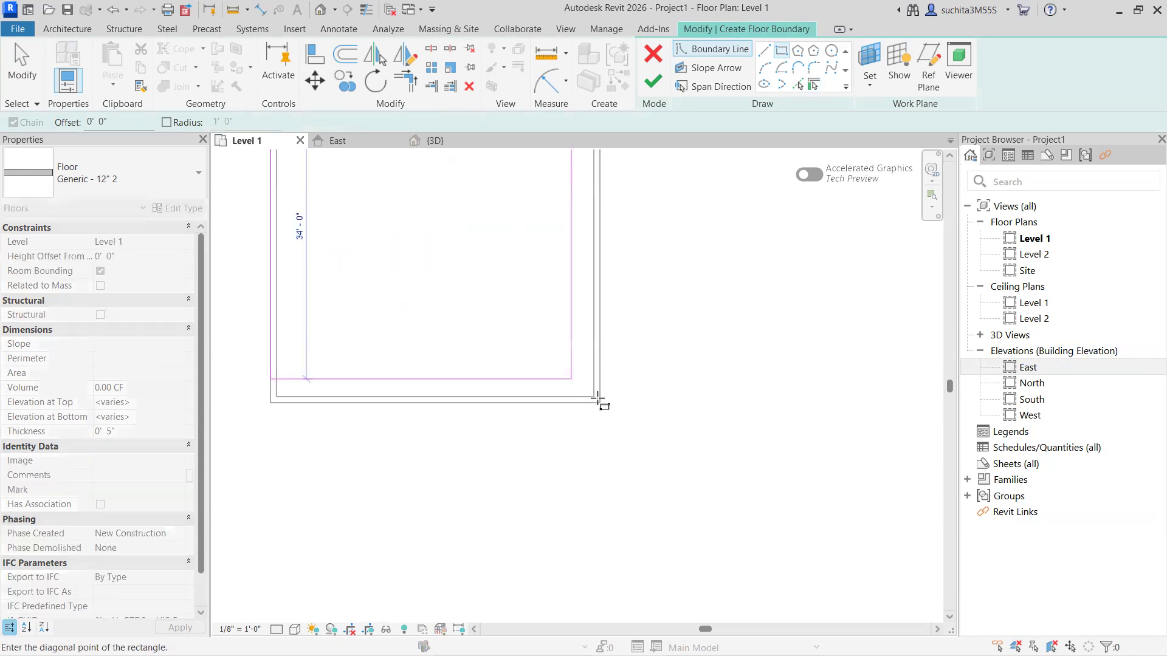
click(599, 402)
click(654, 80)
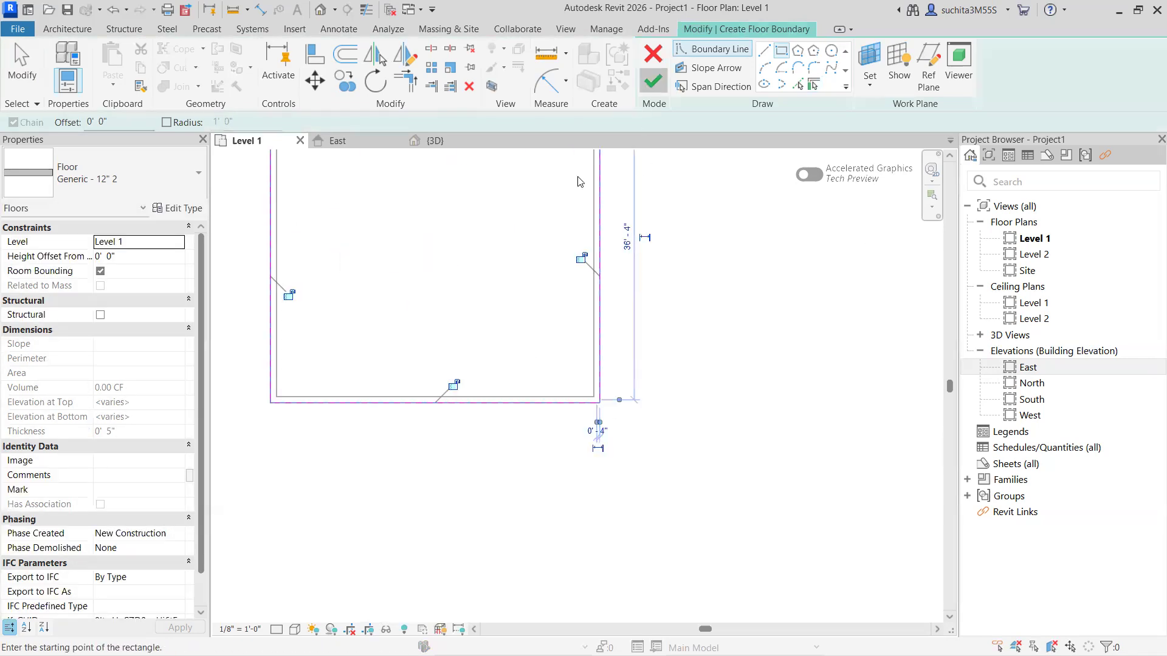
Inspect the floor within the walls in 3D, and return to the Level 1 plan.
scroll(608, 425, down, 3)
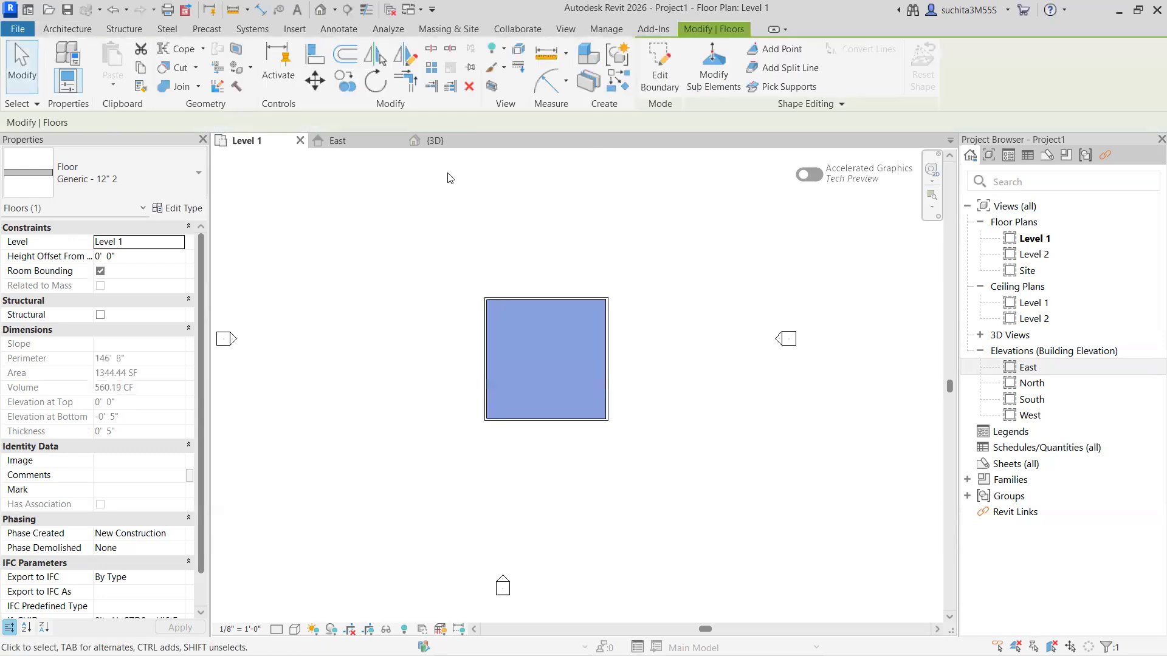
click(378, 146)
scroll(516, 268, down, 2)
click(438, 141)
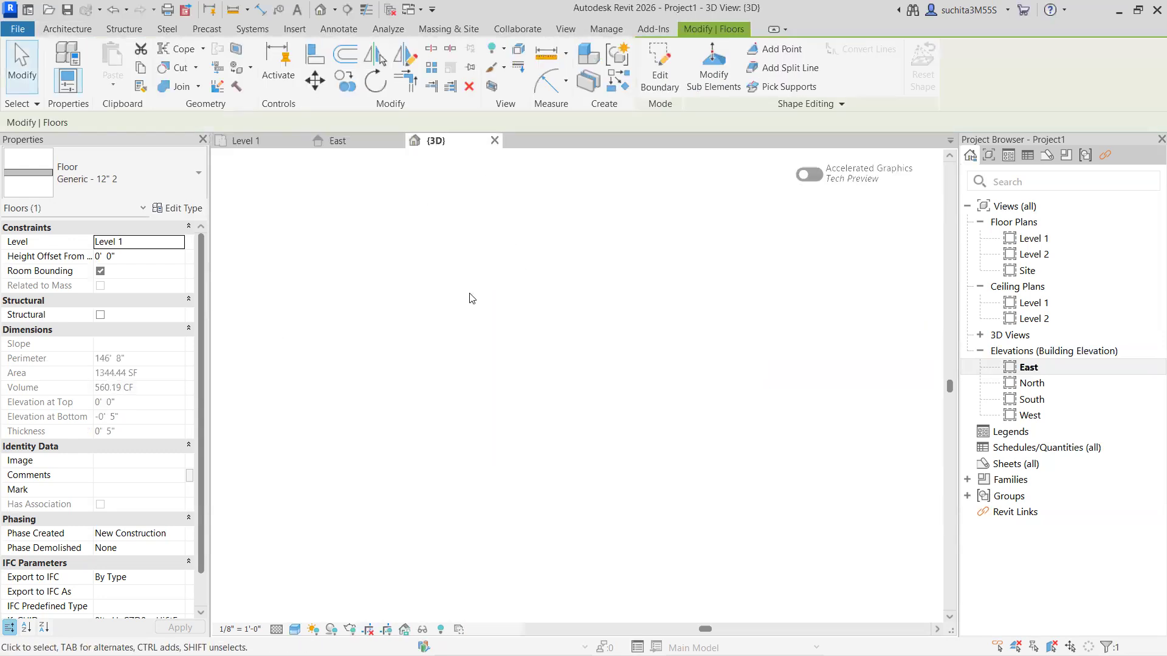
click(555, 352)
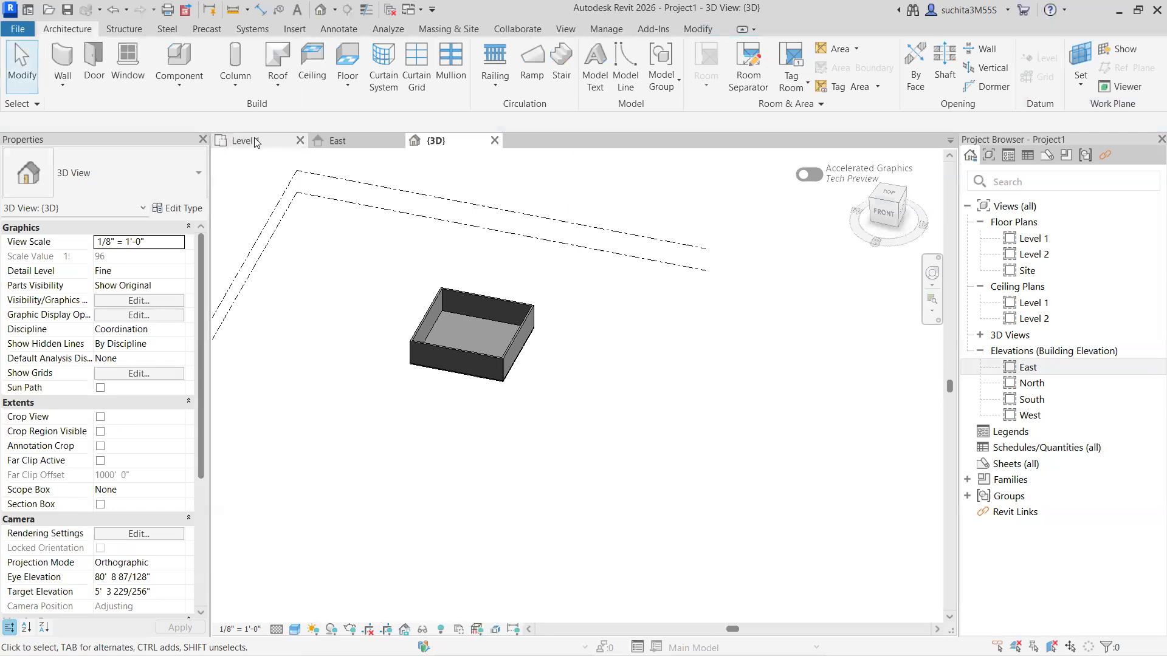
click(256, 142)
scroll(448, 310, down, 1)
middle_drag(448, 310, 283, 269)
scroll(398, 304, up, 1)
middle_drag(411, 342, 502, 354)
Start a stair with location line Exterior Support: Left and preview a straight run south from the walls' northeast outer corner.
click(561, 60)
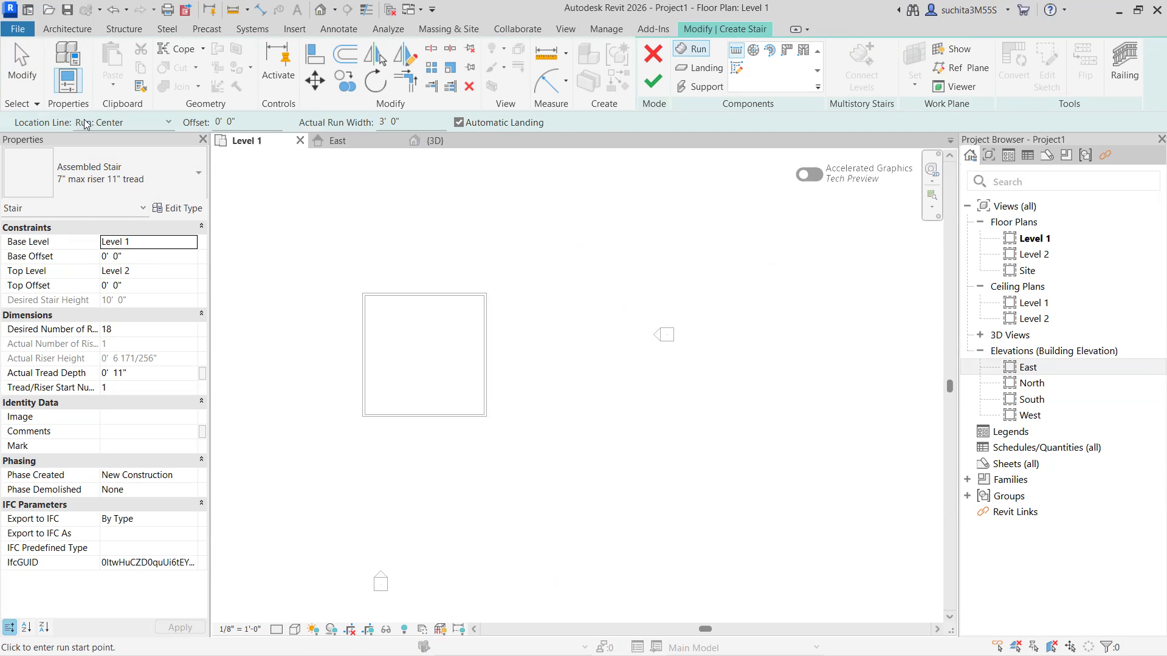
click(112, 123)
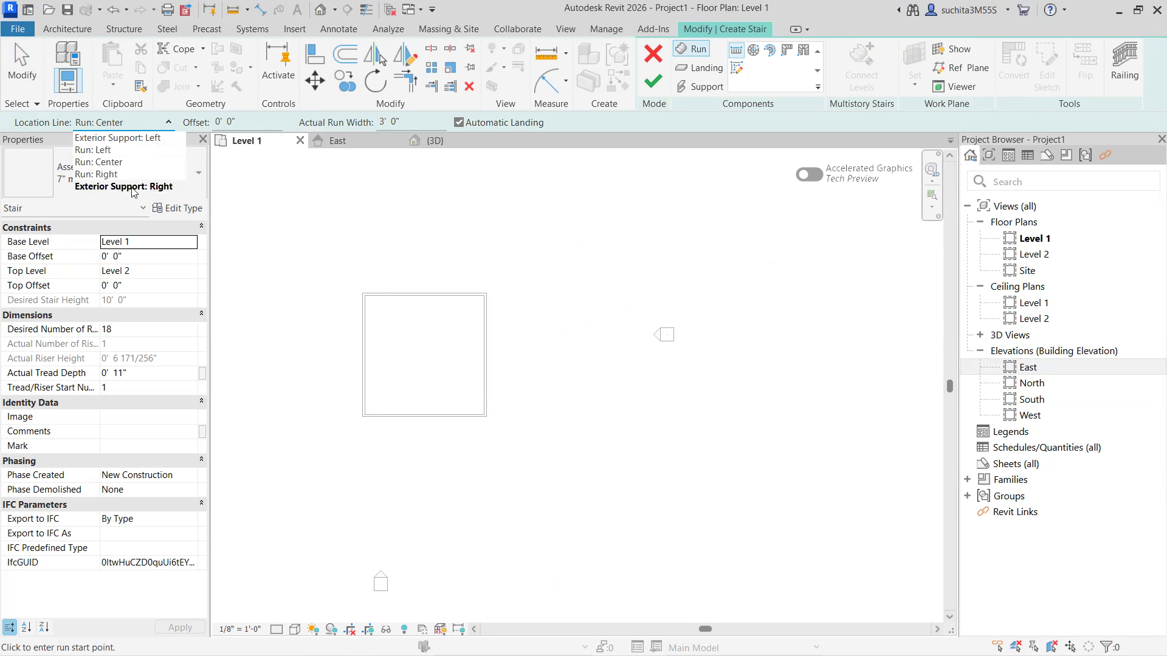
click(114, 140)
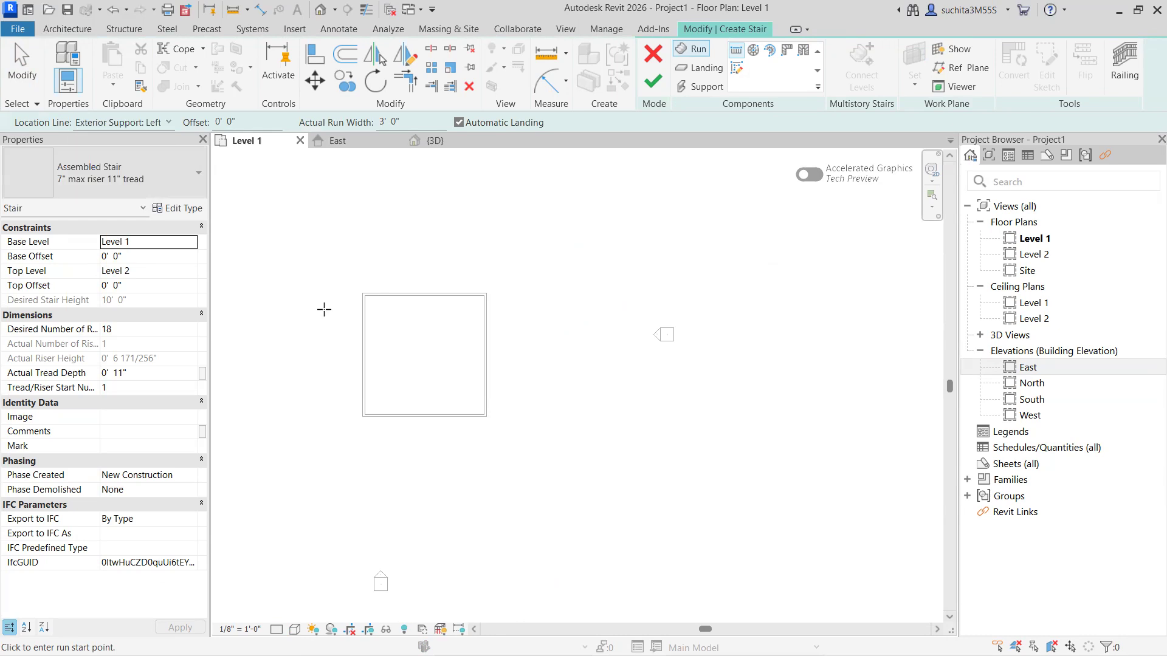
scroll(511, 316, up, 3)
scroll(503, 311, up, 4)
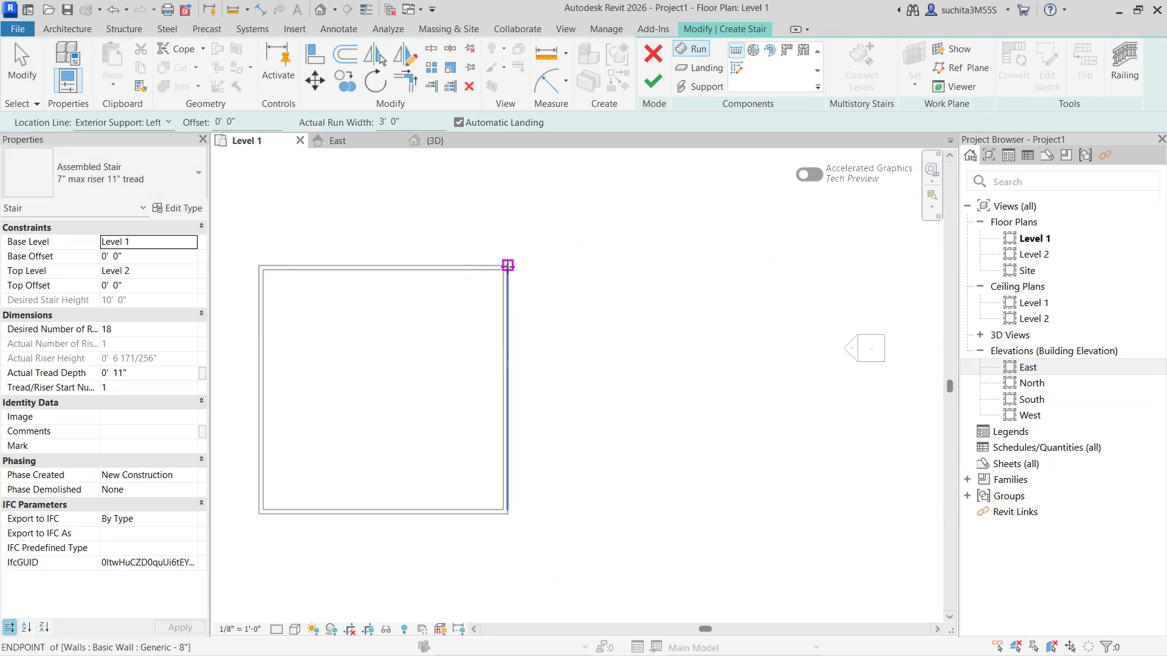
click(508, 266)
scroll(504, 365, up, 2)
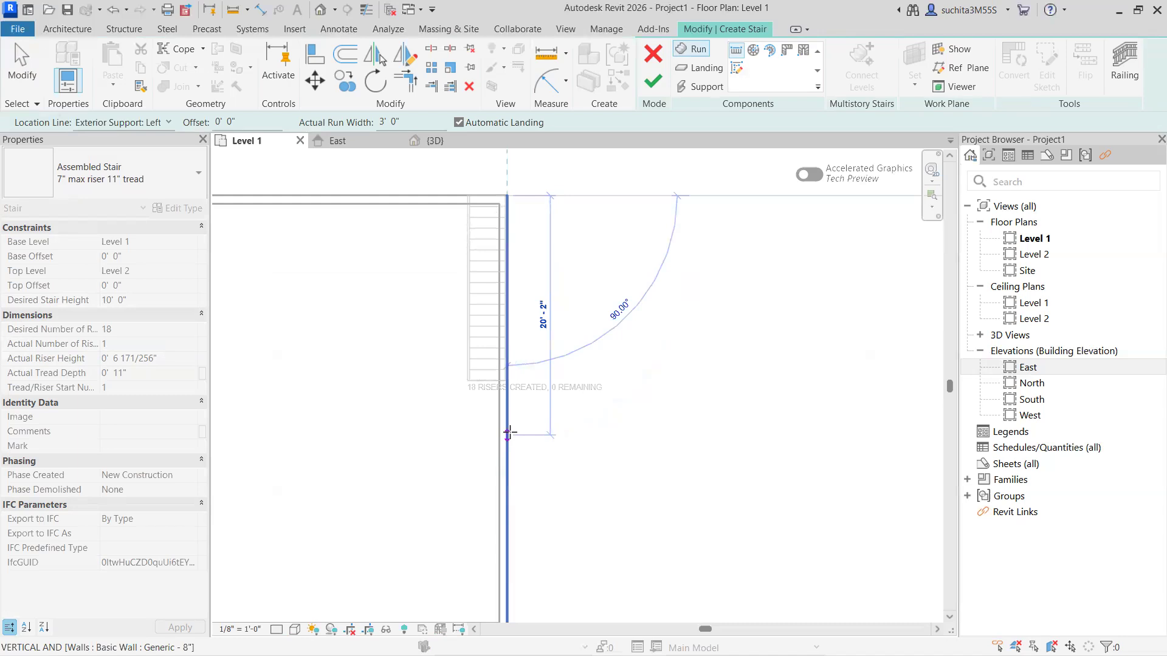
middle_drag(520, 437, 551, 523)
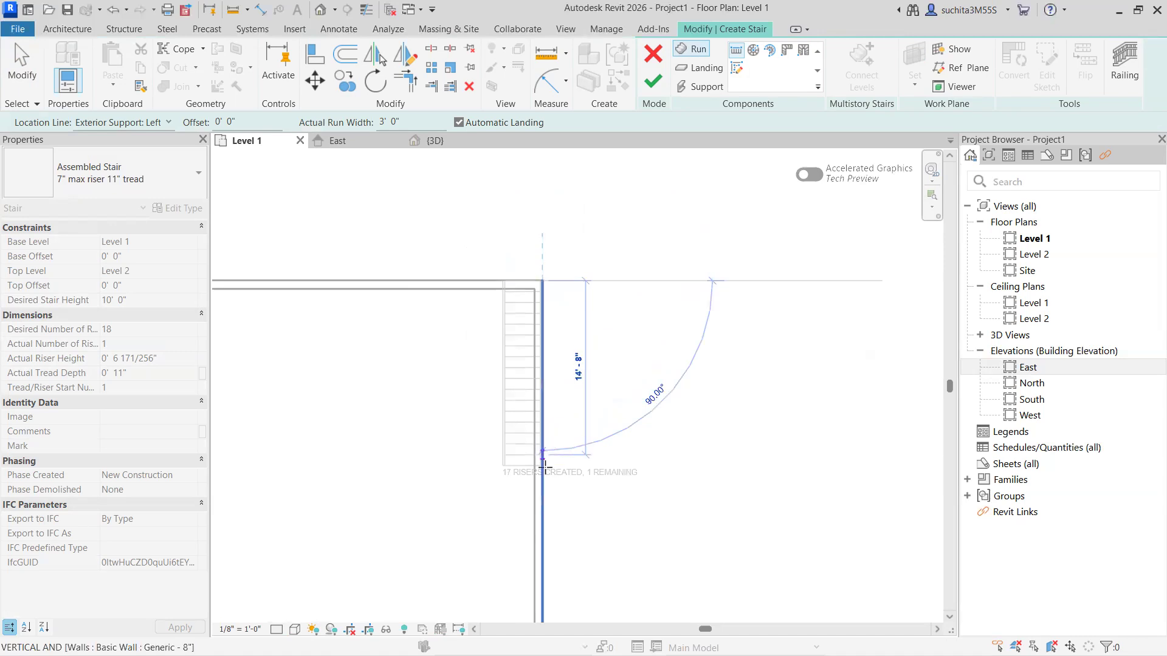
middle_drag(539, 494, 529, 388)
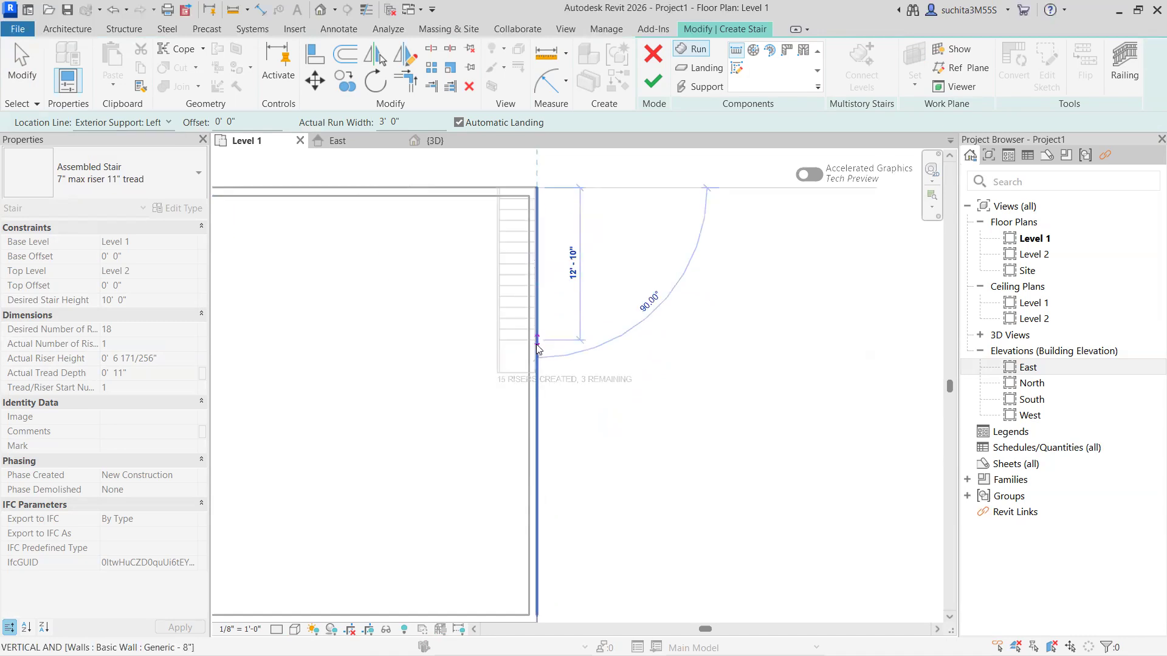
Change the location line to Exterior Support: Right and draw a straight 18-riser run south along the east wall's outer face.
click(169, 123)
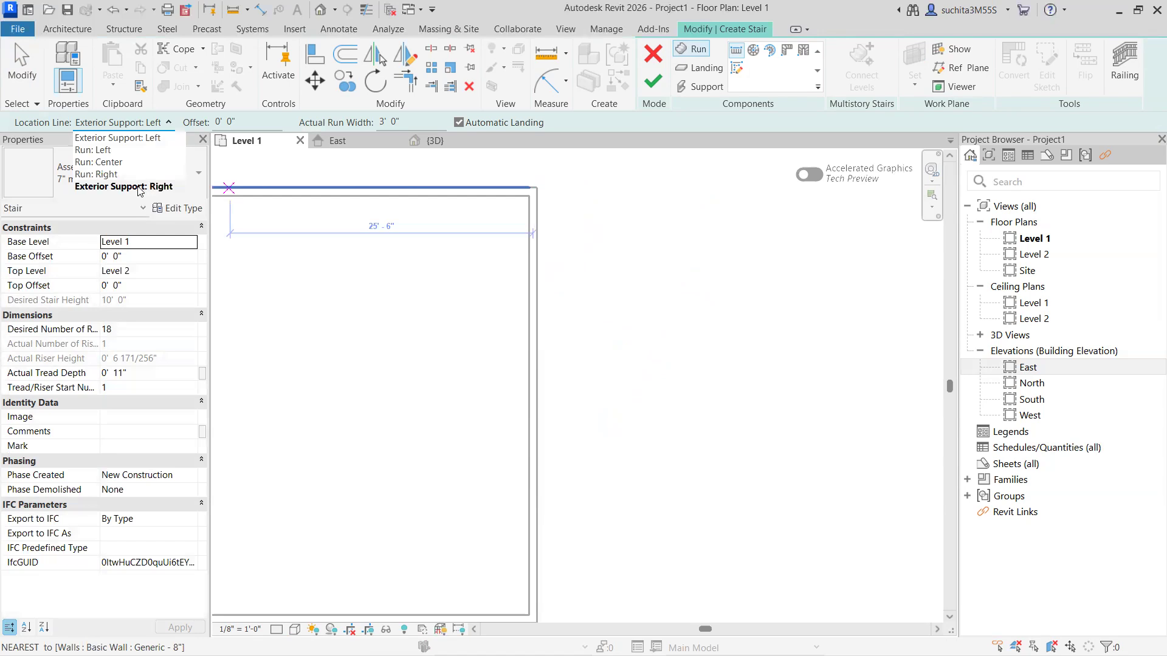
click(139, 186)
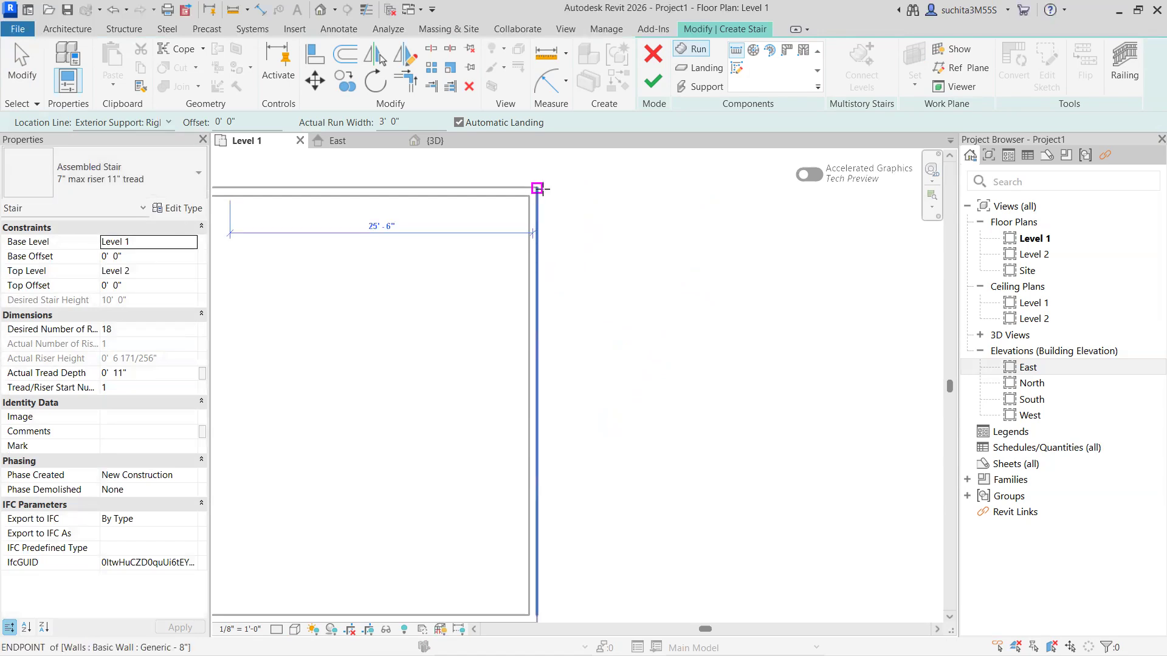
click(538, 189)
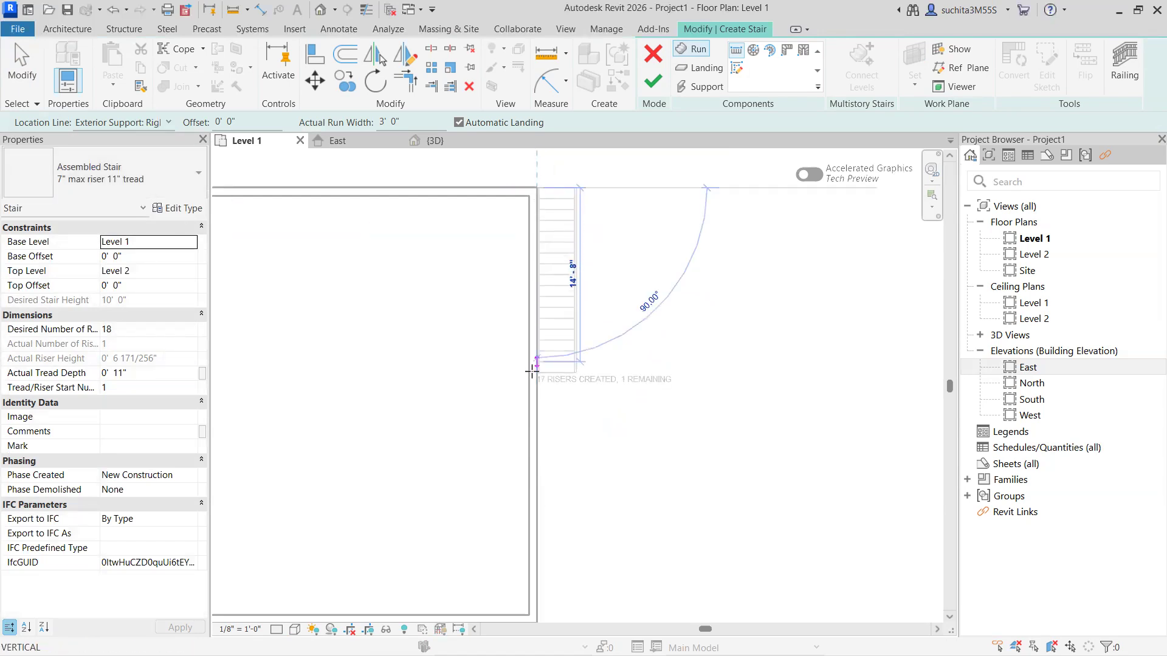
click(534, 418)
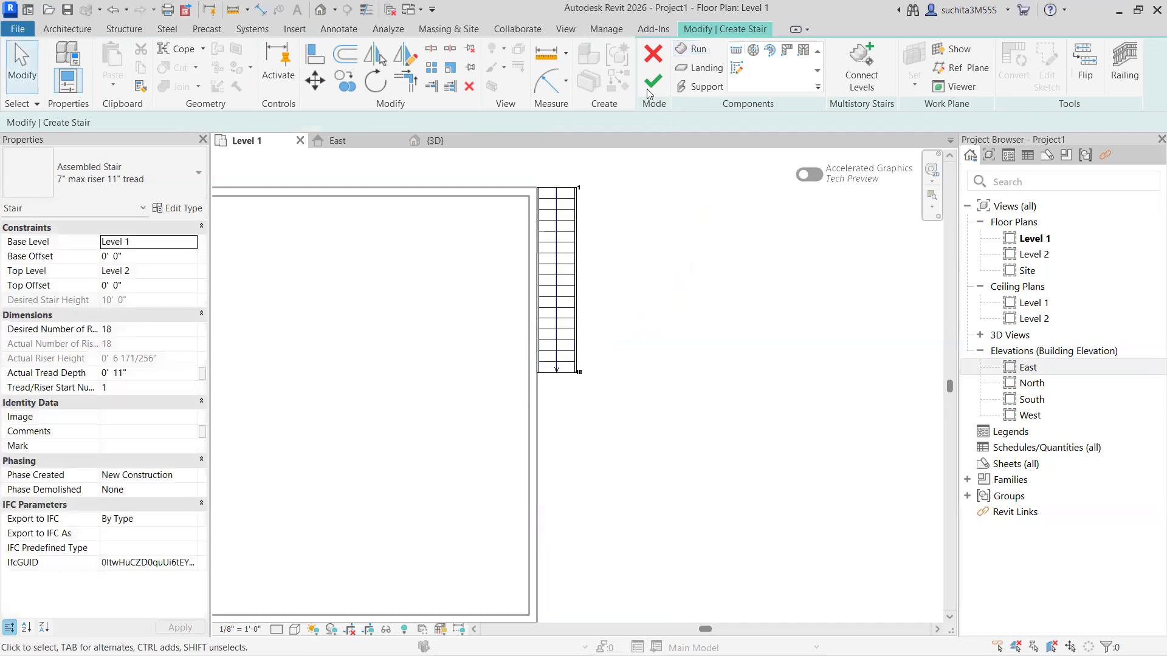
Finish the stair, inspect its position against the east wall in 3D, and return to the Level 1 plan.
click(651, 84)
click(437, 140)
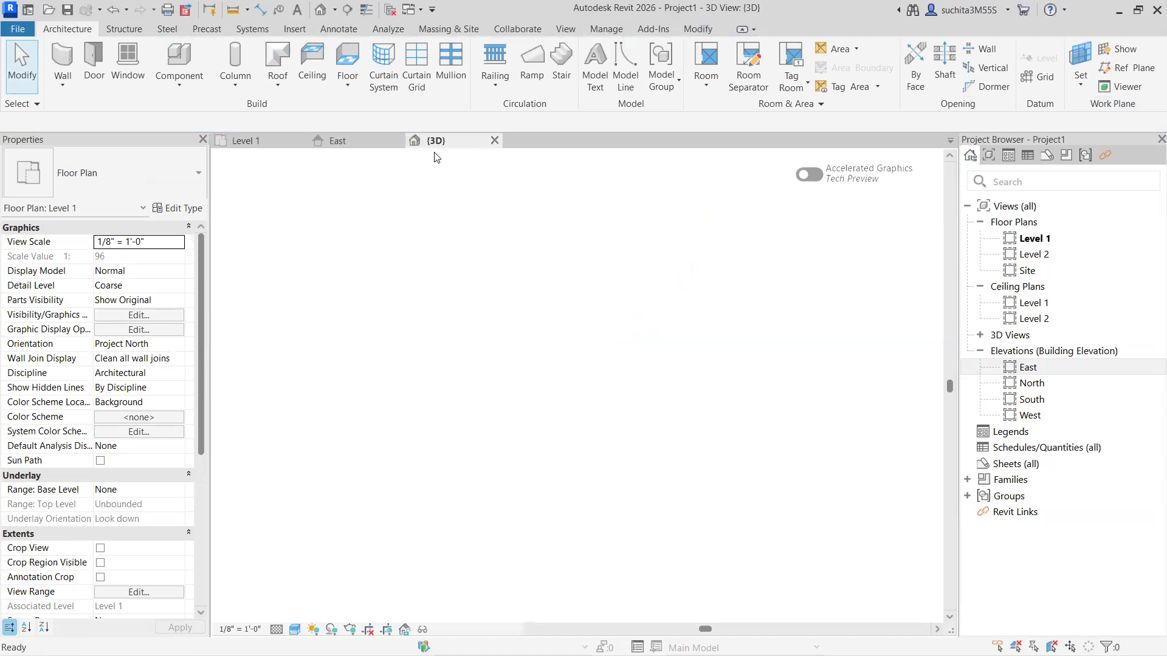
drag(887, 233, 306, 358)
scroll(344, 393, up, 5)
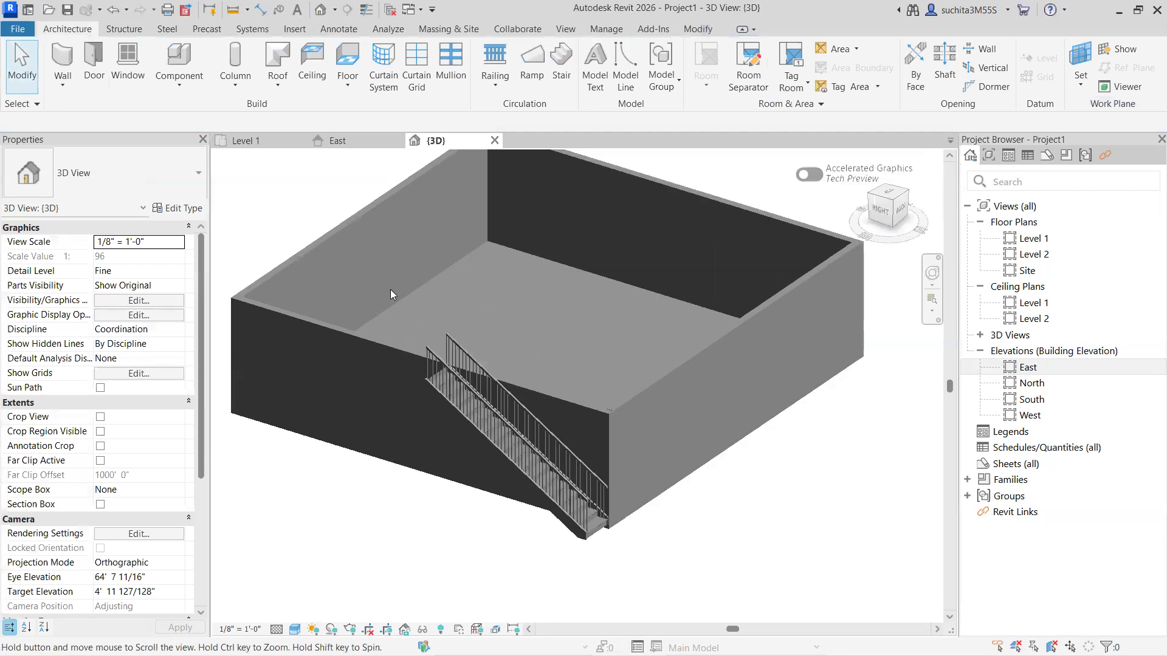
click(246, 140)
scroll(425, 340, down, 2)
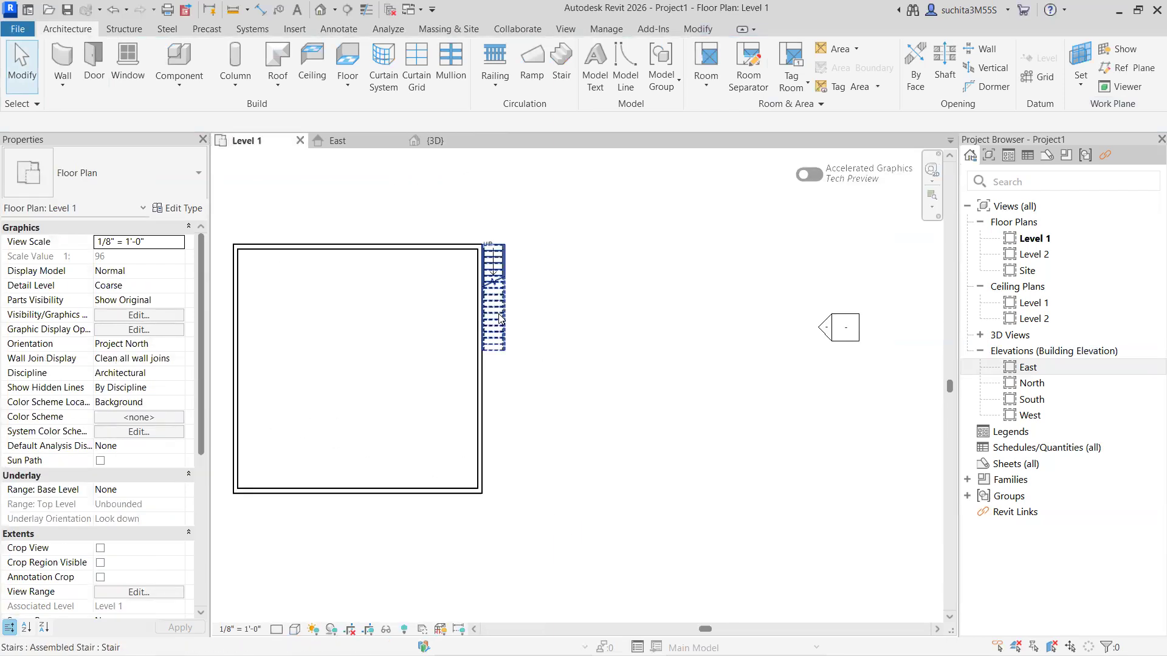
Delete the stair beside the east wall and start a new one with location line Run: Left.
click(494, 274)
click(468, 86)
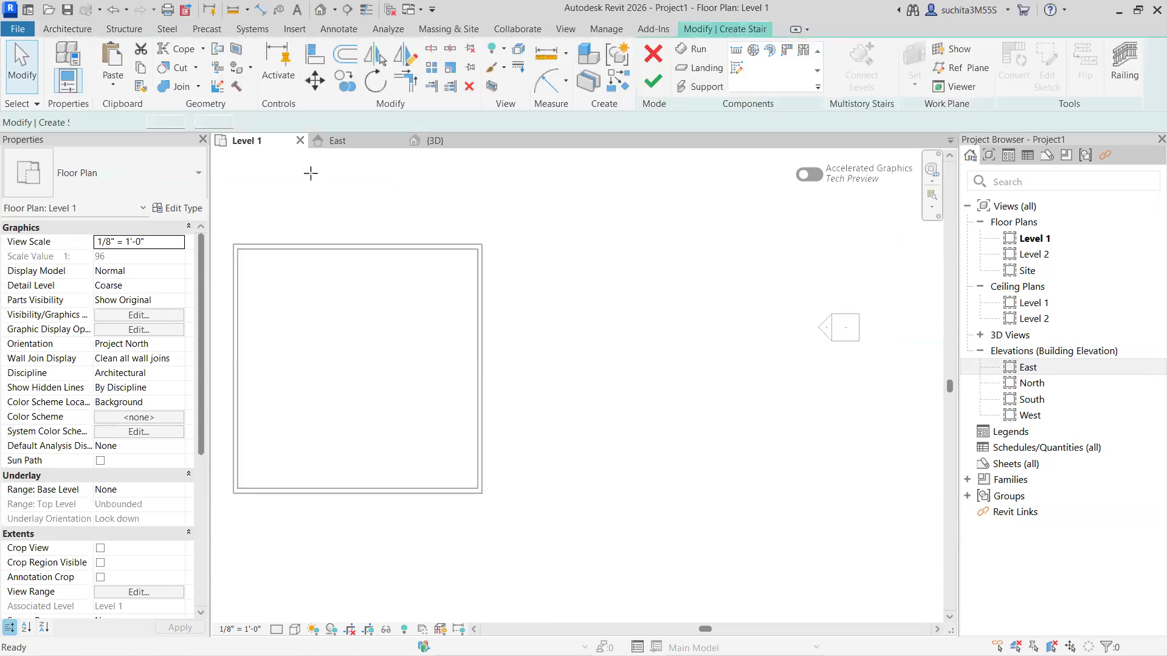
click(165, 124)
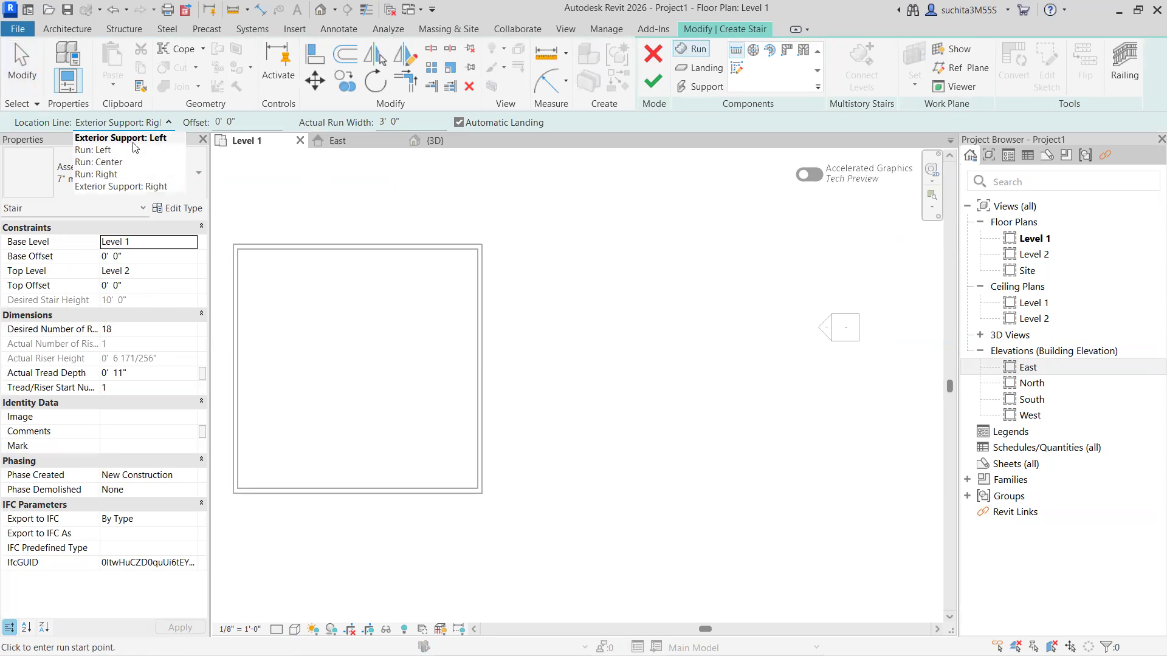
click(91, 151)
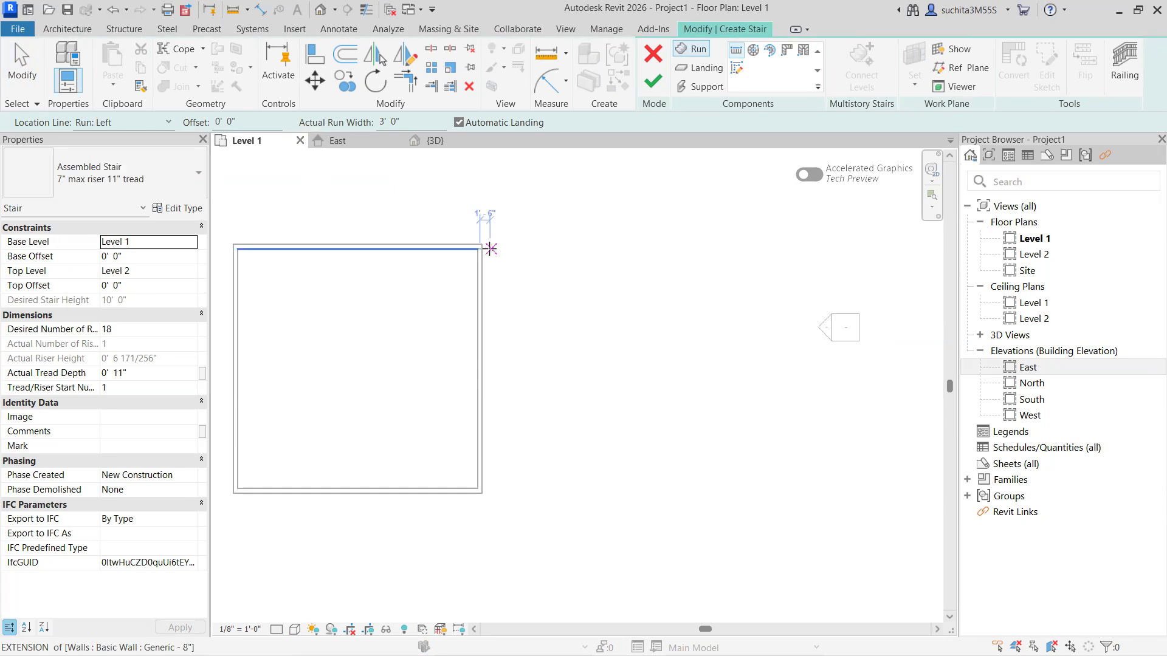
Preview straight runs south from the walls' northeast and northwest outer corners using Run: Left, without placing them.
scroll(494, 252, up, 3)
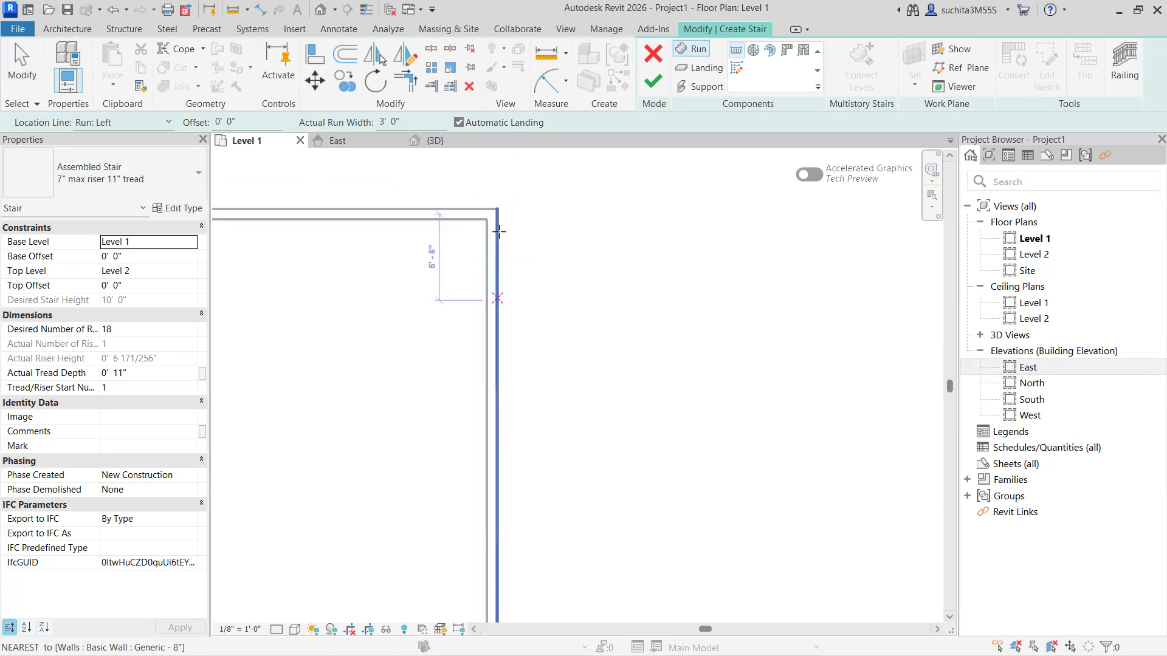
click(497, 210)
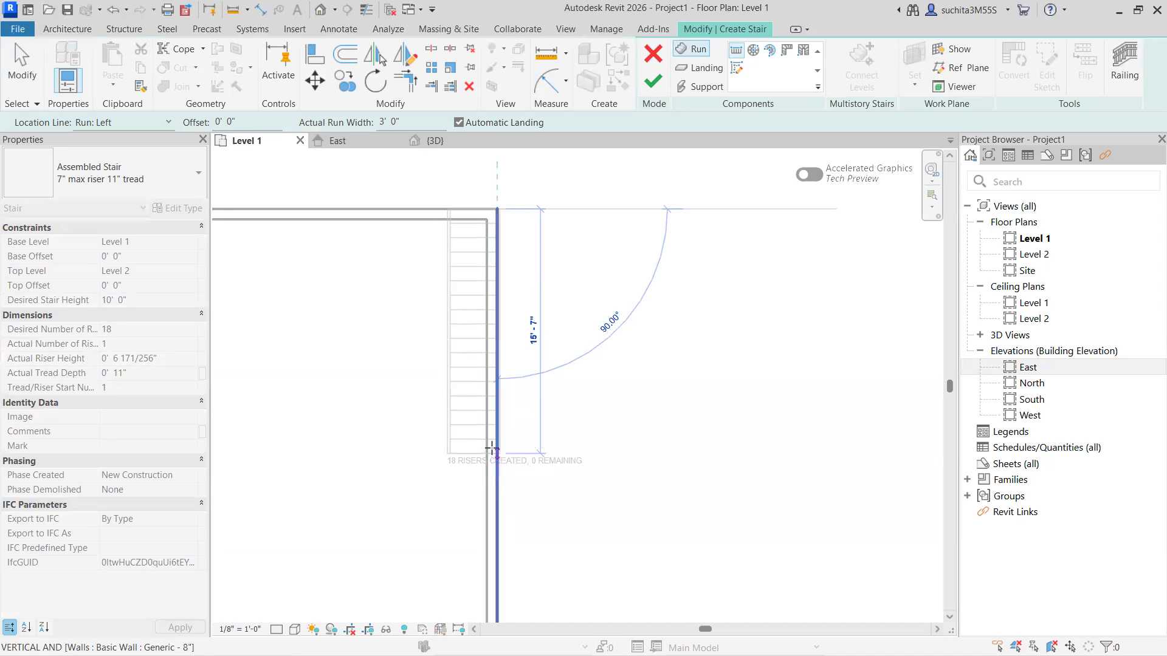
scroll(607, 395, down, 5)
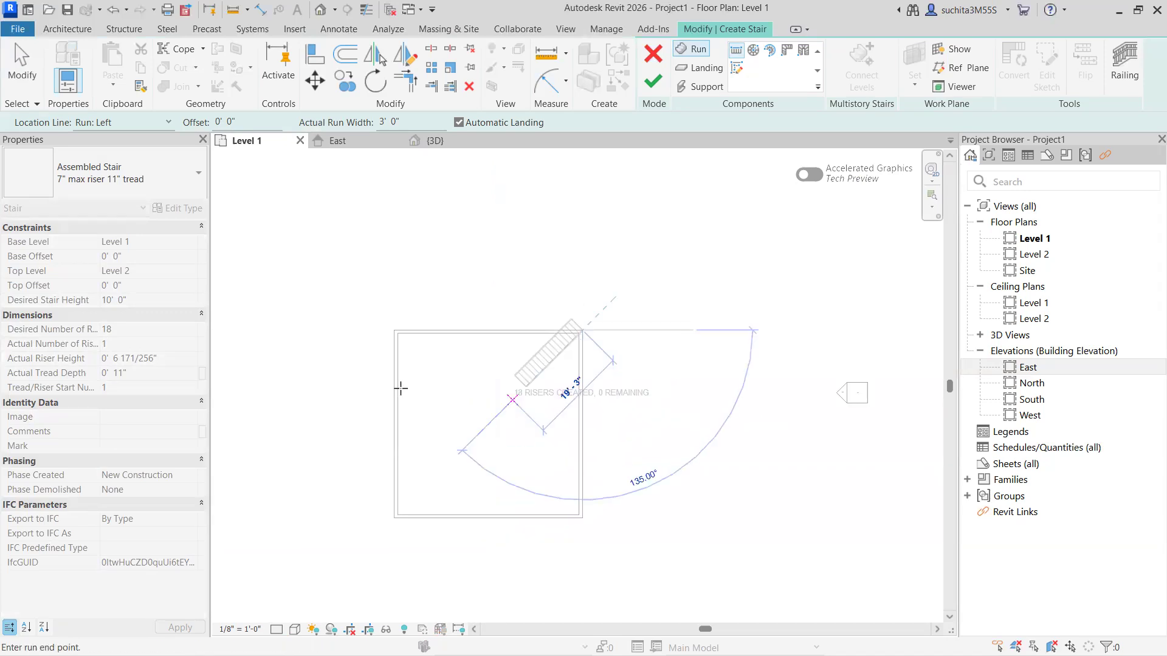
scroll(397, 332, up, 3)
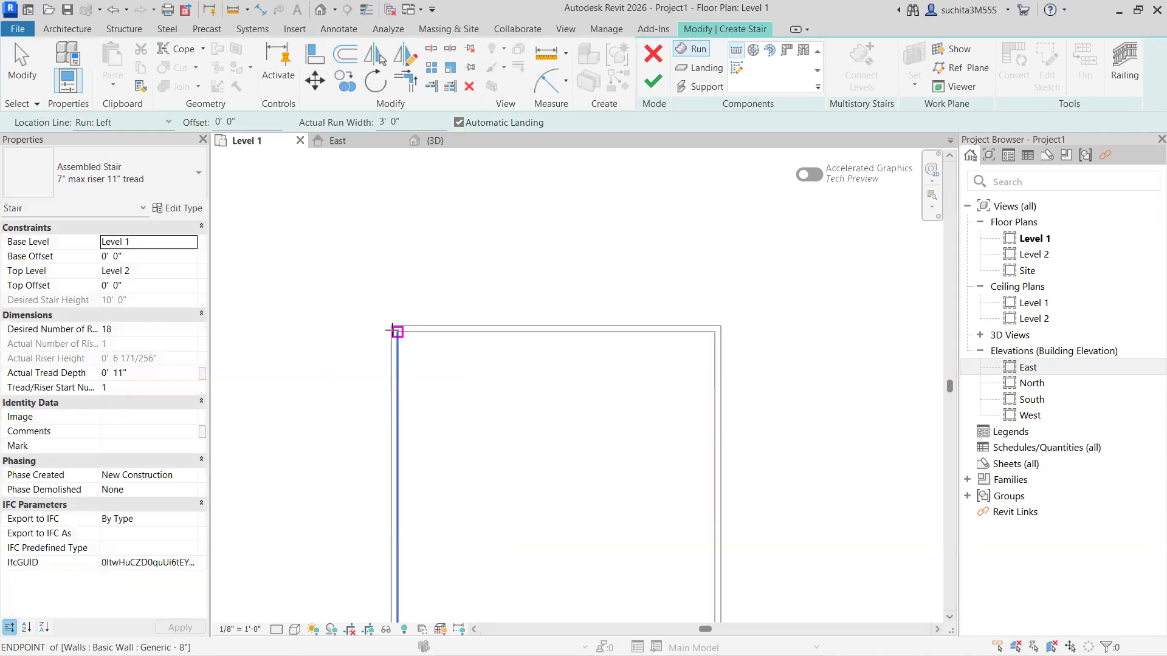
click(392, 330)
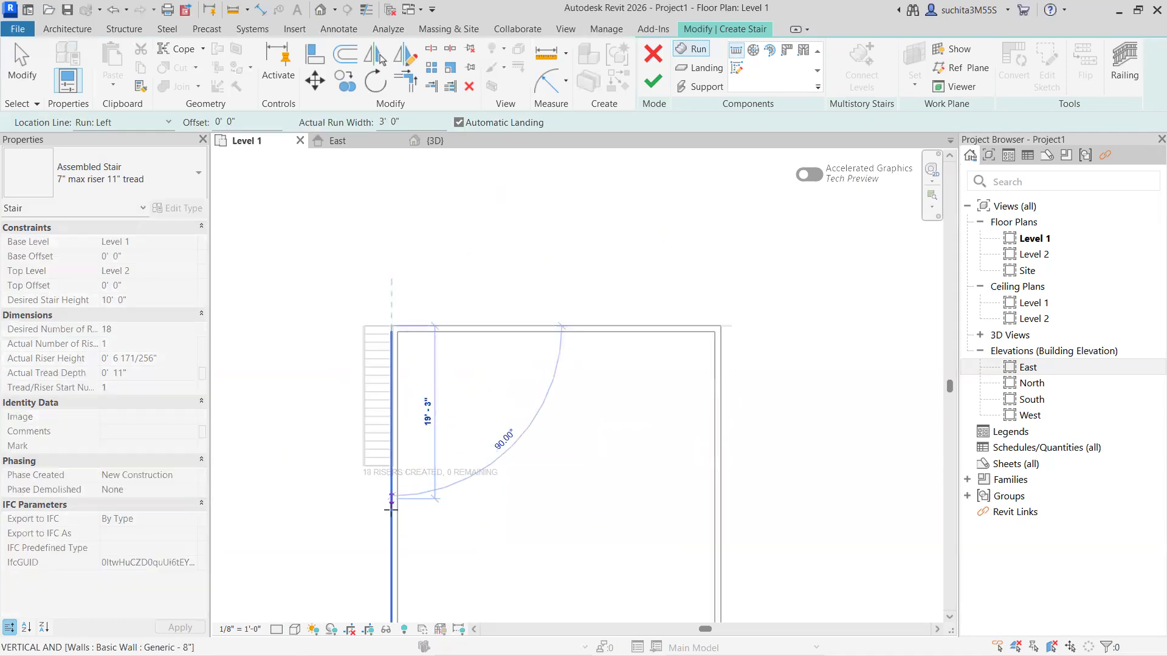
key(Escape)
Change the location line to Run: Right and preview runs south from the walls' northeast and northwest outer corners.
scroll(555, 456, down, 3)
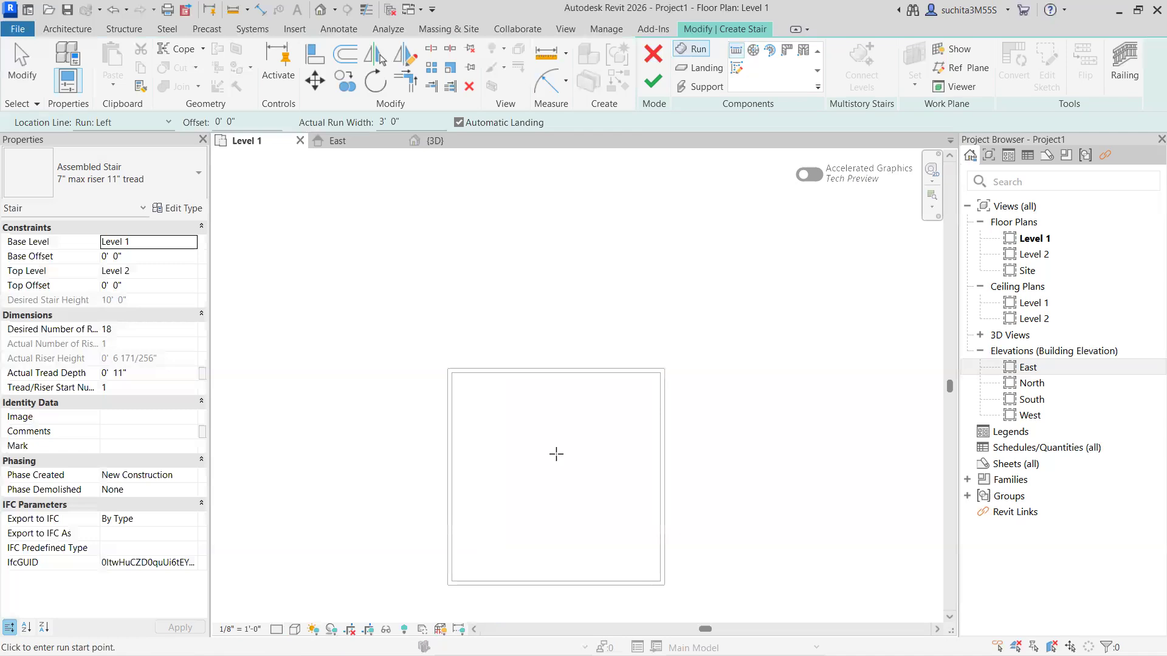
click(155, 123)
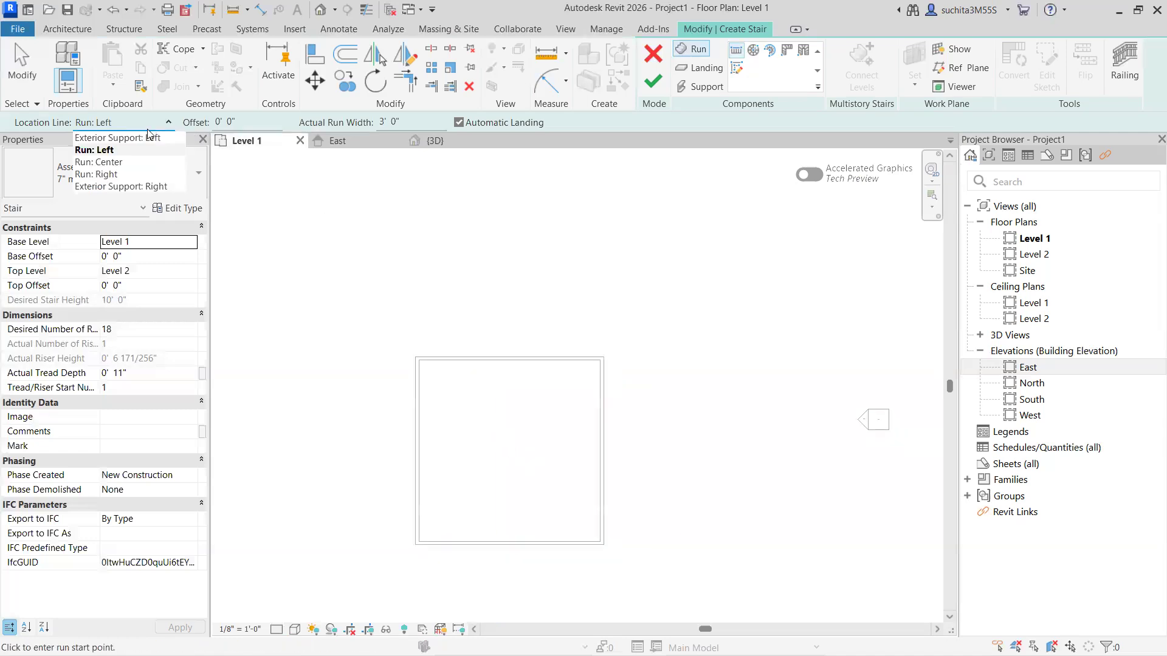
click(103, 175)
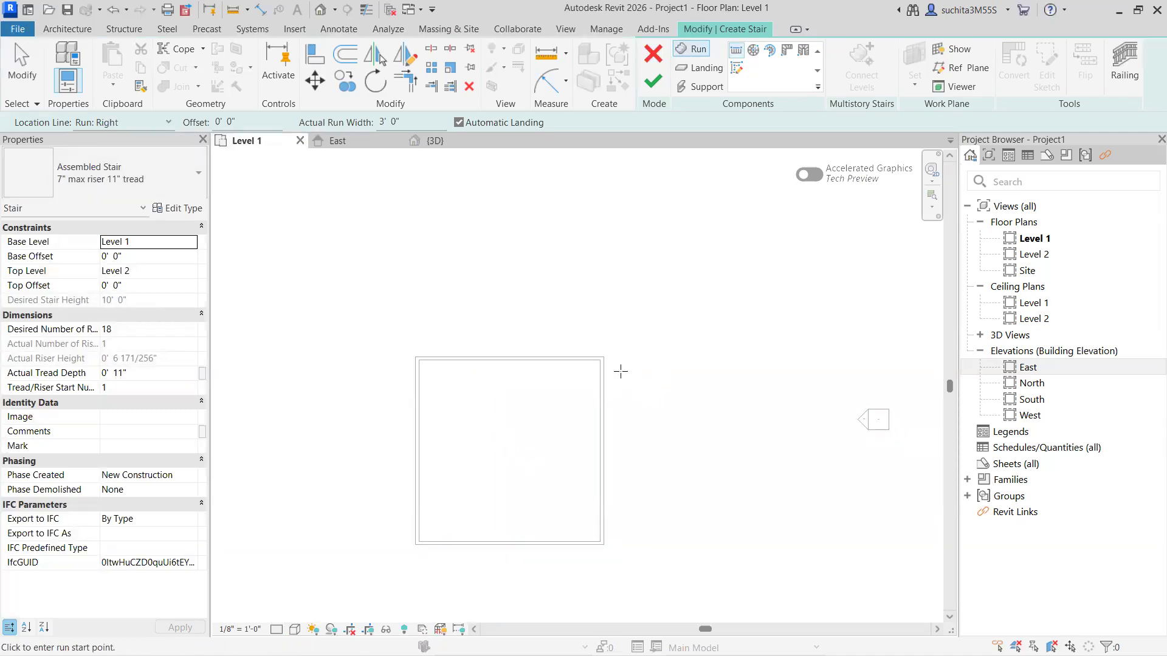
scroll(620, 371, up, 3)
click(584, 335)
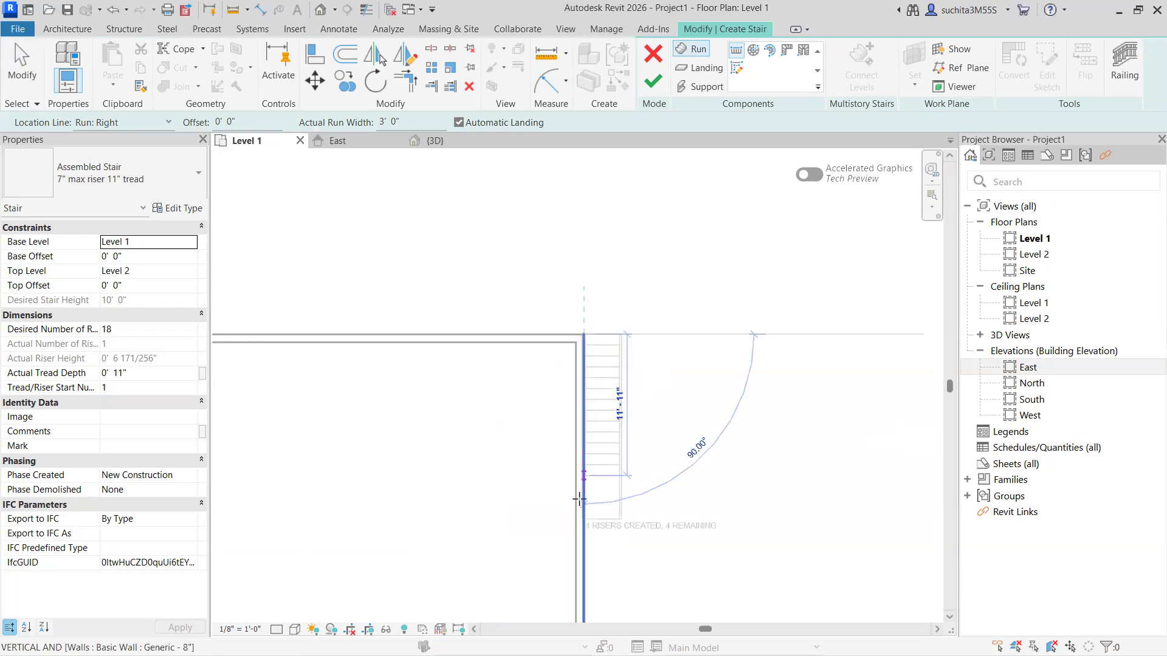
key(Escape)
scroll(535, 468, down, 4)
middle_drag(685, 446, 885, 383)
scroll(551, 366, up, 4)
click(549, 361)
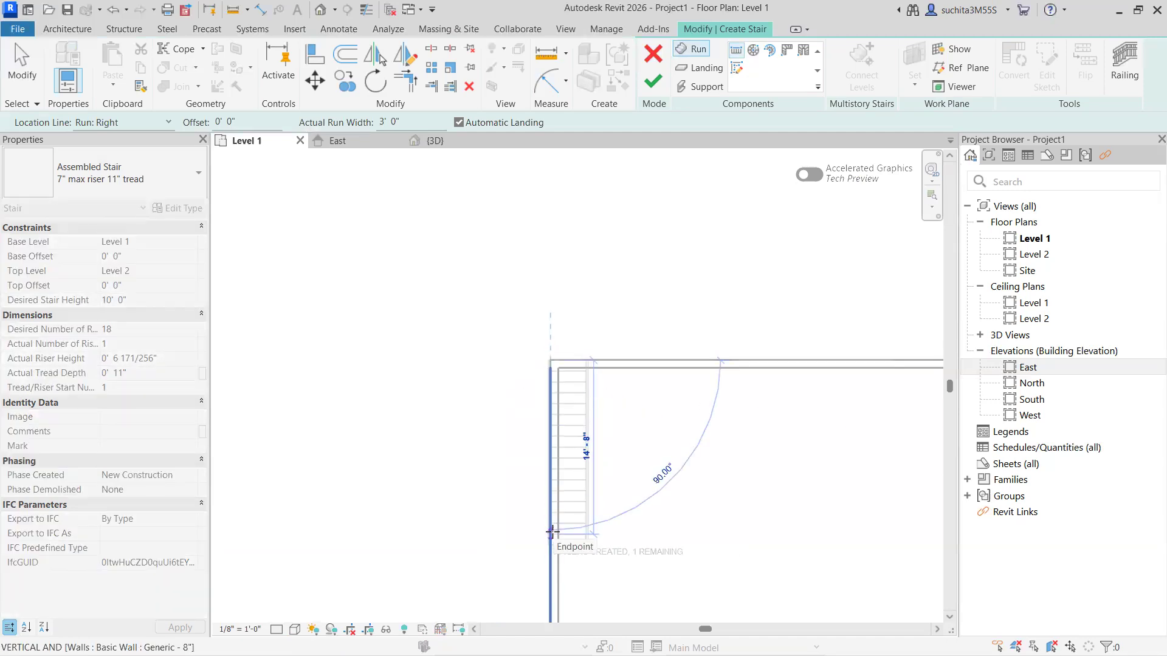
scroll(401, 377, down, 3)
key(Escape)
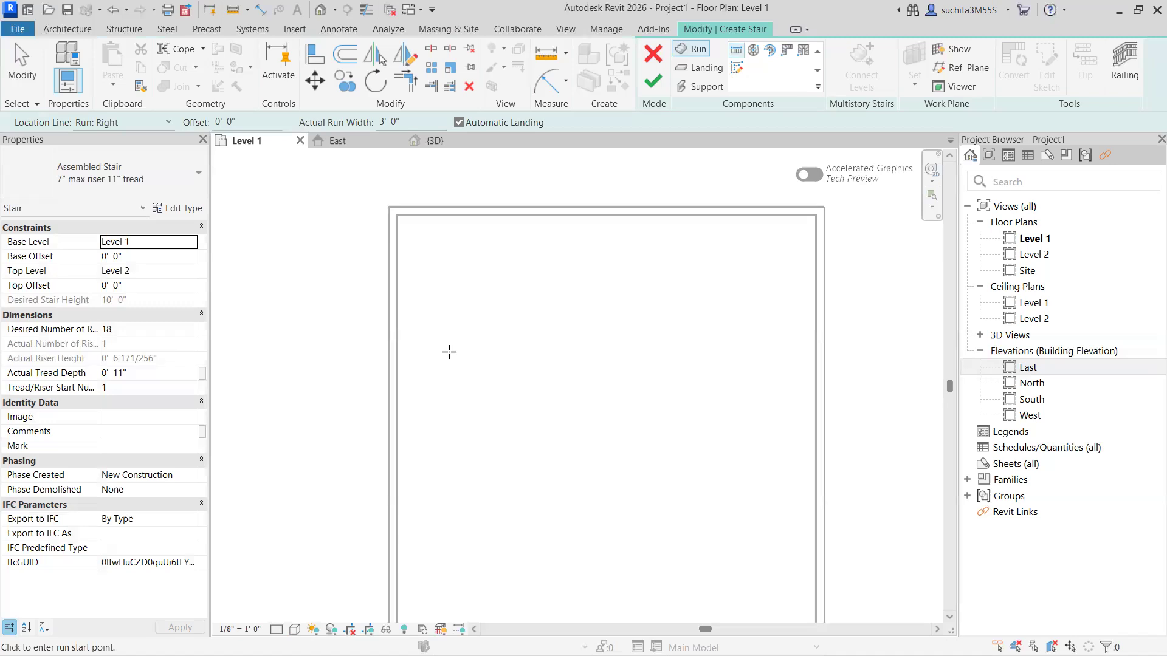
Change the location line to Run: Center, preview a run south from the northeast outer corner, and discard the unfinished stair.
click(167, 122)
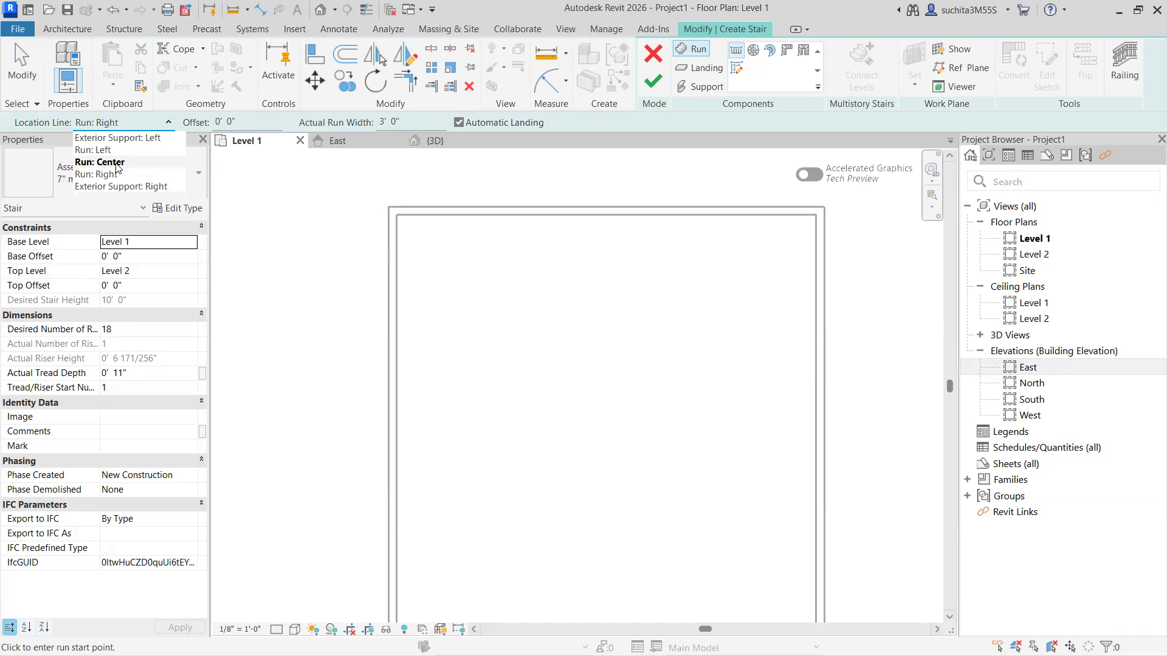
click(116, 166)
scroll(508, 305, down, 1)
middle_drag(509, 304, 308, 299)
scroll(501, 237, up, 2)
scroll(530, 241, up, 2)
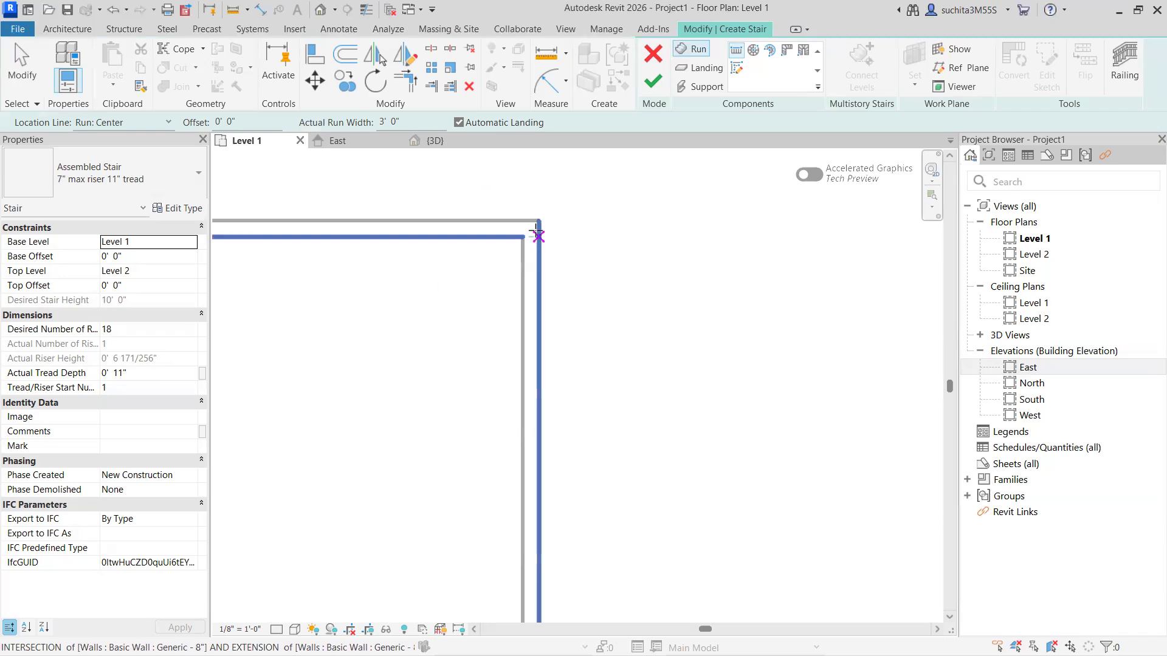
click(525, 246)
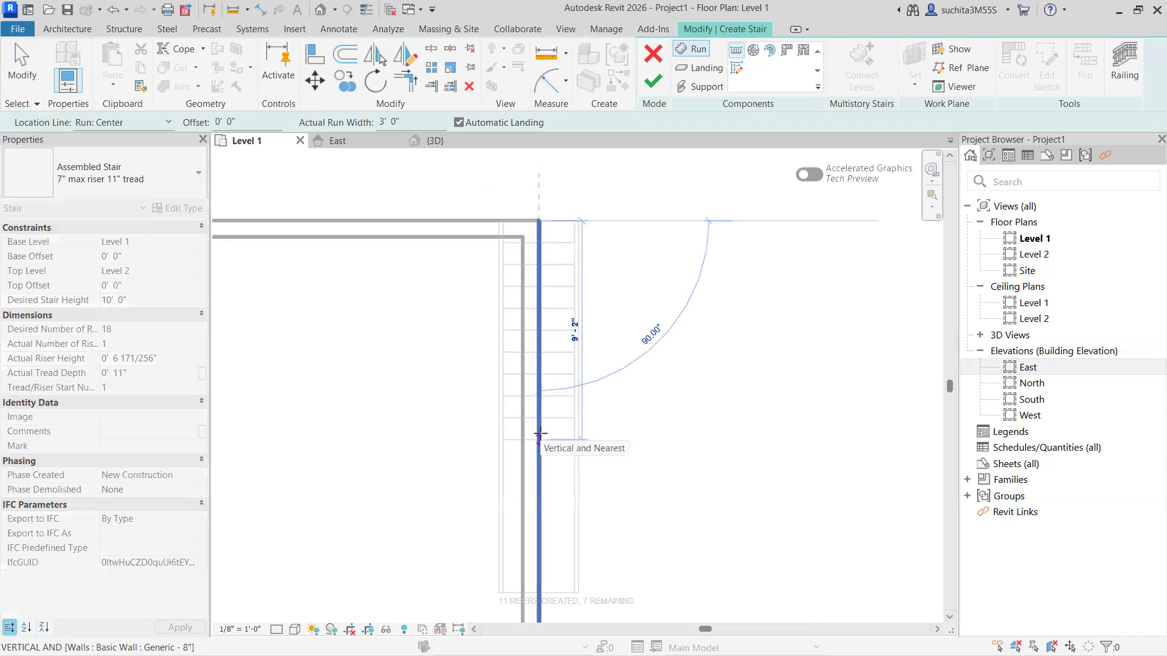
scroll(540, 434, down, 1)
middle_drag(540, 428, 562, 361)
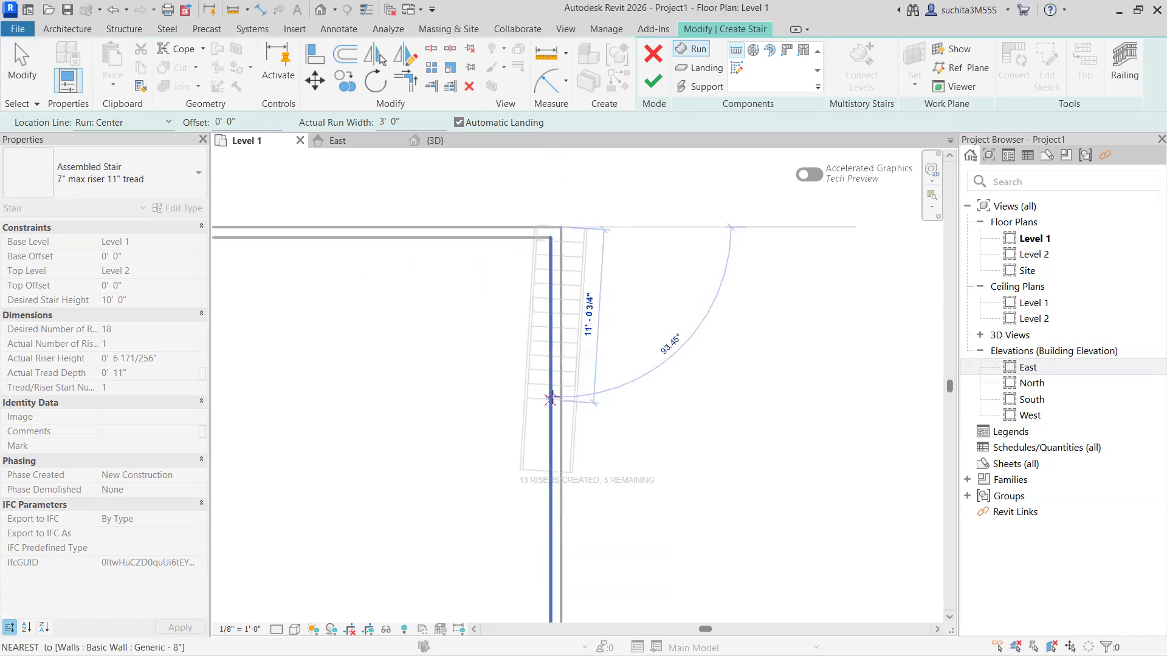
key(Escape)
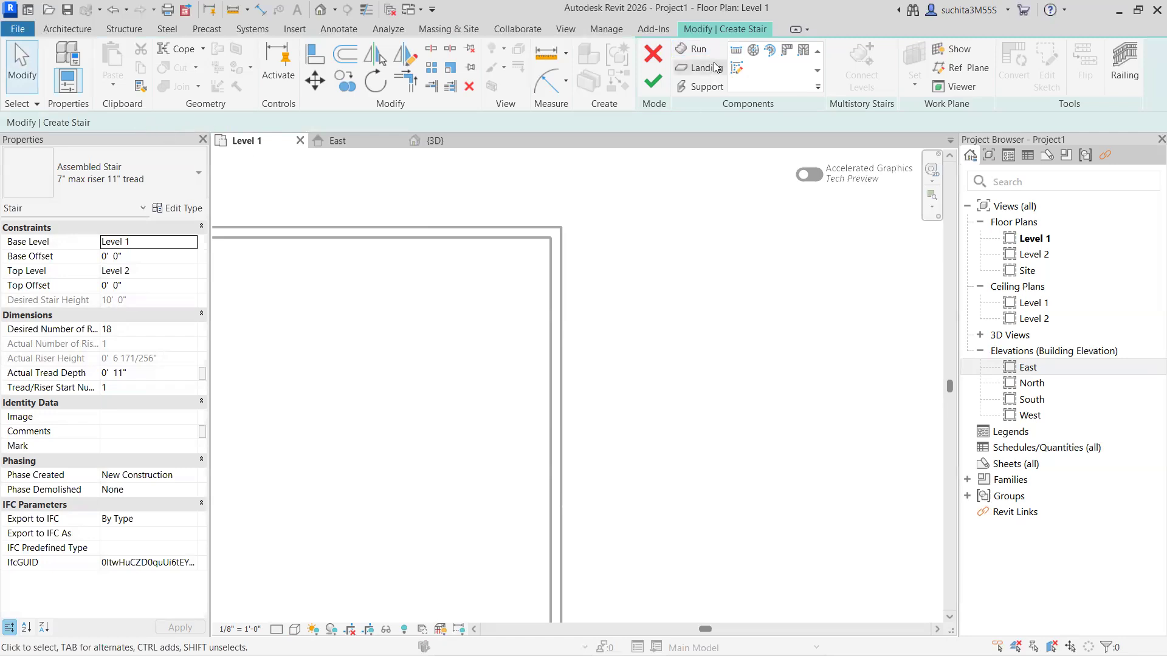
scroll(459, 346, down, 4)
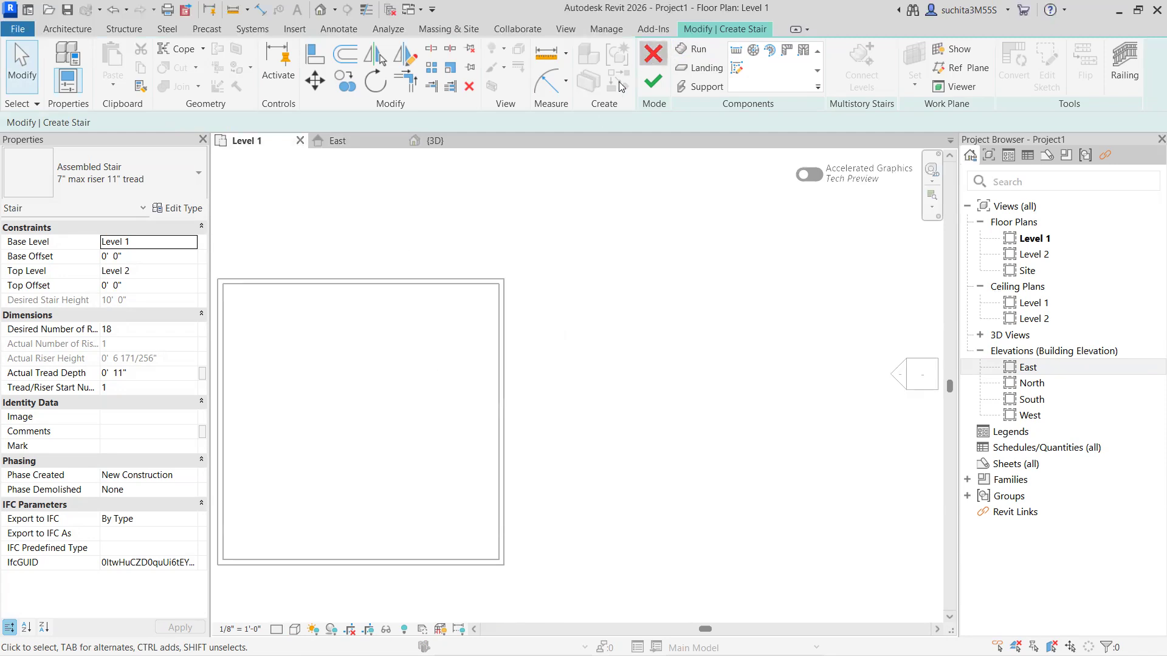
click(653, 54)
click(636, 360)
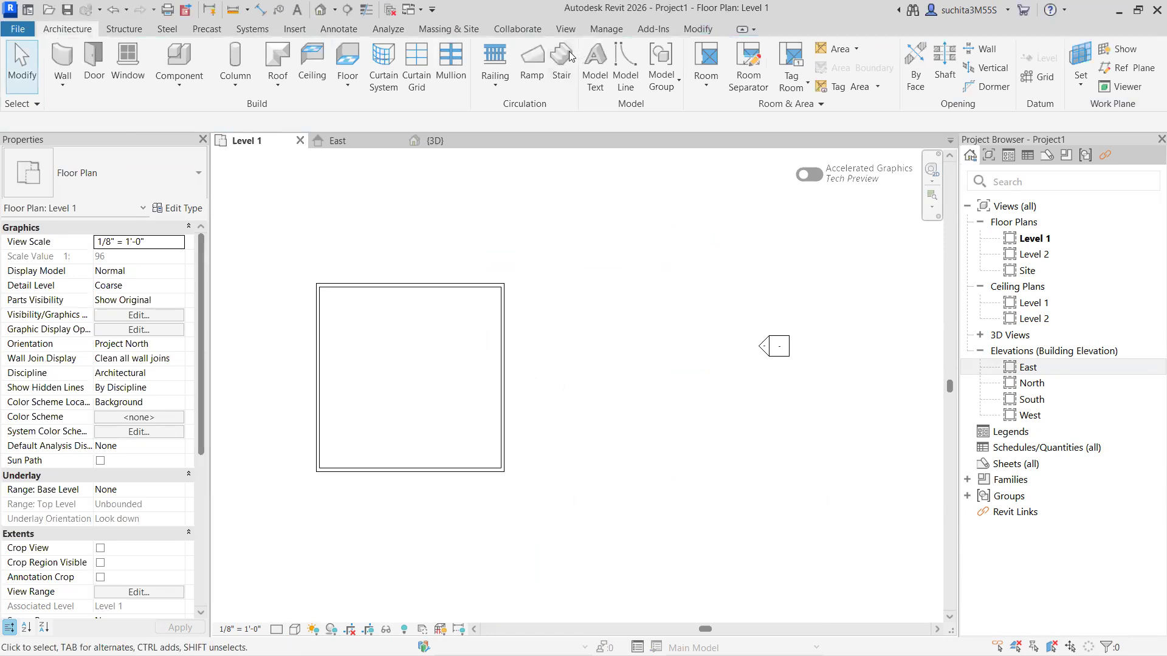
Start a new stair with a 10' 0" offset and location line Run: Right.
click(562, 61)
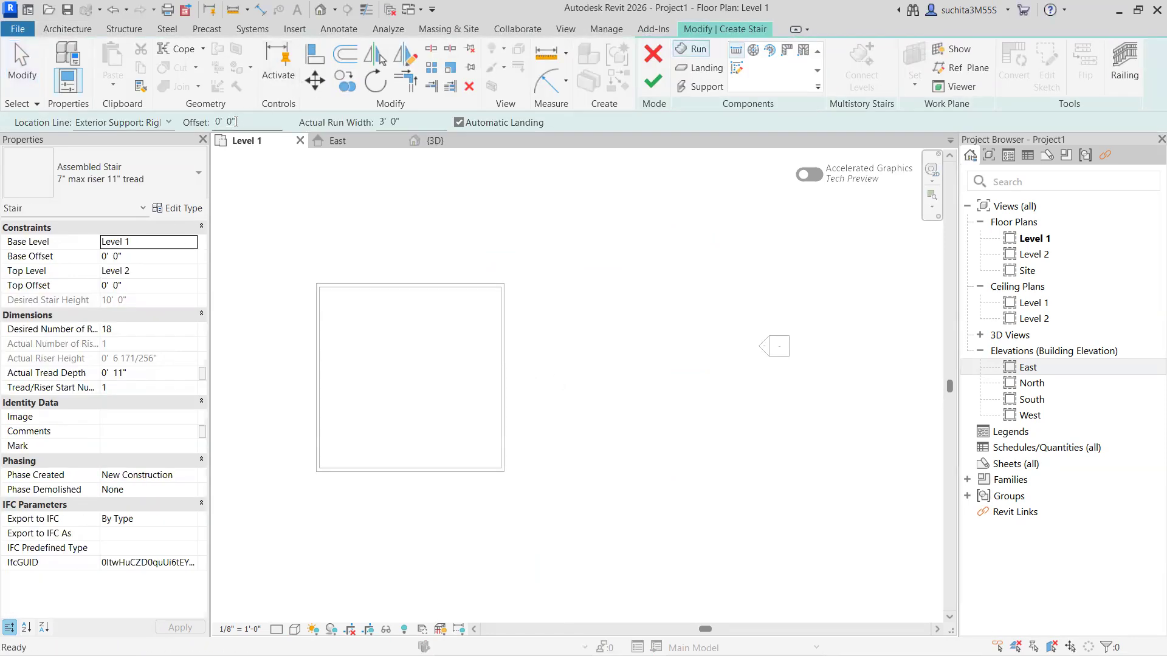
scroll(462, 326, up, 3)
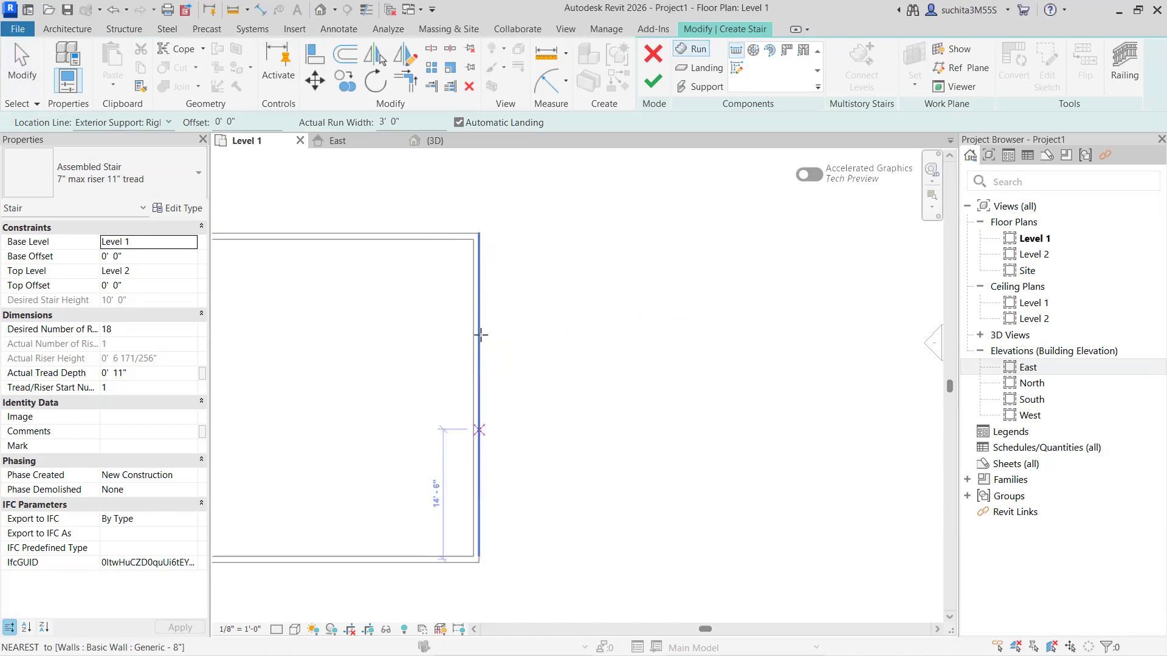
scroll(480, 334, down, 3)
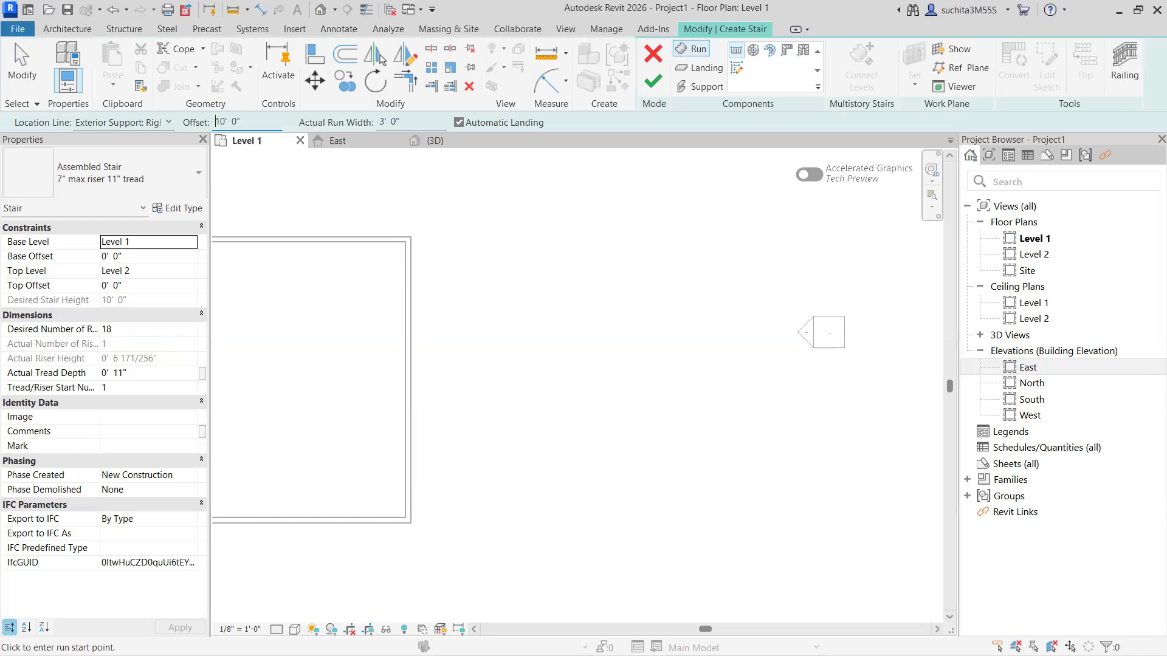
click(149, 122)
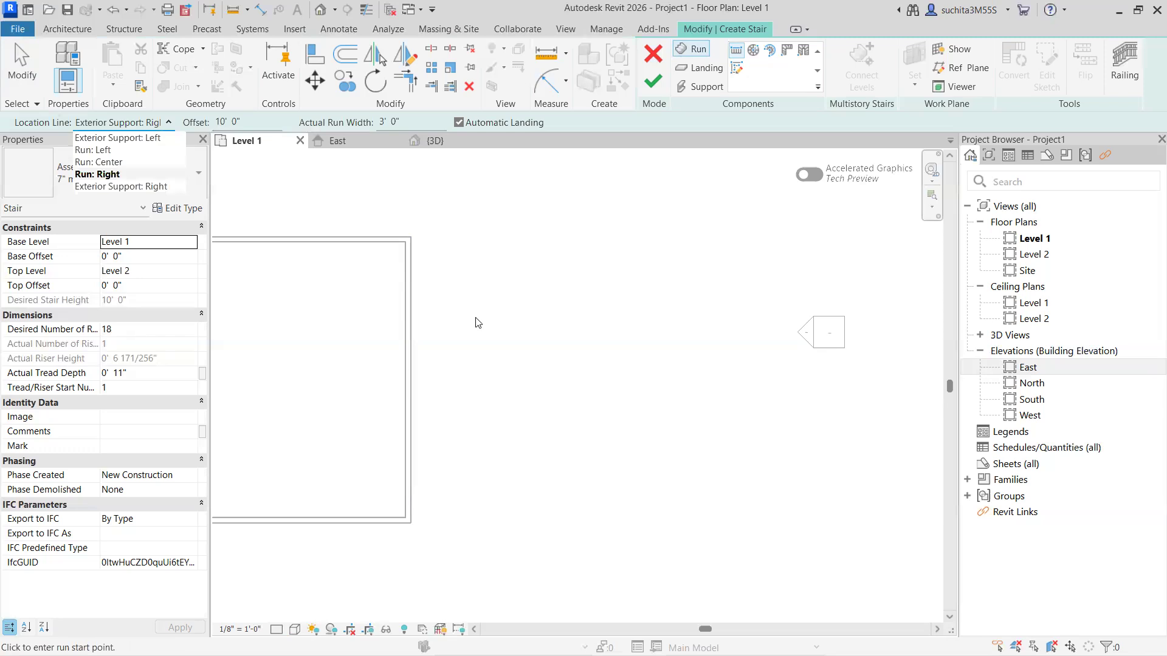
click(103, 176)
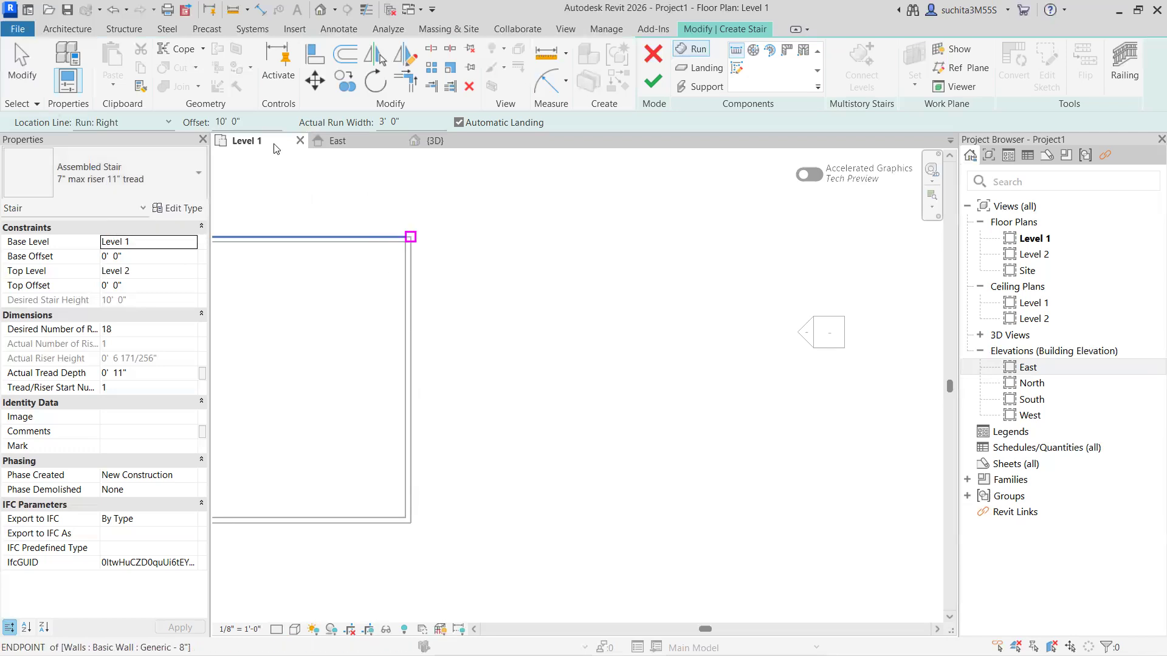
Draw a straight 18-riser run south along the east wall, starting from the northeast outer corner, and finish the stair.
click(410, 236)
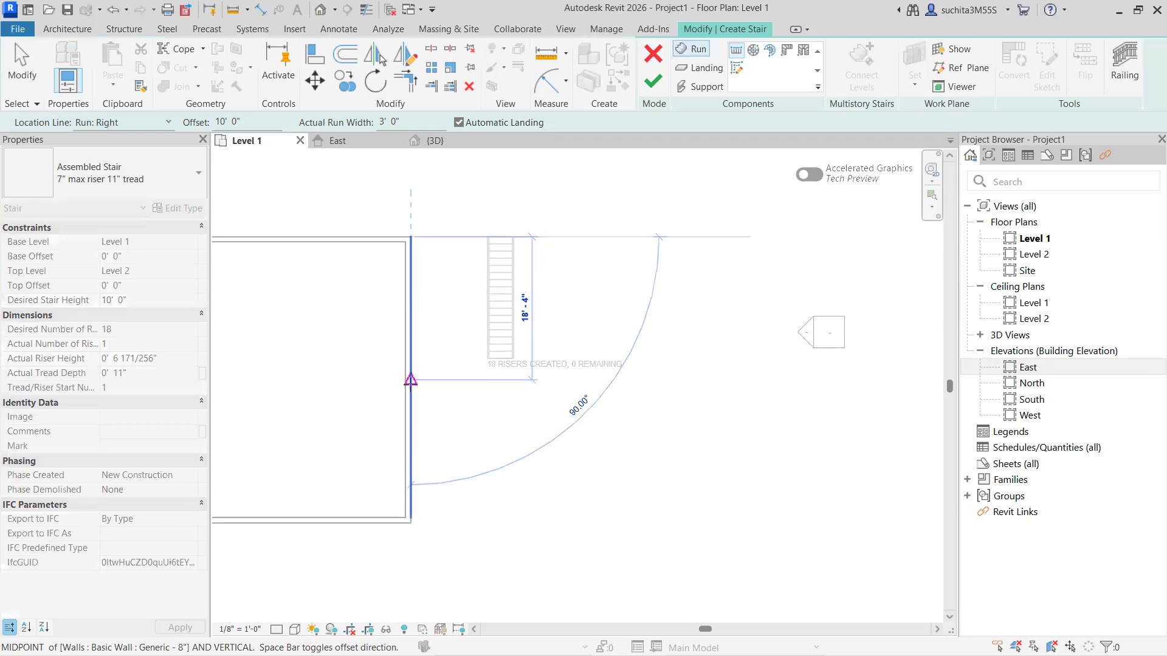
click(408, 433)
click(653, 77)
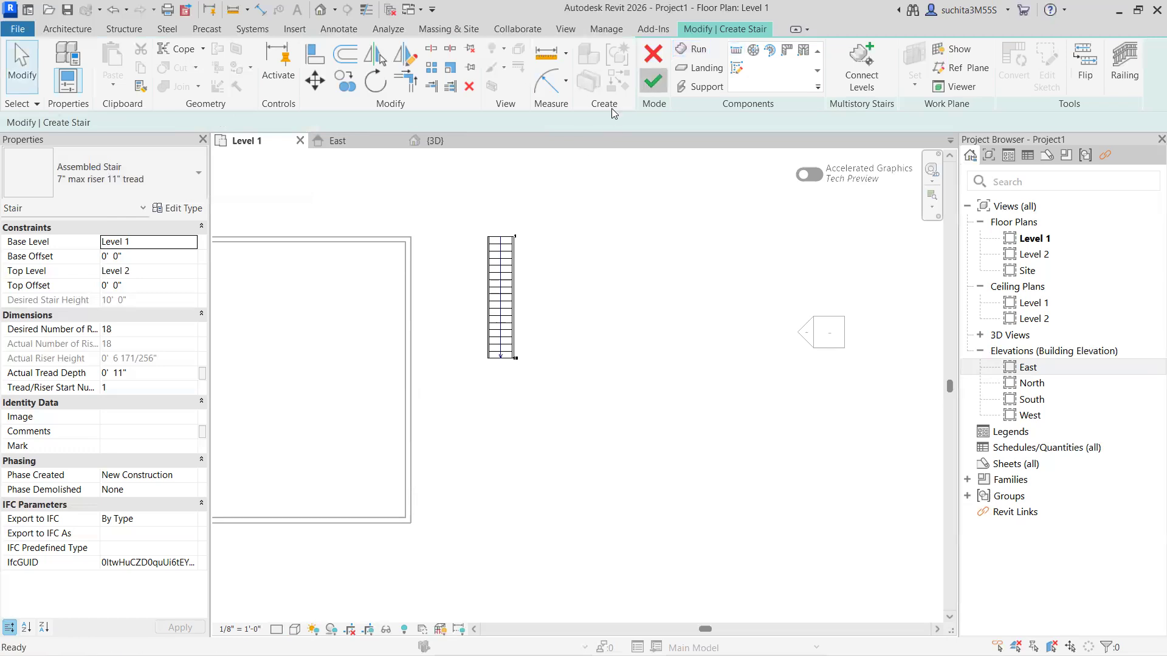
Inspect the stair's gap from the east wall in 3D, and return to the Level 1 plan.
click(448, 142)
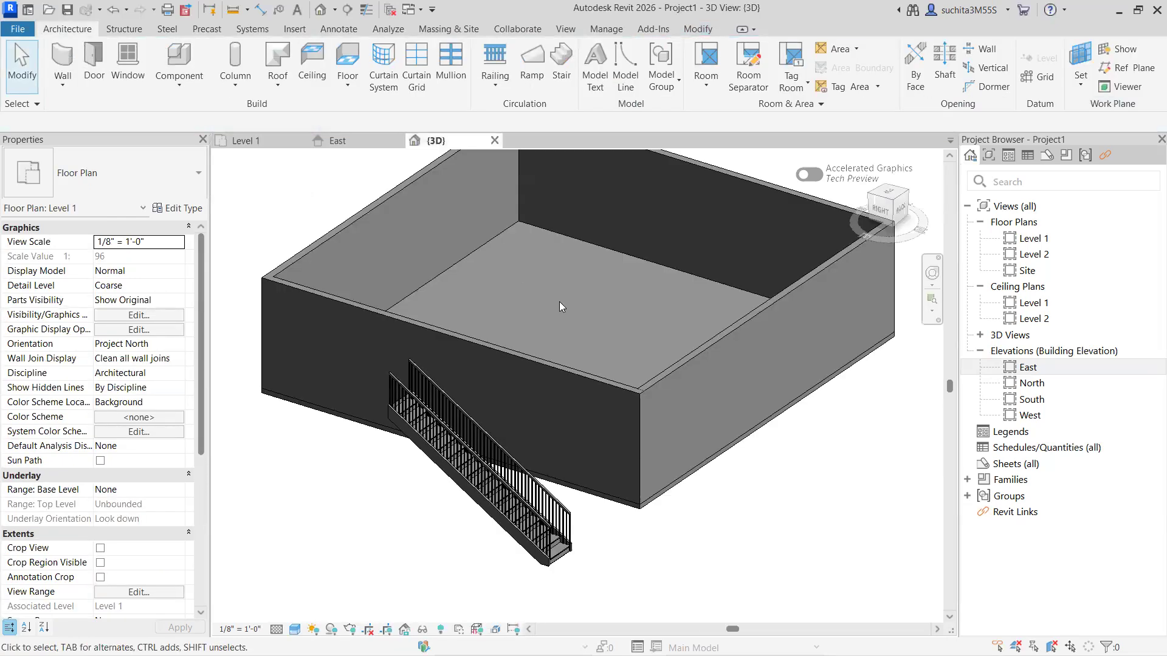
mouse_move(891, 217)
shift+middle_down()
mouse_move(728, 220)
mouse_move(446, 369)
shift+middle_up()
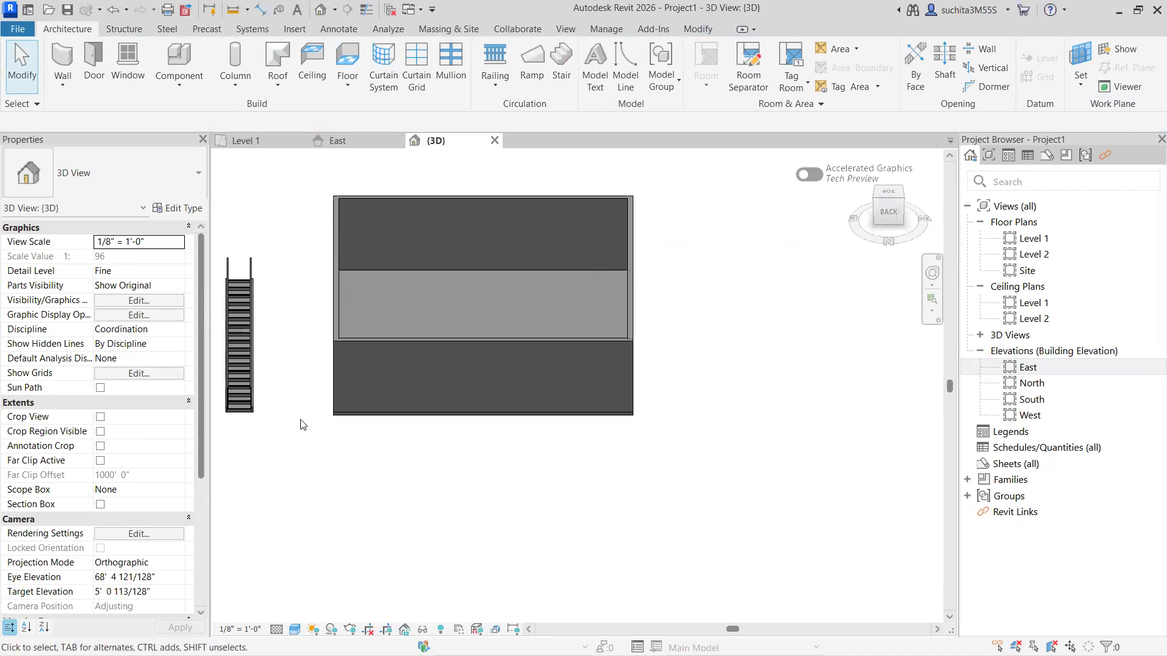
scroll(339, 392, down, 3)
scroll(338, 381, up, 3)
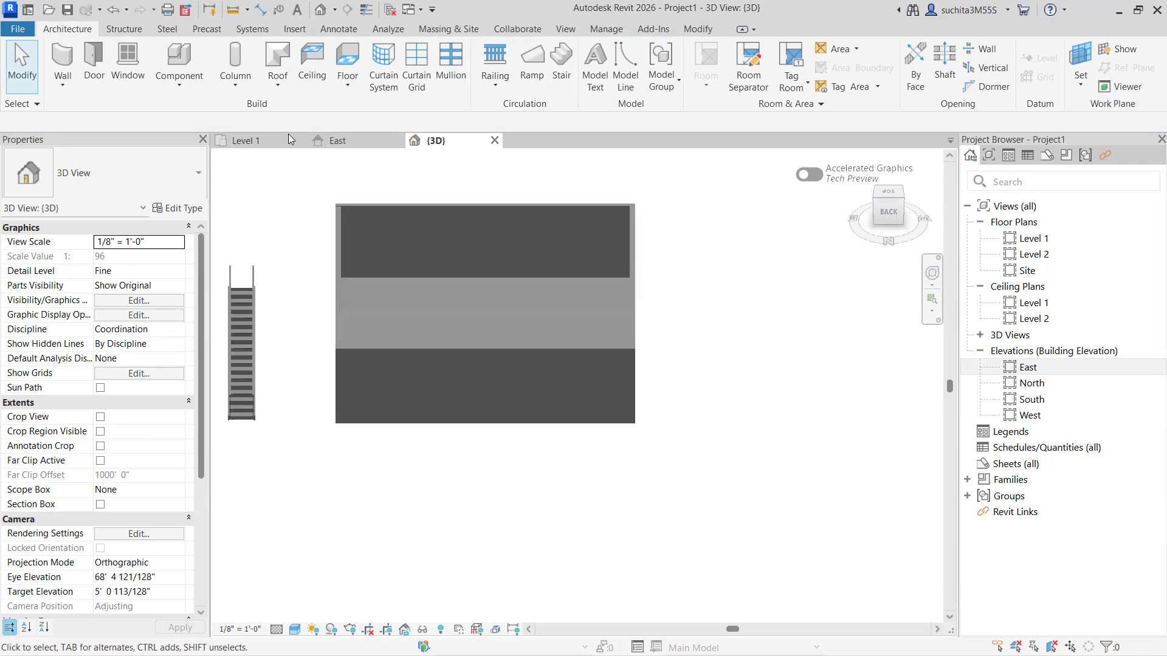
click(231, 143)
scroll(409, 294, up, 2)
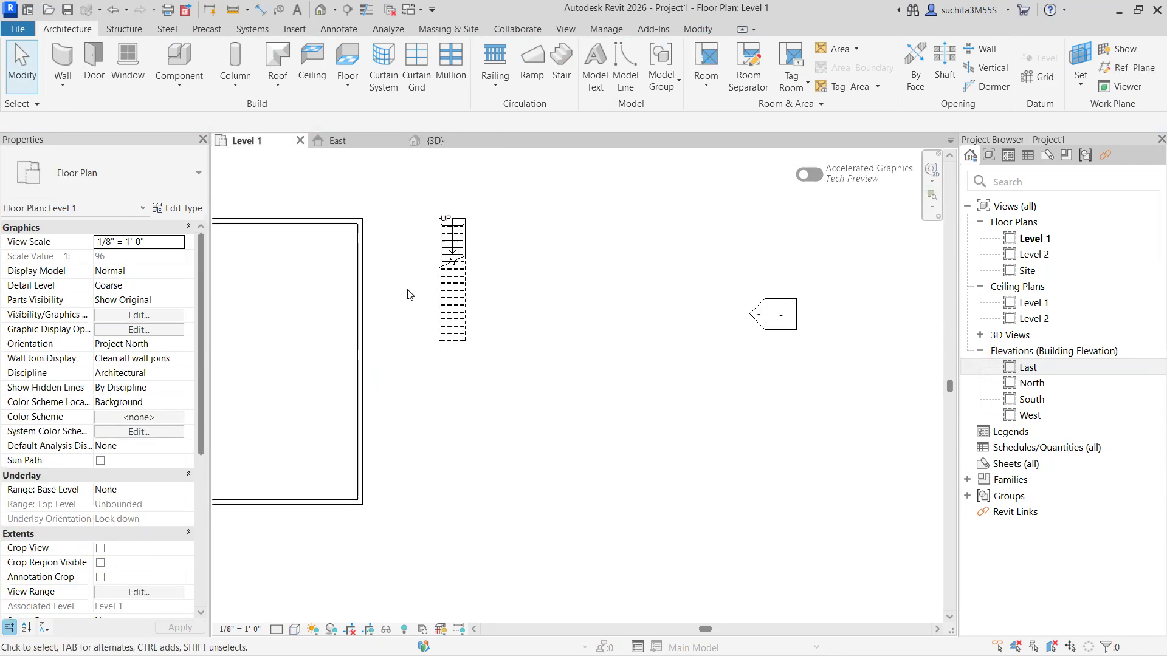
Delete the assembled stair standing east of the room in the Level 1 plan.
scroll(478, 283, down, 1)
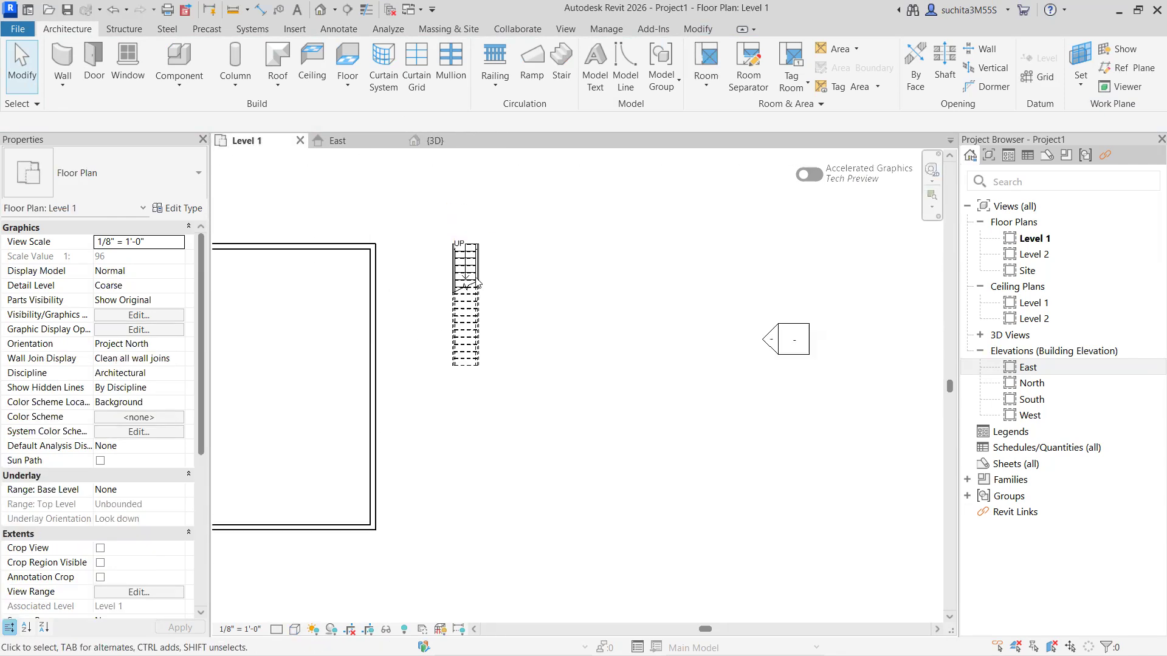
click(477, 284)
click(496, 258)
click(468, 273)
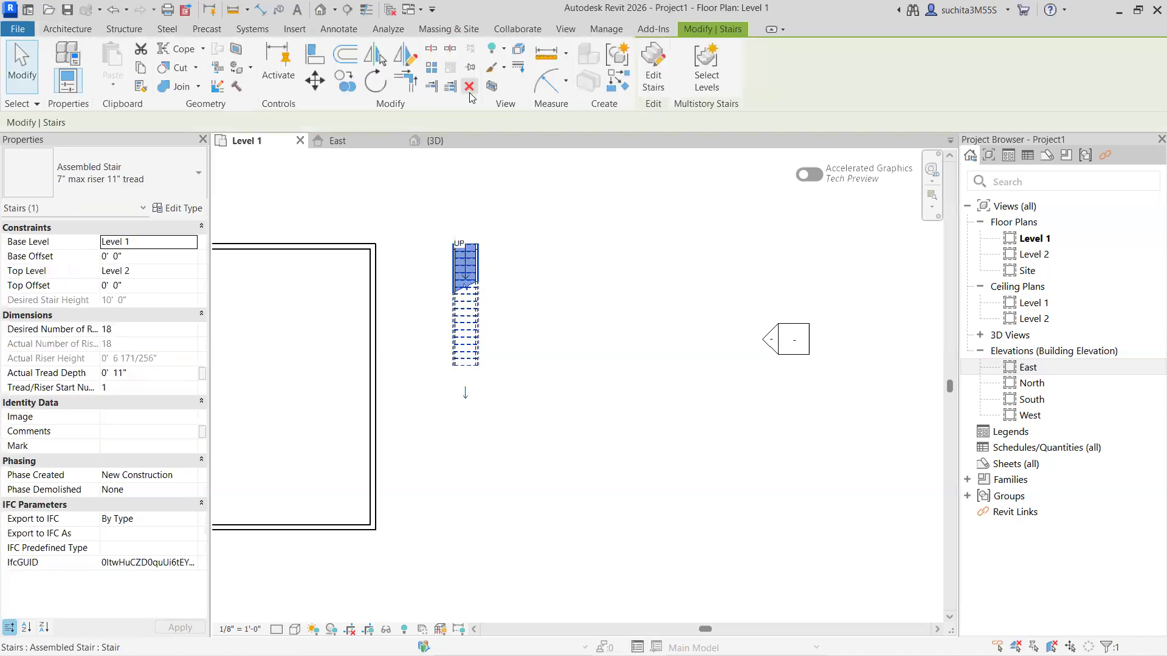
click(470, 89)
Draw a Cast-In-Place Monolithic Stair as a straight 18-riser run south from the northeast outer corner, using Run: Right and a 10' 0" offset, and finish it.
click(560, 61)
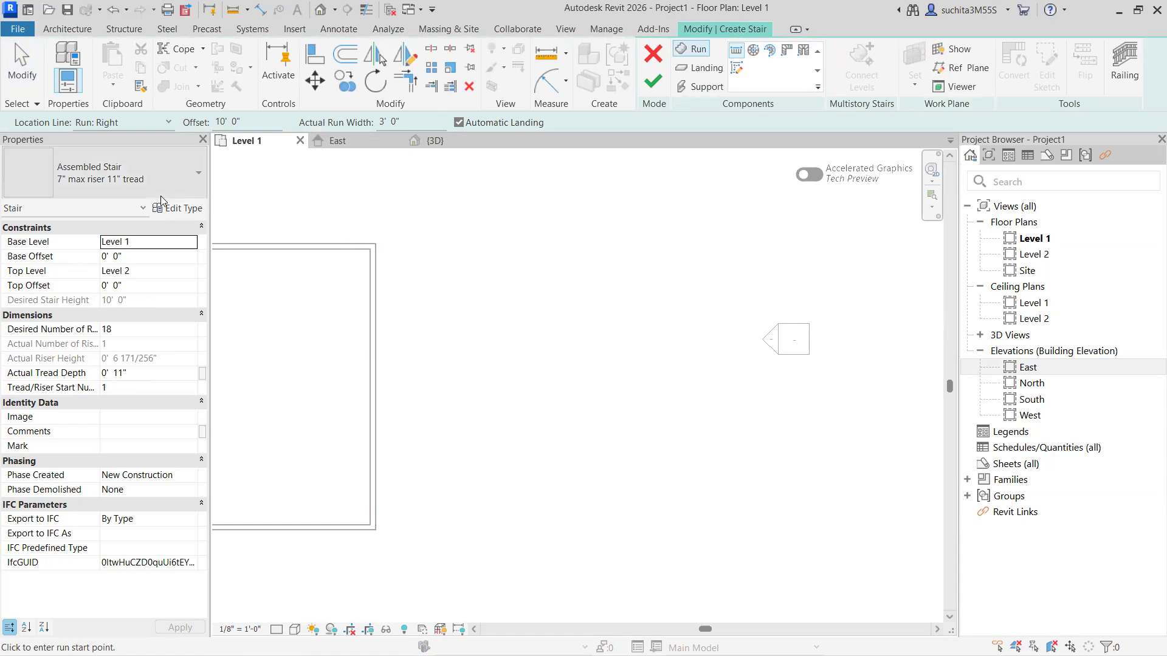
click(191, 182)
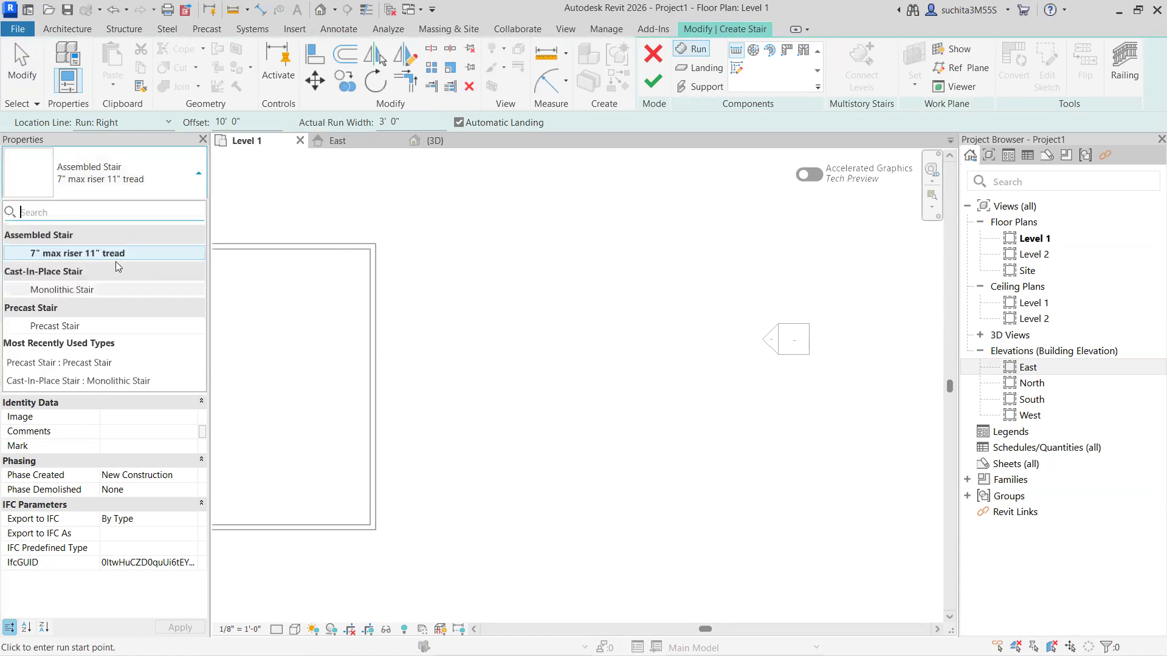
click(85, 290)
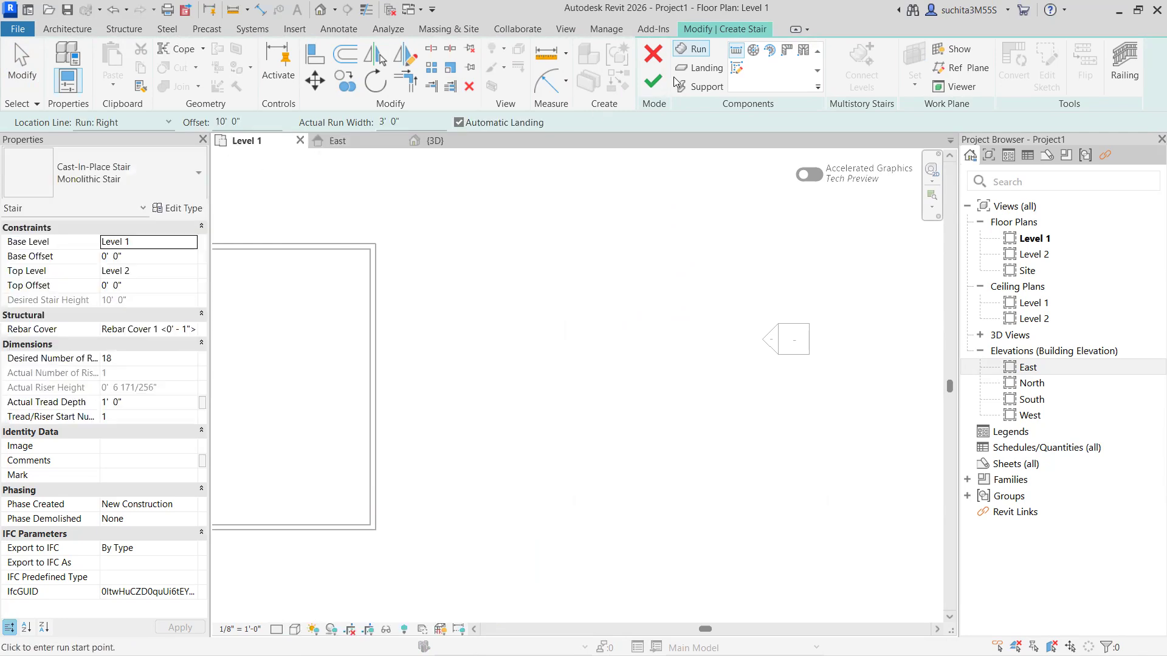
middle_drag(404, 264, 521, 293)
scroll(520, 293, up, 1)
middle_drag(366, 189, 329, 170)
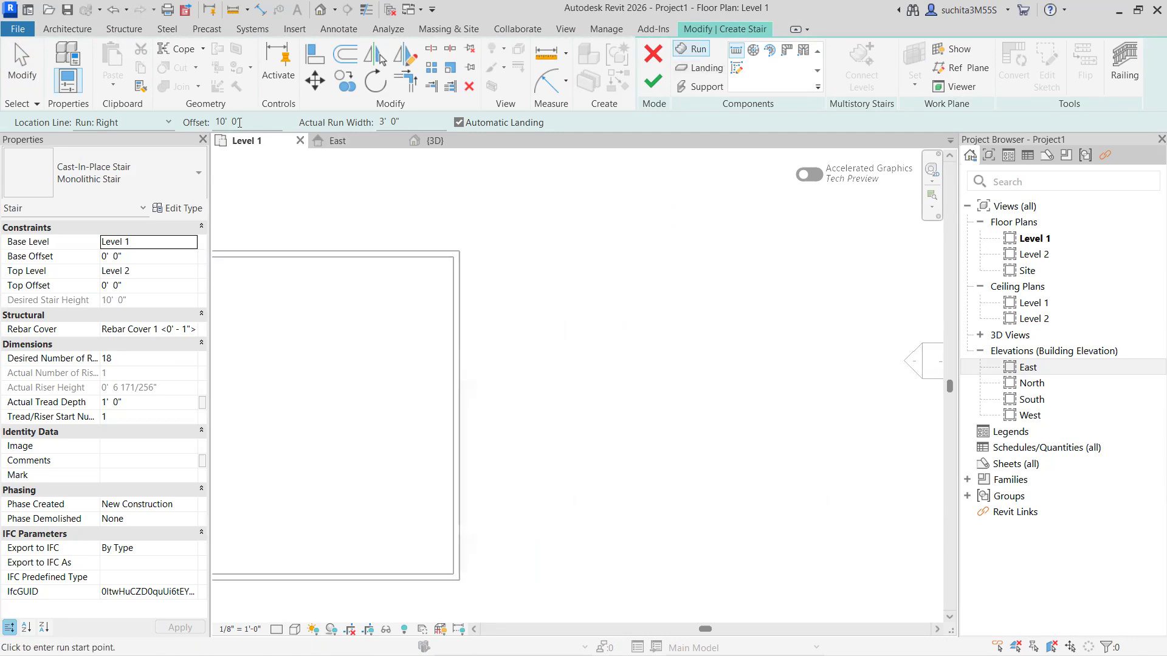
click(460, 251)
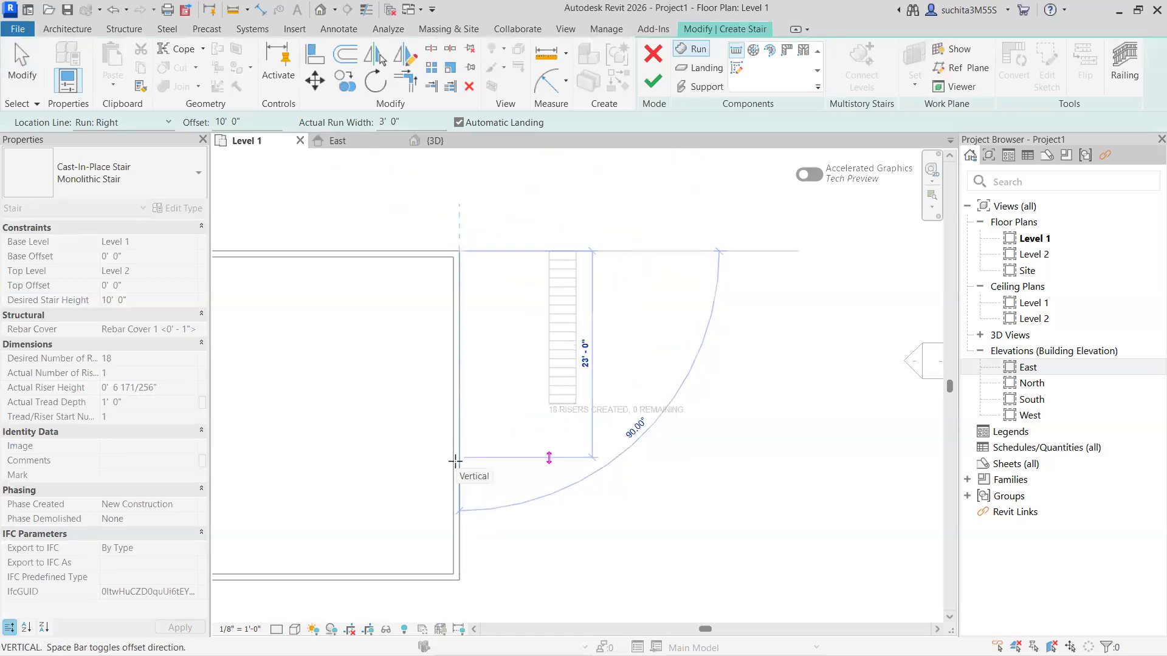
click(456, 461)
click(645, 90)
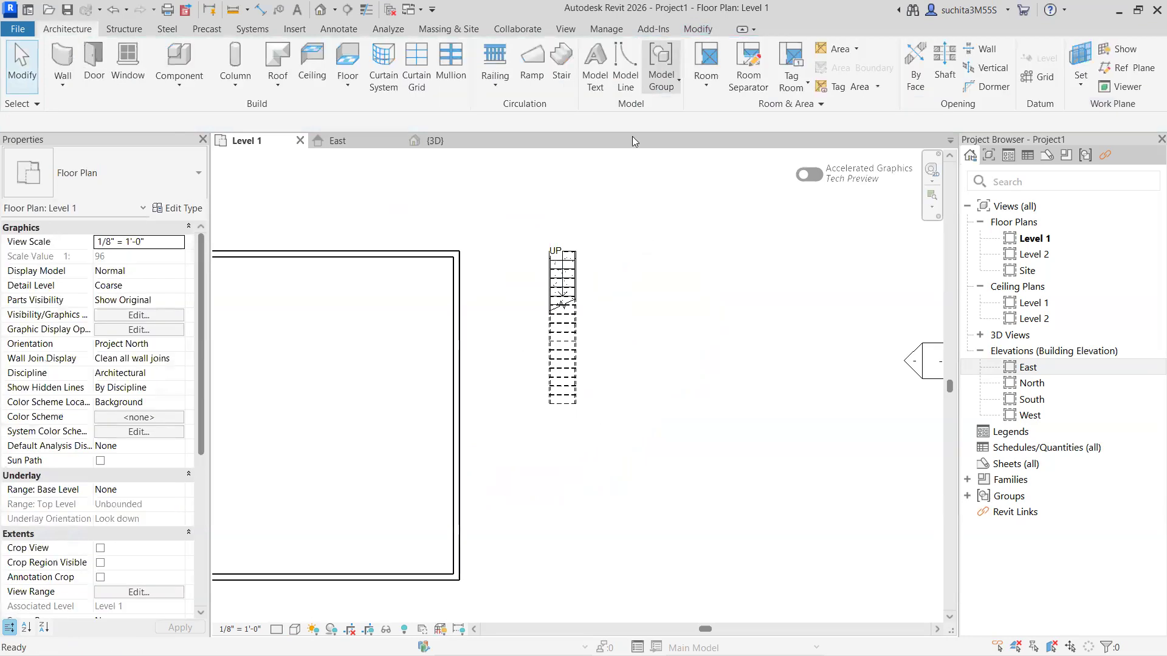
Examine the monolithic stair's treads, risers and distance from the building in the 3D view.
click(432, 140)
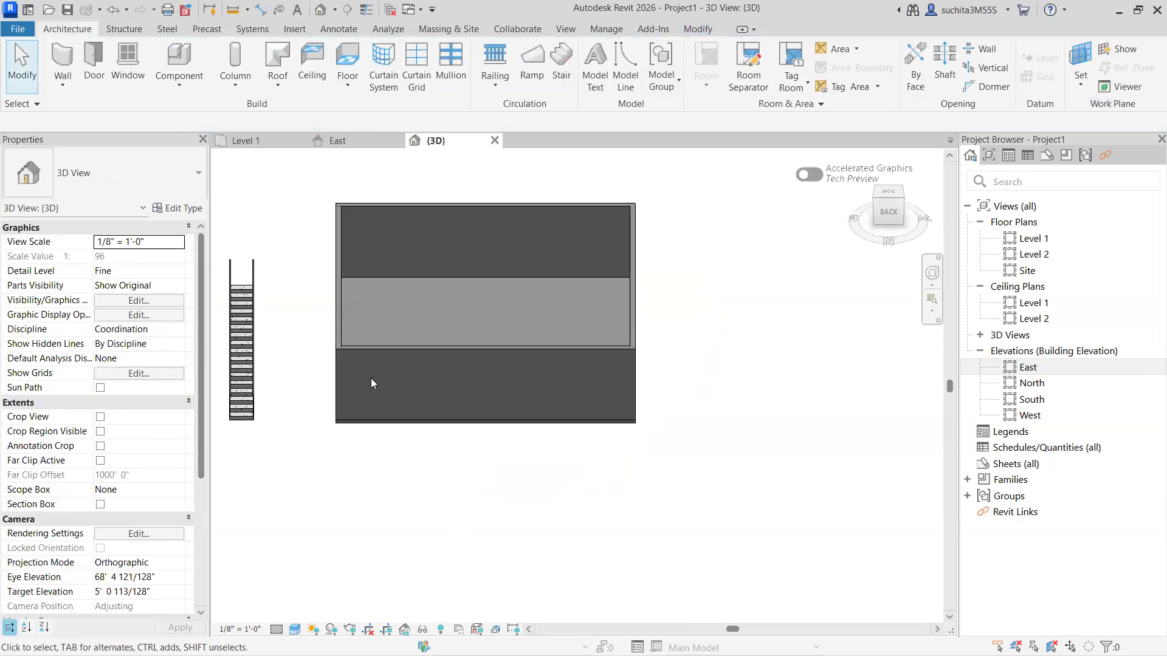
scroll(280, 396, up, 1)
middle_drag(278, 398, 514, 377)
scroll(513, 398, up, 2)
scroll(432, 420, up, 3)
scroll(397, 406, up, 1)
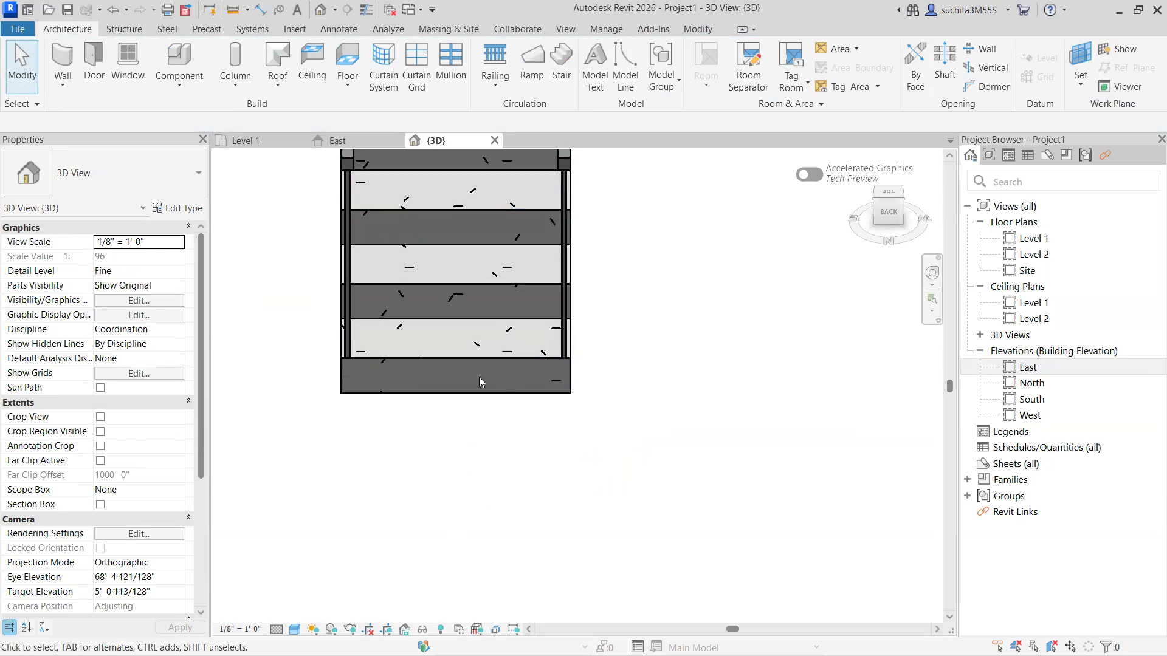
scroll(459, 352, down, 1)
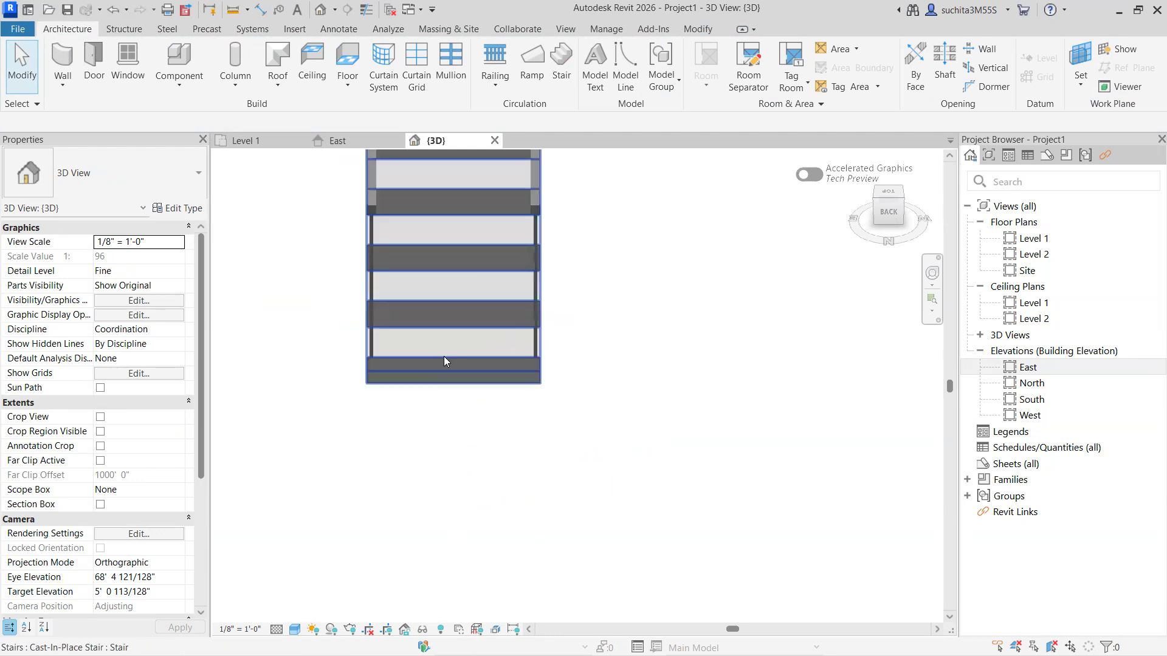
scroll(442, 361, down, 2)
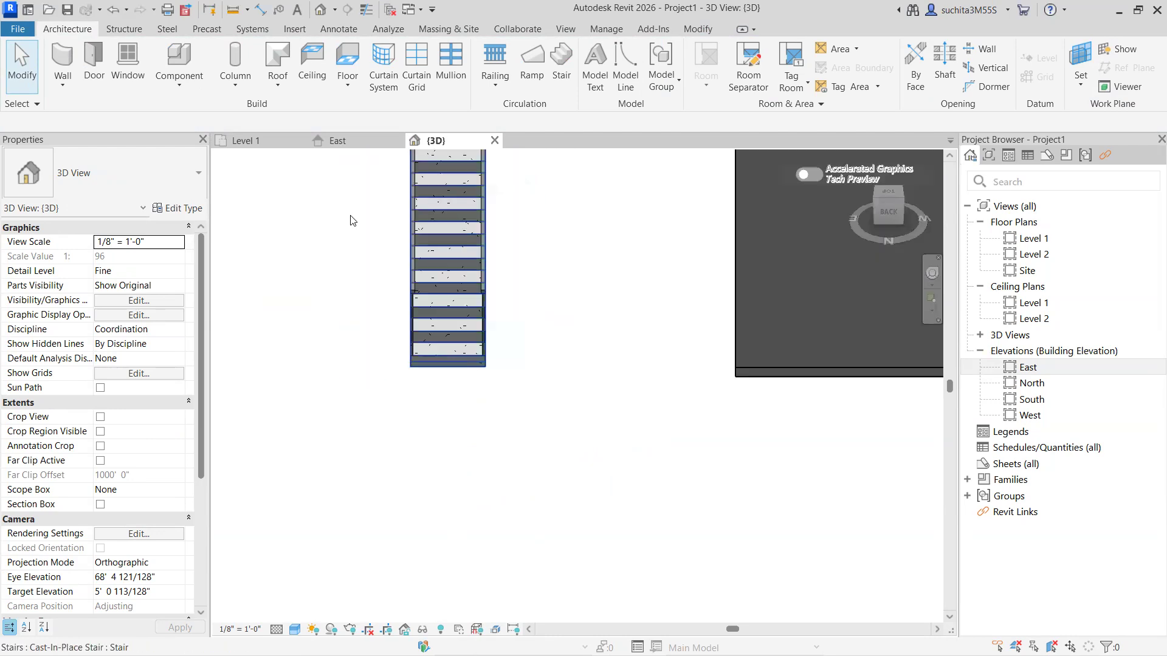
Edit the monolithic stair from the Level 1 plan, set its run width to 6' 0", and finish the edit.
click(254, 139)
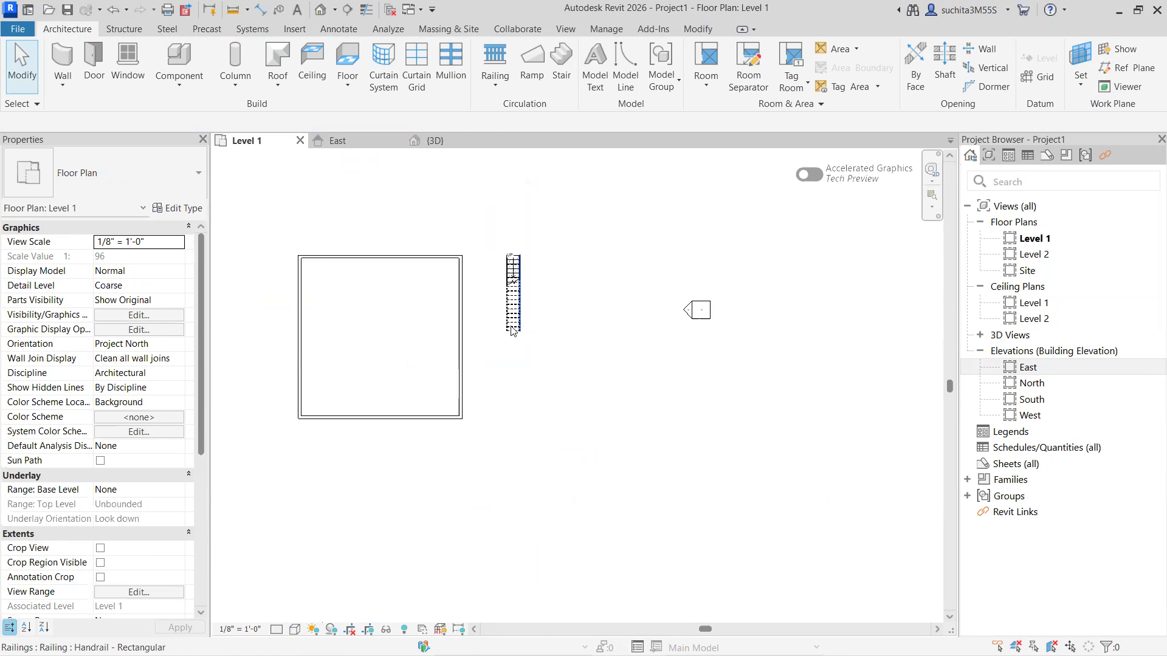
scroll(512, 331, up, 3)
click(514, 176)
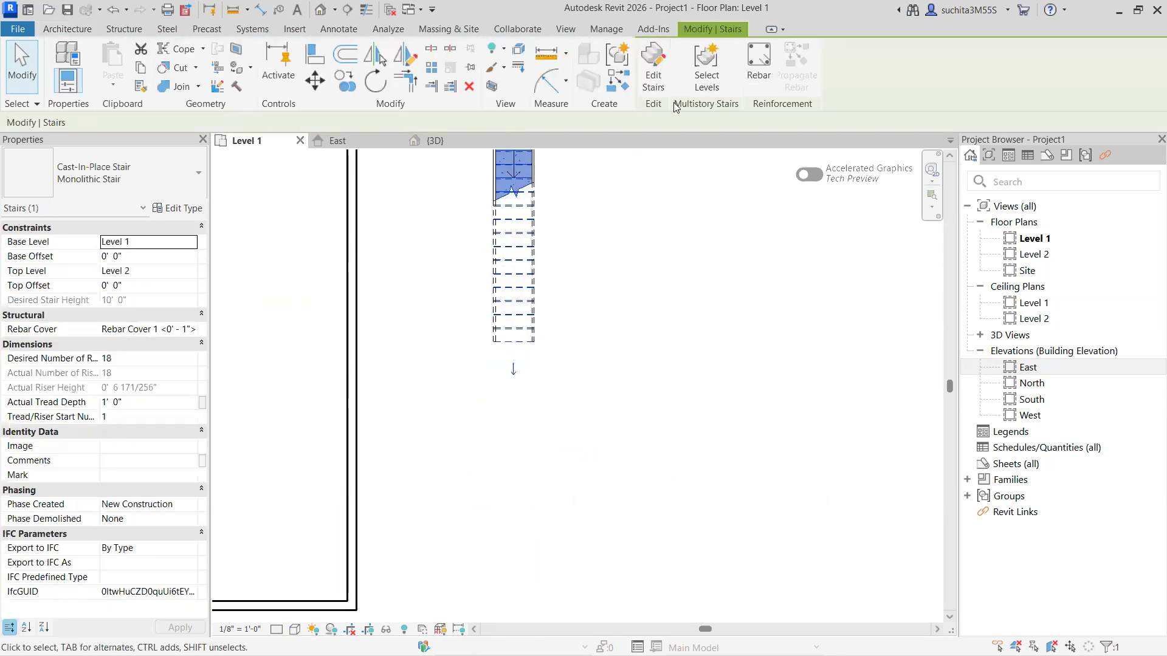
click(653, 67)
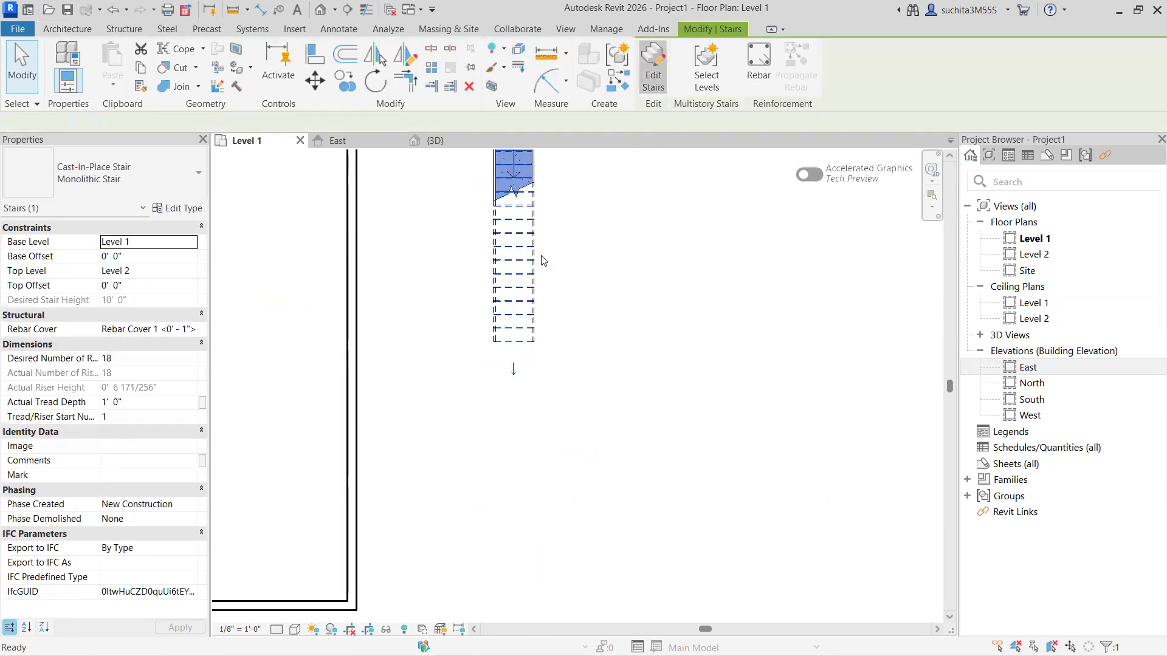
click(520, 307)
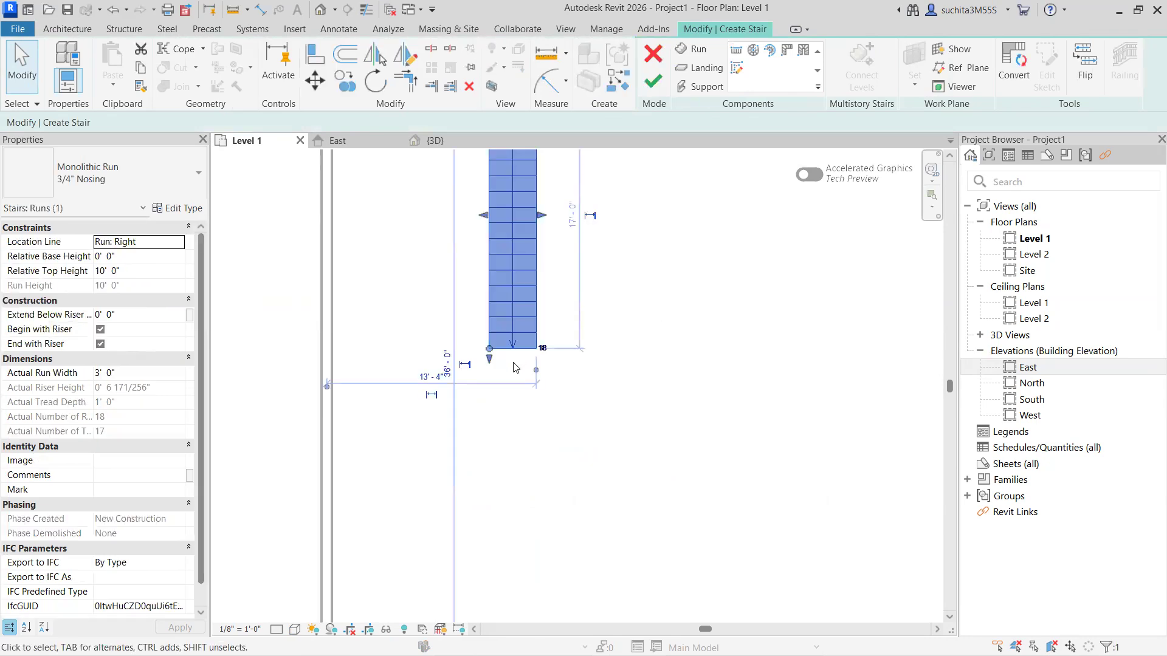
scroll(514, 367, down, 4)
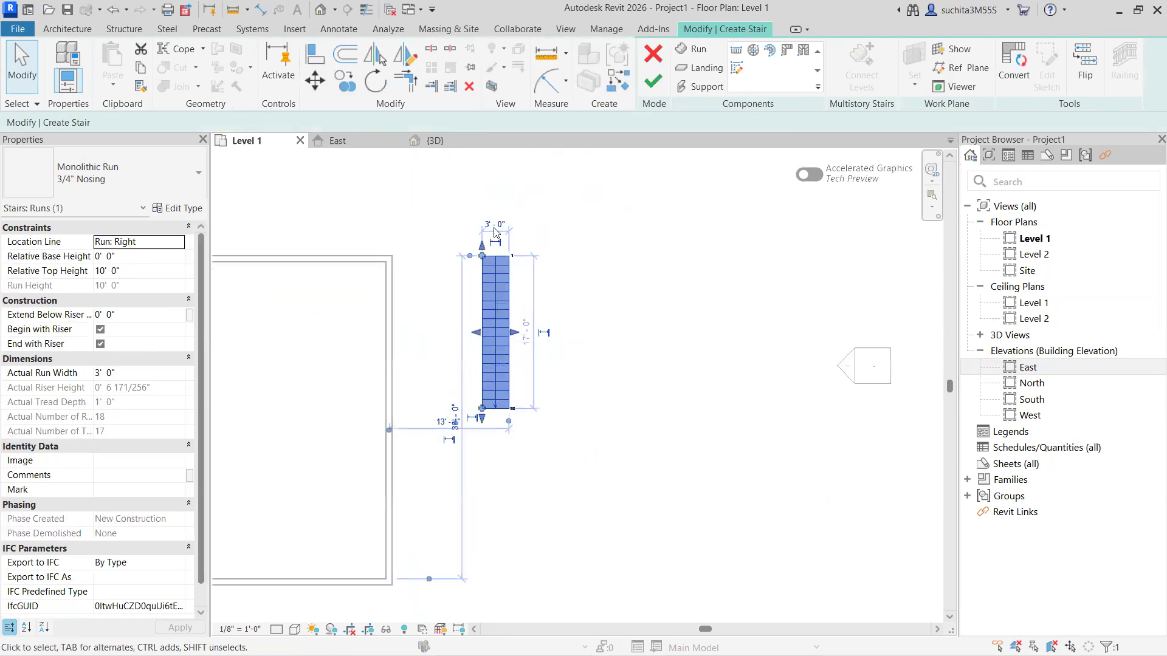
scroll(495, 232, up, 3)
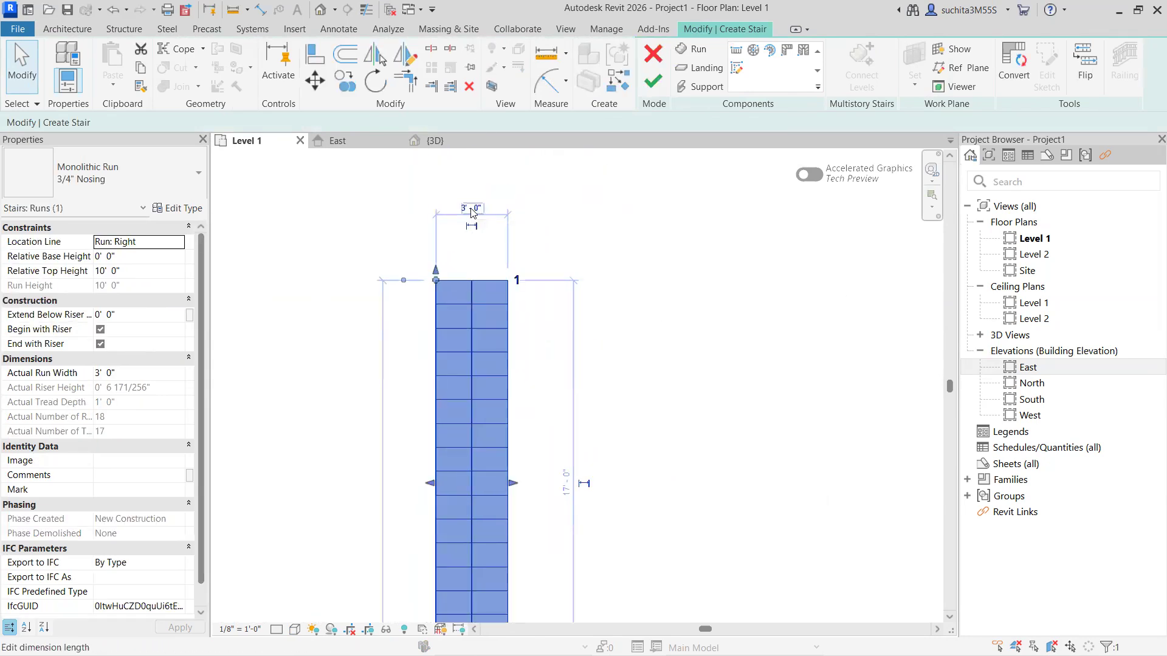
click(472, 209)
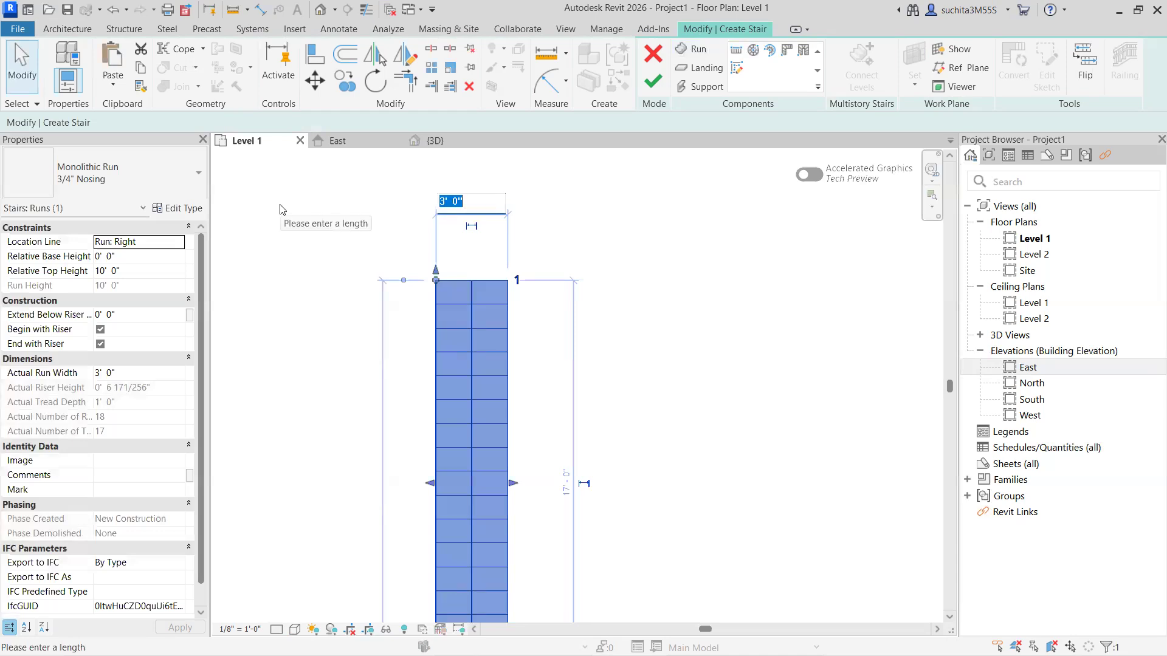
text(6')
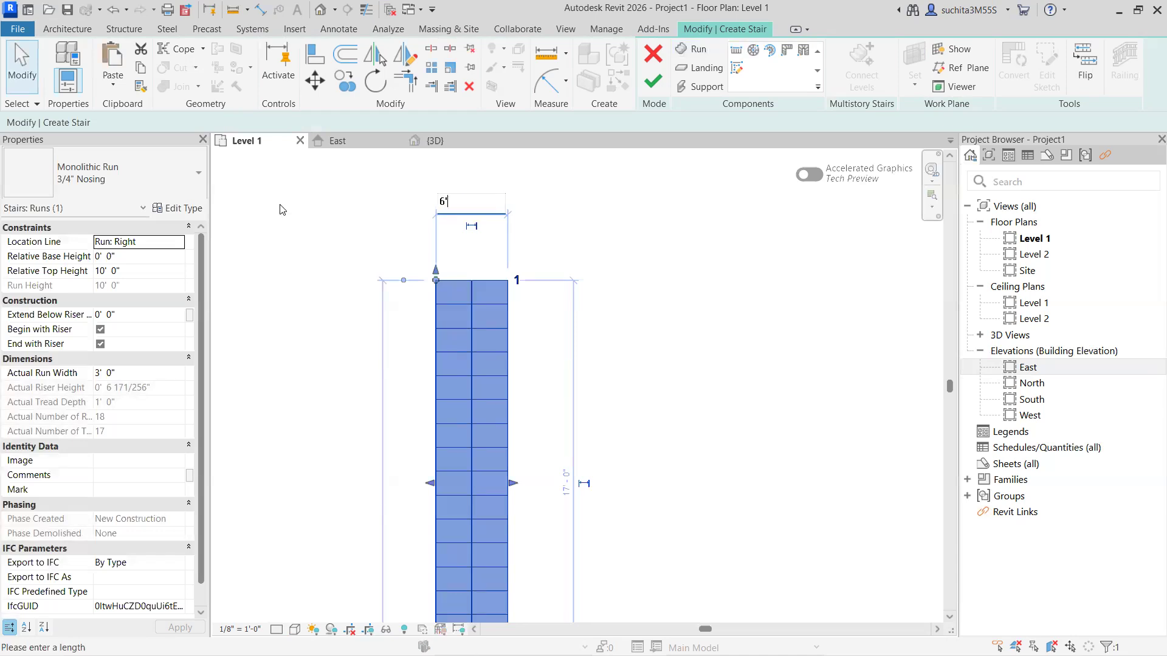
key(Return)
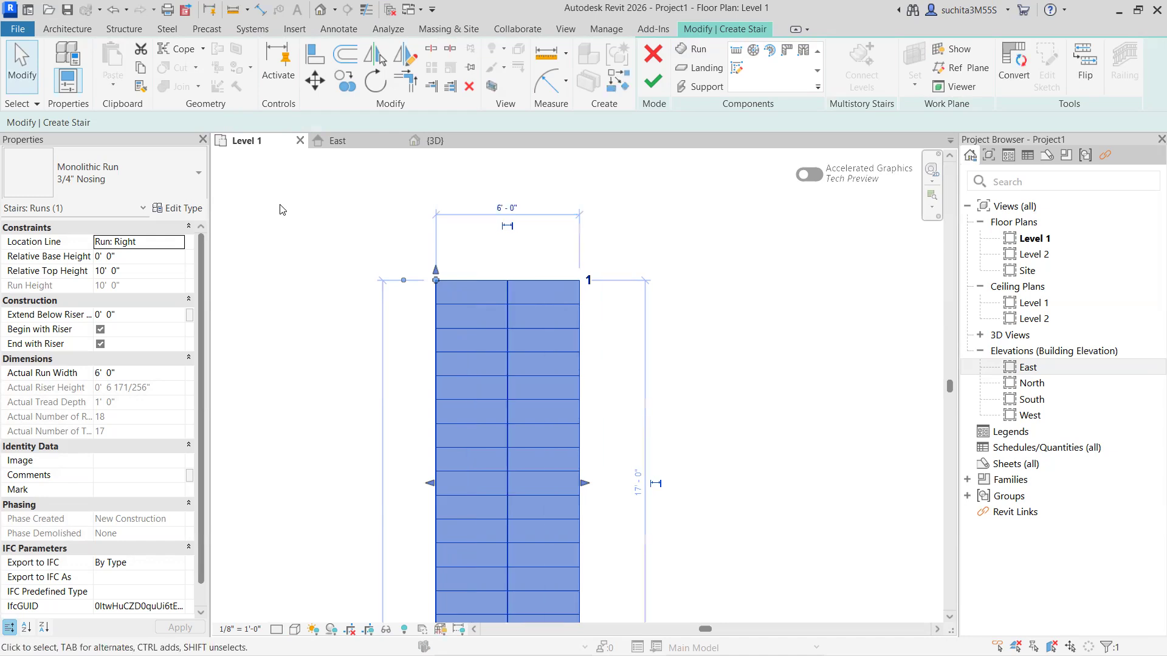
click(653, 81)
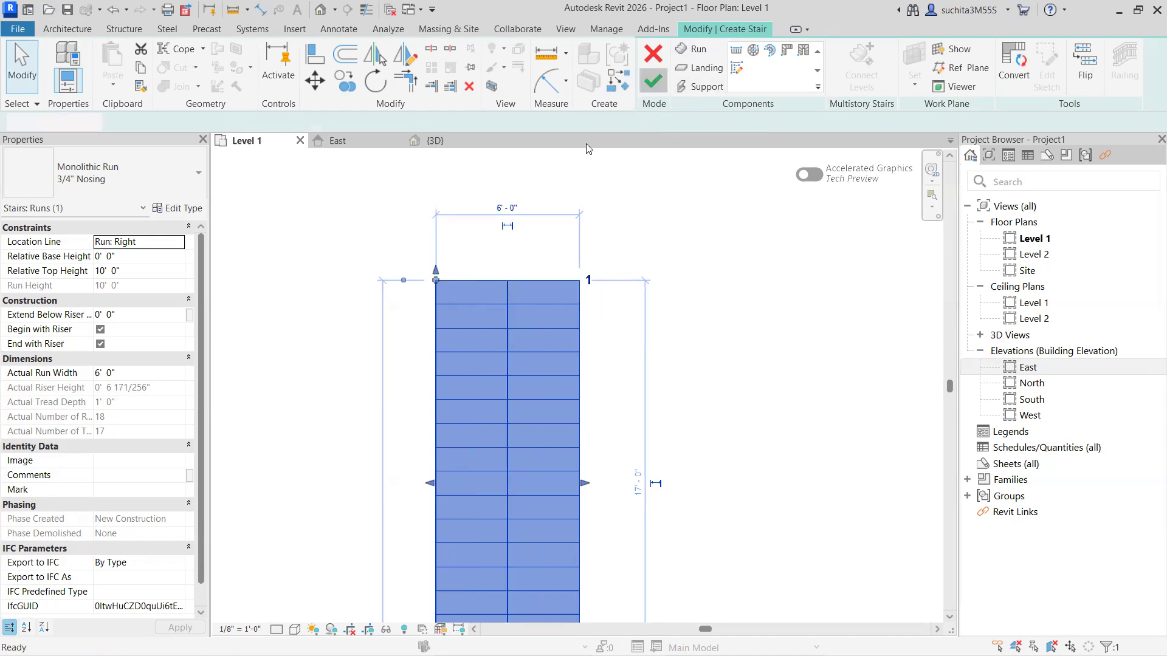
Check the widened stair in 3D, and delete it from the Level 1 plan.
click(436, 142)
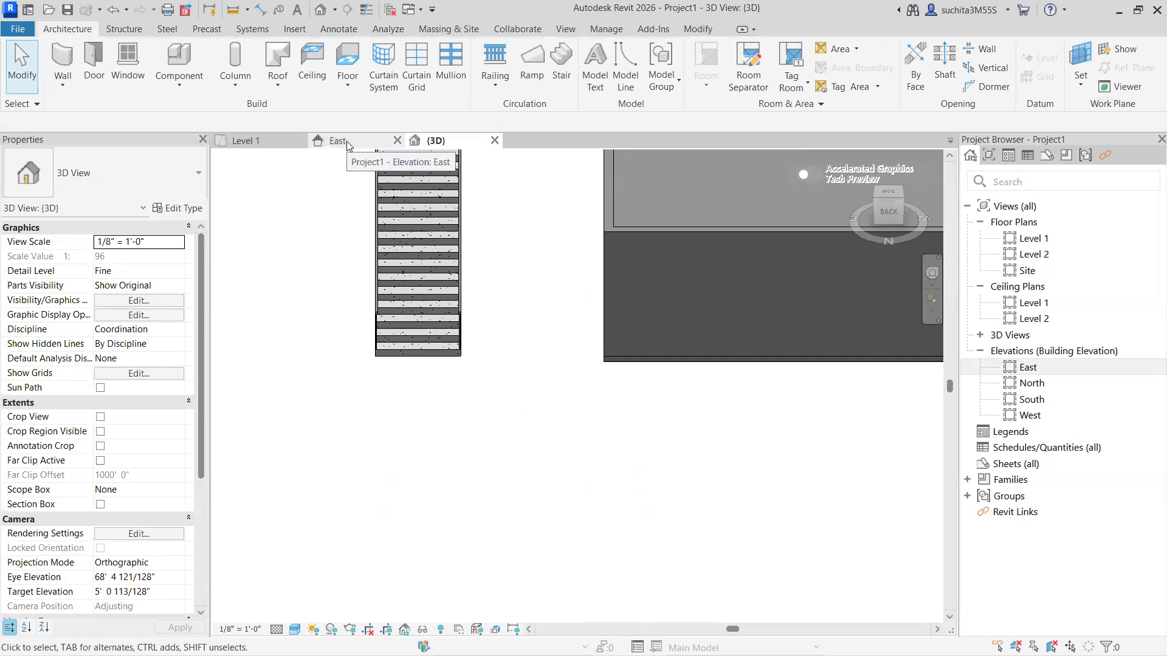
click(280, 144)
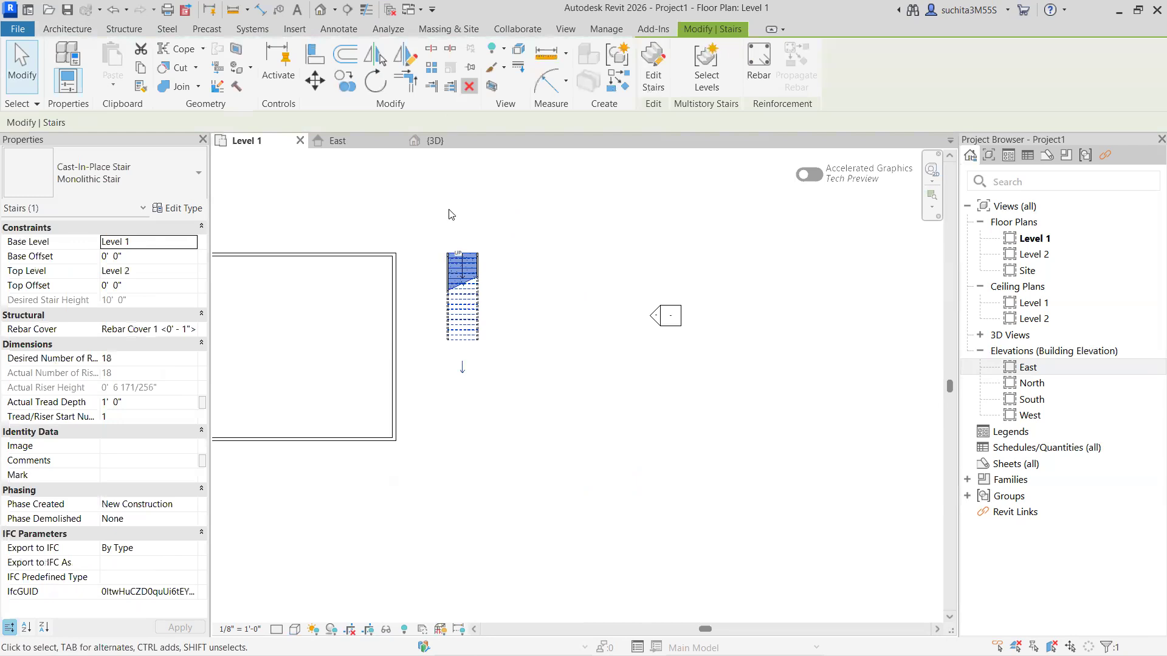
key(Delete)
scroll(460, 258, up, 3)
Start a new Cast-In-Place Monolithic Stair with an actual run width of 4' 0".
click(563, 85)
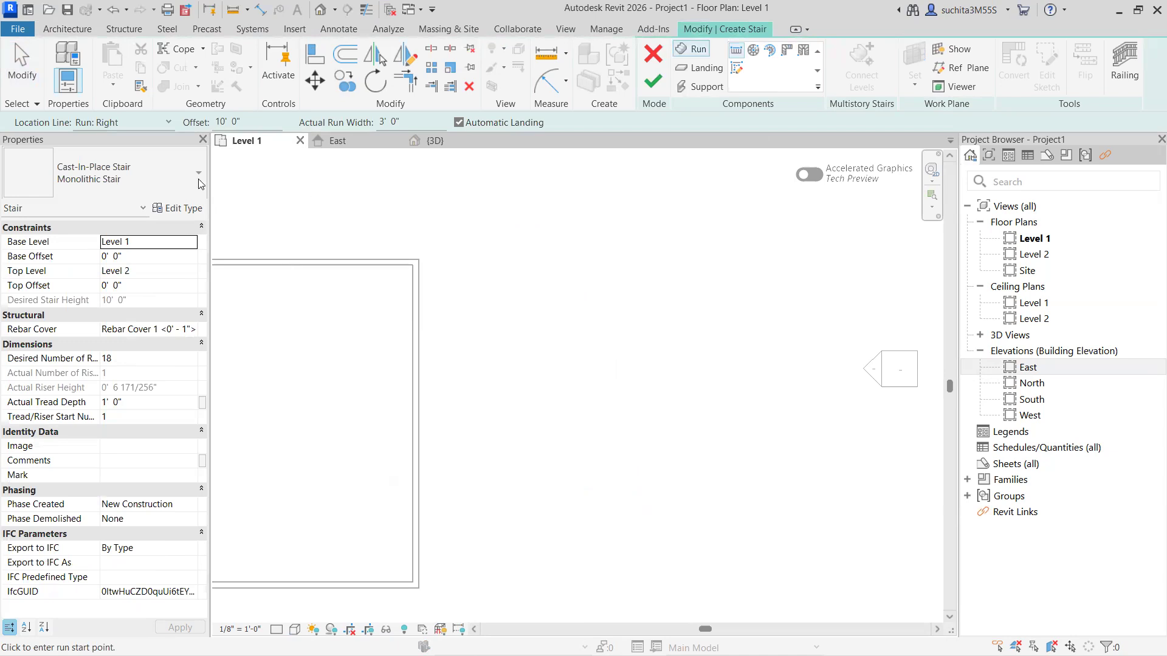
click(122, 173)
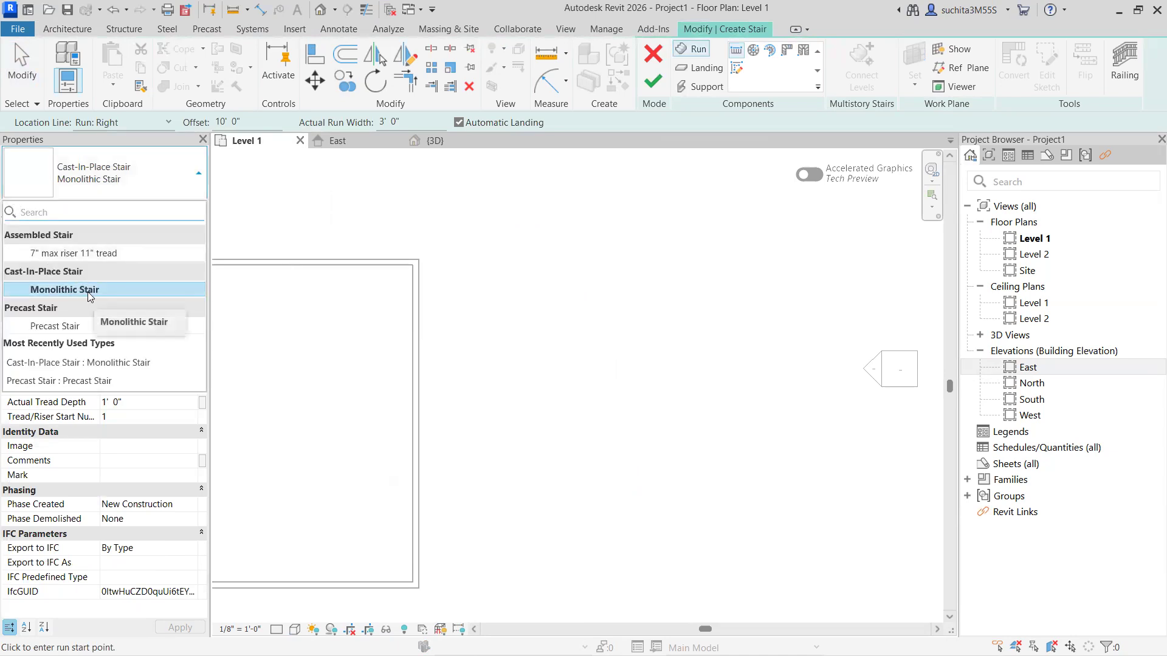
click(76, 284)
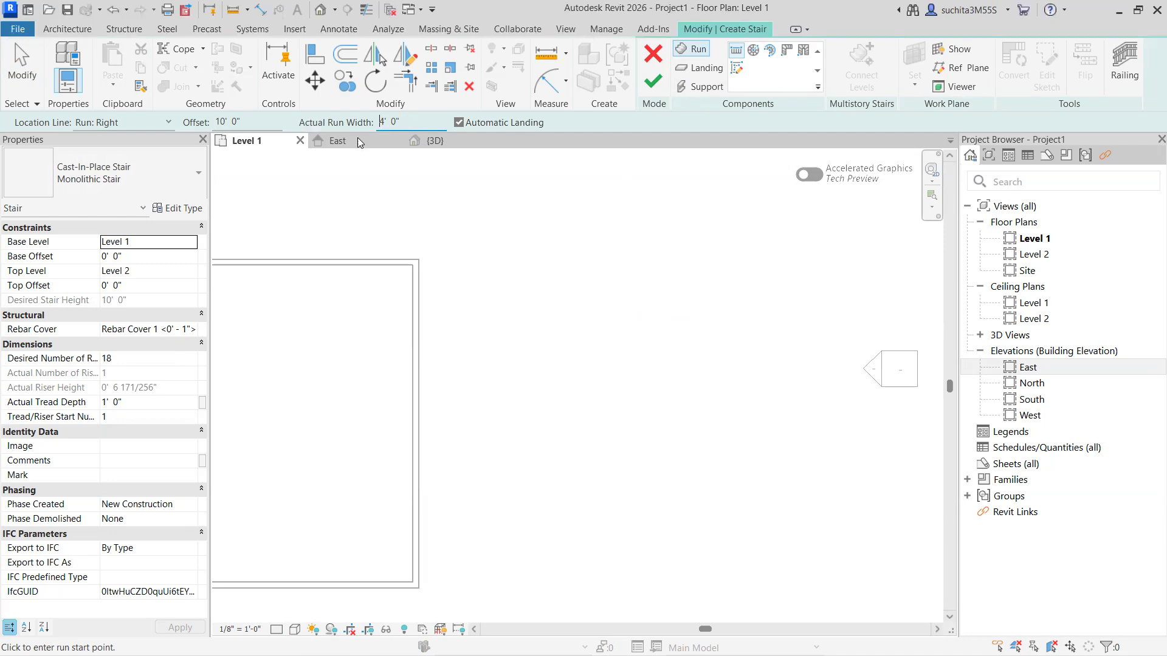
Draw the first run 9' 0" south along the east wall from the northeast outer corner, using 10 risers.
click(418, 260)
scroll(416, 330, up, 2)
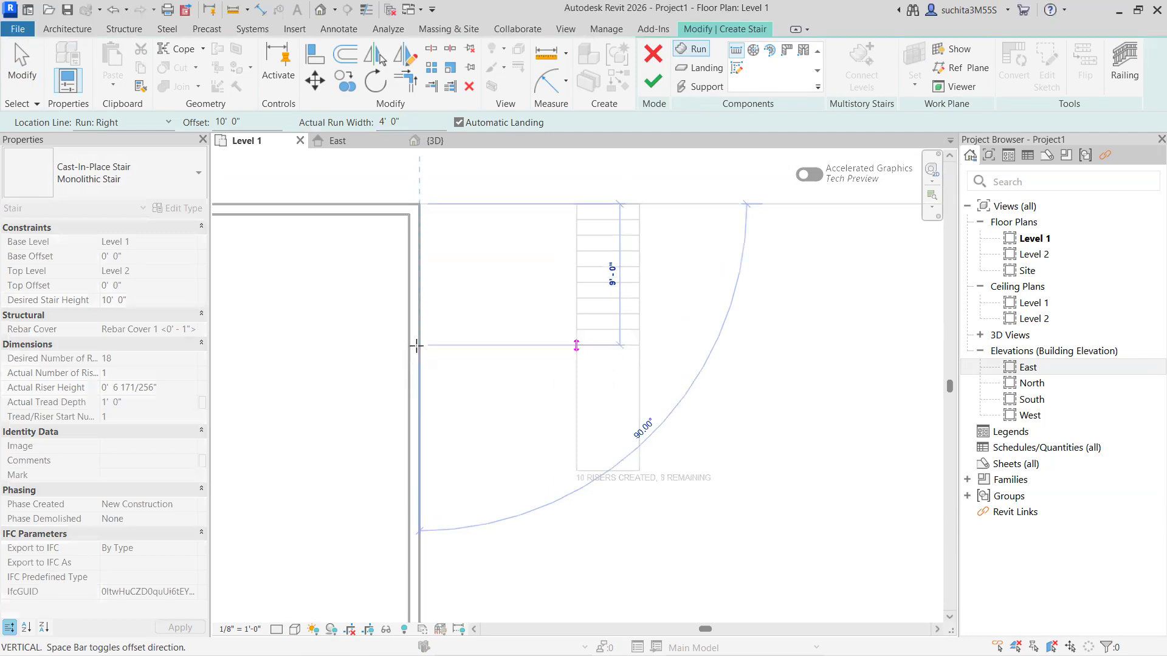
click(416, 344)
middle_drag(567, 350, 371, 386)
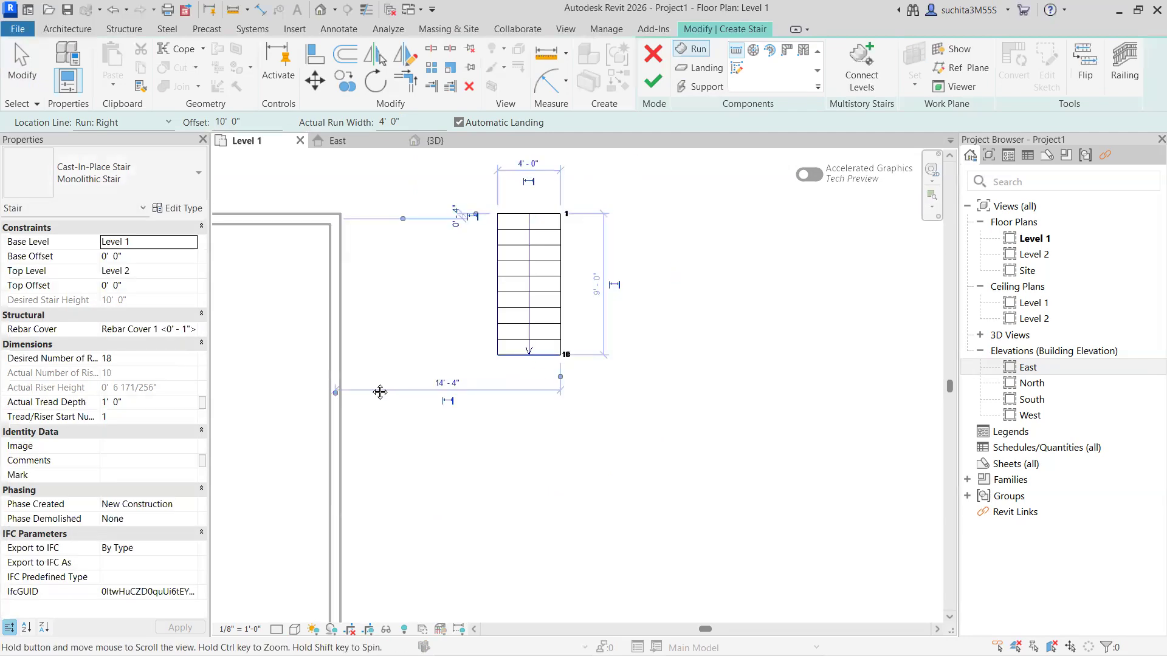
Draw the remaining 8 risers as a parallel run north with an automatic landing, and finish the U-shaped stair.
click(518, 379)
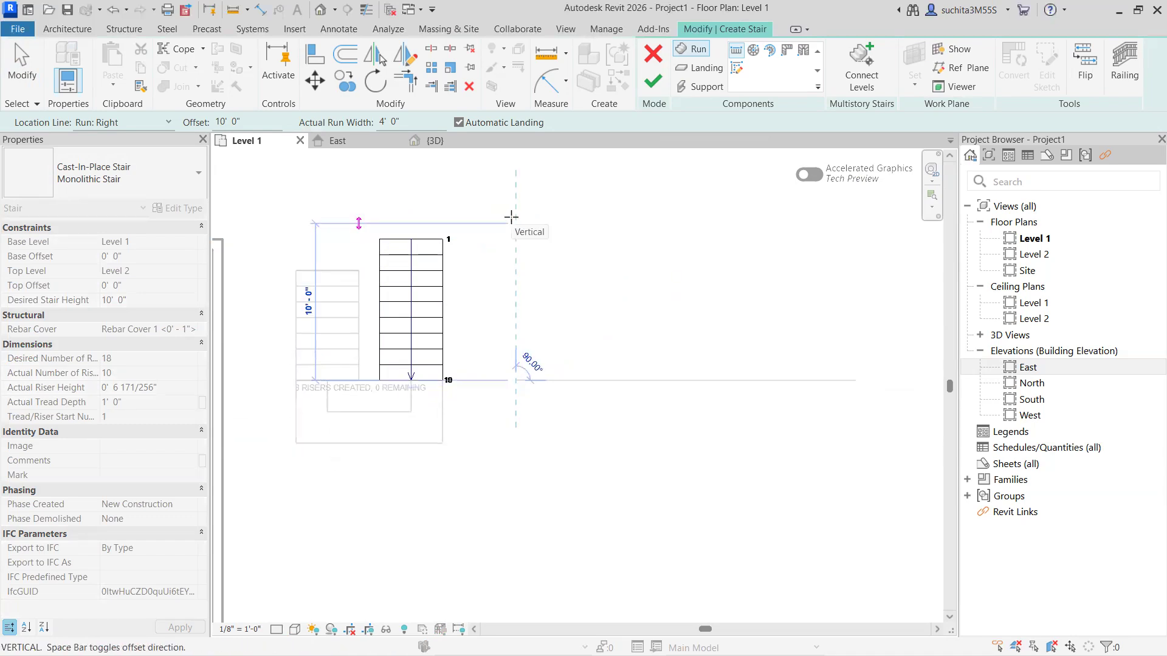
click(510, 217)
click(654, 80)
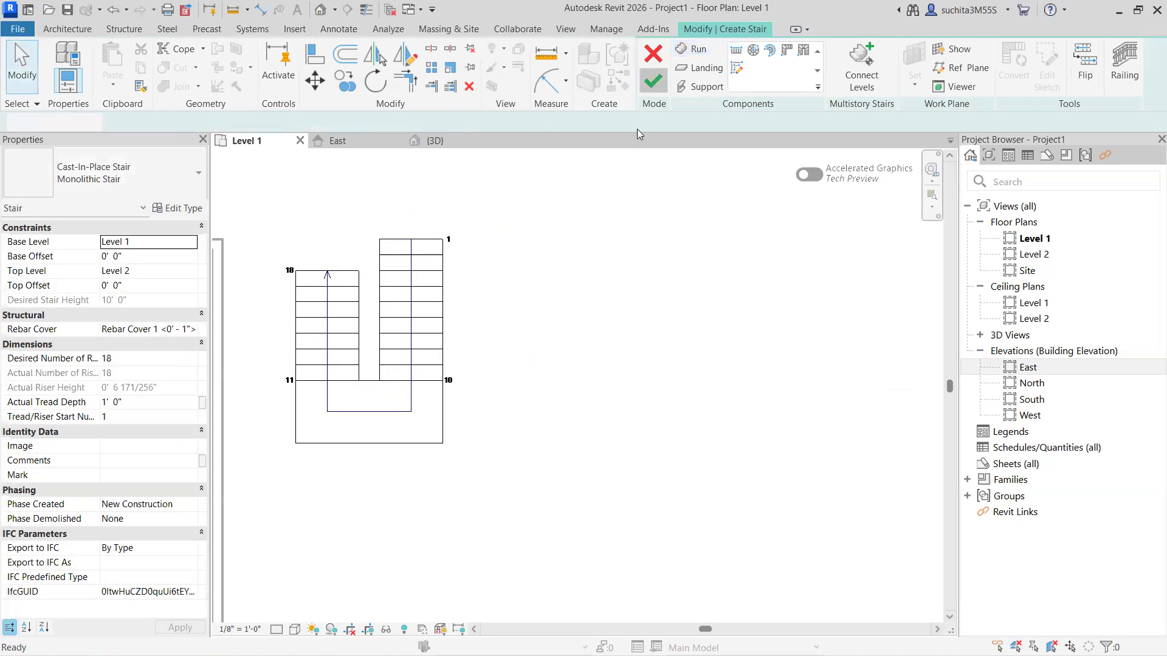
Inspect the U-shaped stair in the 3D view from a different angle.
click(442, 143)
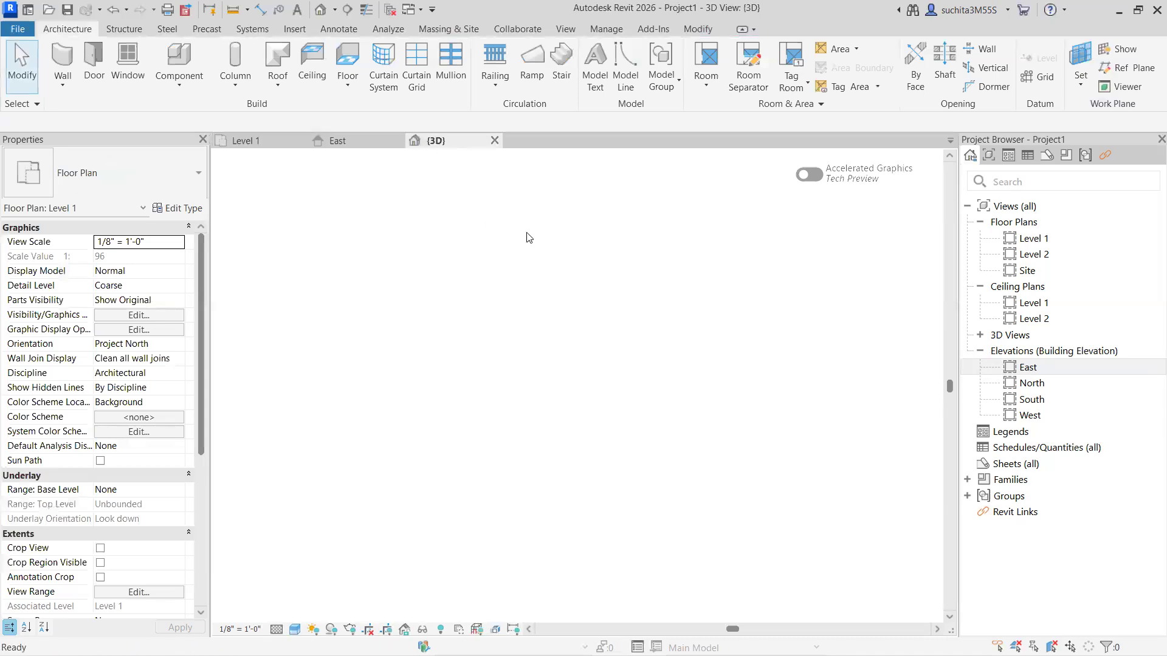
click(873, 205)
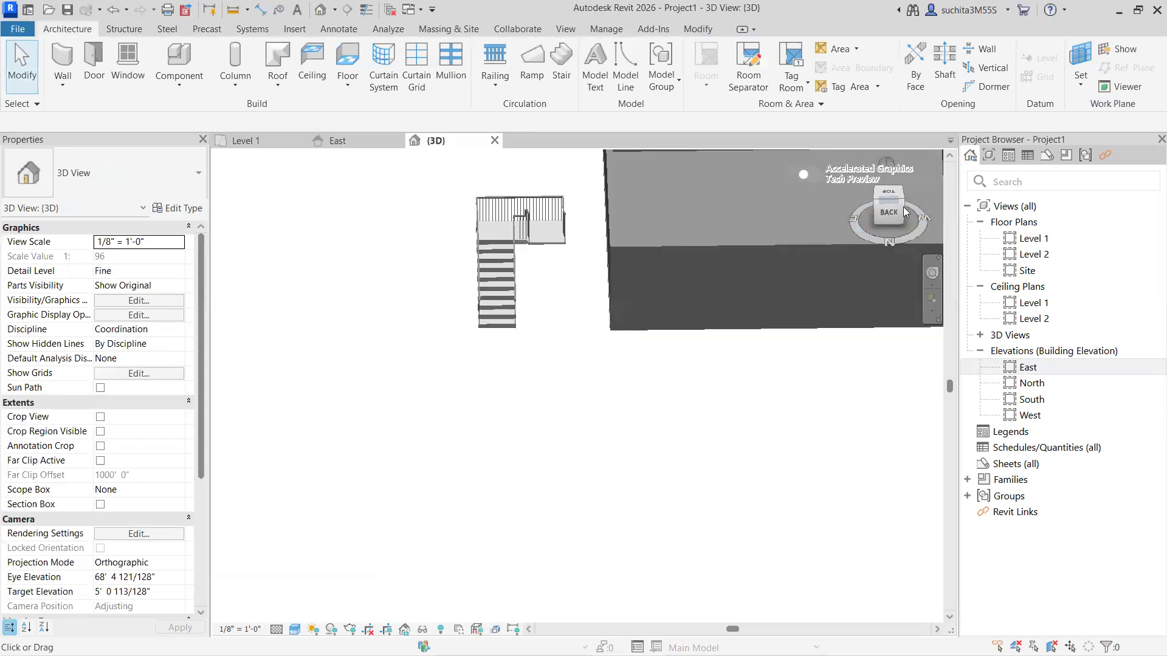
Select both railings on the L-shaped landing stair and change their type to Glass Panel - Bottom Fill.
scroll(716, 384, up, 3)
middle_drag(716, 384, 490, 353)
scroll(496, 389, down, 3)
scroll(502, 426, up, 2)
middle_drag(495, 421, 492, 393)
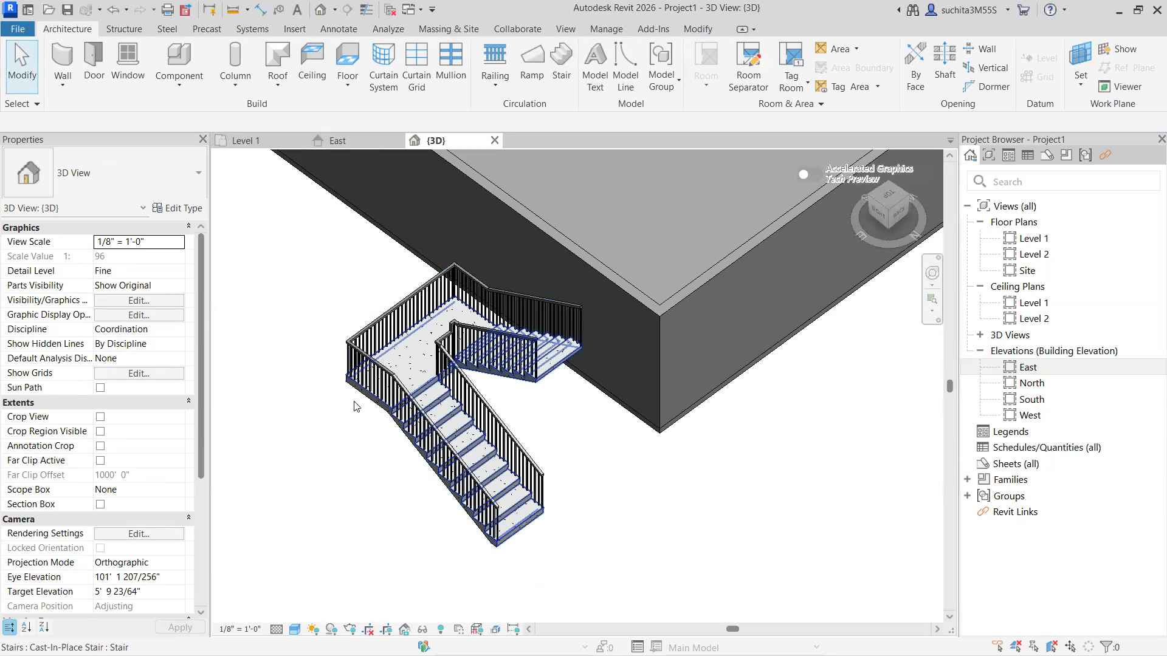
scroll(390, 419, up, 2)
click(398, 290)
key(s)
key(a)
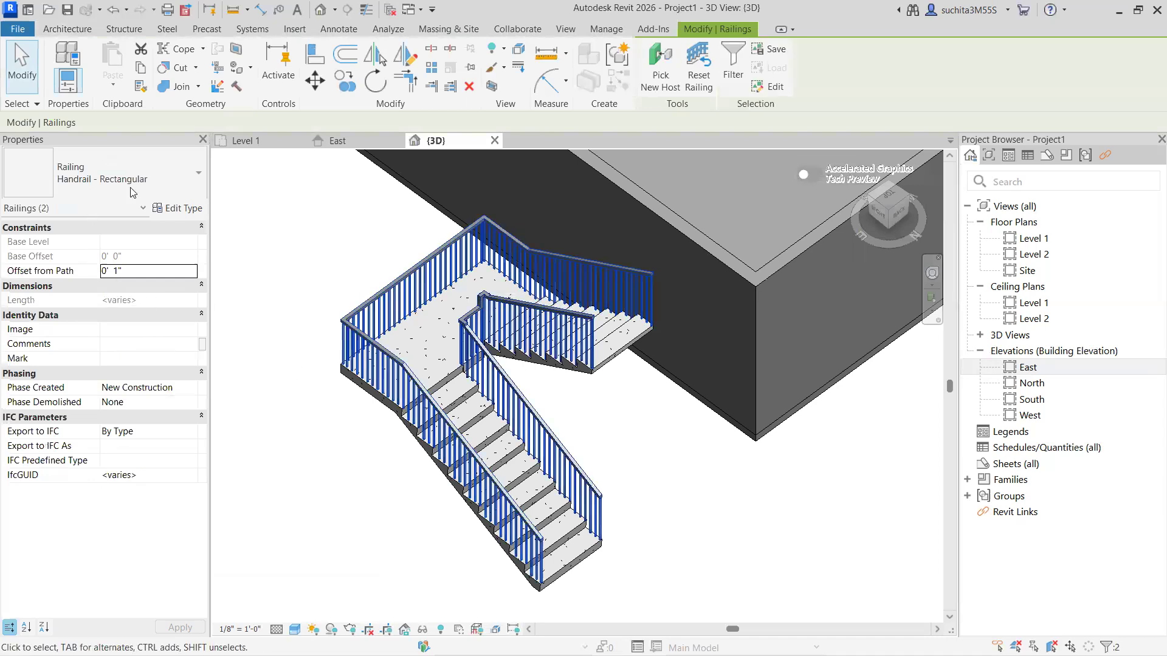
click(104, 183)
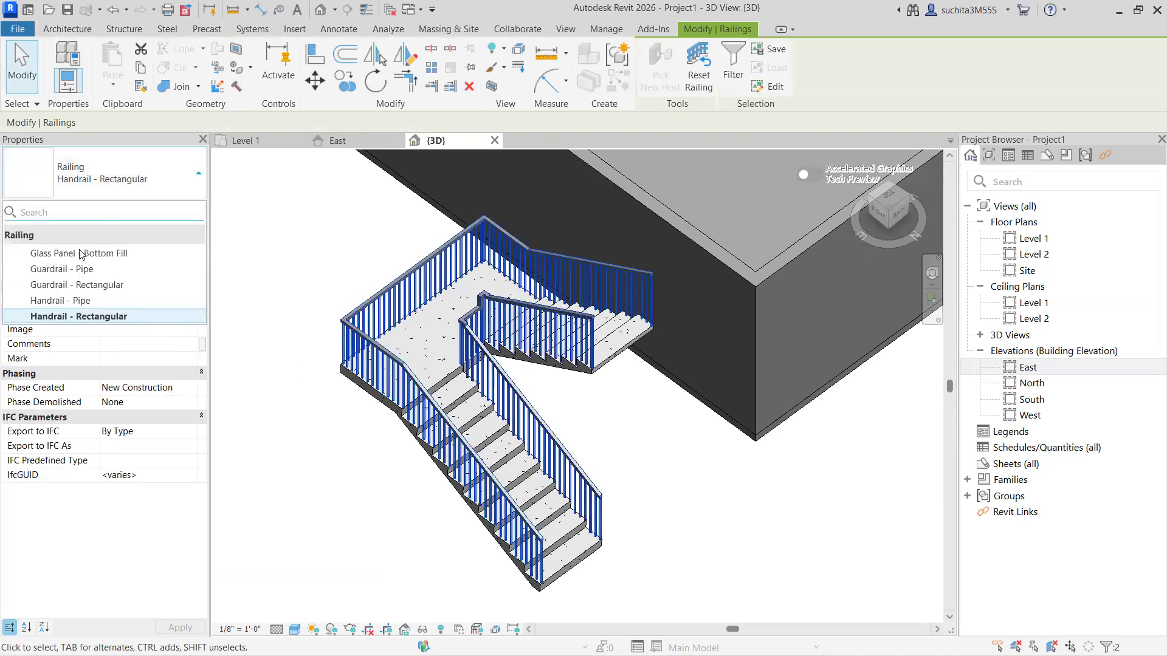
click(129, 263)
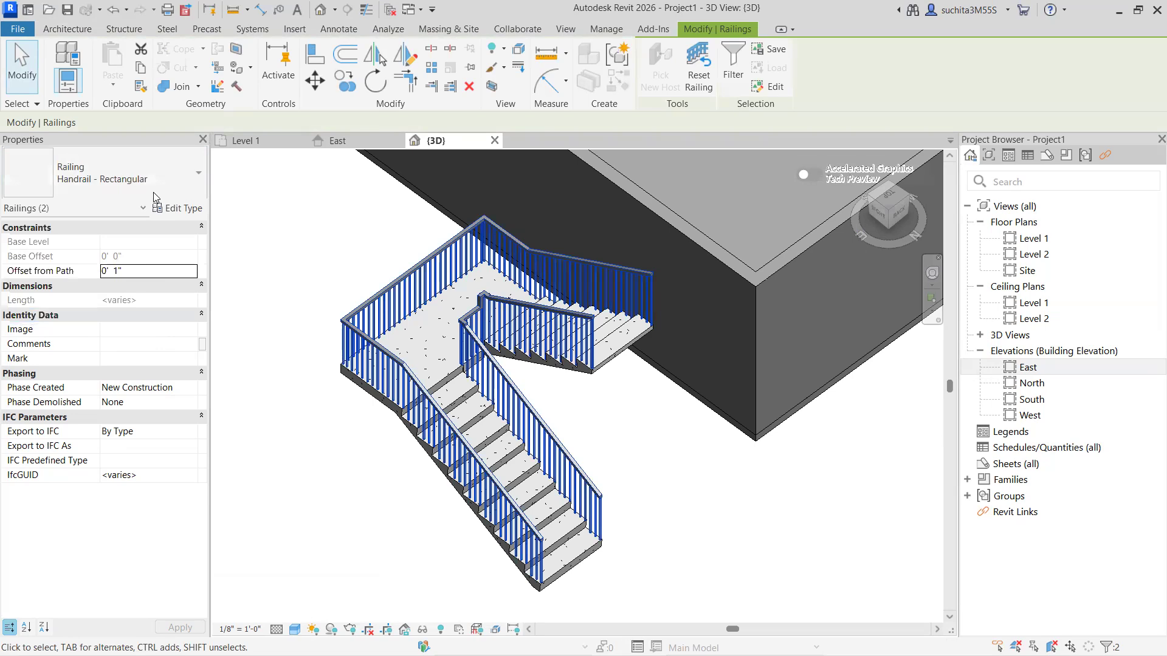
scroll(411, 342, up, 2)
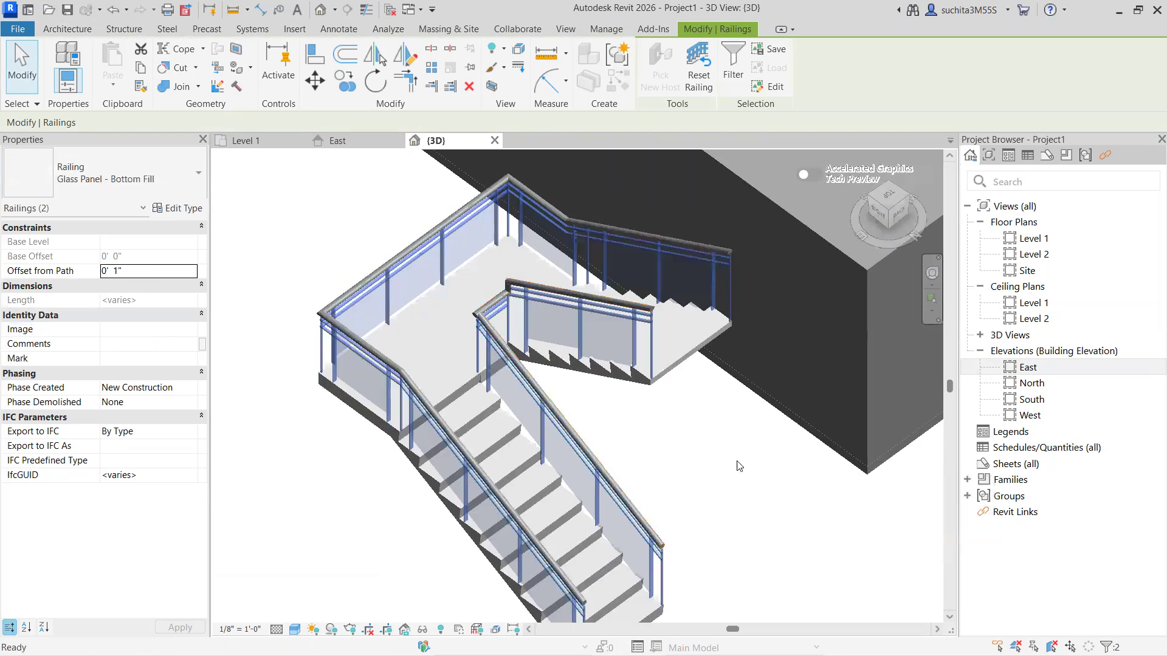
scroll(695, 496, down, 2)
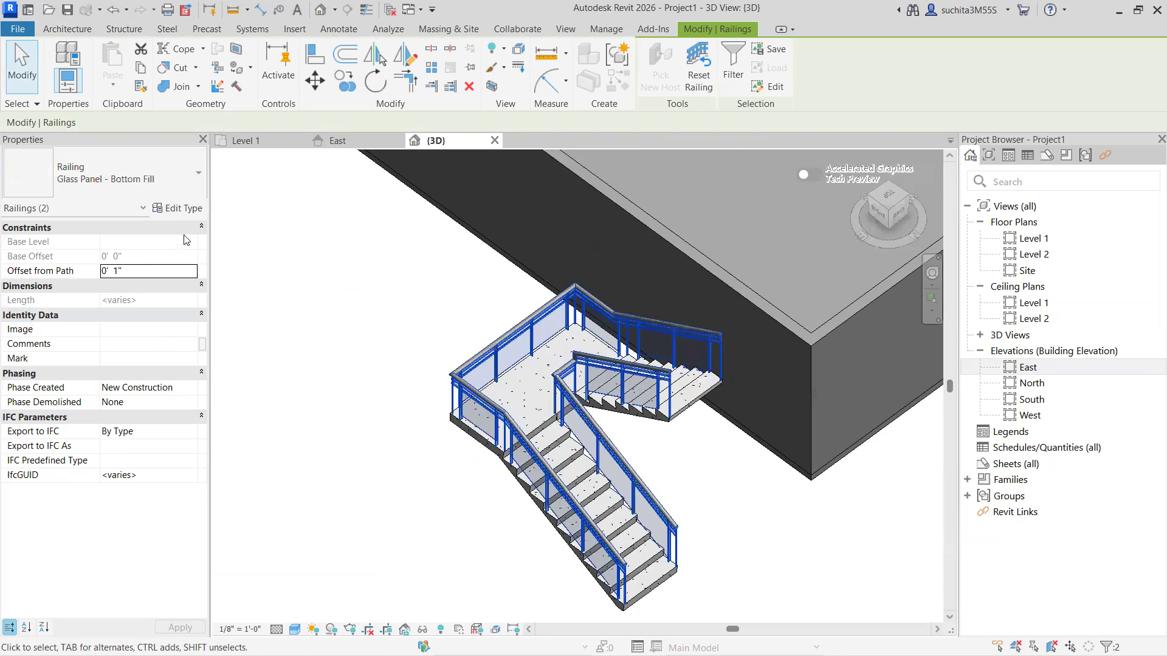
Try the Guardrail - Pipe type on both selected railings and replace it with Guardrail - Rectangular.
click(105, 177)
click(90, 270)
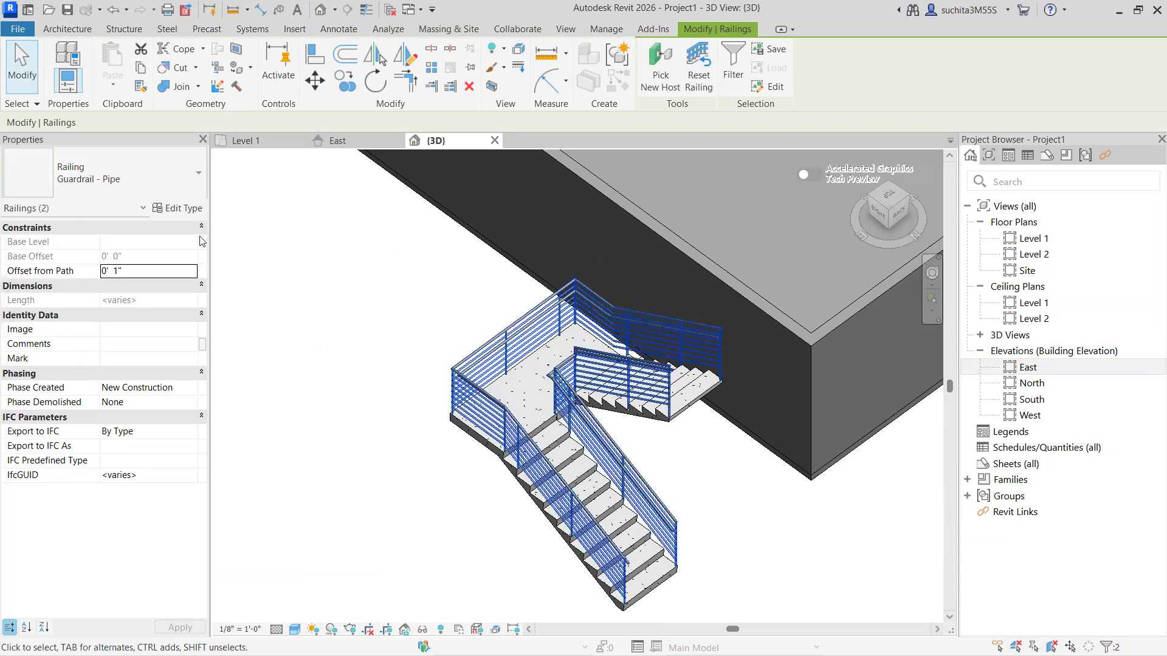
click(154, 175)
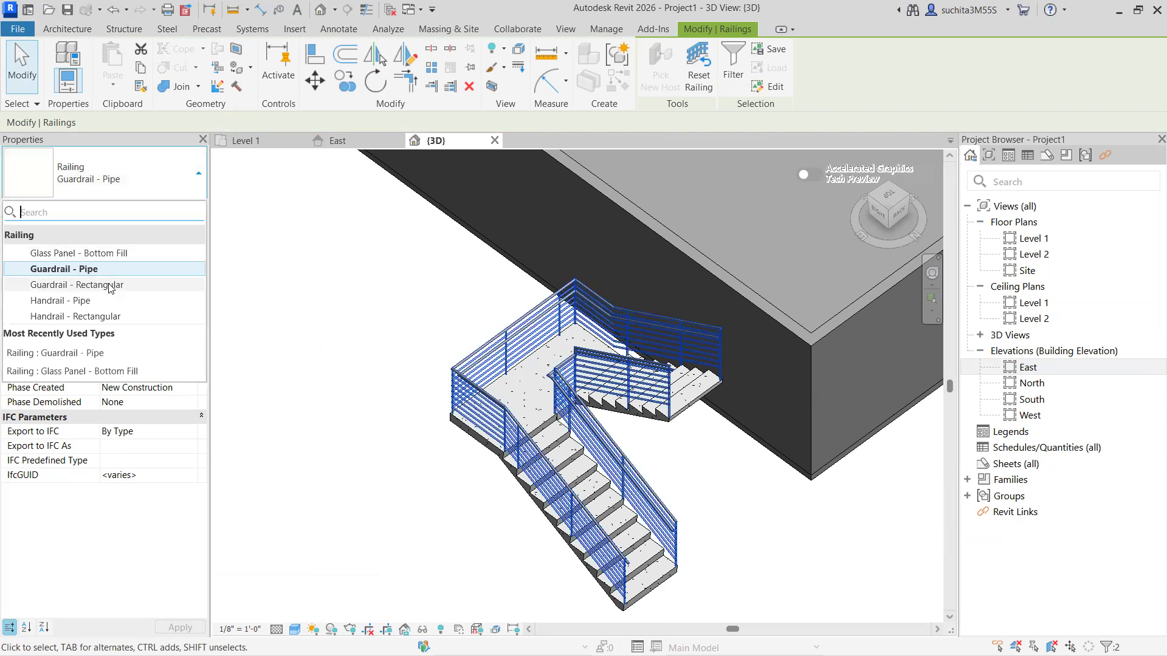
click(111, 286)
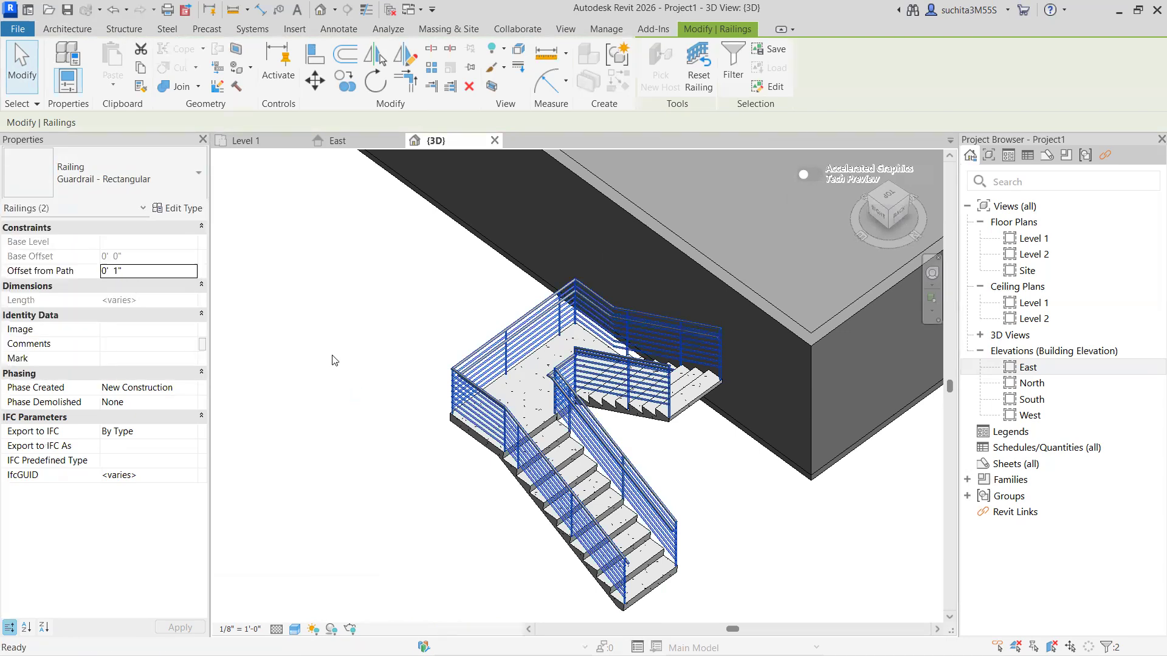
scroll(343, 358, up, 3)
scroll(374, 399, down, 2)
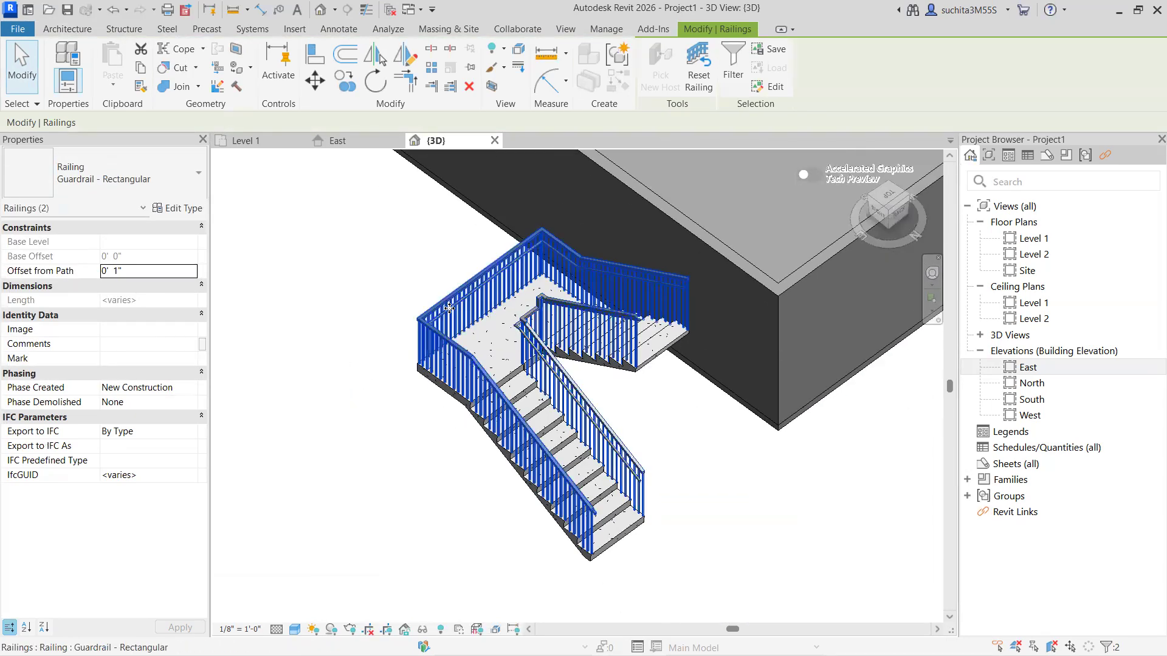
Delete the outer railing and the inner railing from the stair.
click(439, 305)
click(469, 86)
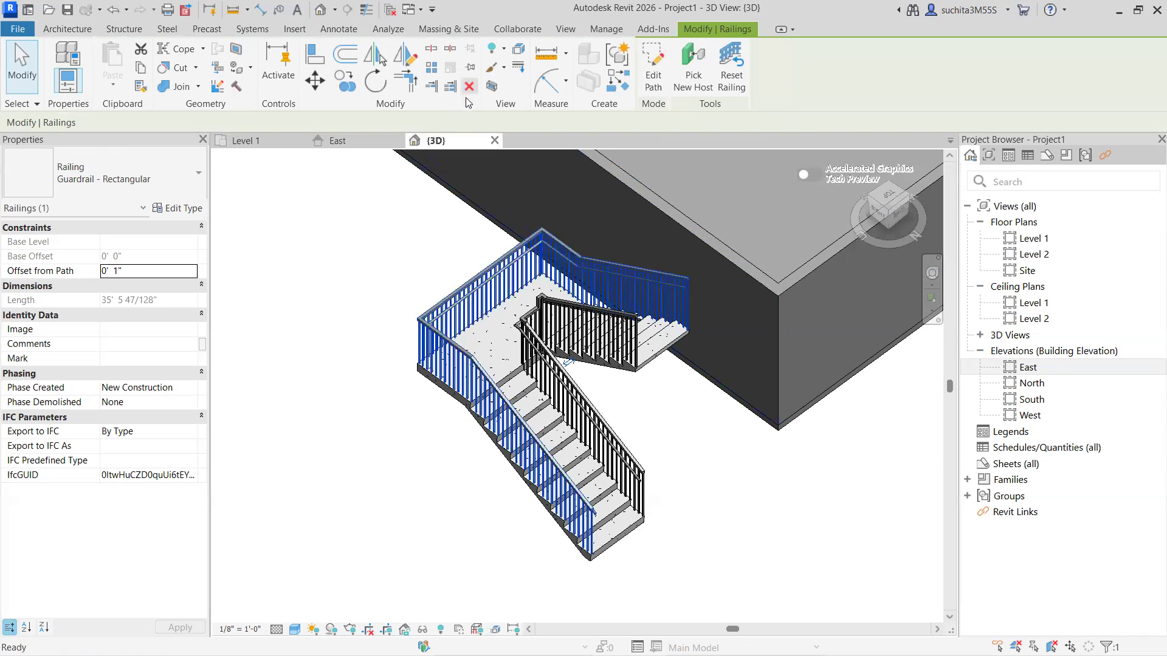
click(538, 306)
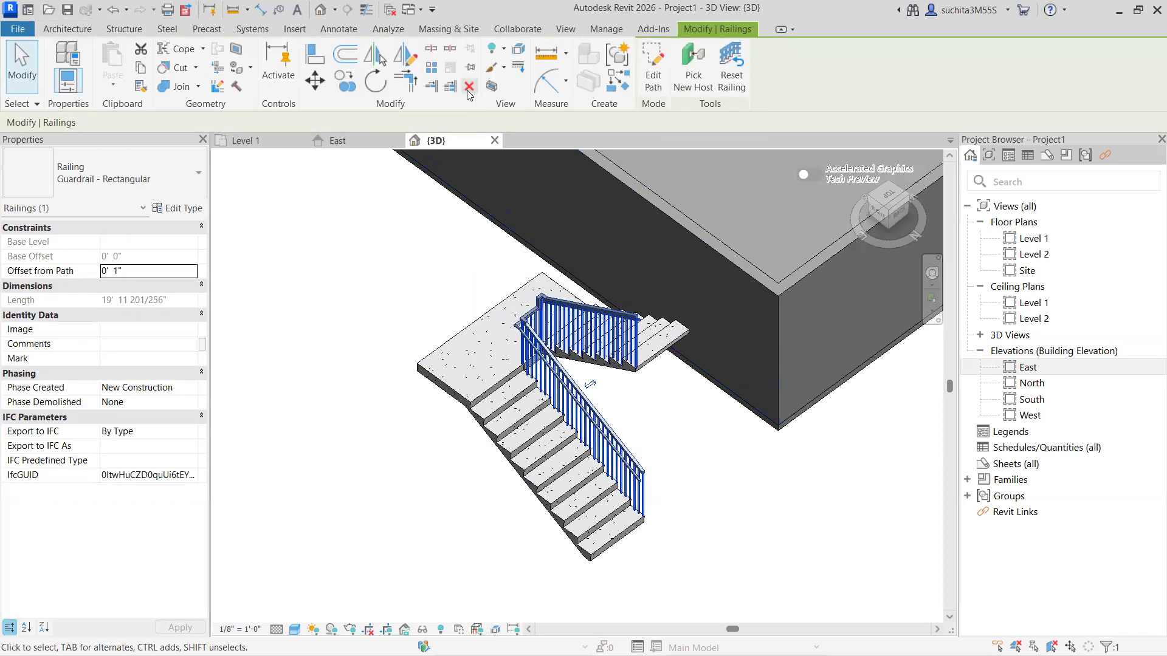
click(468, 87)
Place Glass Panel - Bottom Fill railings on the bare stair, positioned on the treads, and dismiss the warning.
click(494, 79)
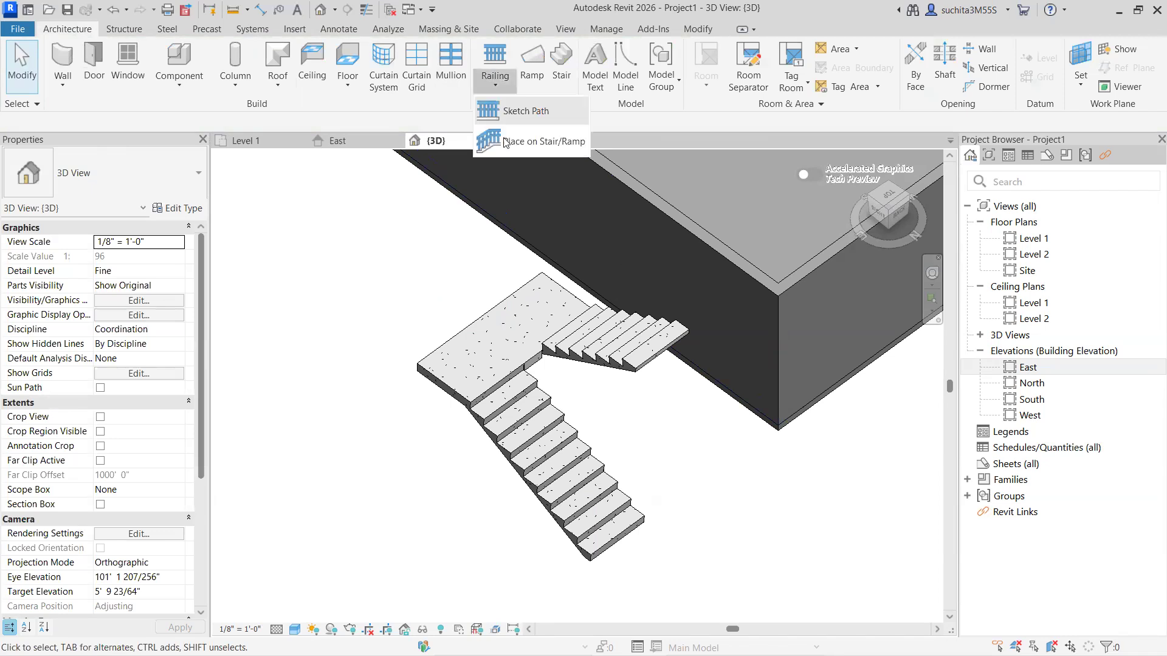
click(535, 141)
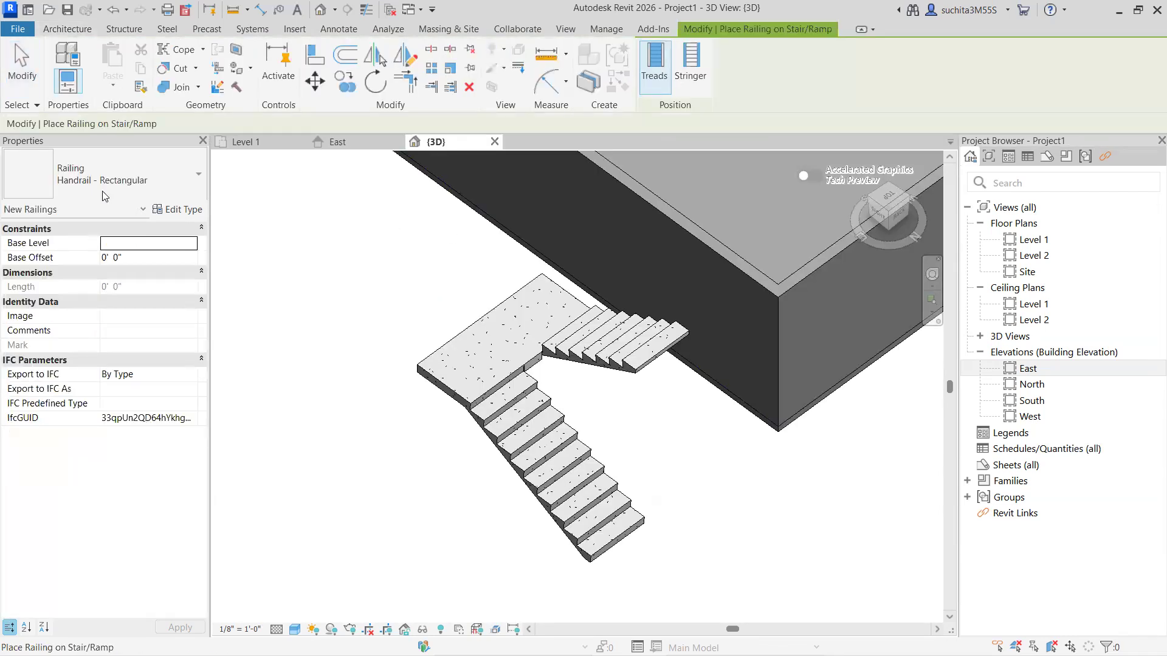
click(102, 196)
click(67, 166)
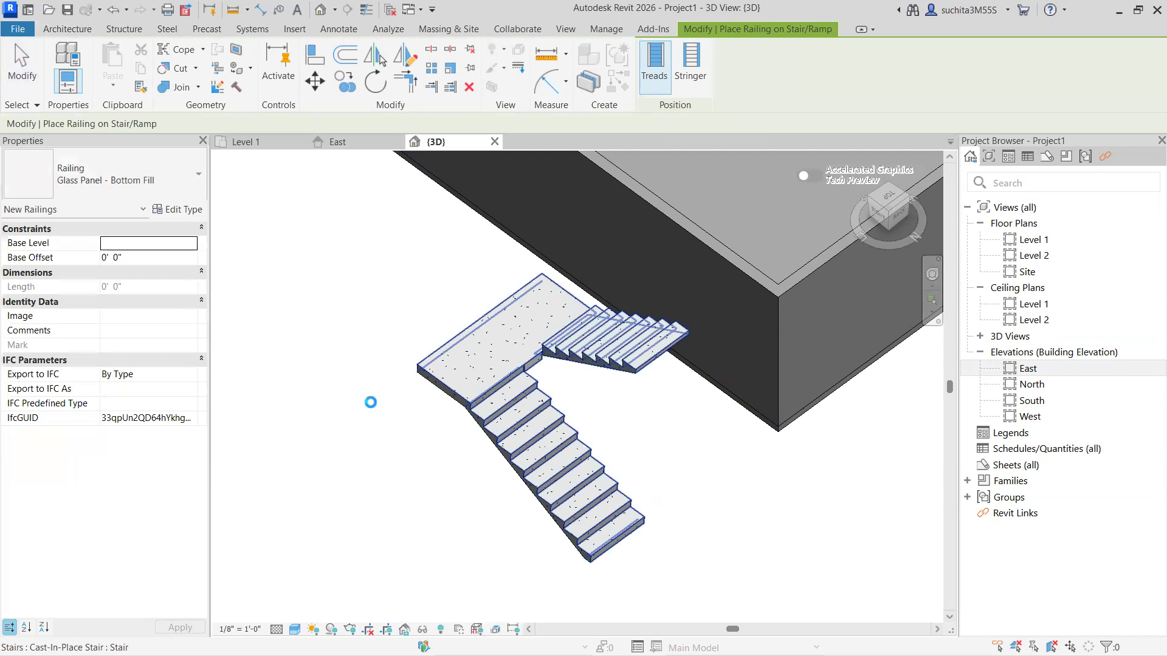
drag(933, 486, 788, 454)
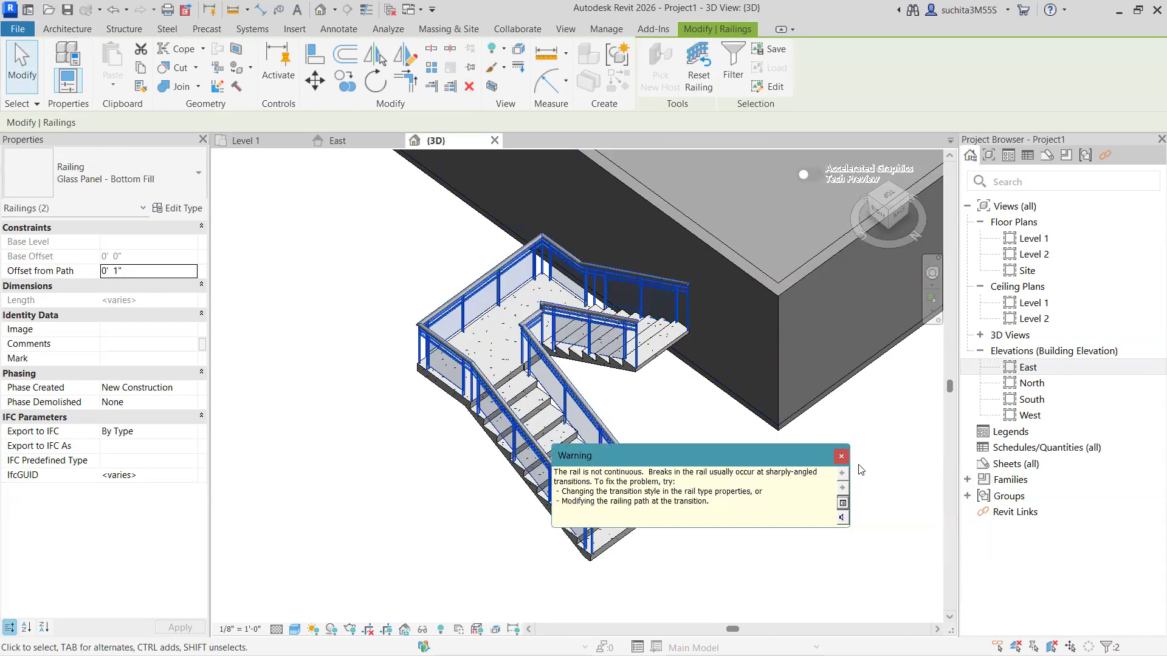
click(843, 456)
scroll(373, 396, down, 6)
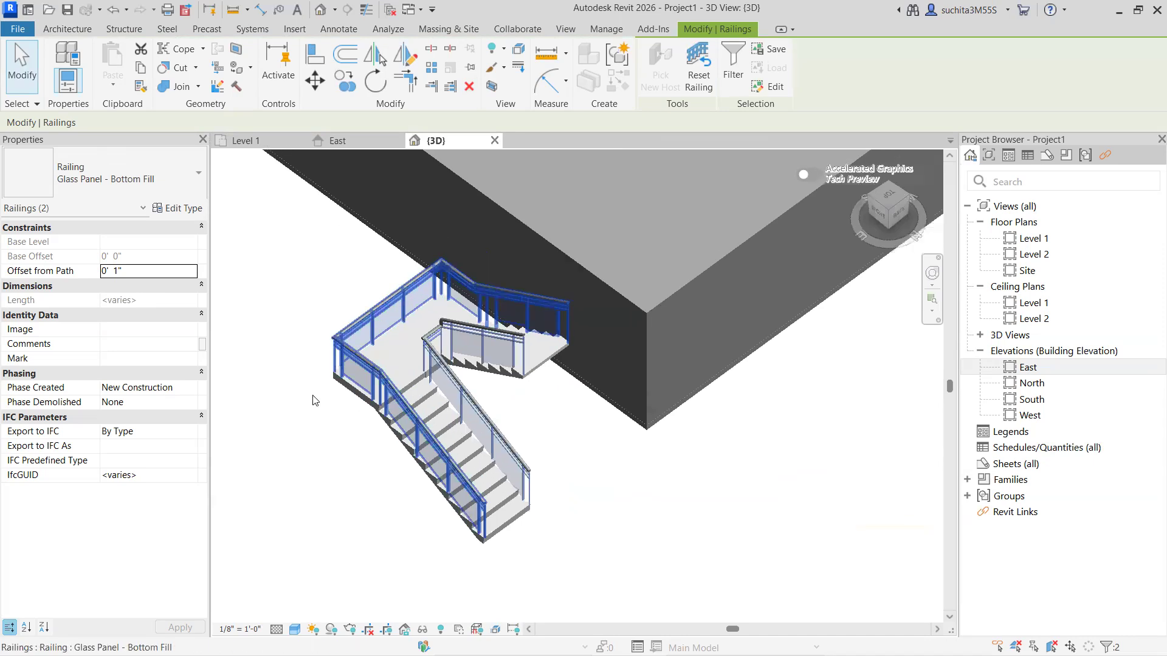
scroll(296, 407, down, 2)
scroll(319, 406, up, 2)
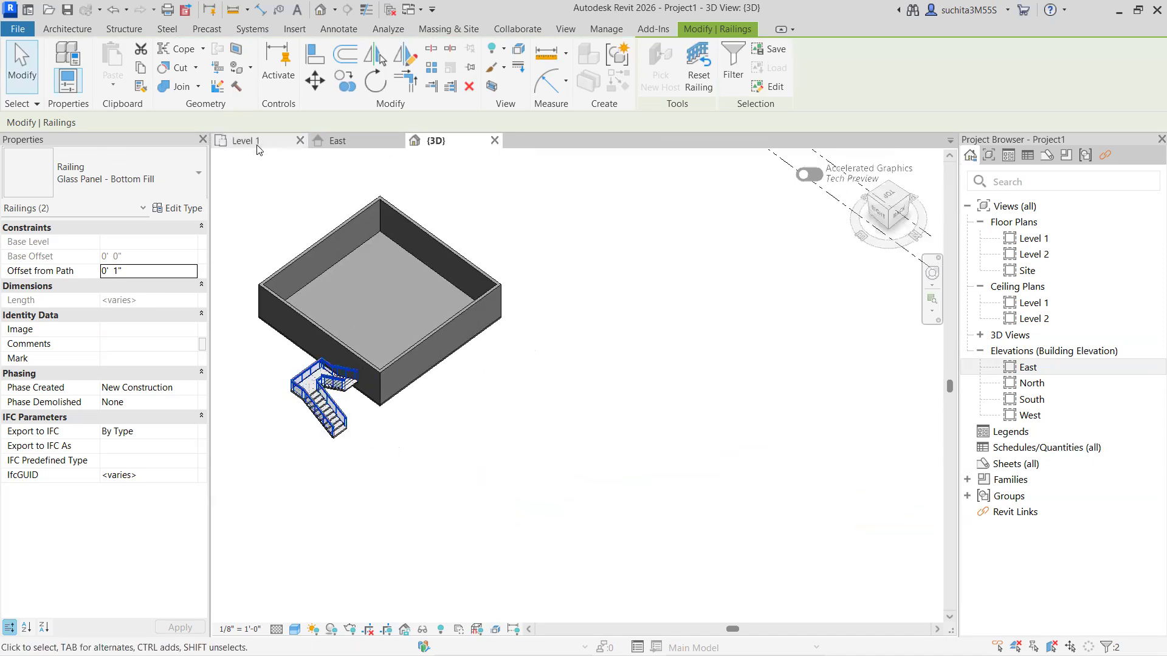
Switch from the 3D view to the Level 1 floor plan for laying out another stair.
click(259, 149)
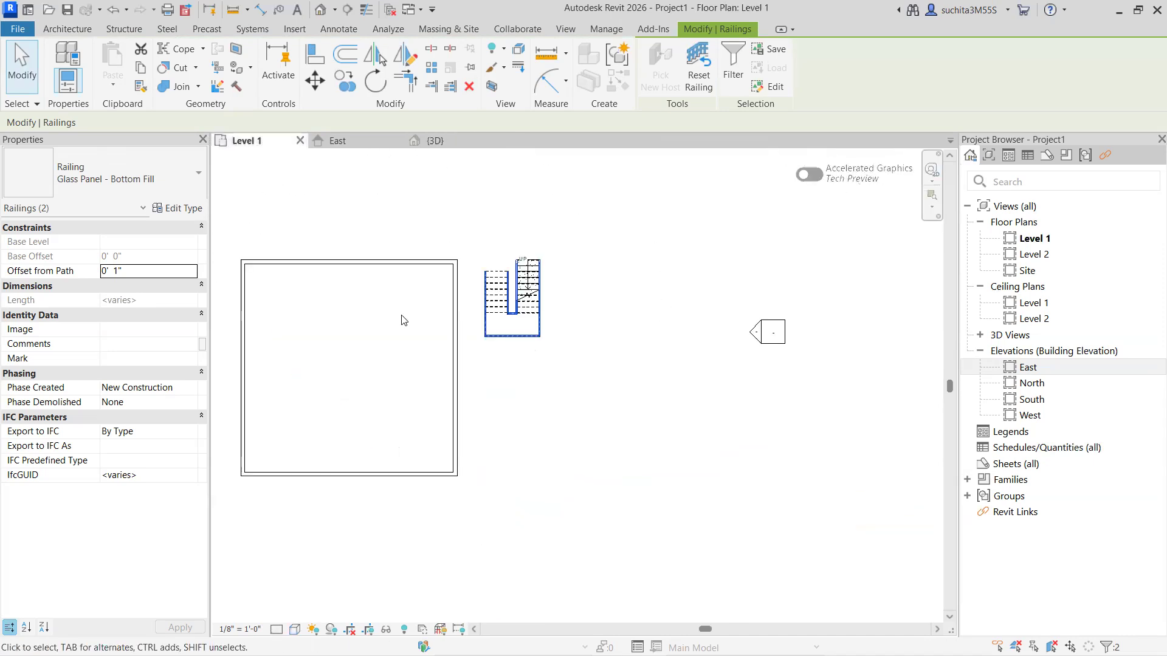
click(72, 29)
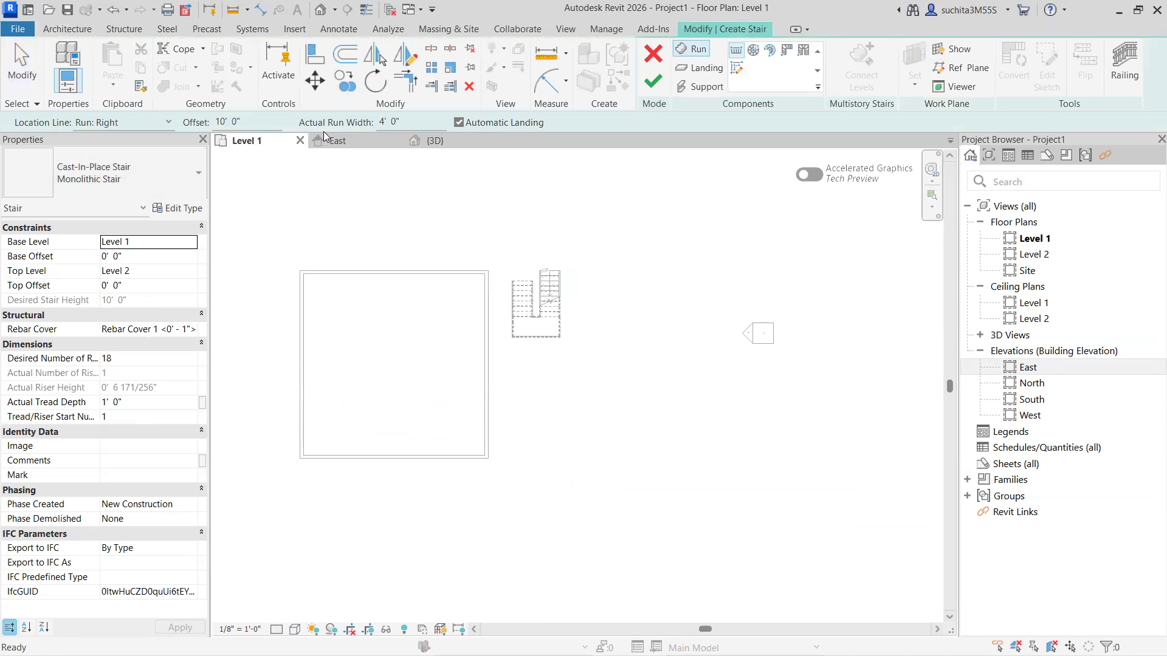
scroll(562, 348, up, 1)
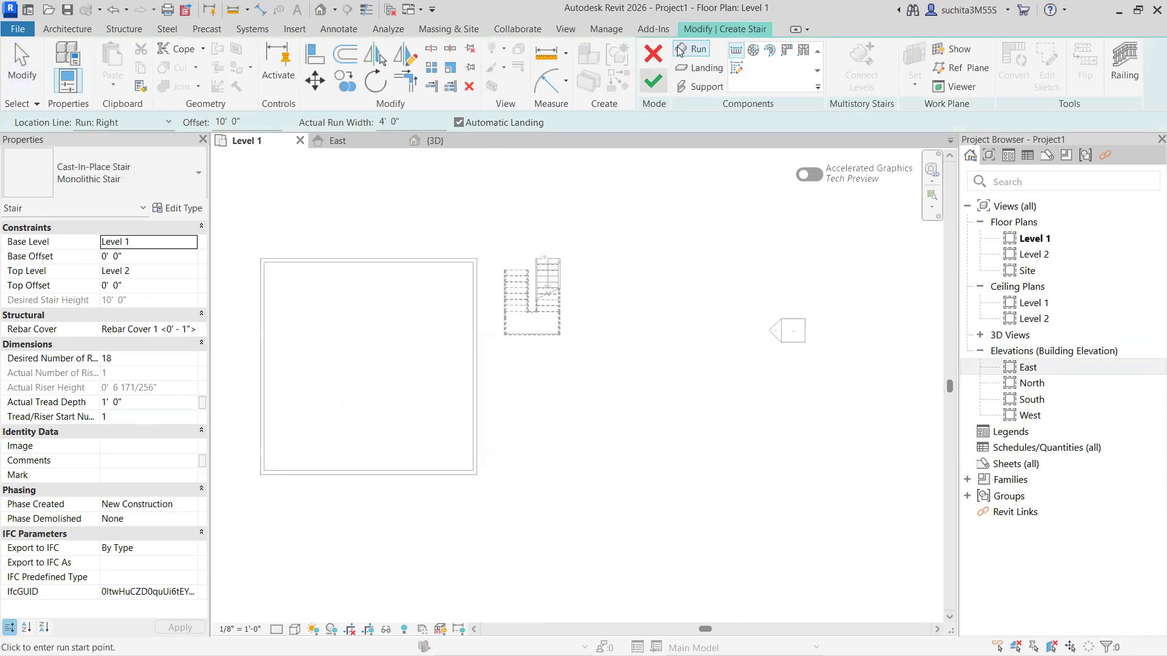
scroll(621, 335, up, 1)
middle_drag(599, 346, 527, 326)
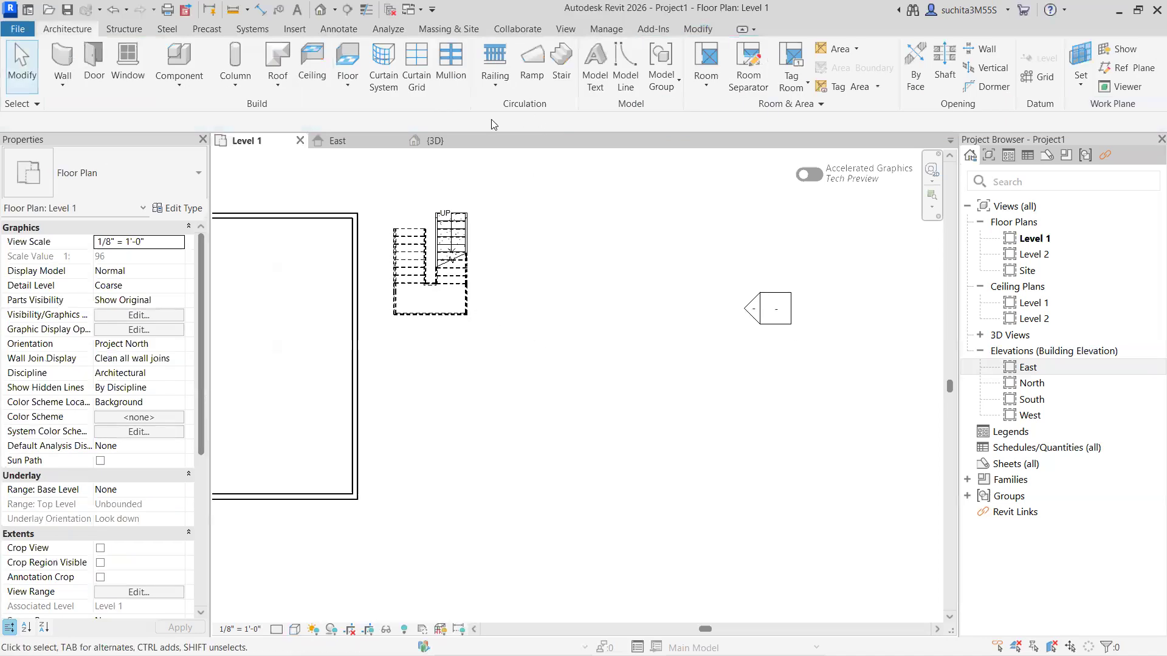
Draw the new stair's first straight run 9' 0" long with 10 risers beside the existing stair, using Run: Right and a 0' 0" offset.
click(561, 61)
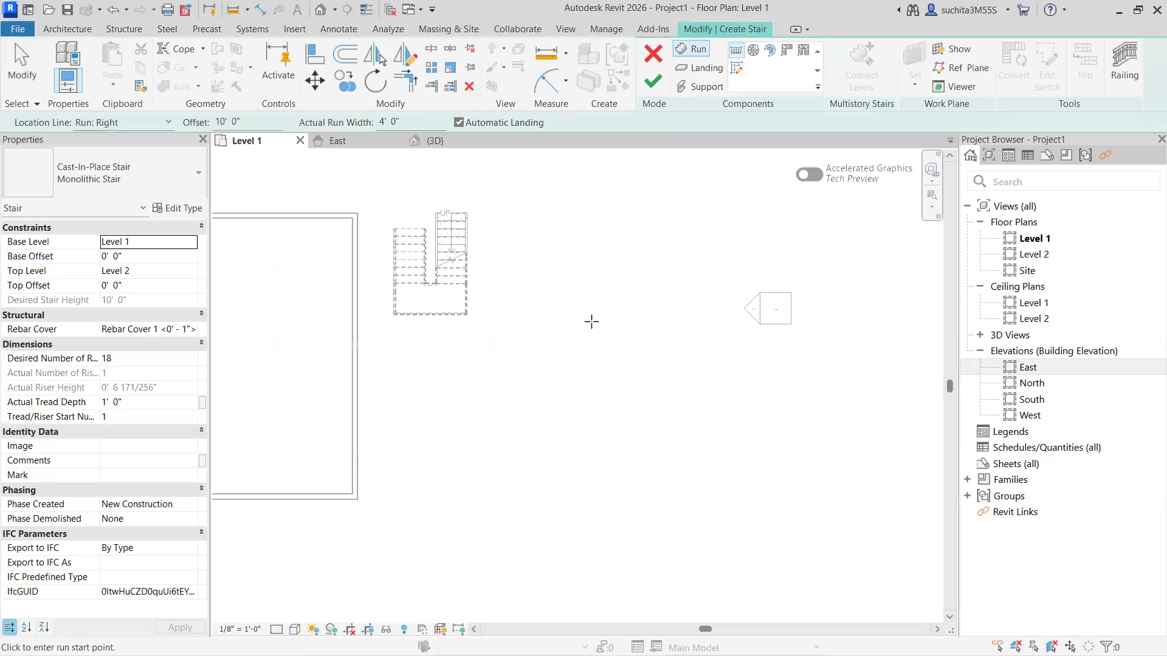
click(533, 290)
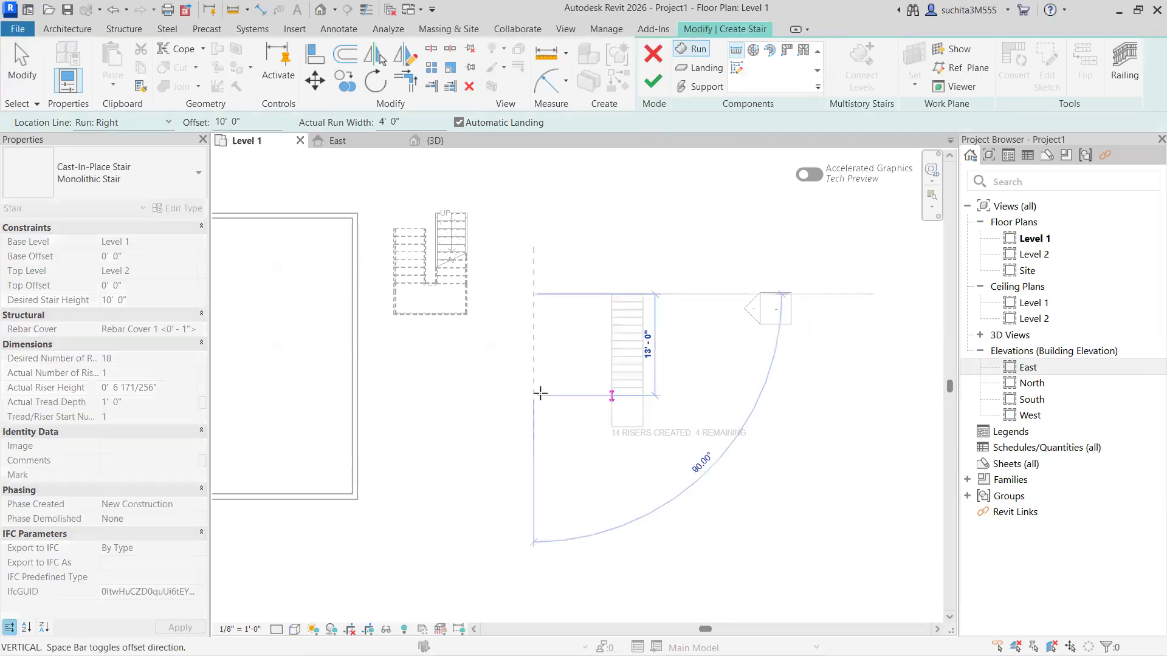
key(Escape)
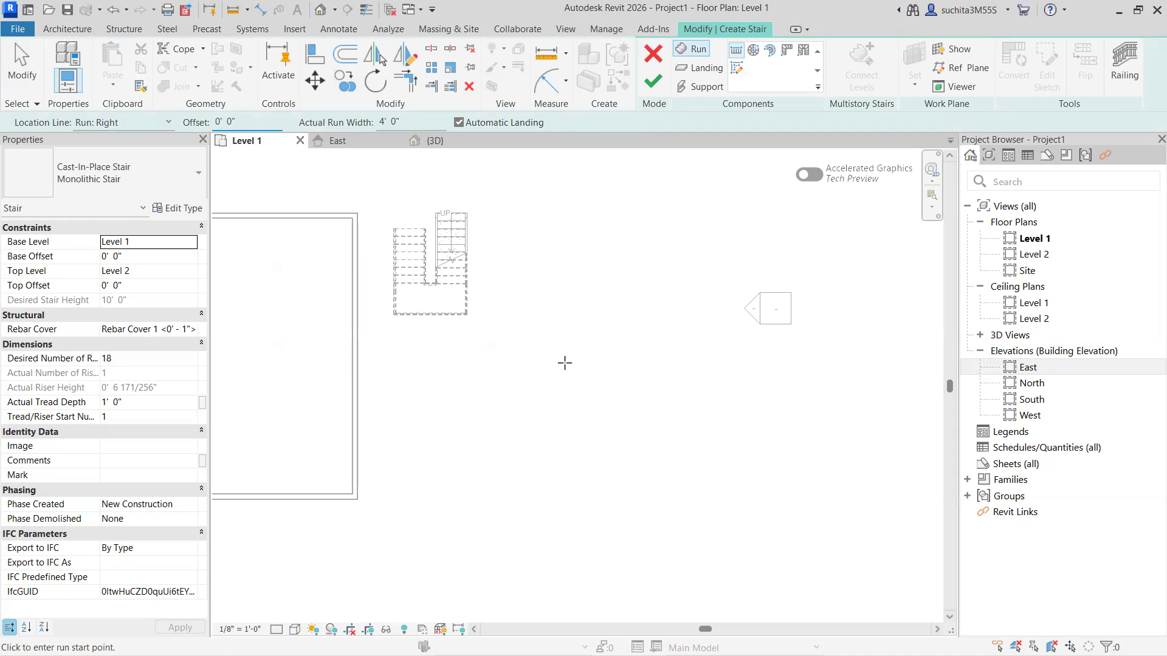
click(558, 337)
scroll(559, 371, up, 3)
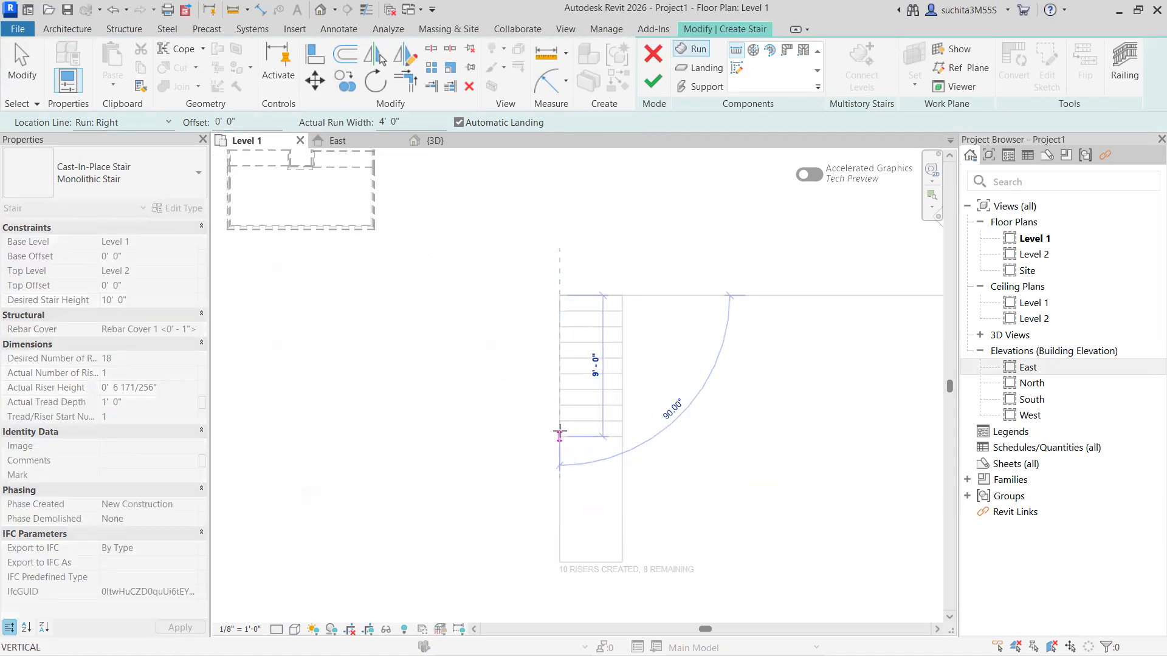
click(559, 433)
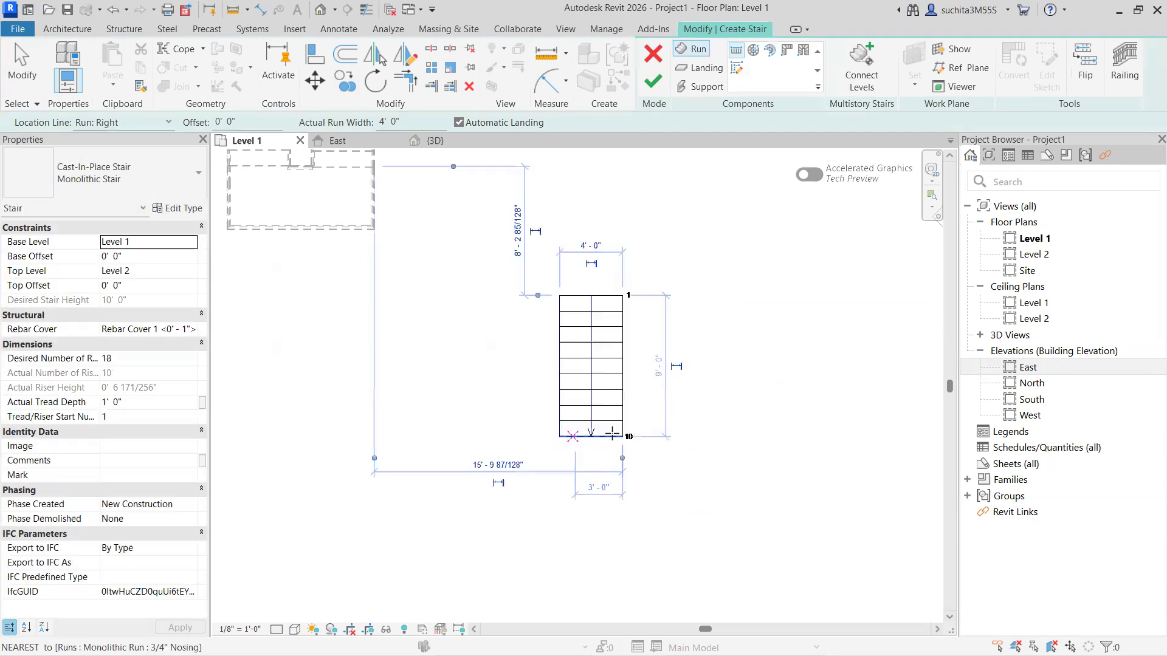
Draw a parallel second run in the opposite direction with the remaining 8 risers, joined by an automatic landing.
click(685, 435)
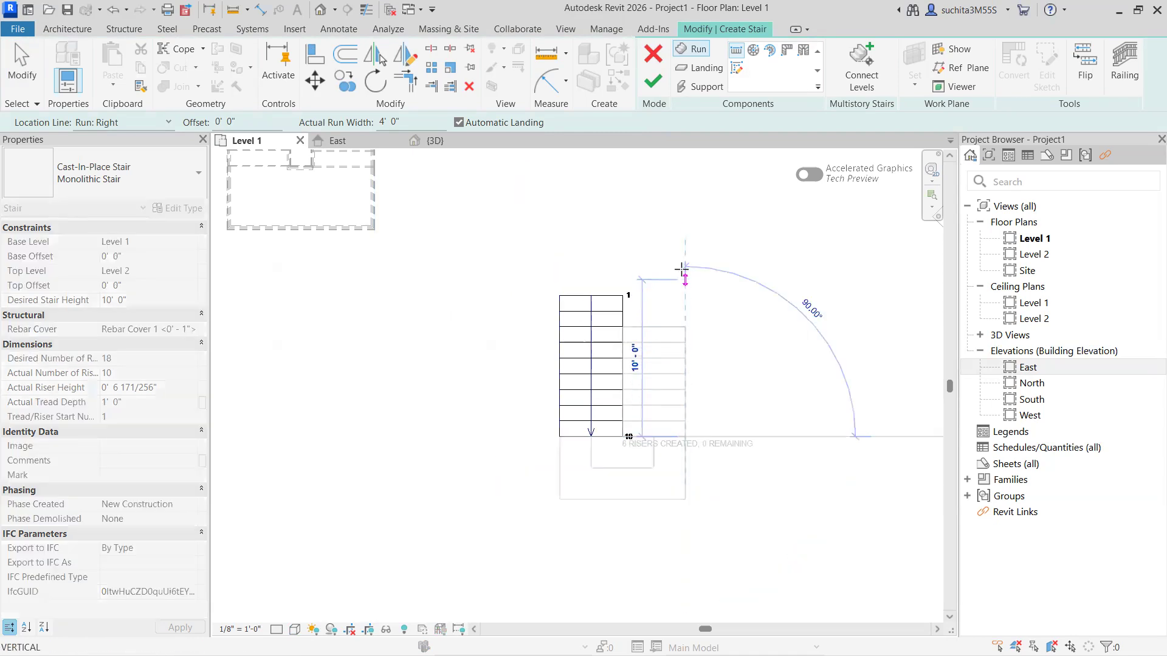
click(683, 263)
key(Escape)
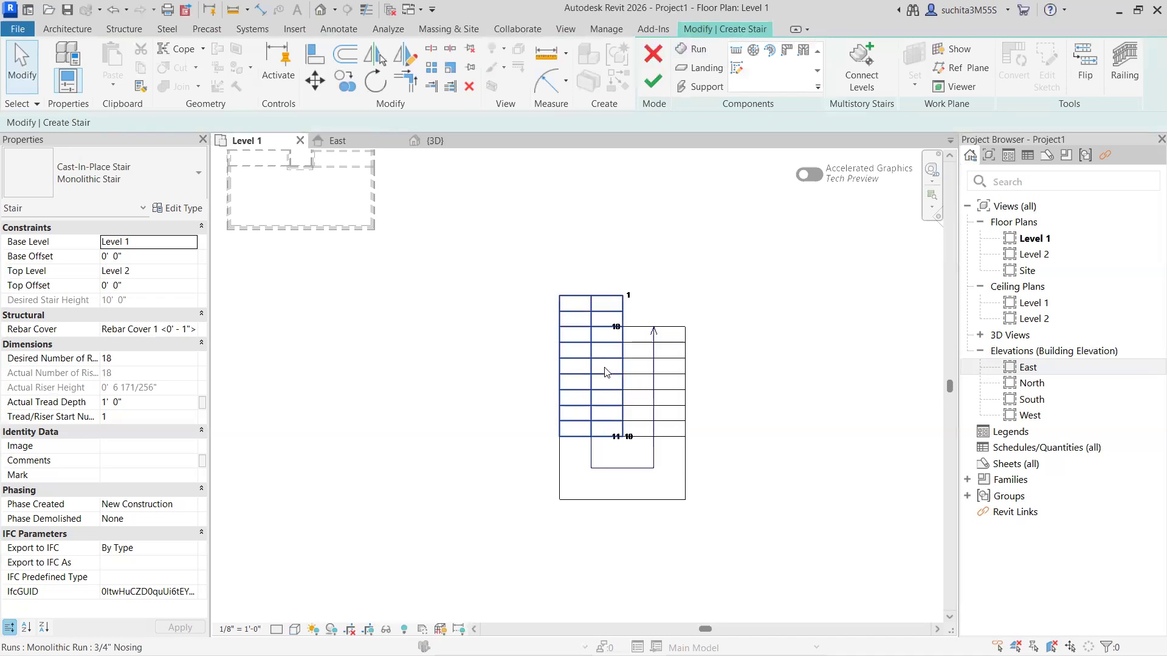
Nudge the second run sideways to leave a 1' 0" gap from the first run and finish the stair.
click(668, 374)
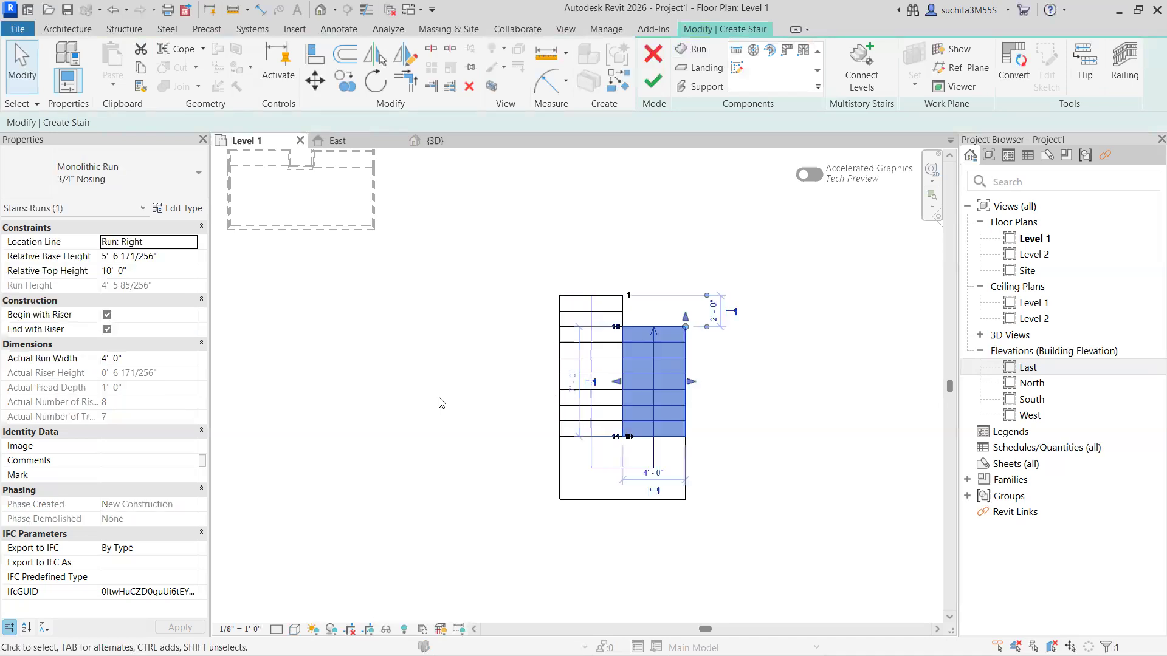
key(Right)
key(Right)
key(Right)
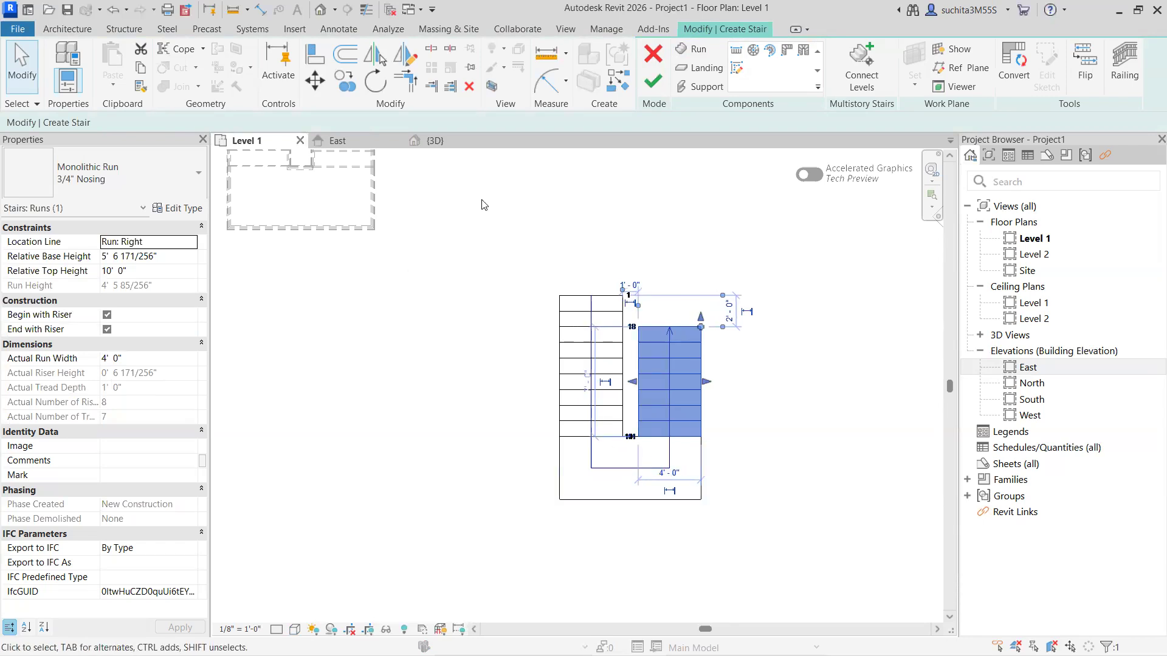
click(651, 85)
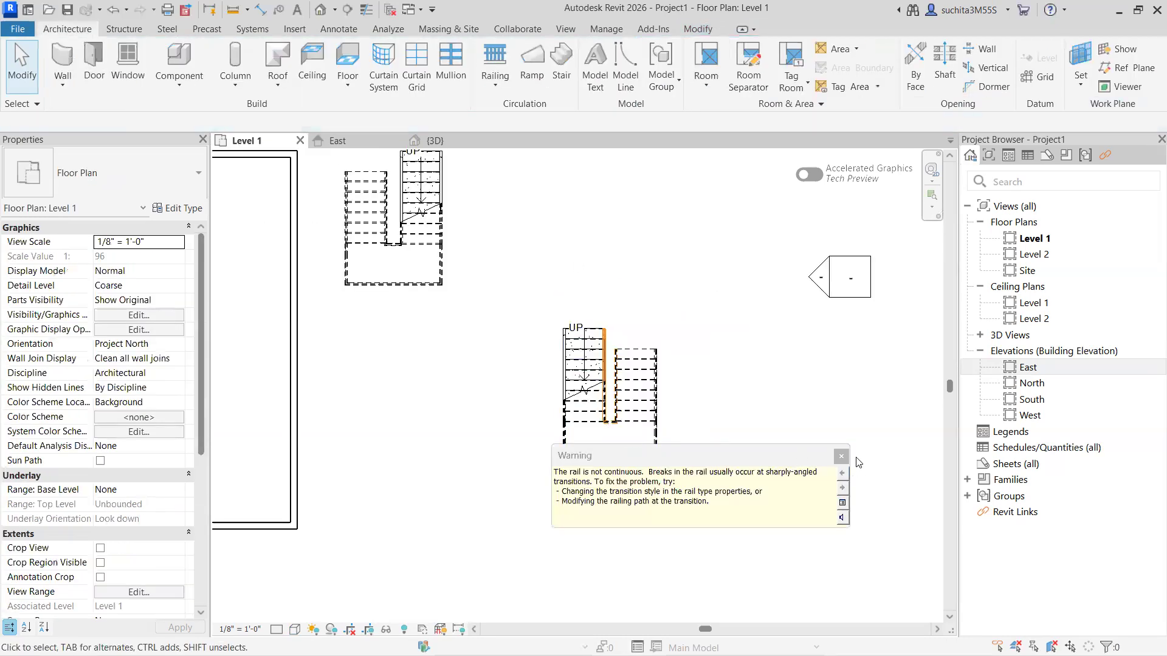
click(841, 456)
Start another stair beside the existing one with Automatic Landing off and draw an 8' 0" straight run with 9 risers, located by Run: Right.
scroll(691, 426, up, 2)
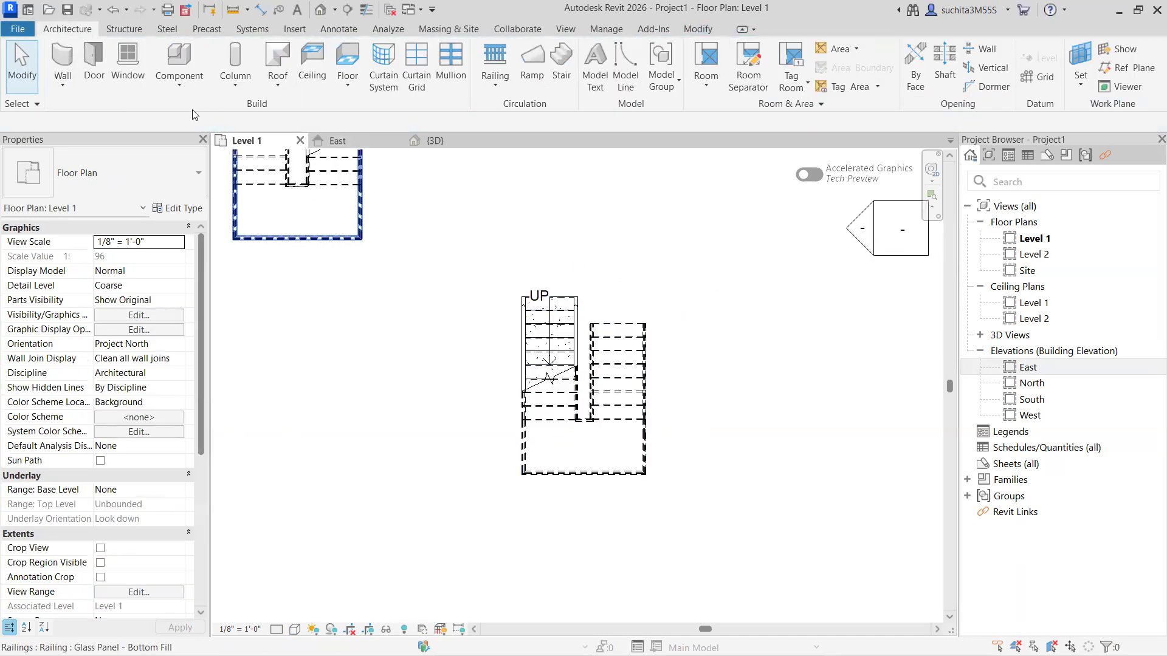
click(561, 63)
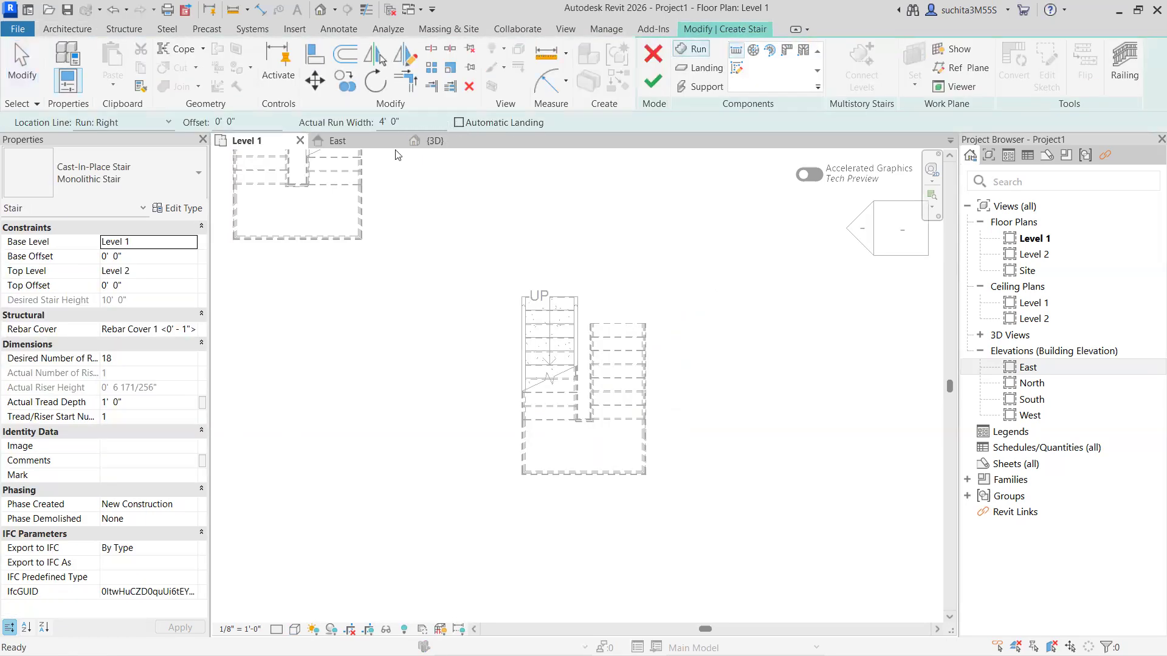
scroll(597, 290, down, 3)
middle_drag(619, 370, 459, 305)
scroll(459, 305, up, 2)
click(606, 300)
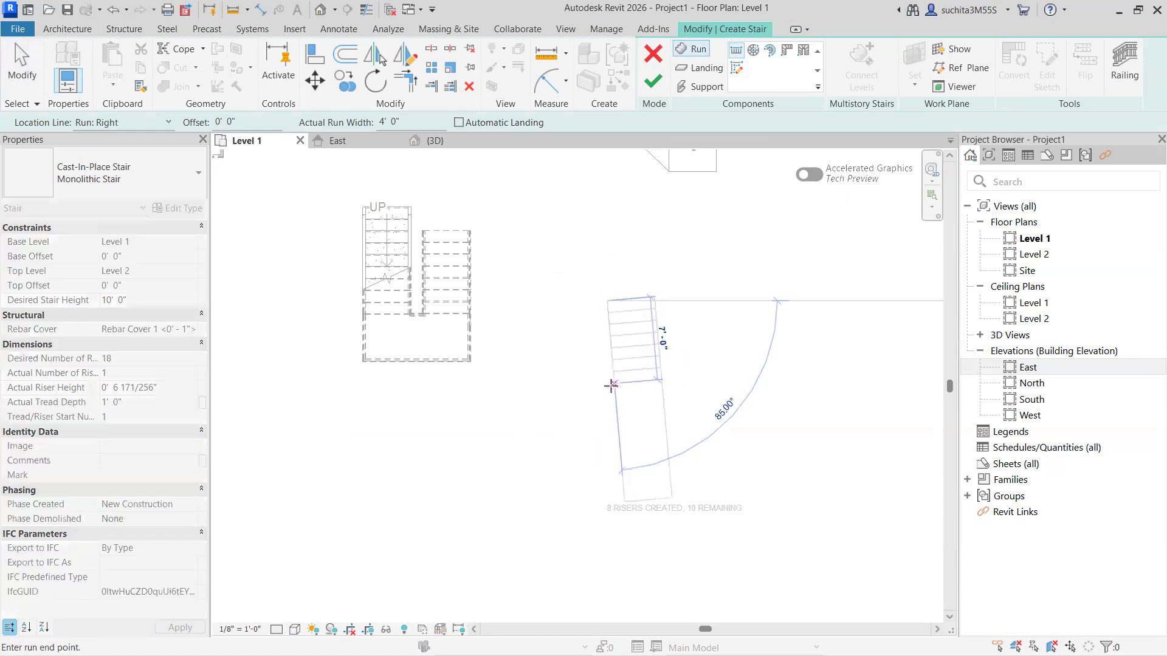
click(606, 394)
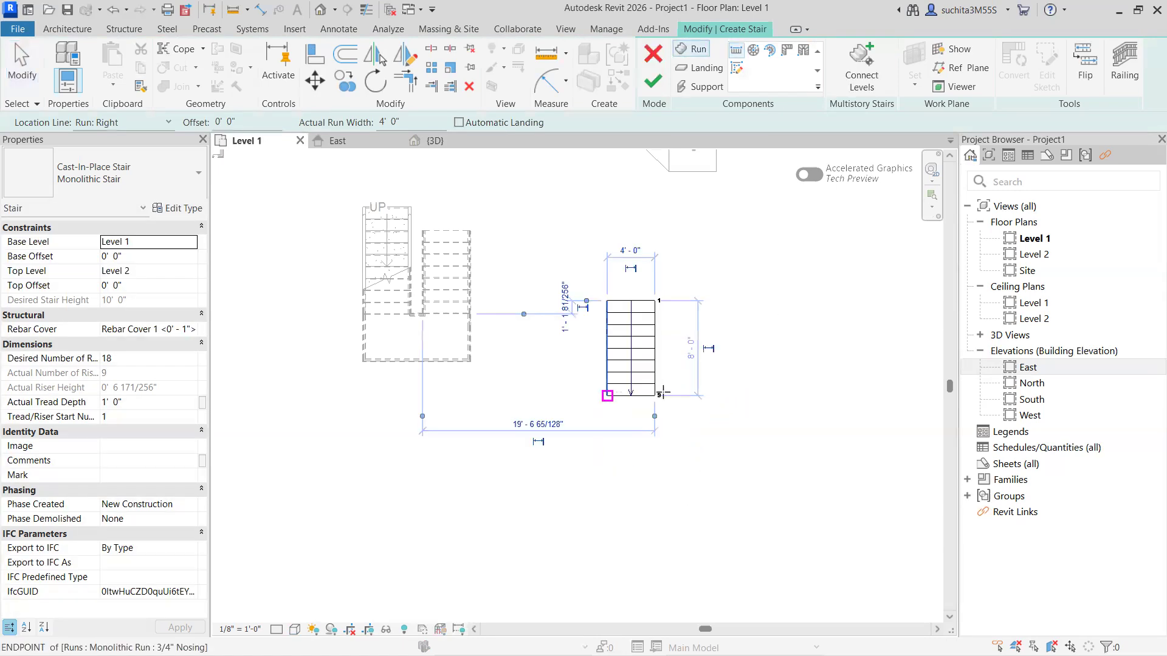
click(721, 395)
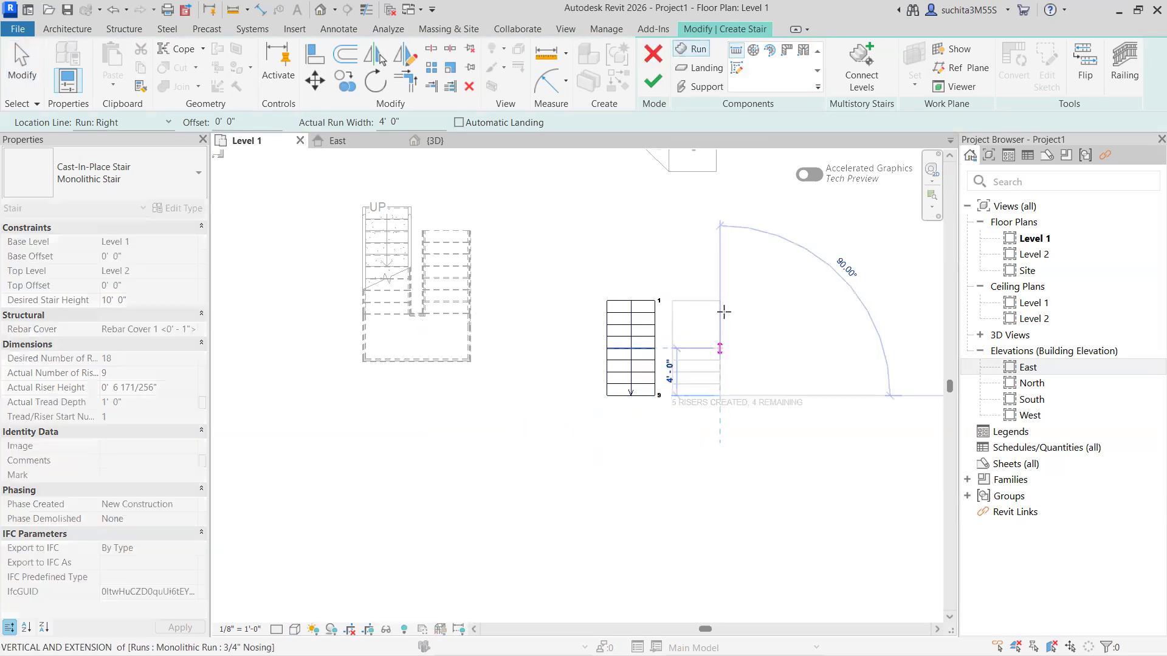
click(714, 255)
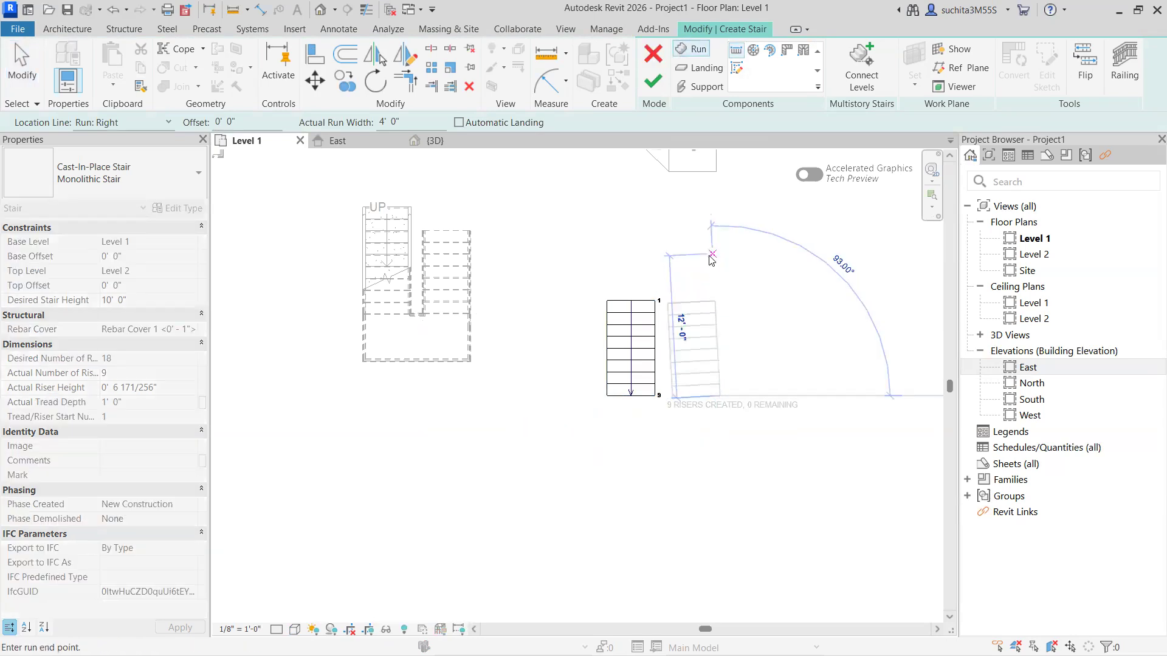
key(ctrl+z)
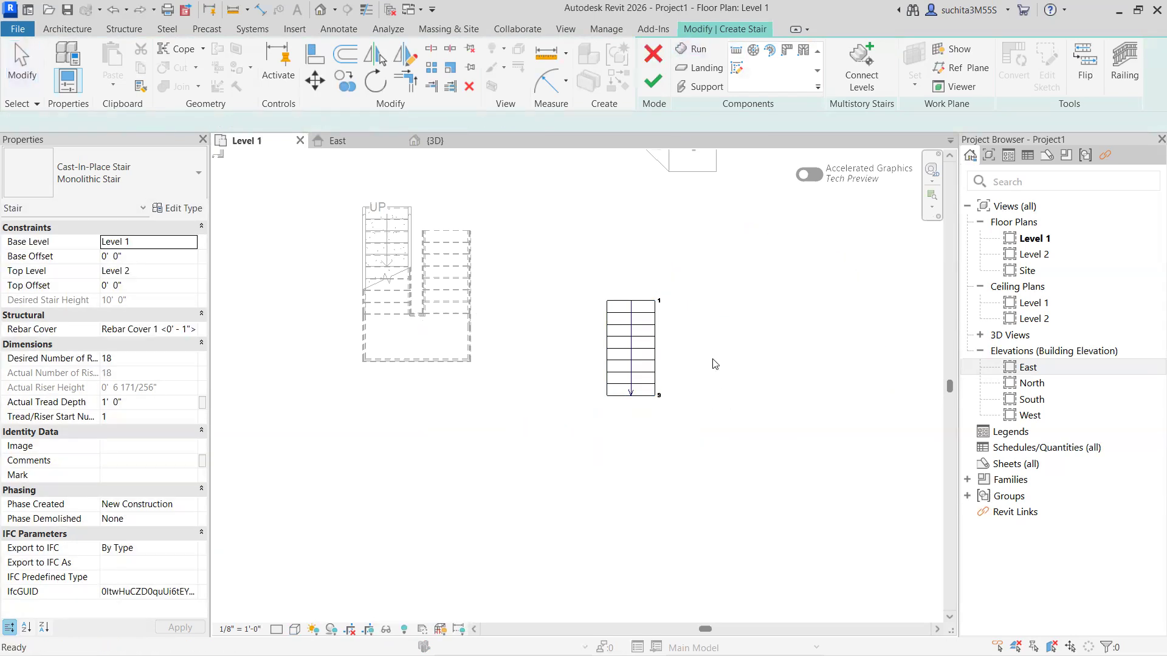
Draw a parallel second run in the opposite direction using the remaining 9 risers, with no landing between the runs.
click(692, 49)
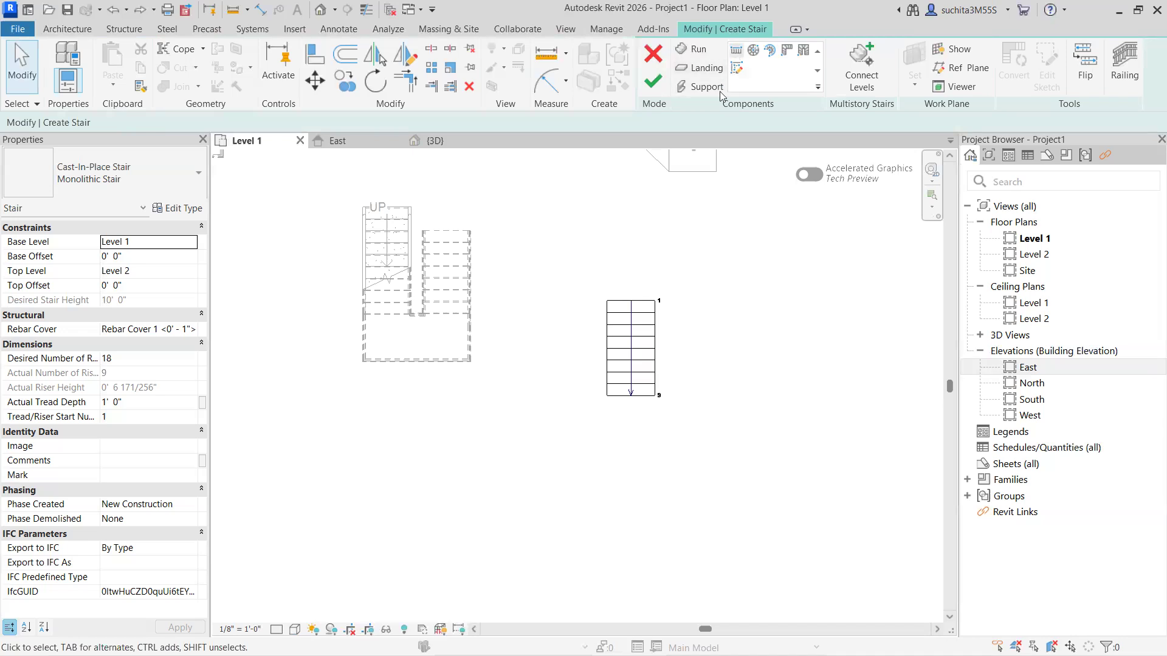
click(709, 394)
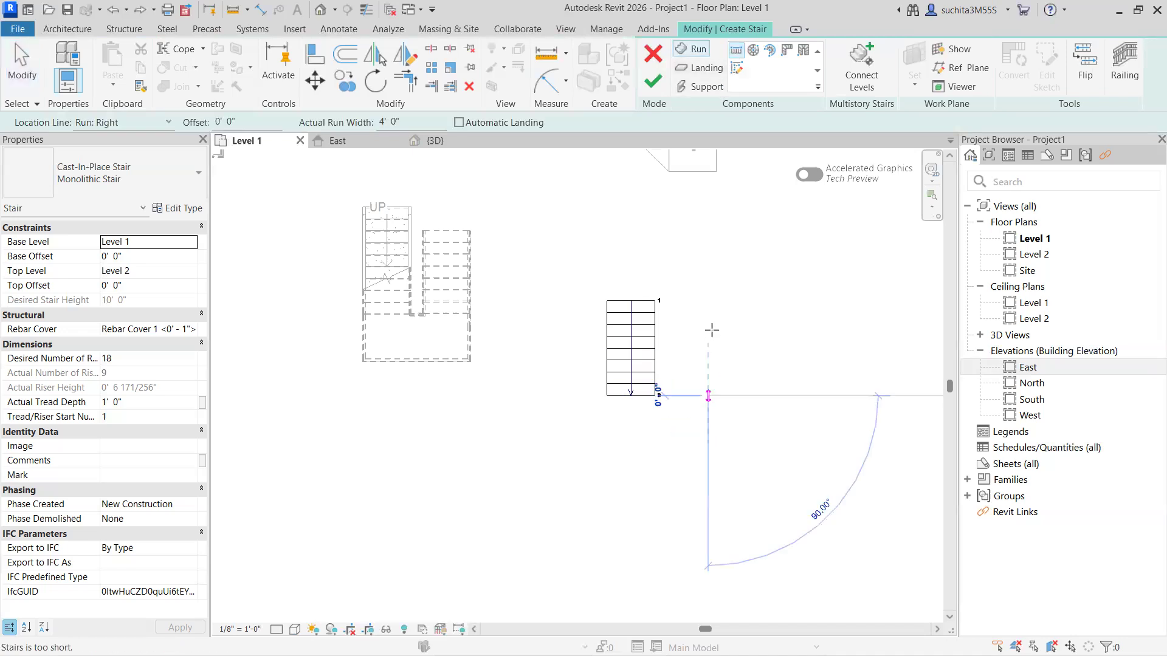
click(714, 296)
key(Escape)
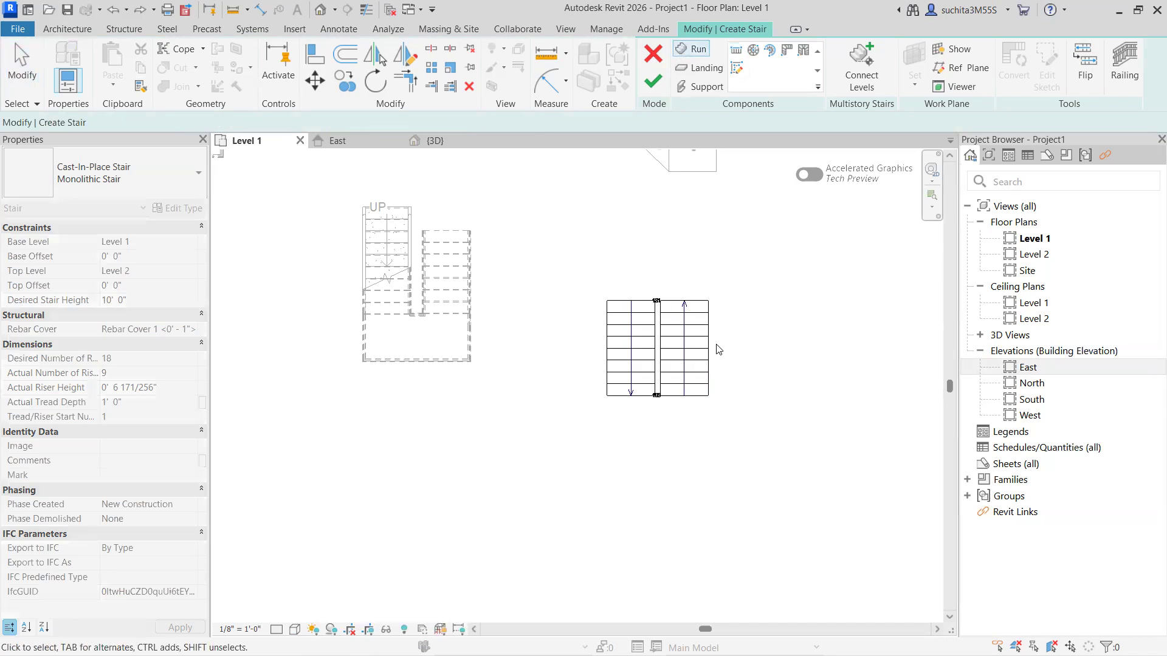
Nudge the second run sideways to leave a 2' 0" gap from the first run and finish the stair.
click(708, 348)
key(Right)
key(Right)
key(Right)
key(Right)
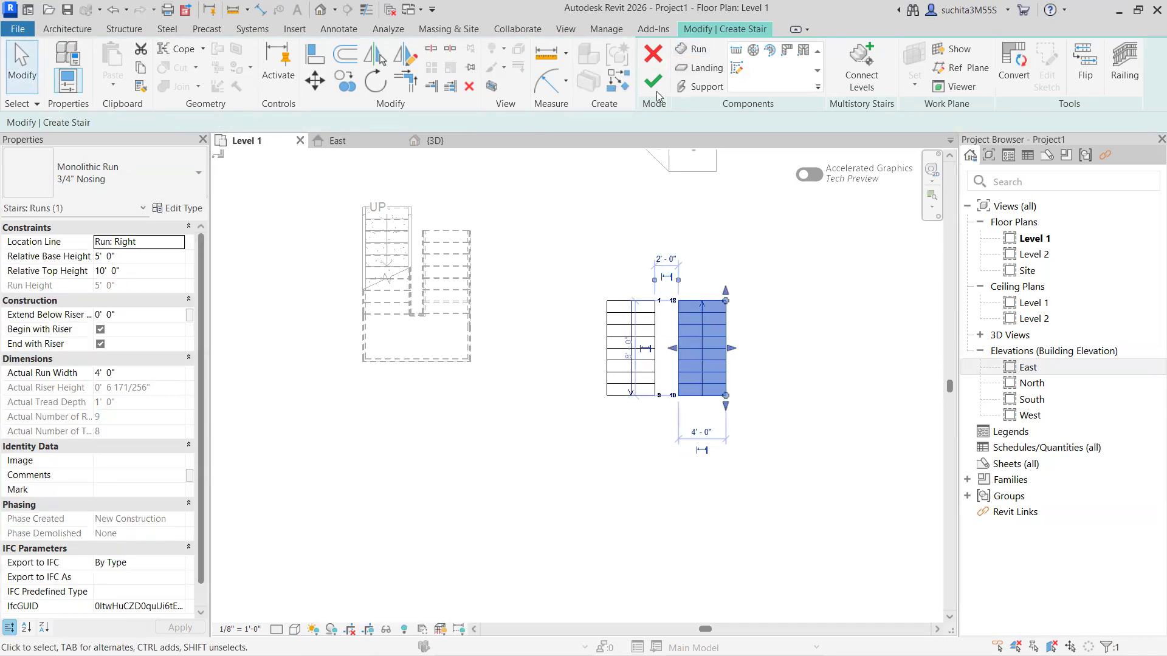
click(646, 90)
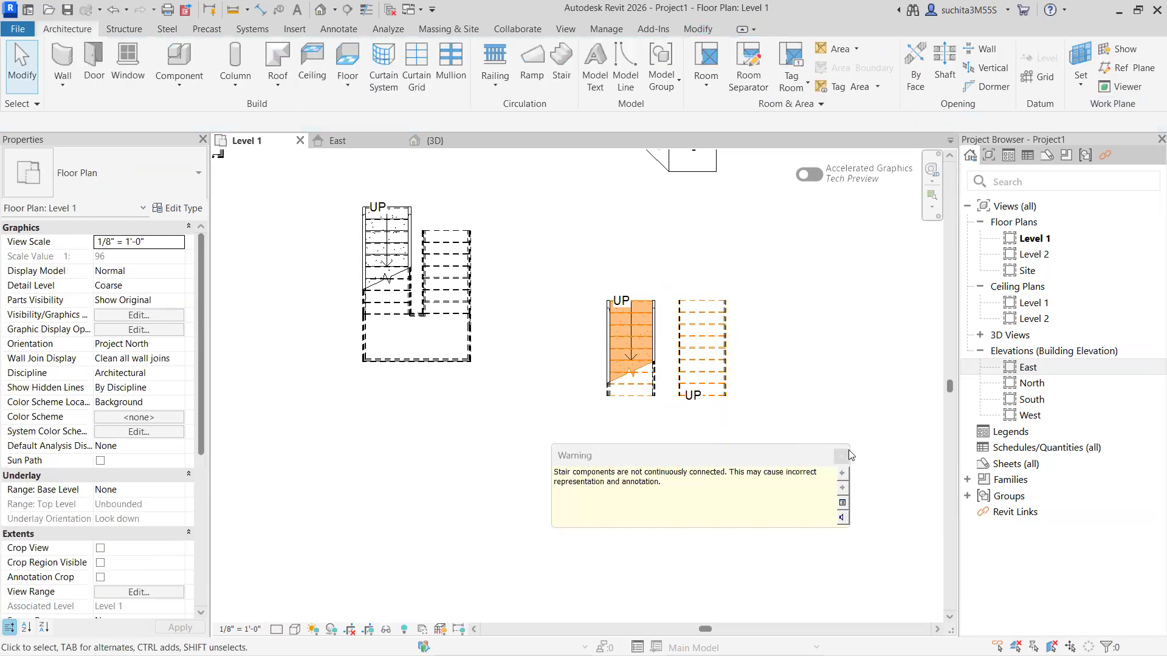
Examine the new stair without a landing in the 3D view from several sides.
click(435, 140)
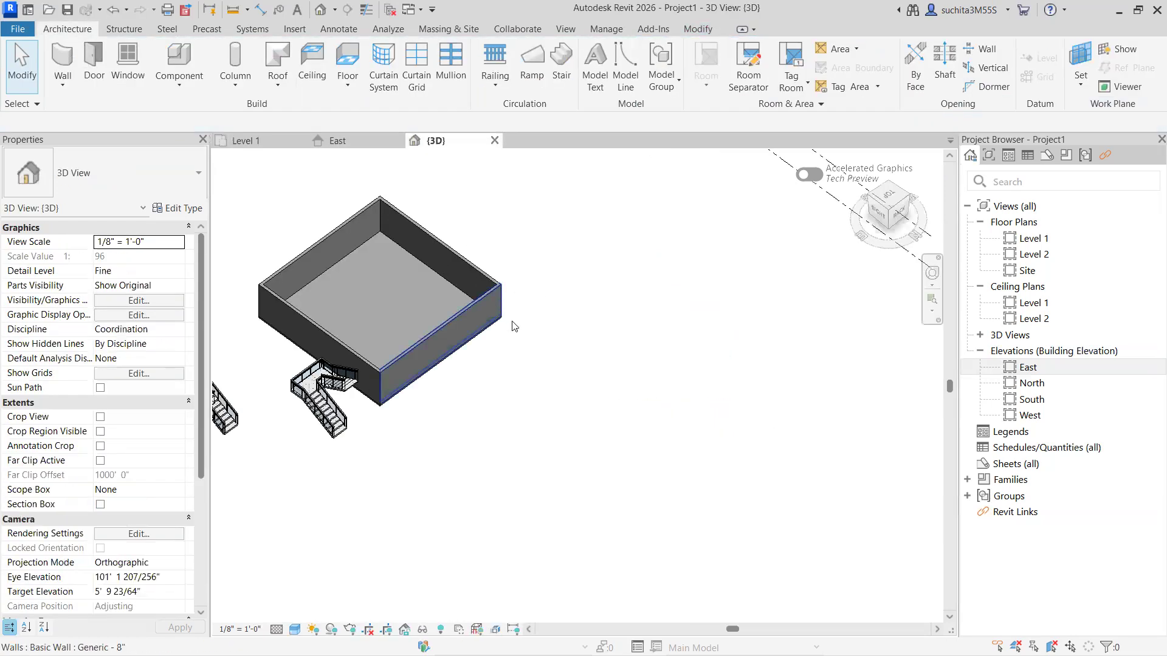
scroll(317, 372, up, 7)
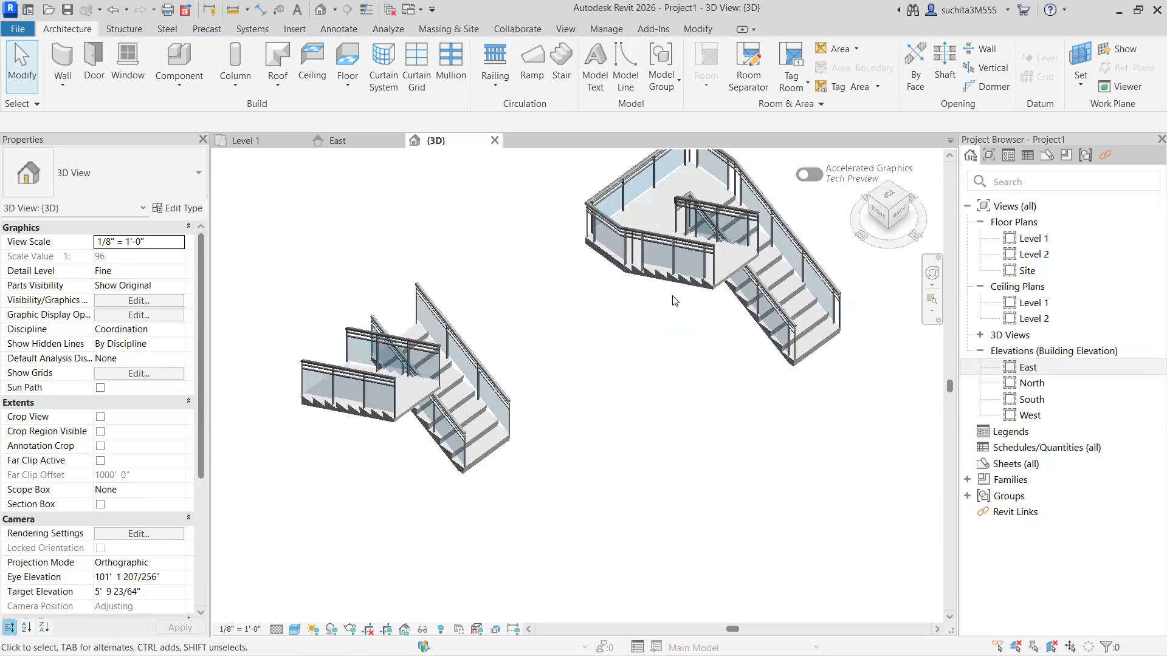
click(865, 229)
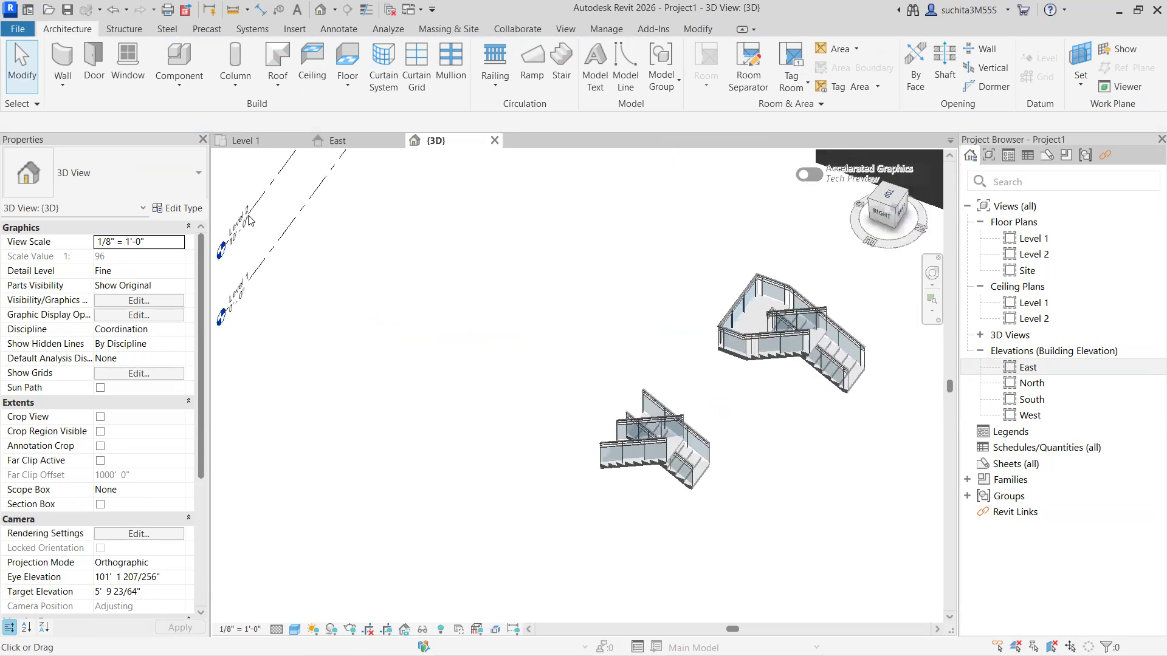
scroll(738, 318, down, 3)
middle_drag(738, 317, 375, 293)
scroll(508, 404, up, 5)
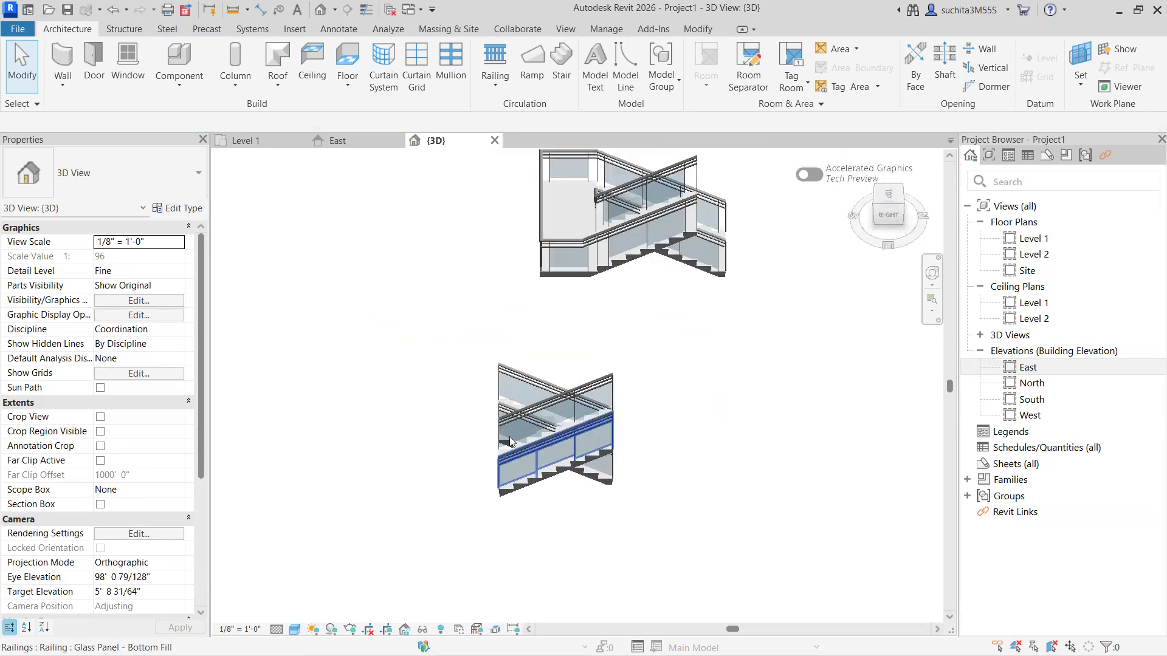
scroll(467, 455, down, 3)
drag(889, 224, 282, 212)
middle_drag(423, 369, 266, 367)
scroll(421, 368, down, 5)
scroll(265, 367, up, 6)
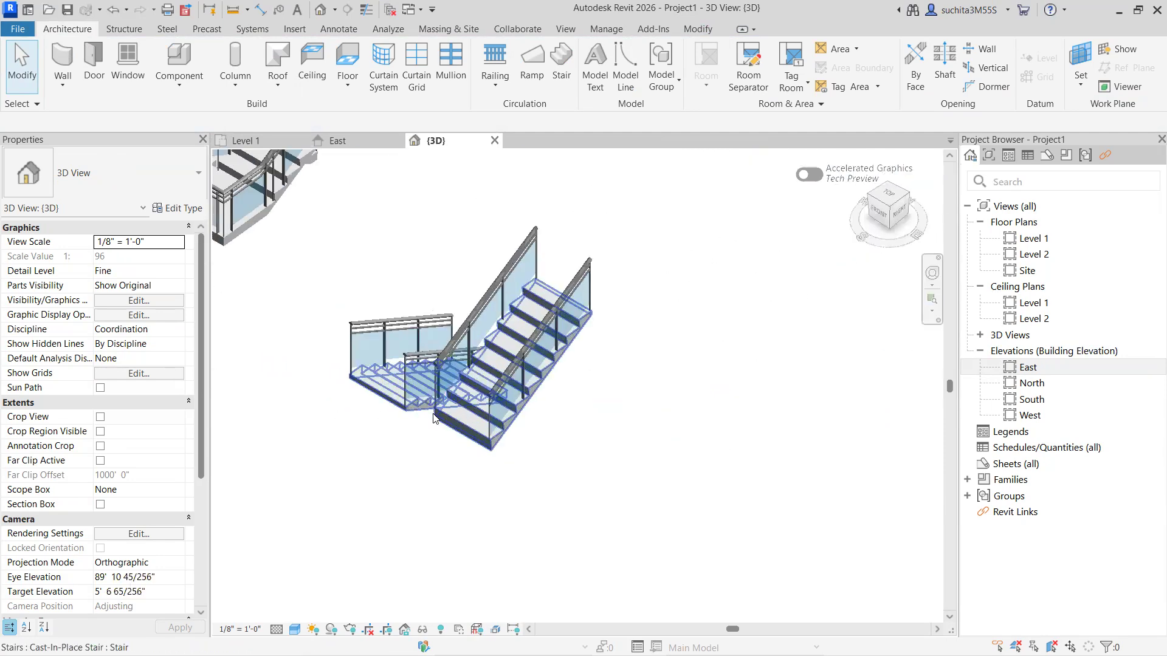
scroll(440, 429, down, 3)
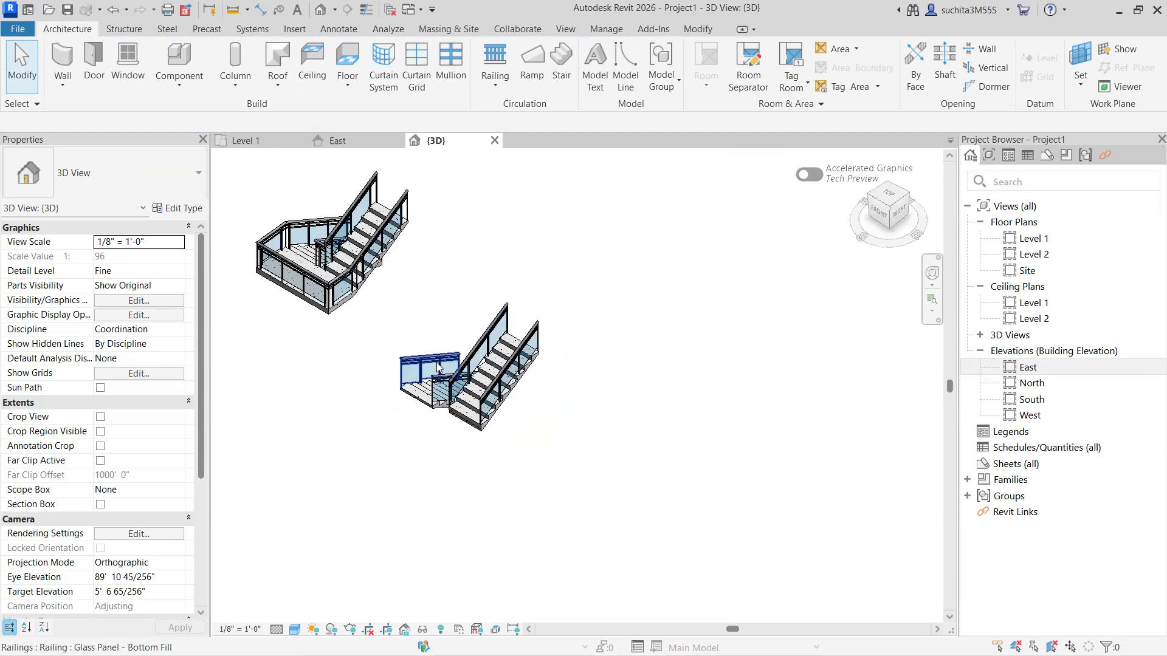
Select all Glass Panel - Bottom Fill railing instances from one railing of the new stair and delete them.
scroll(439, 365, up, 2)
click(439, 362)
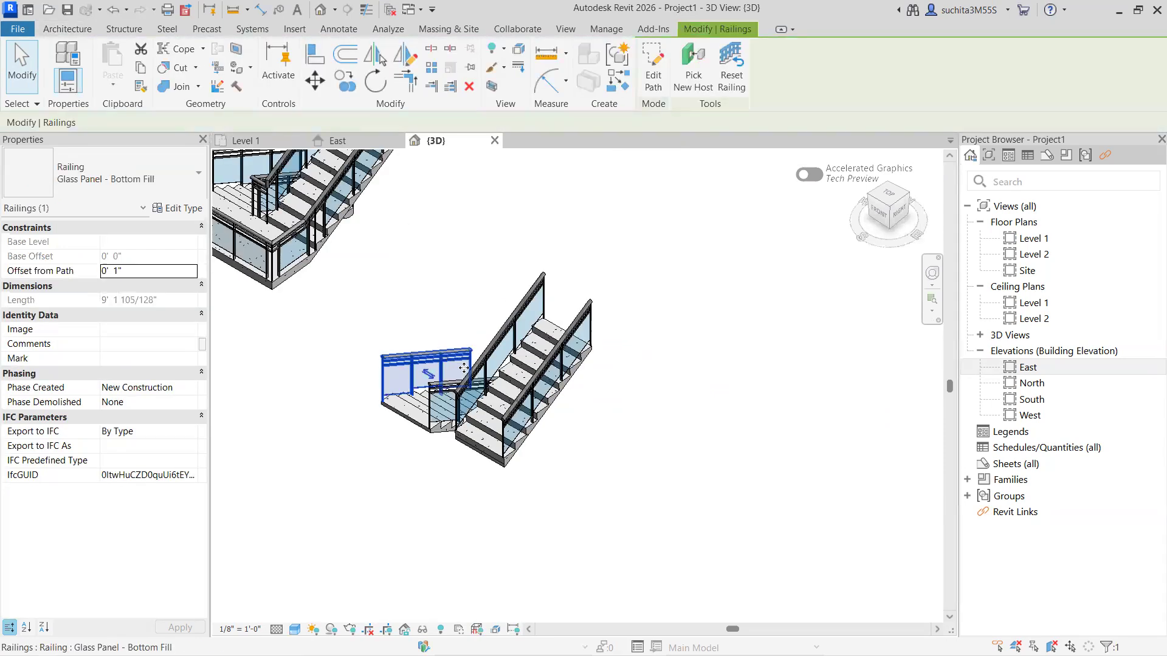
key(s)
key(a)
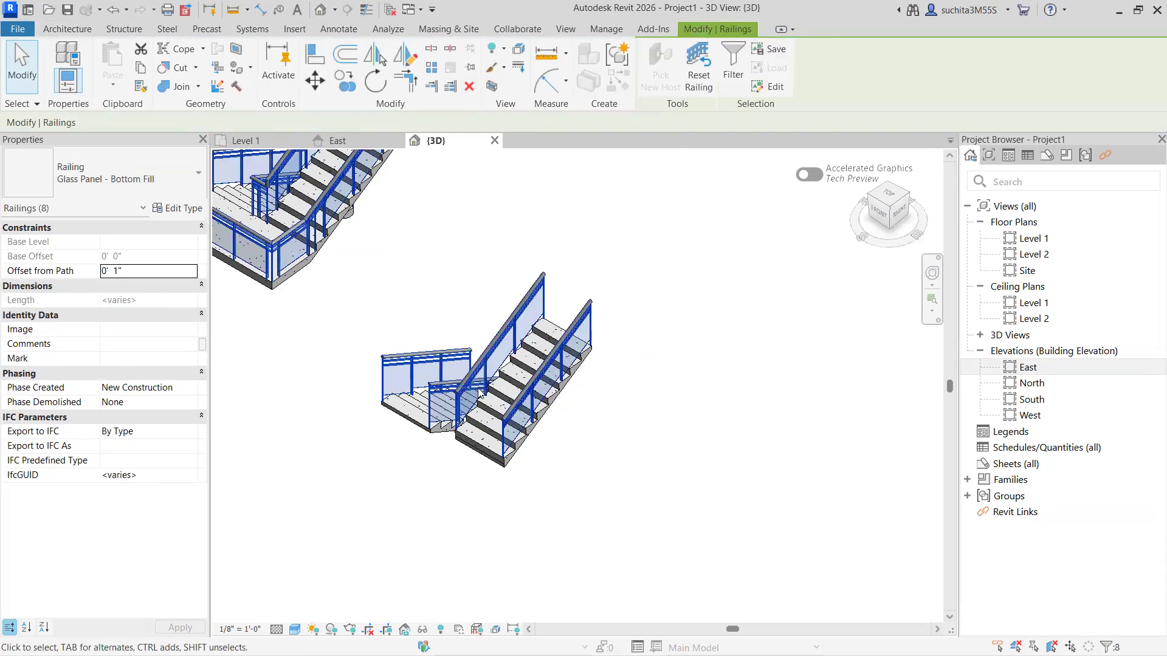
scroll(446, 435, up, 2)
middle_drag(451, 440, 501, 415)
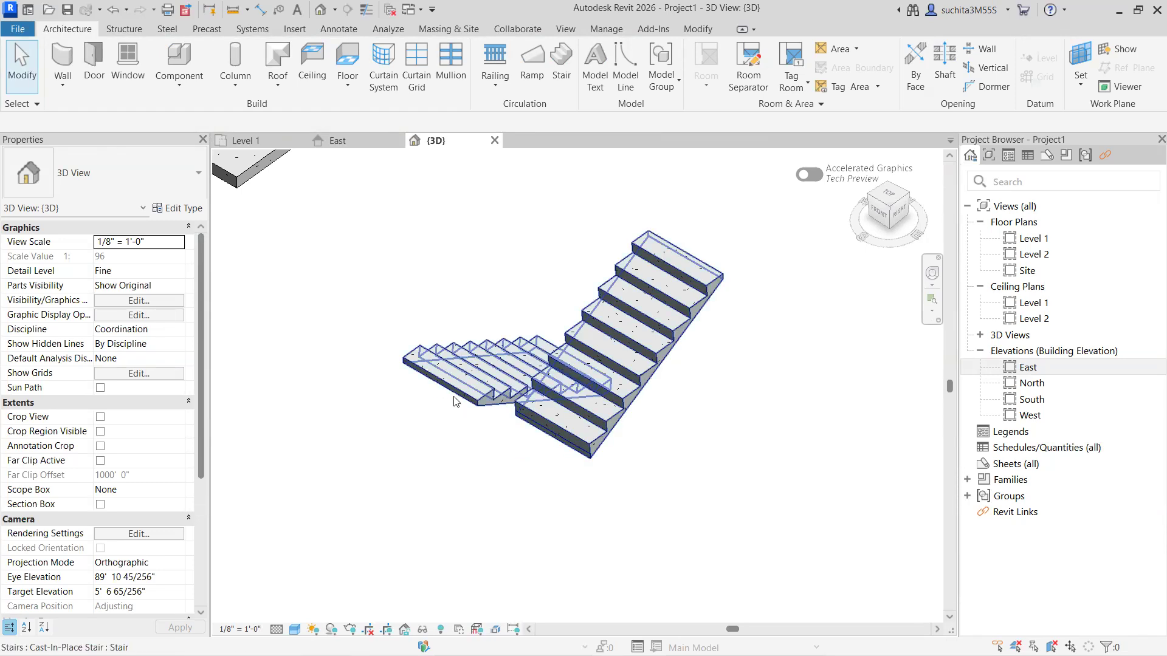
Connect the two separate runs on Level 1 with a landing using Pick Two Runs, and quit the empty stair edit.
click(268, 144)
scroll(588, 381, up, 3)
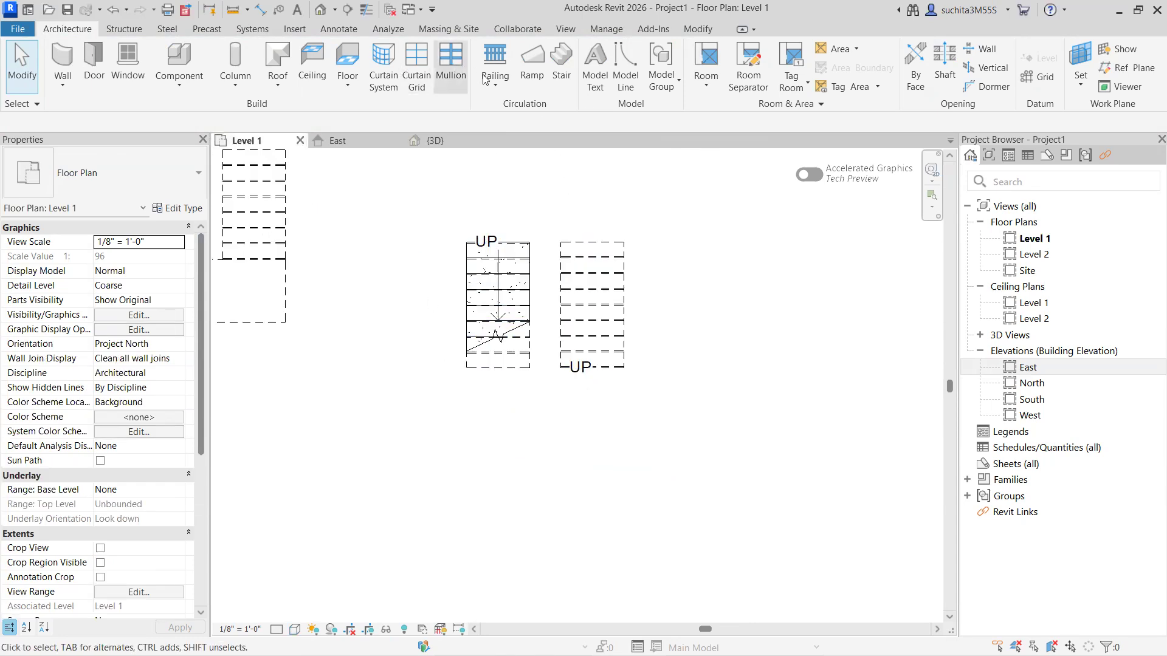
click(553, 79)
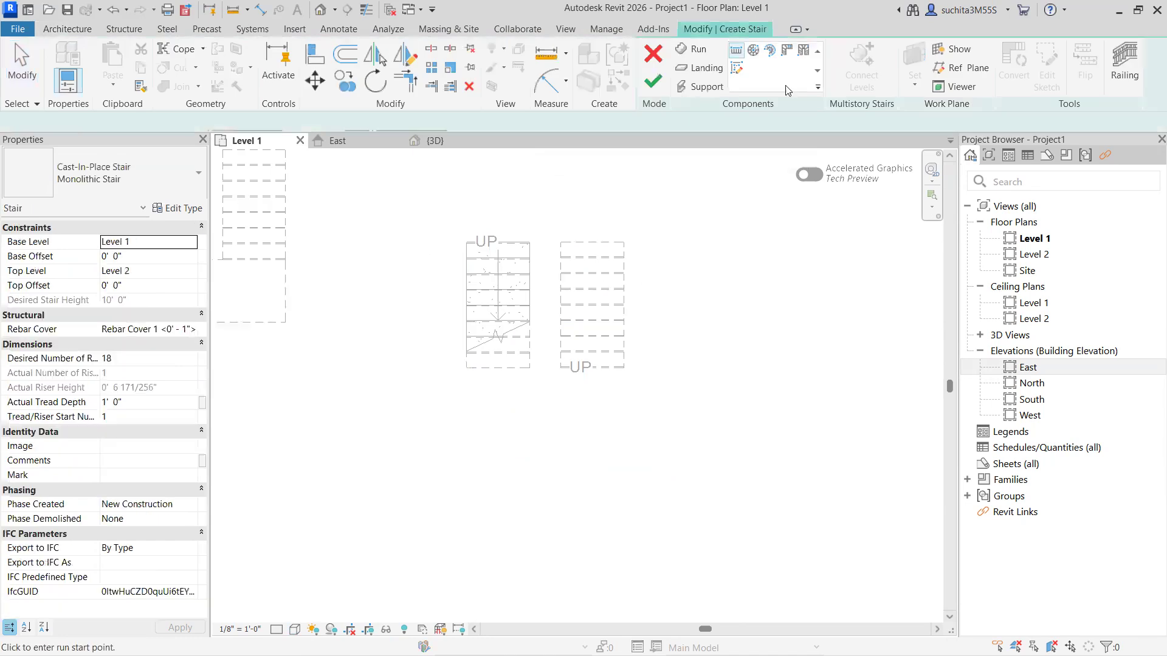
click(718, 74)
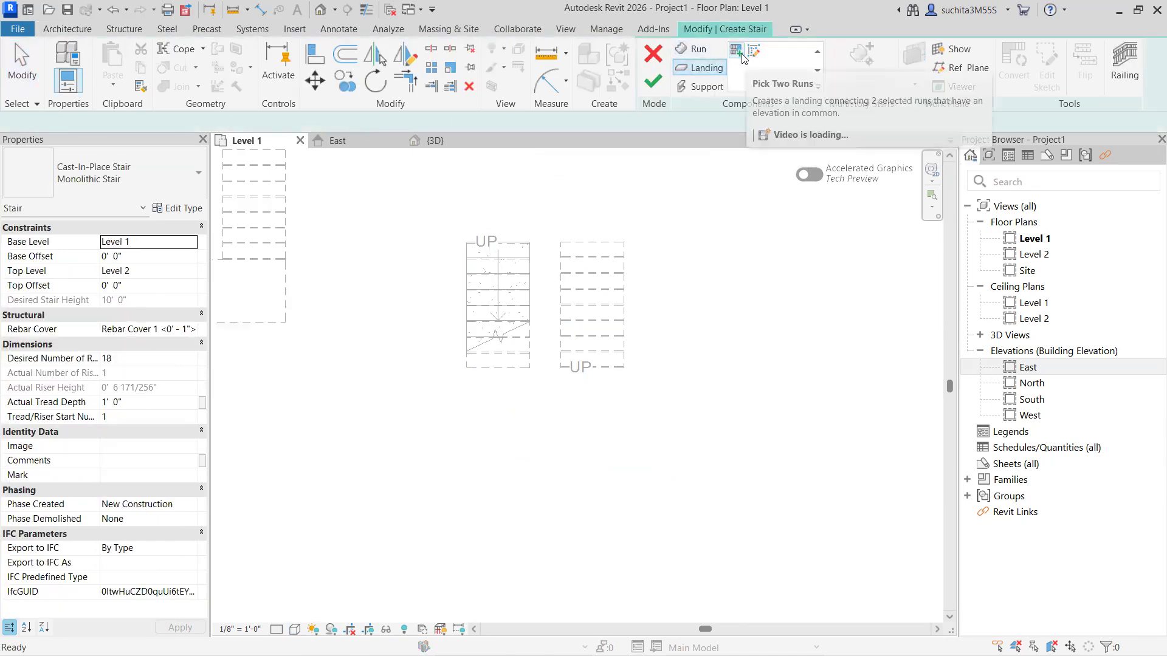
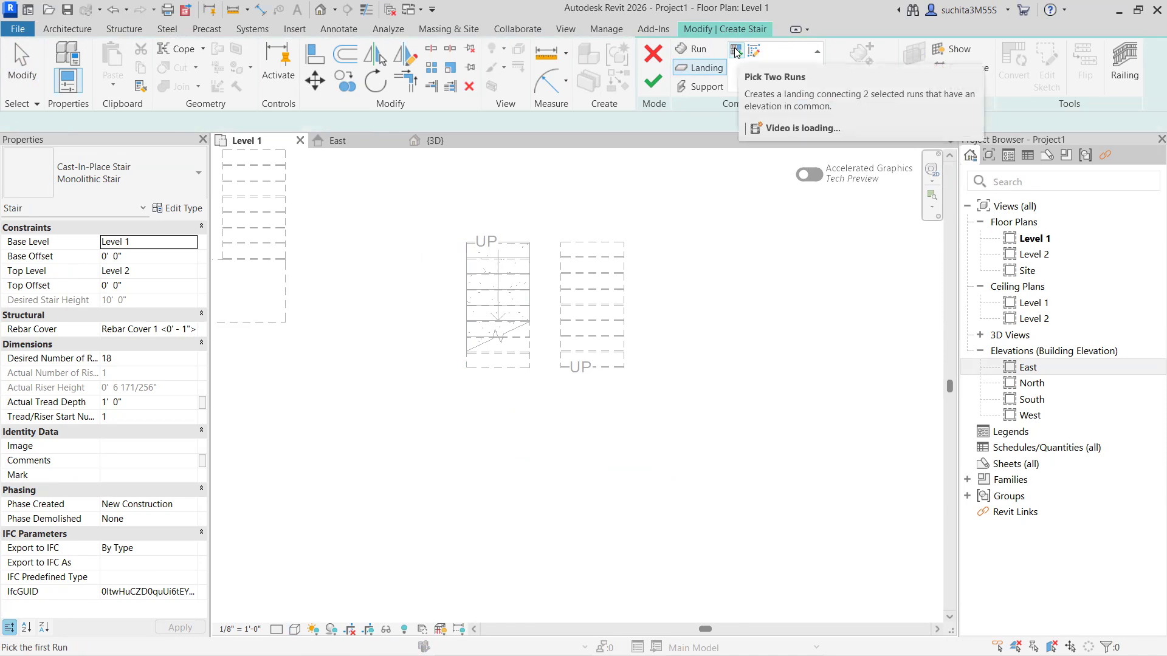
click(508, 369)
click(598, 365)
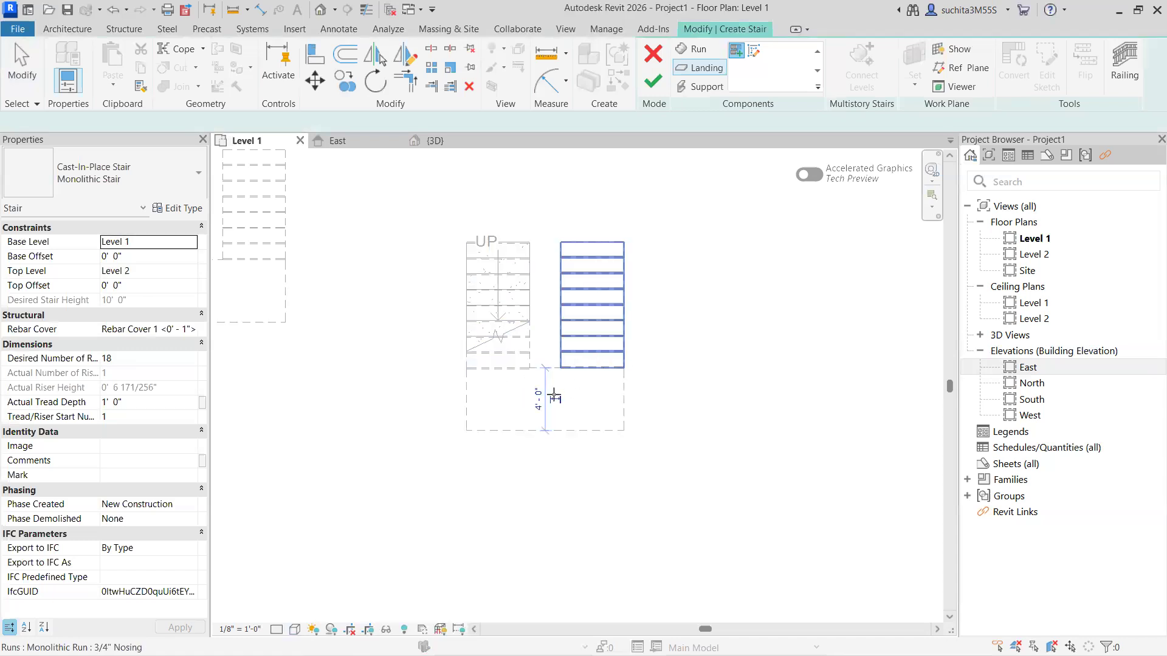
click(654, 85)
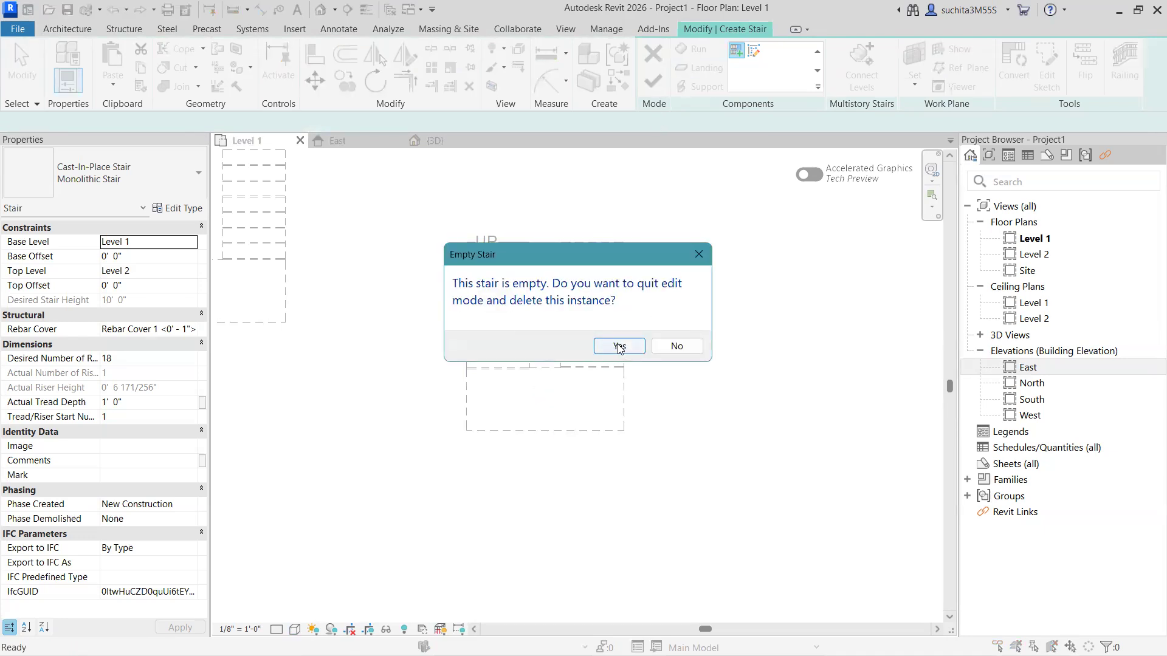
click(631, 351)
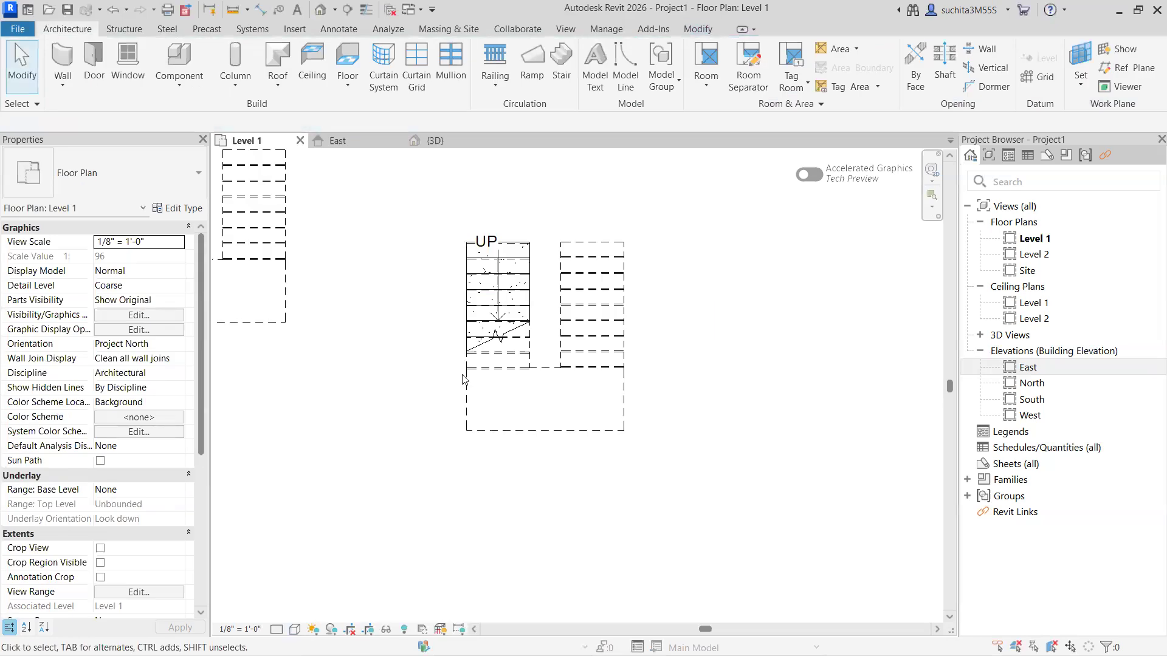
Check the connecting landing in the 3D view, return to the Level 1 plan and undo the landing.
click(456, 141)
scroll(504, 419, down, 2)
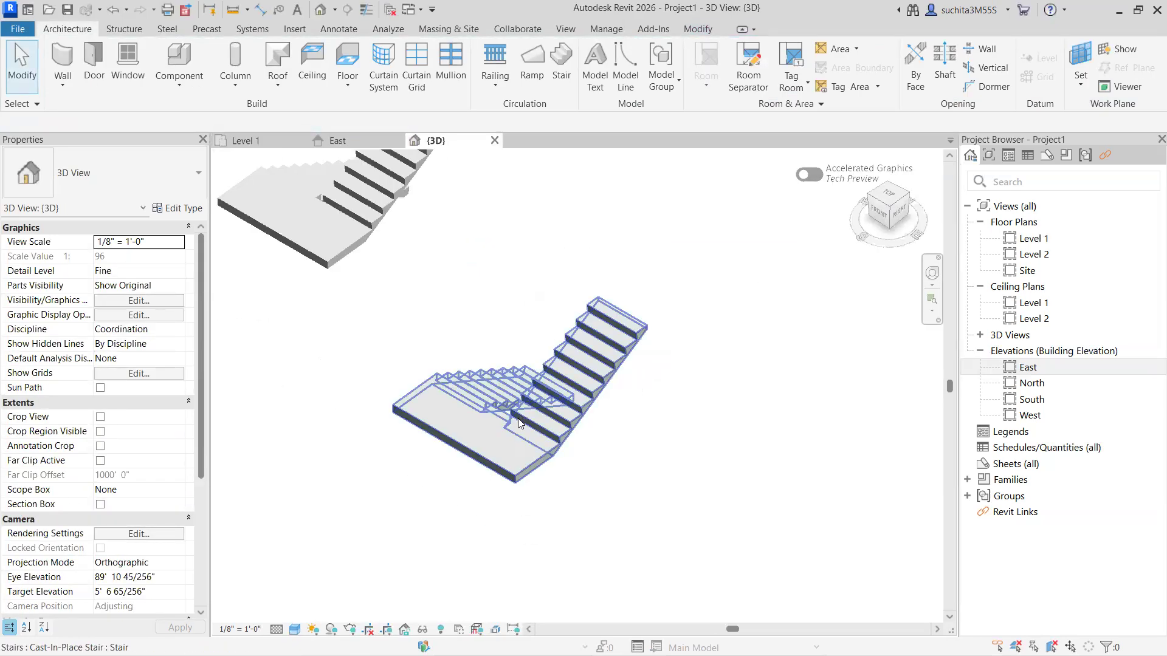
scroll(518, 421, down, 2)
scroll(522, 425, up, 1)
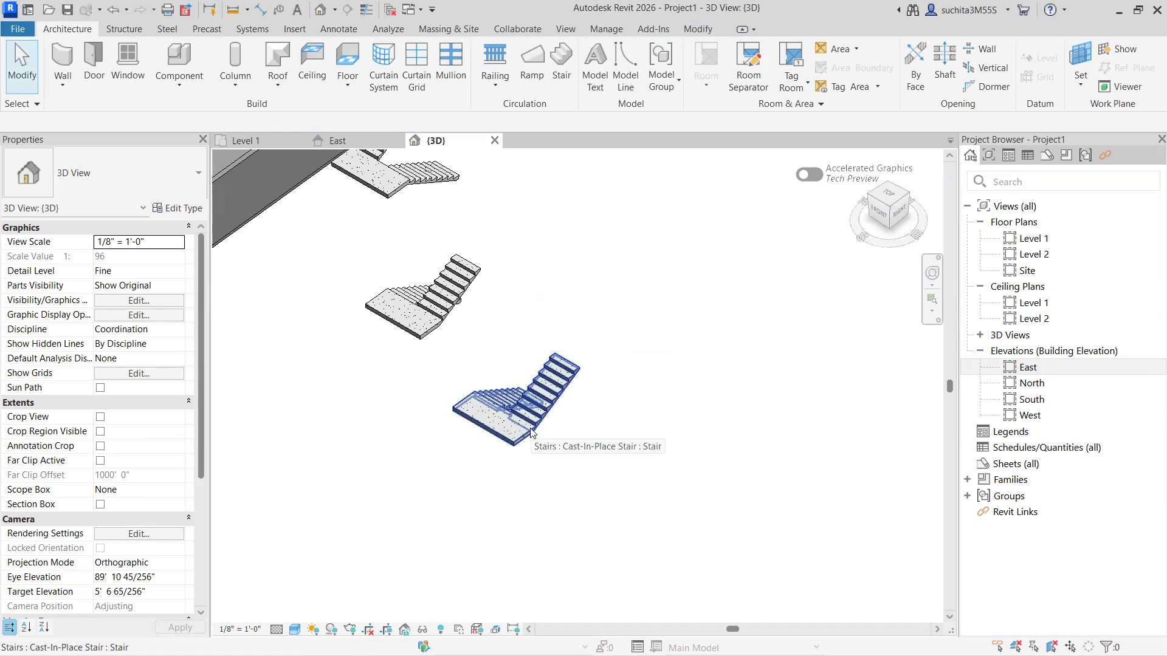
scroll(530, 433, up, 1)
click(262, 141)
double_click(504, 387)
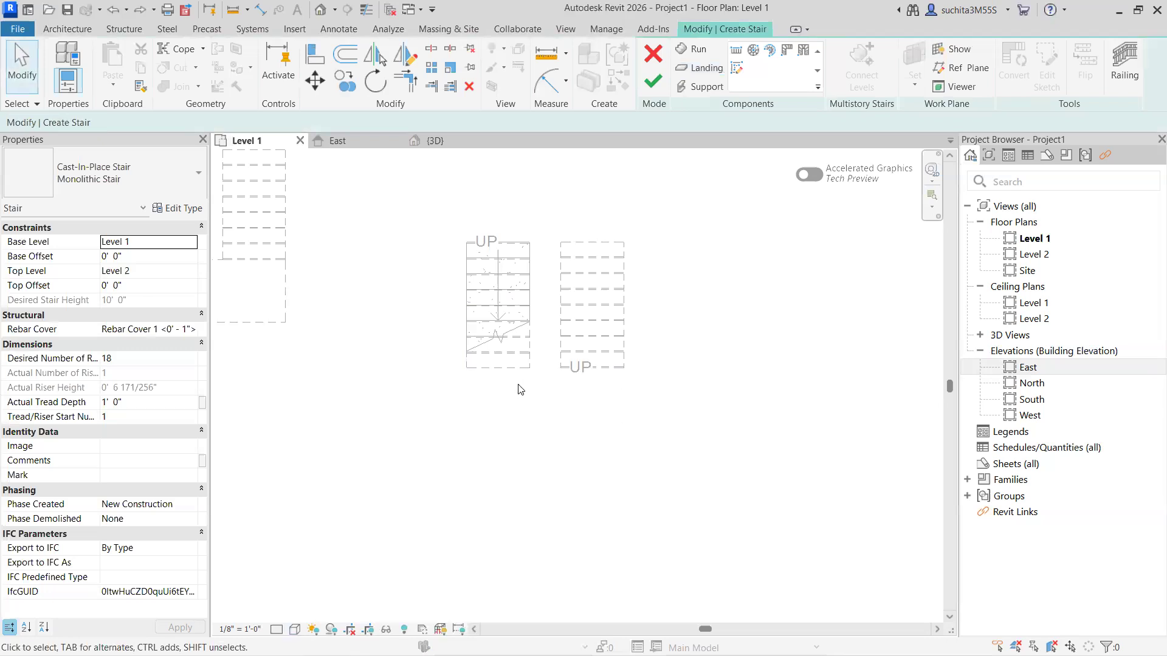
key(Escape)
scroll(516, 388, down, 4)
scroll(508, 395, up, 3)
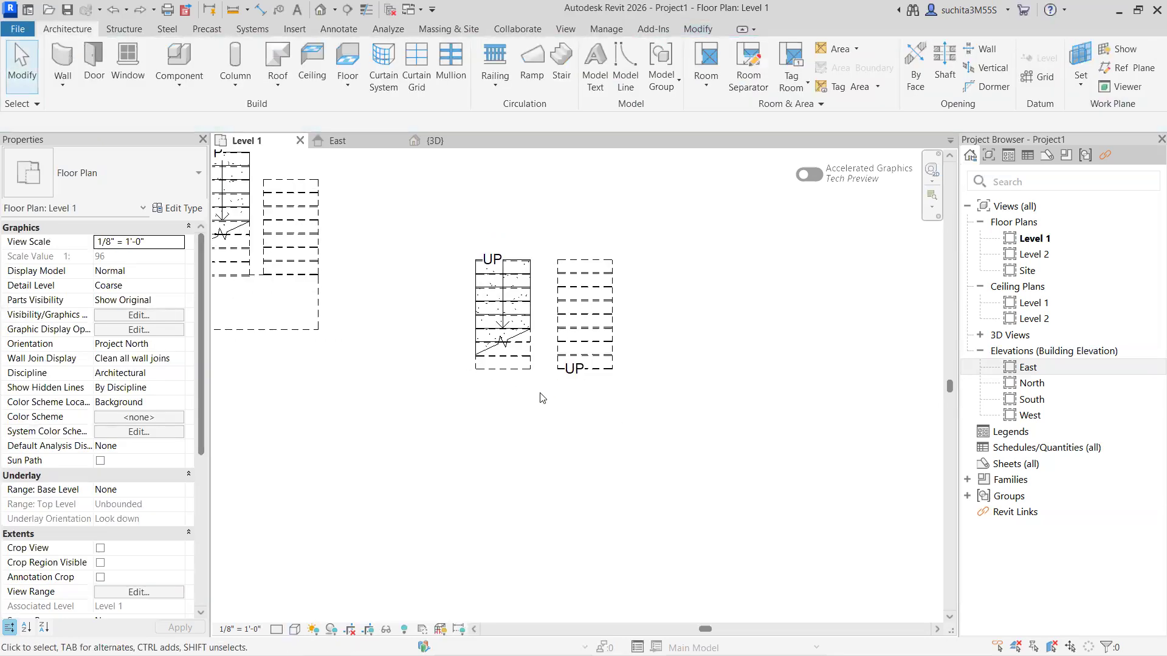
Sketch a rectangular landing 10'-0" by 4'-0" across the lower ends of the two separate runs and finish the stair.
scroll(543, 389, down, 1)
click(559, 65)
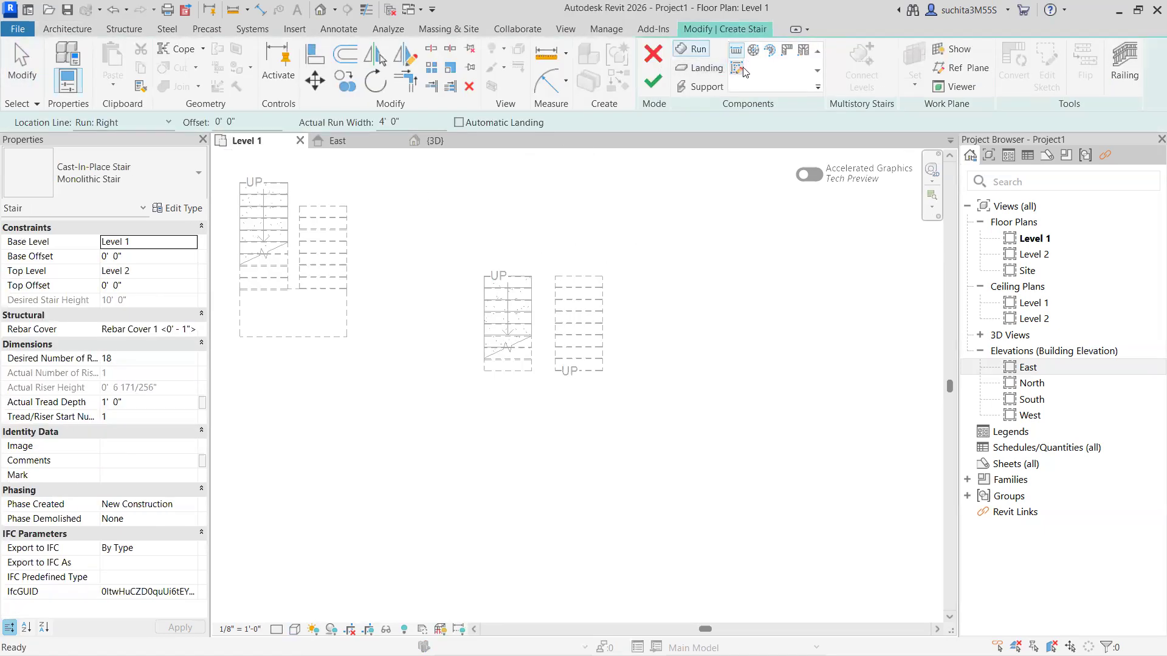
click(699, 67)
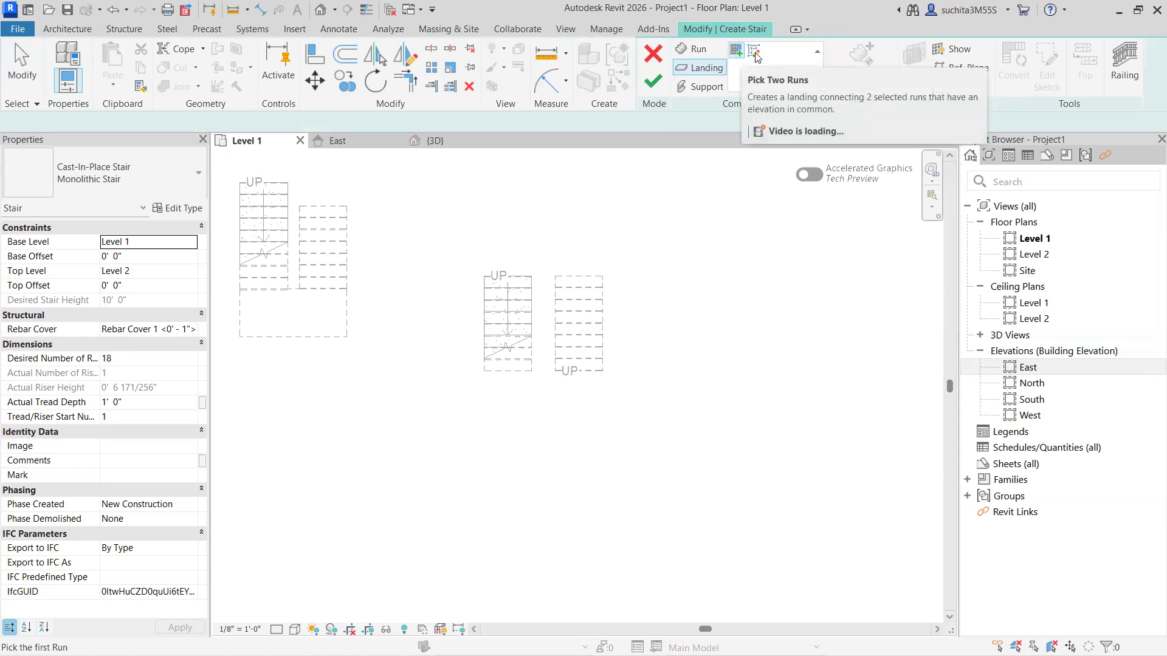
click(755, 53)
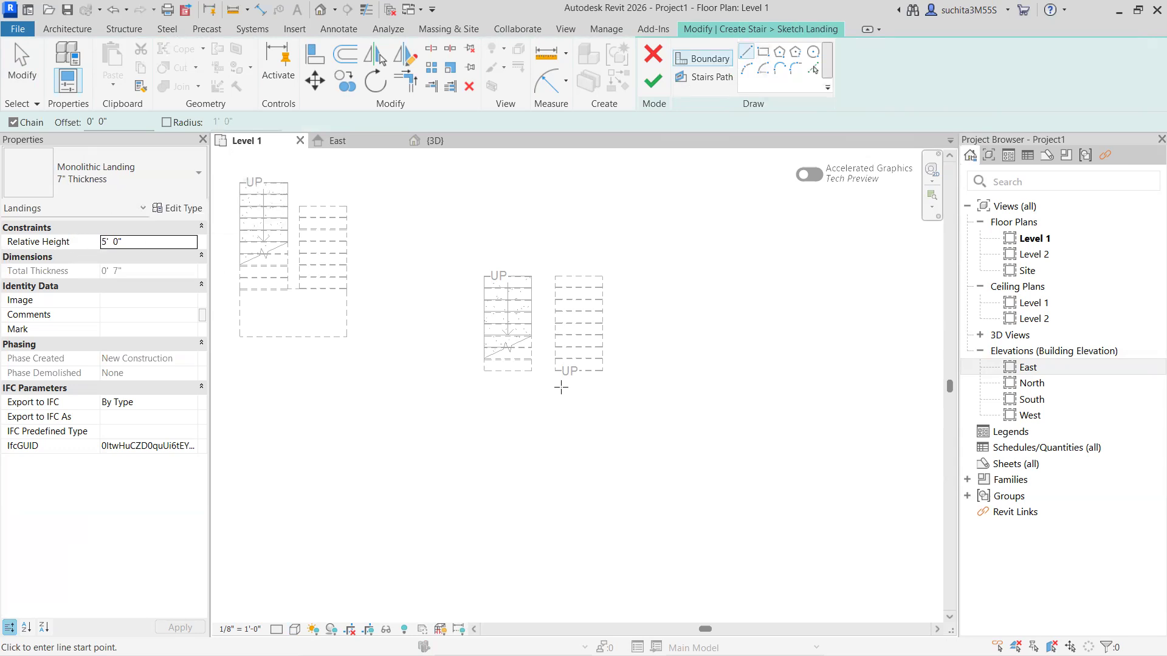
click(763, 53)
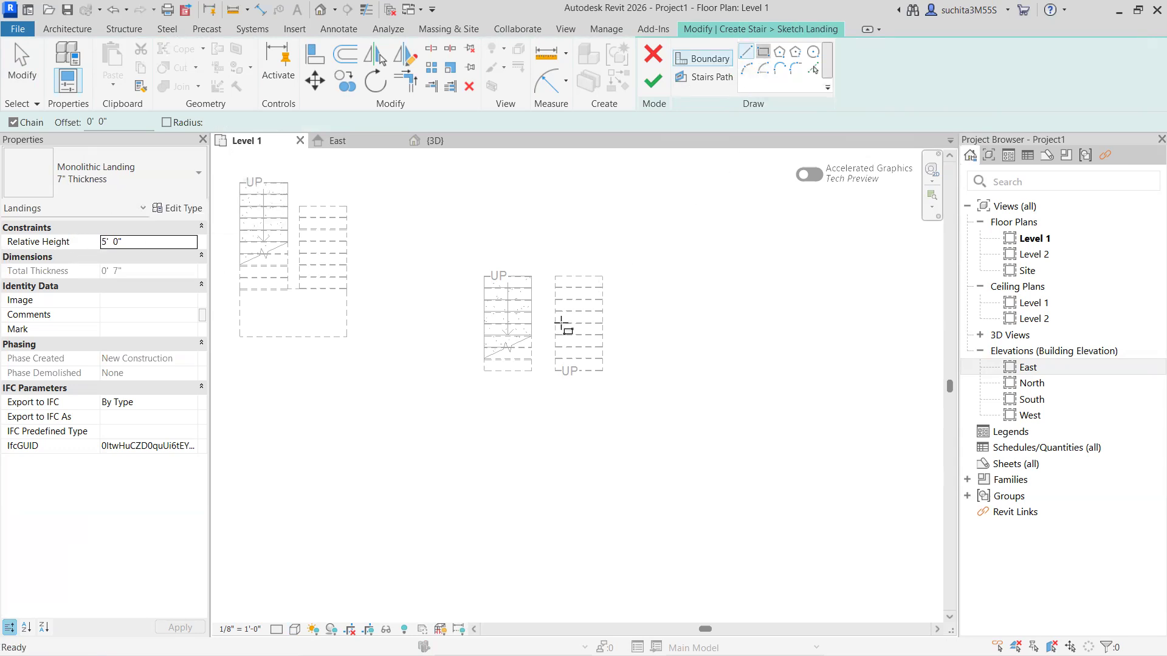
scroll(495, 382, up, 2)
click(460, 376)
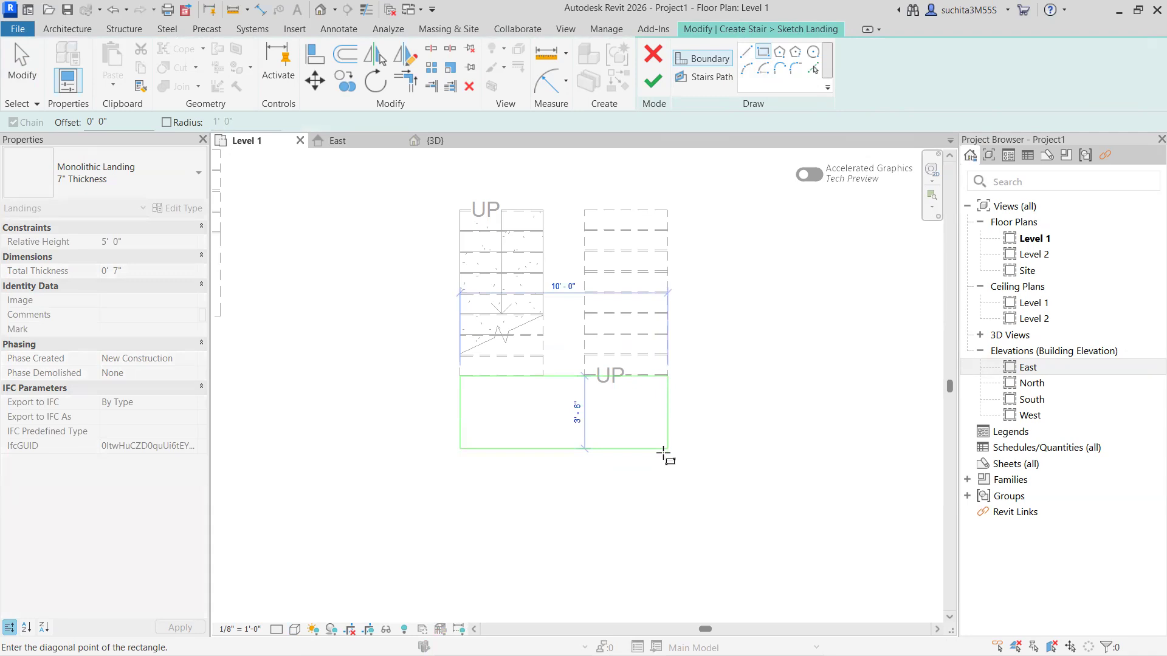
click(661, 457)
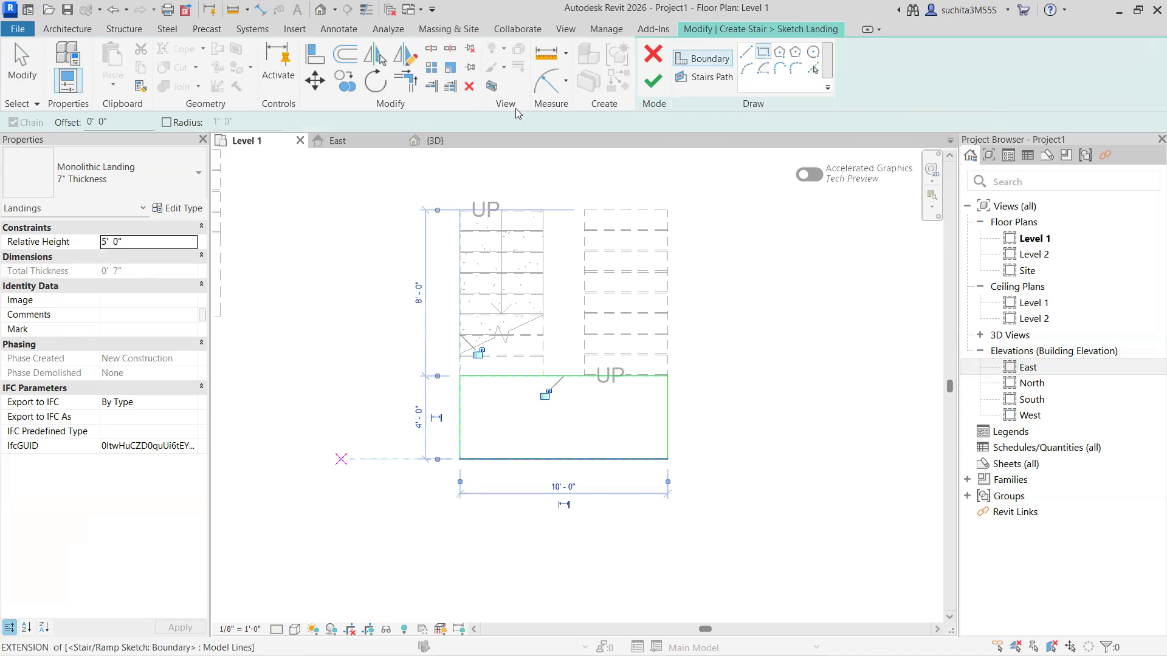
click(653, 83)
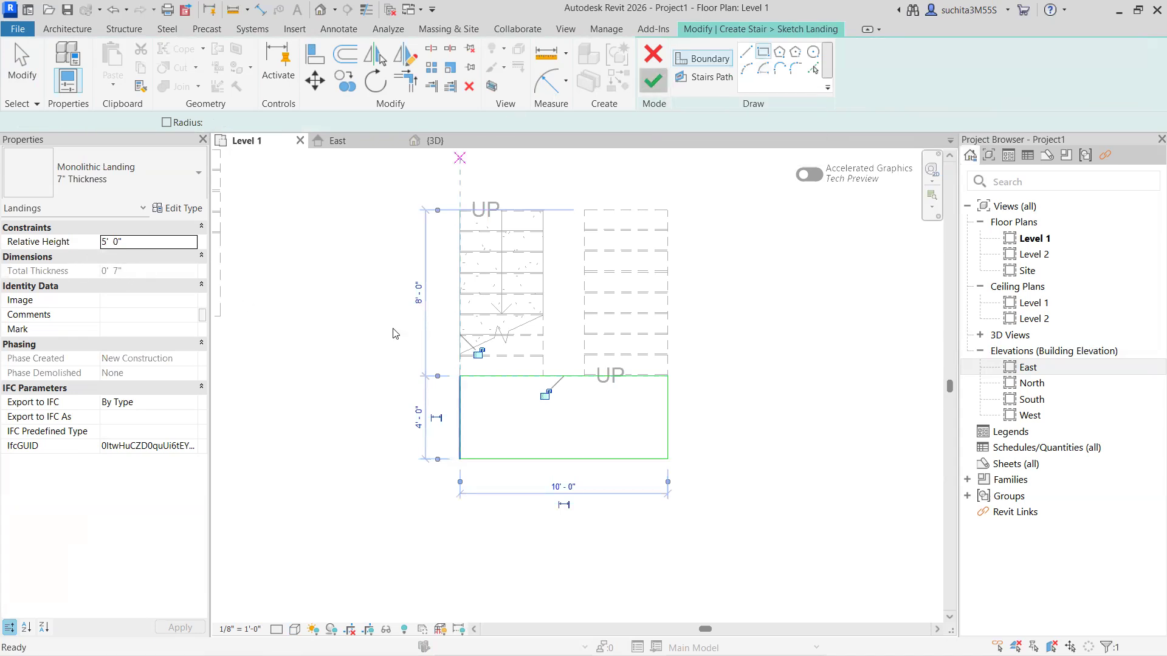
click(654, 85)
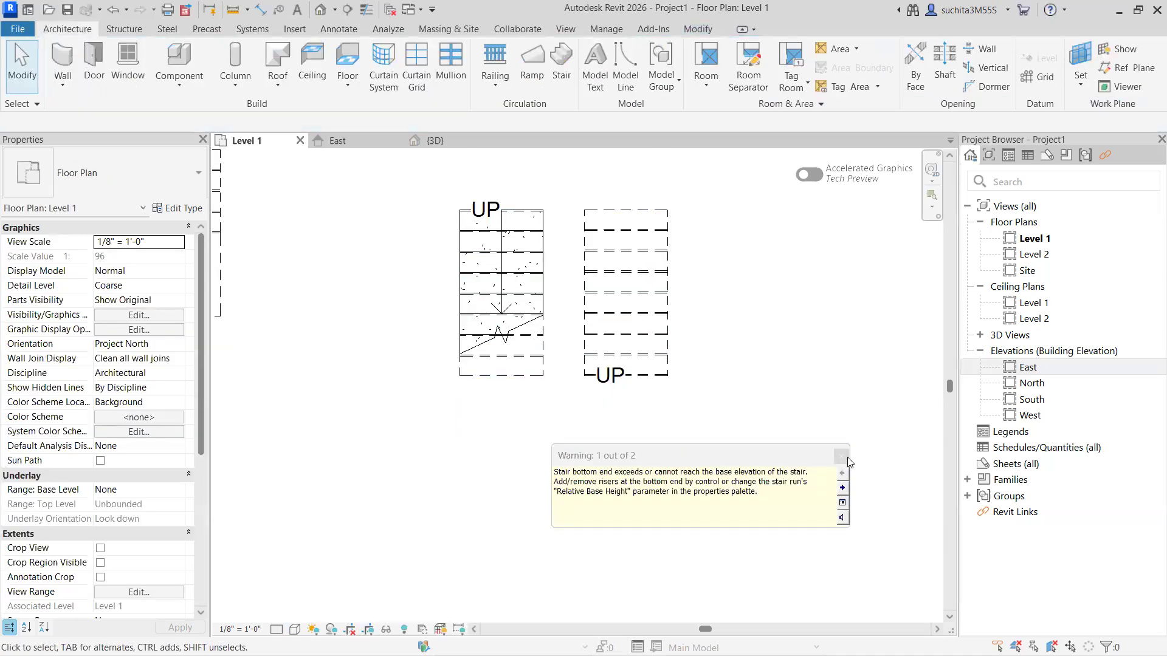
click(846, 458)
Delete the glass panel railing around the sketched landing in the 3D view.
click(456, 142)
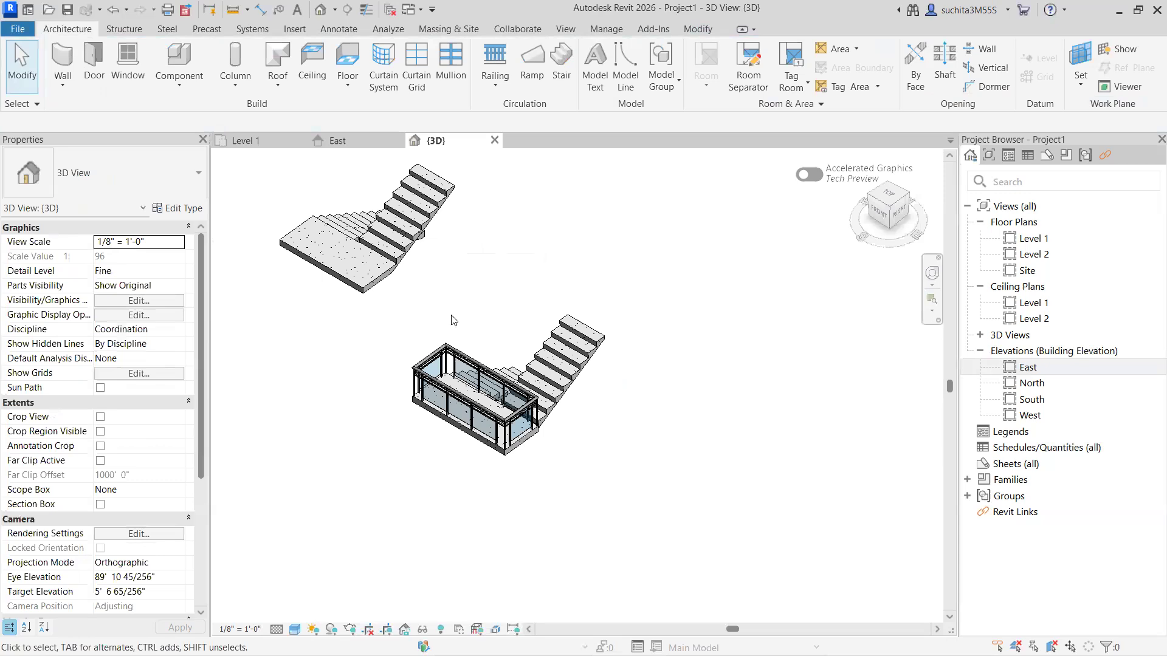
click(468, 384)
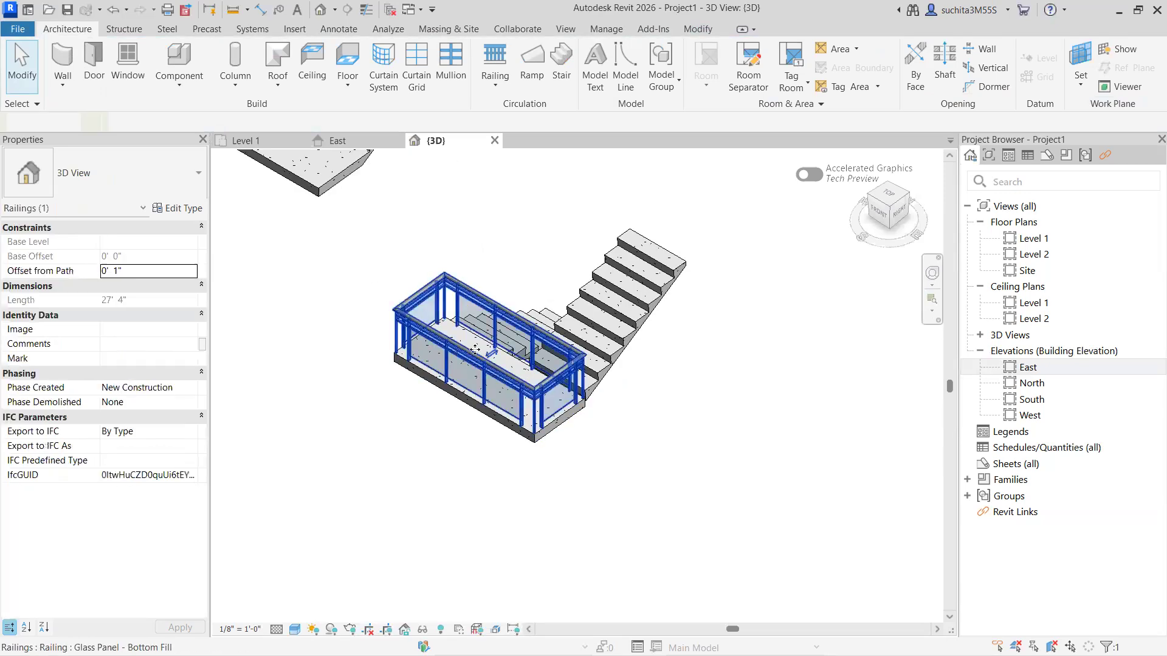
key(Delete)
scroll(494, 380, up, 3)
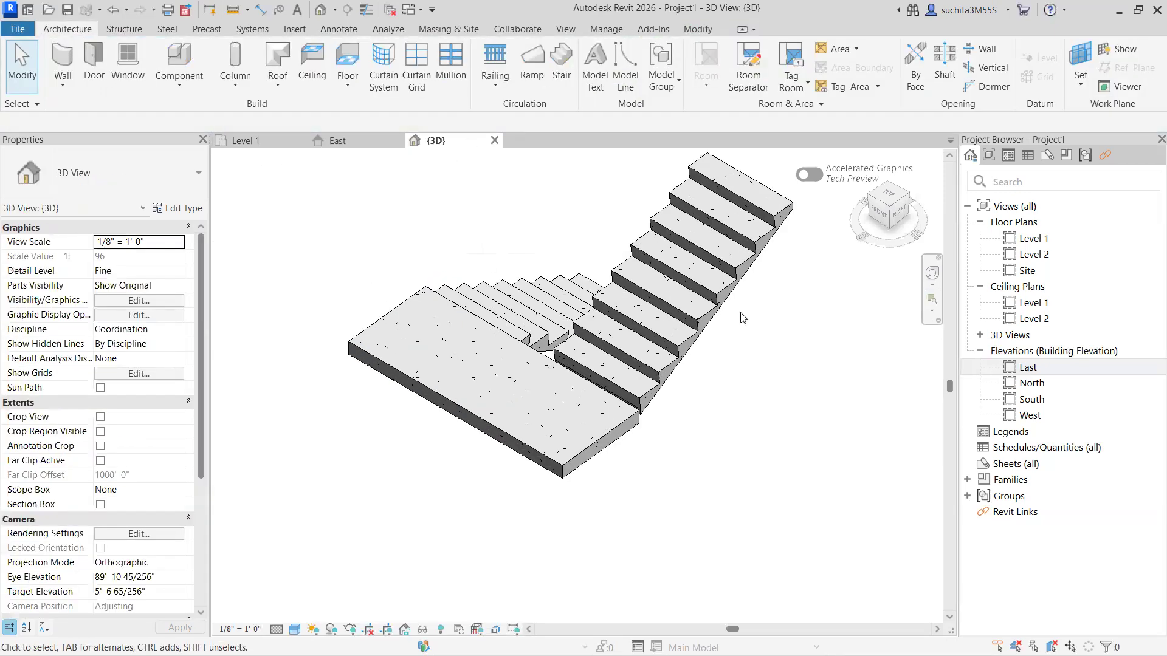
Examine from the side in 3D how the sketched landing meets the two separate runs.
drag(902, 209, 775, 188)
middle_drag(217, 335, 550, 392)
middle_drag(415, 351, 499, 425)
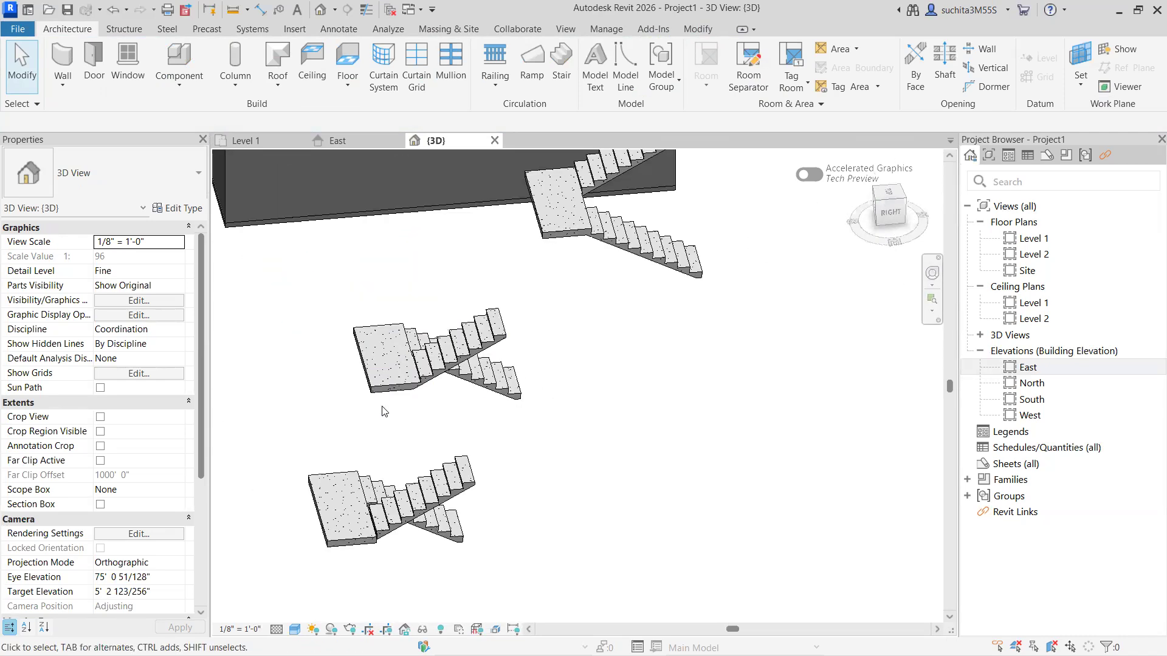
scroll(383, 411, up, 3)
middle_drag(374, 525, 421, 406)
scroll(413, 433, up, 2)
scroll(401, 478, up, 4)
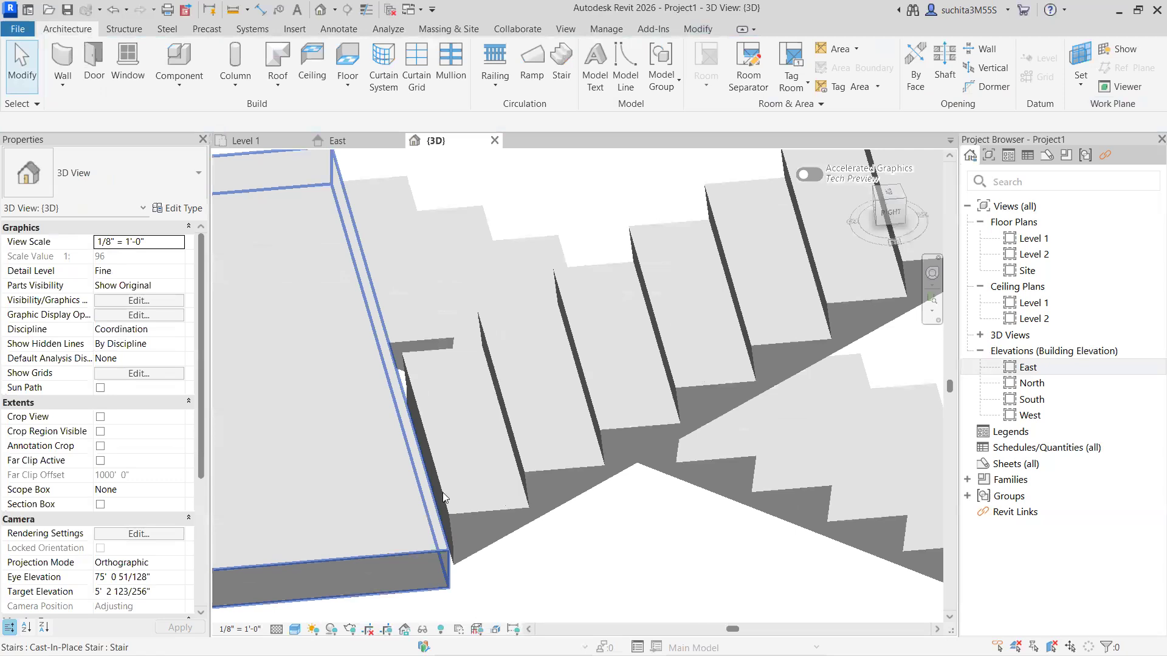
scroll(754, 414, down, 2)
drag(894, 213, 865, 195)
middle_drag(463, 268, 490, 354)
scroll(435, 344, down, 5)
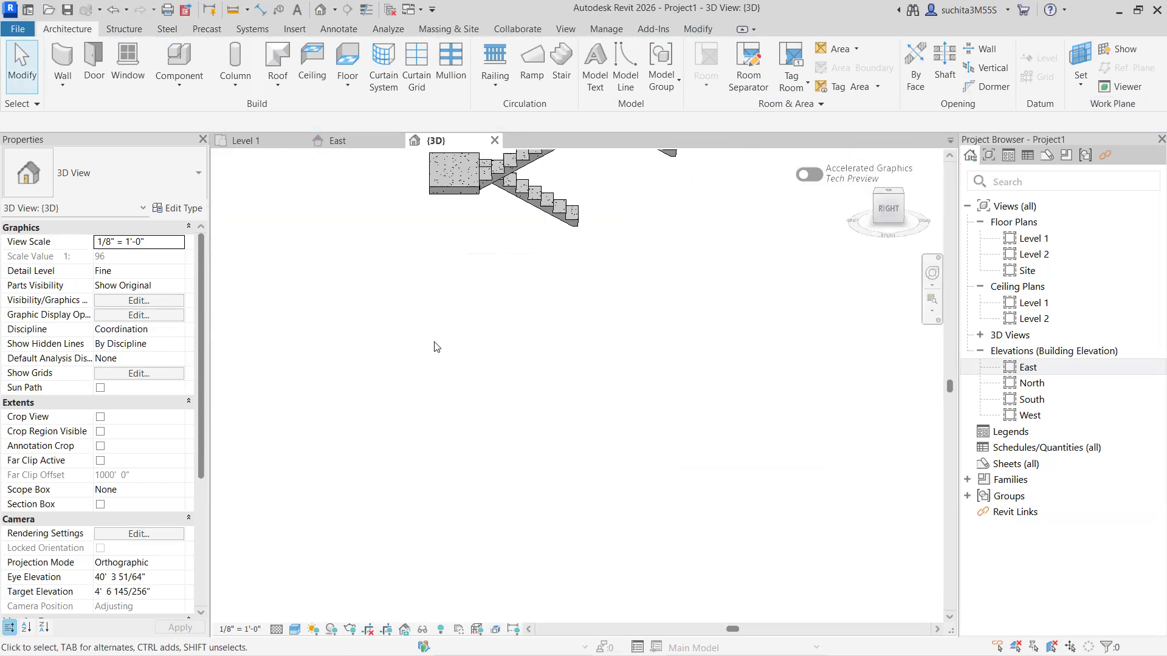
scroll(435, 346, up, 6)
scroll(490, 268, up, 2)
scroll(478, 255, down, 3)
scroll(480, 261, up, 5)
middle_drag(489, 261, 518, 365)
scroll(491, 345, down, 2)
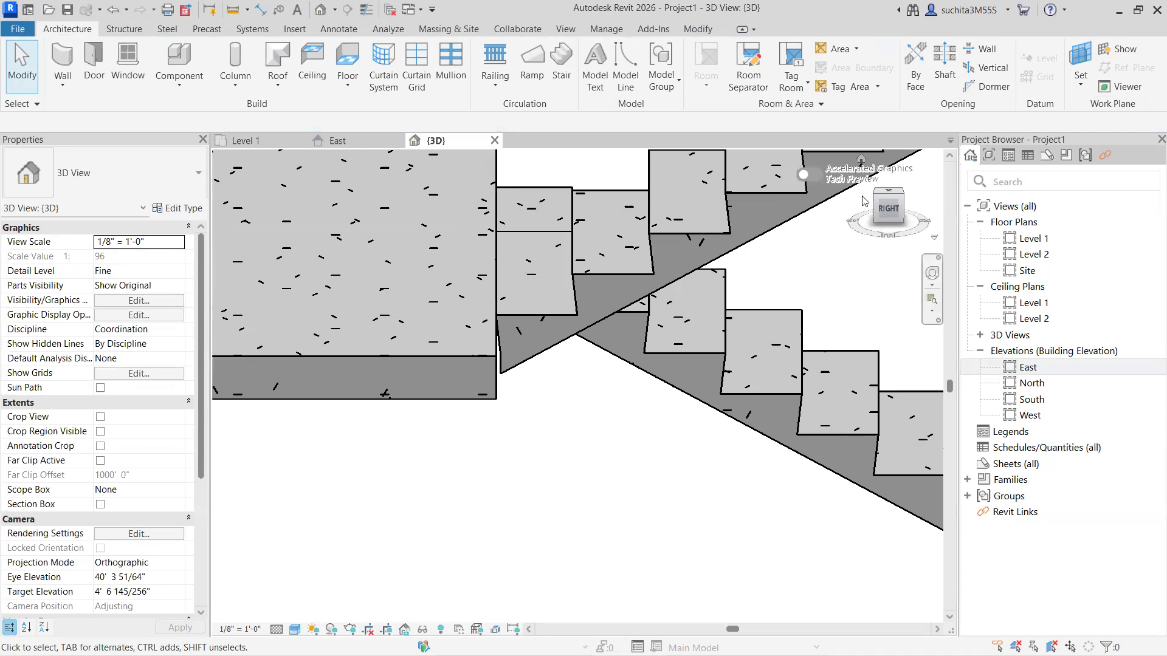
Check the alignment of the sketched landing's edges with the runs in a top view of the model.
click(882, 195)
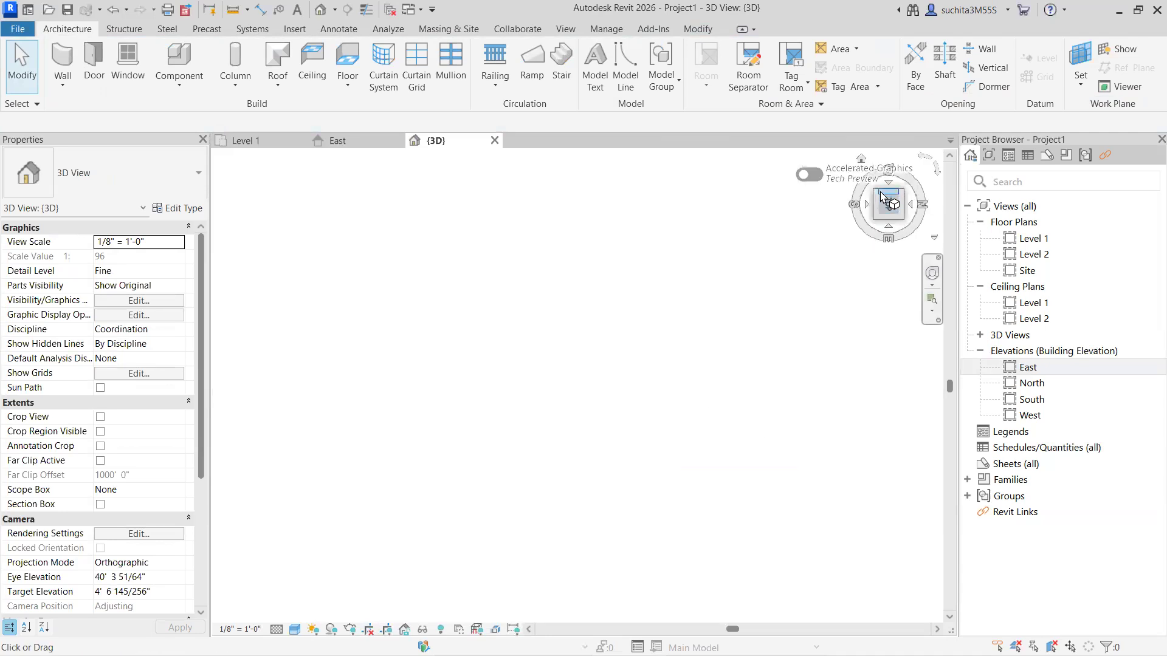
scroll(525, 538, up, 10)
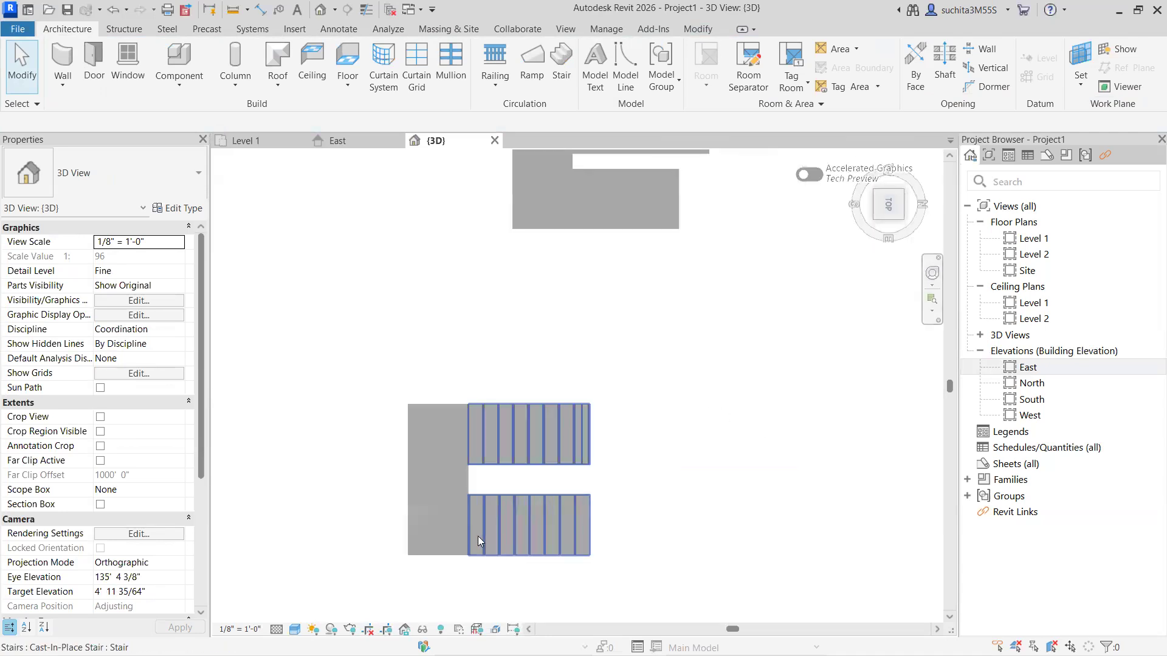
middle_drag(501, 514, 459, 377)
scroll(459, 378, up, 1)
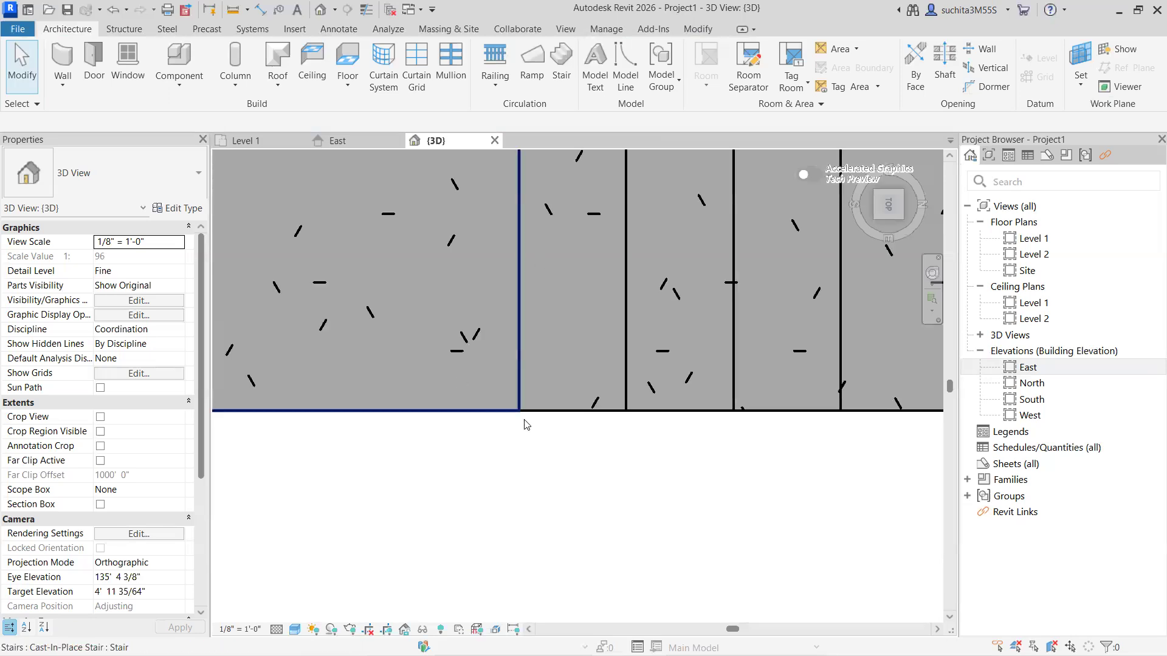
scroll(506, 407, down, 2)
drag(892, 218, 859, 196)
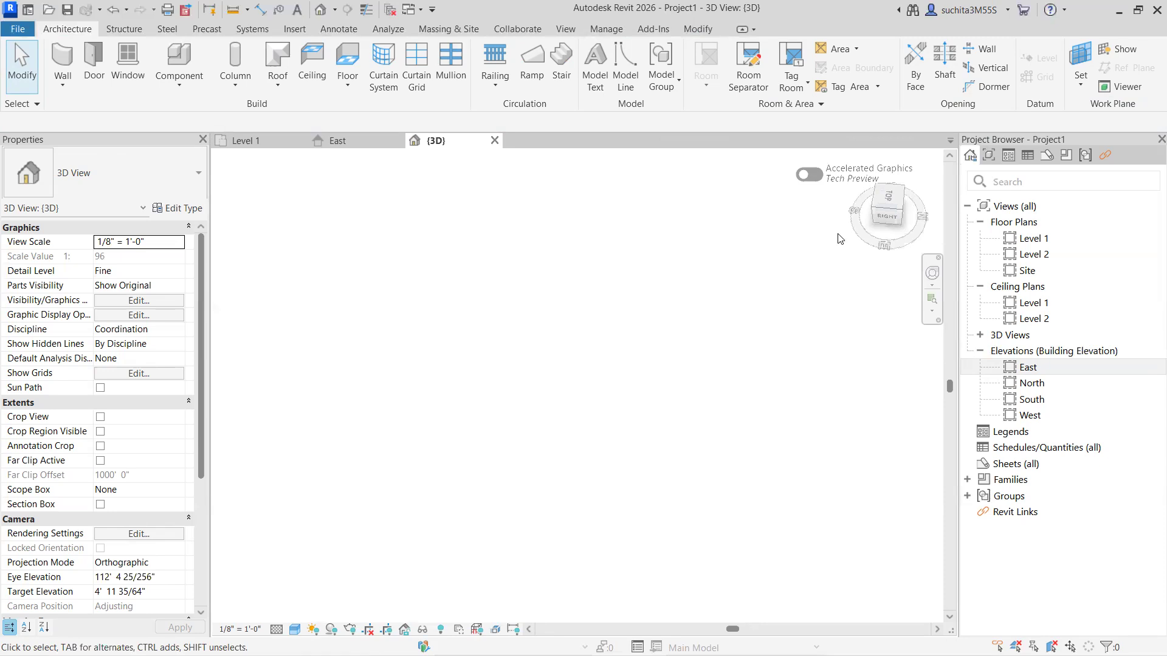
click(881, 207)
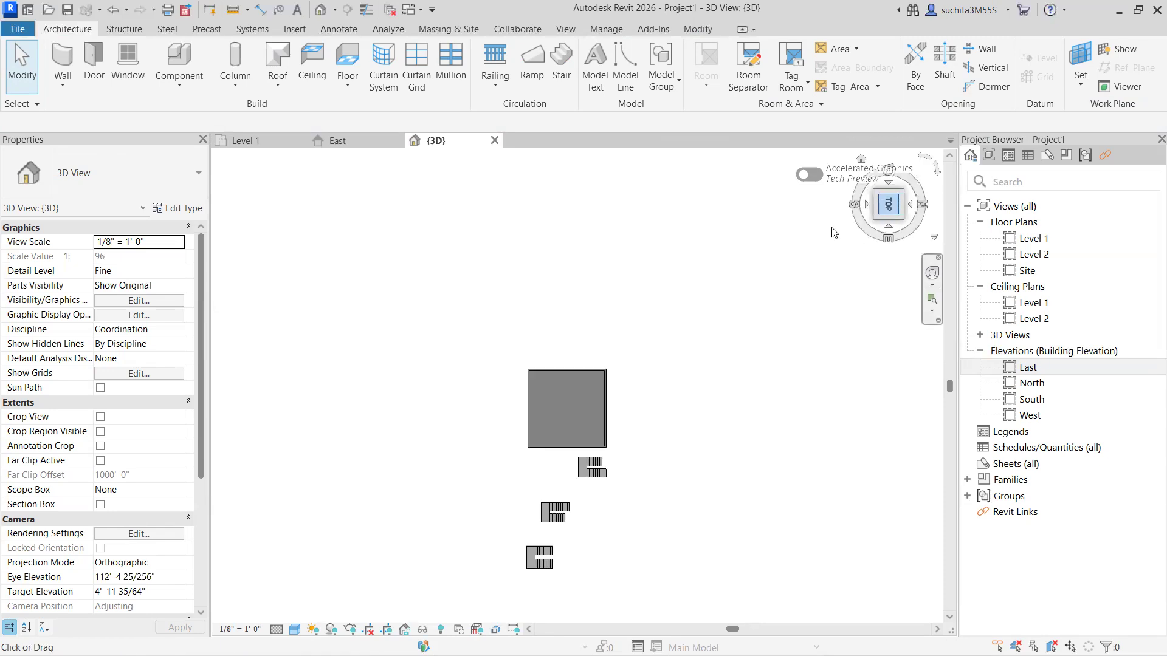
Draw a vertical building section through the right-hand separate run on the Level 1 plan, extending past the landing.
click(243, 140)
scroll(544, 390, down, 4)
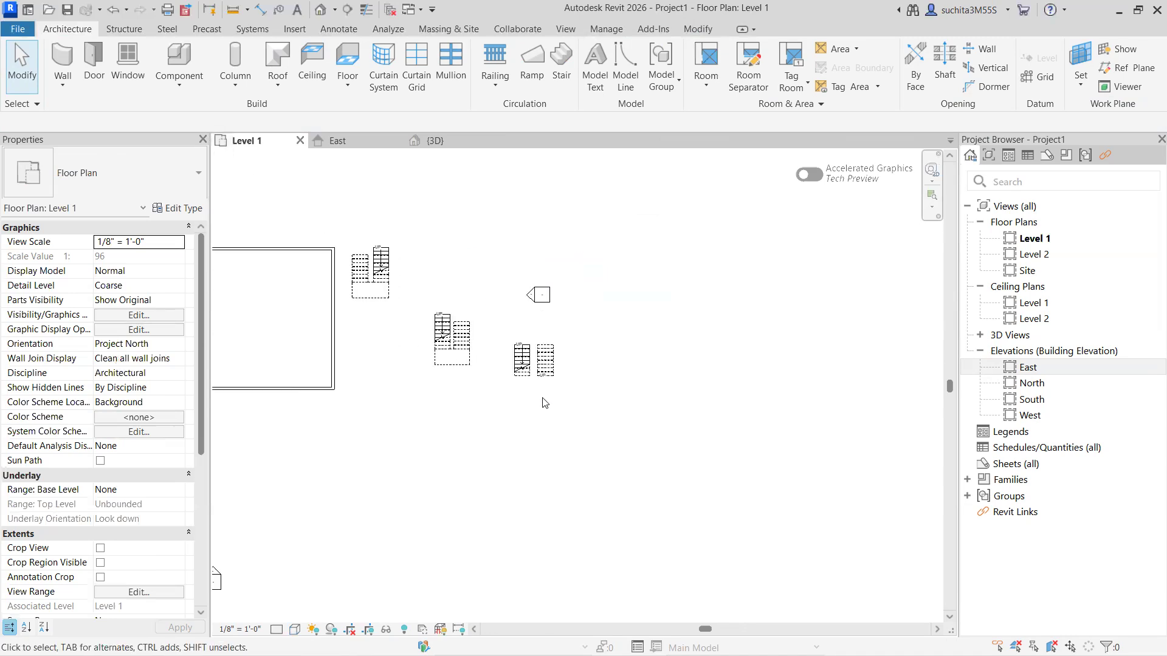
scroll(549, 400, up, 5)
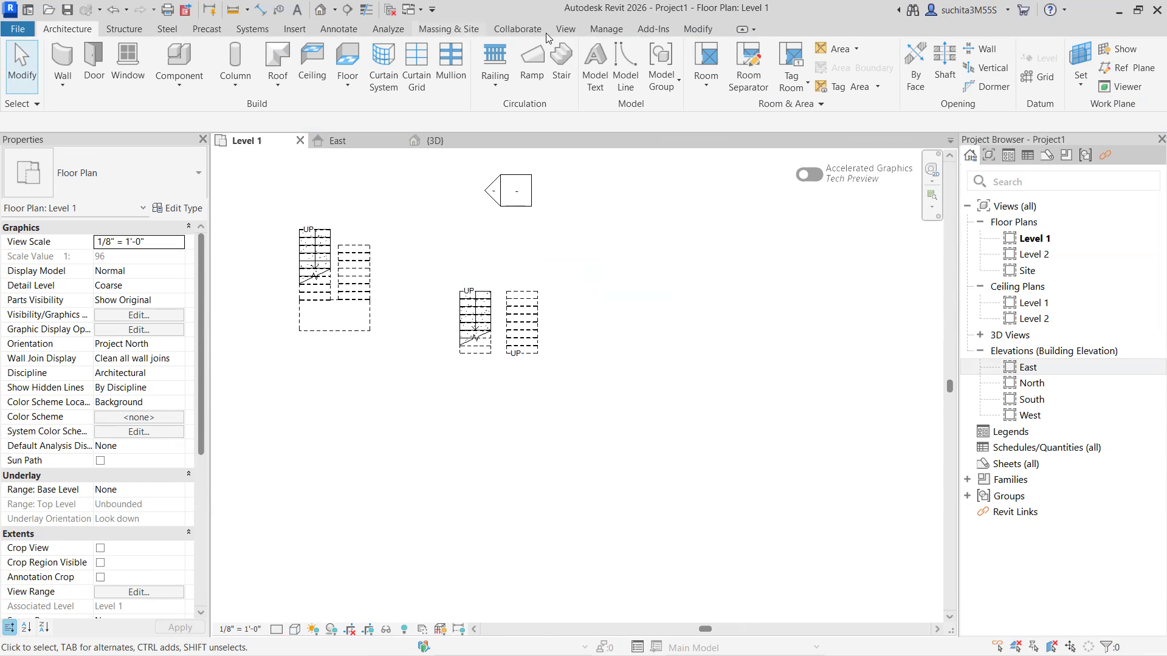
click(565, 29)
click(509, 64)
click(511, 263)
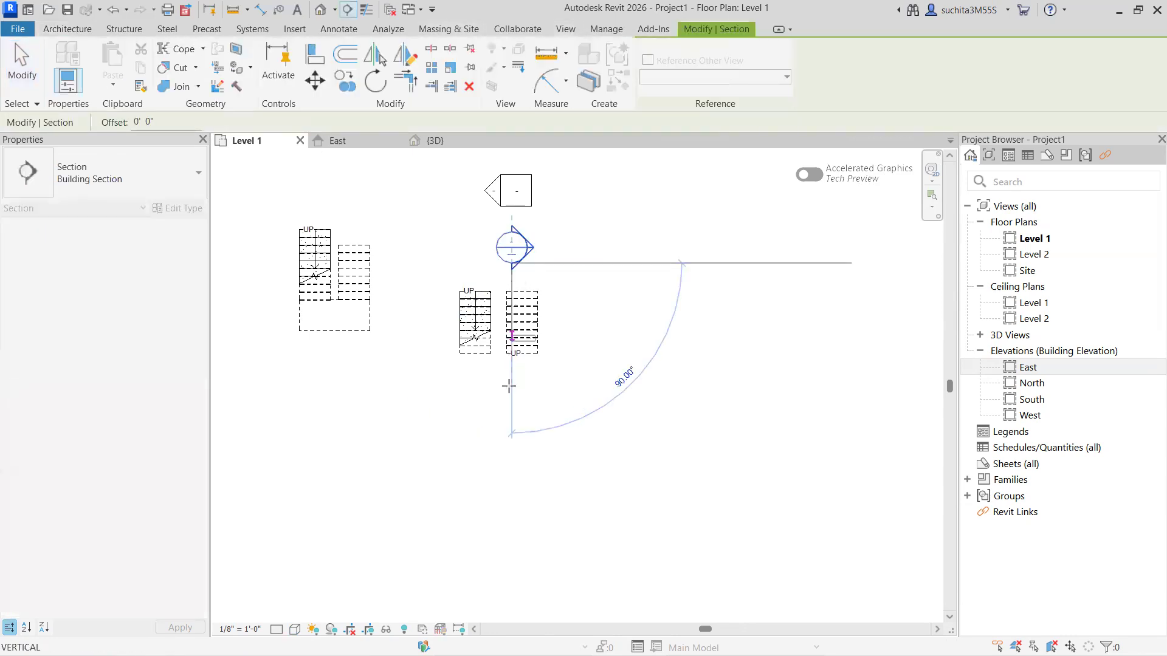
click(511, 421)
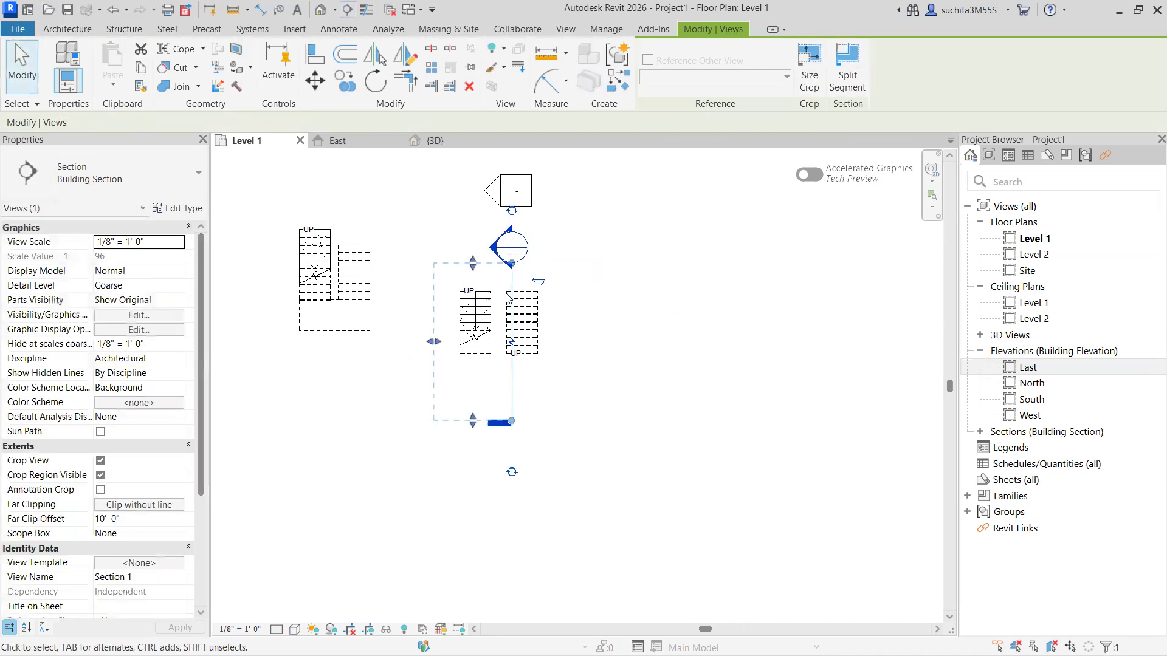
Nudge the section line rightward so it cuts near the outer edge of the right-hand run.
key(Right)
key(Right)
key(Right)
key(Right)
key(Right)
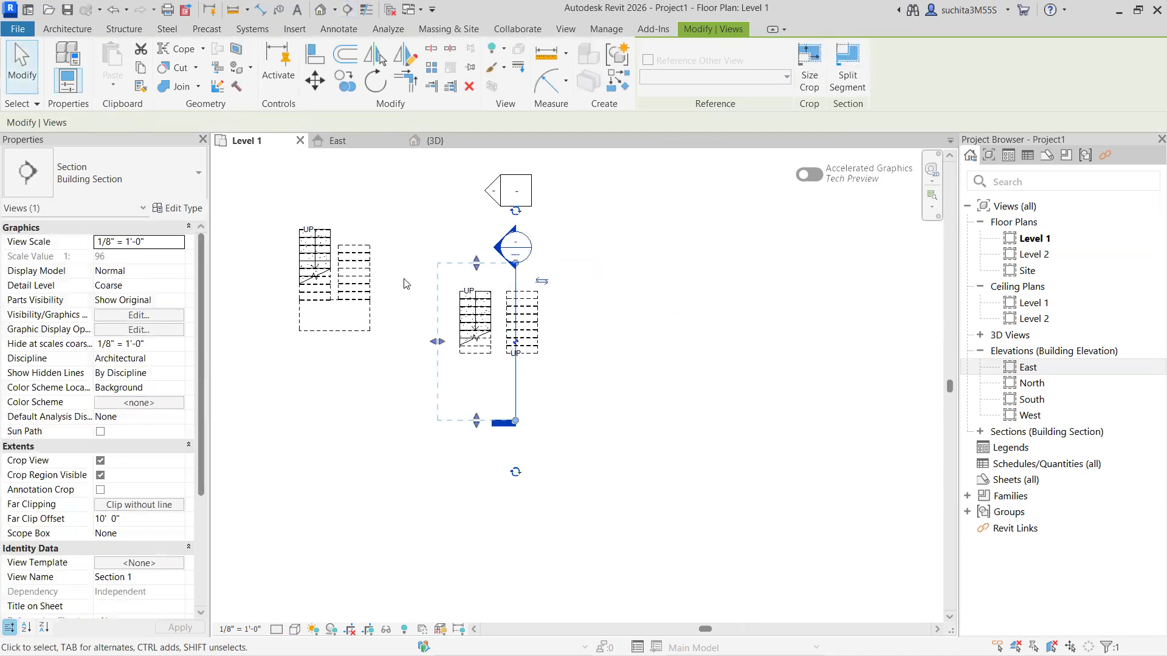
click(624, 262)
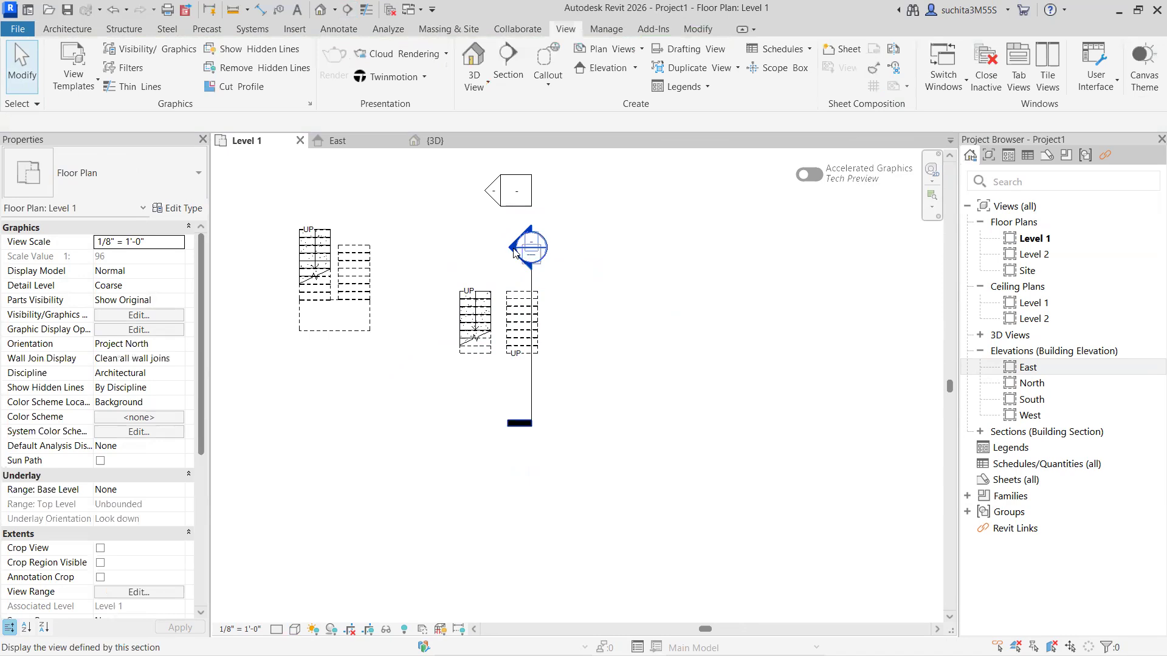
Open the new section view and examine the joint between the sketched landing and both runs.
double_click(513, 251)
scroll(503, 442, up, 5)
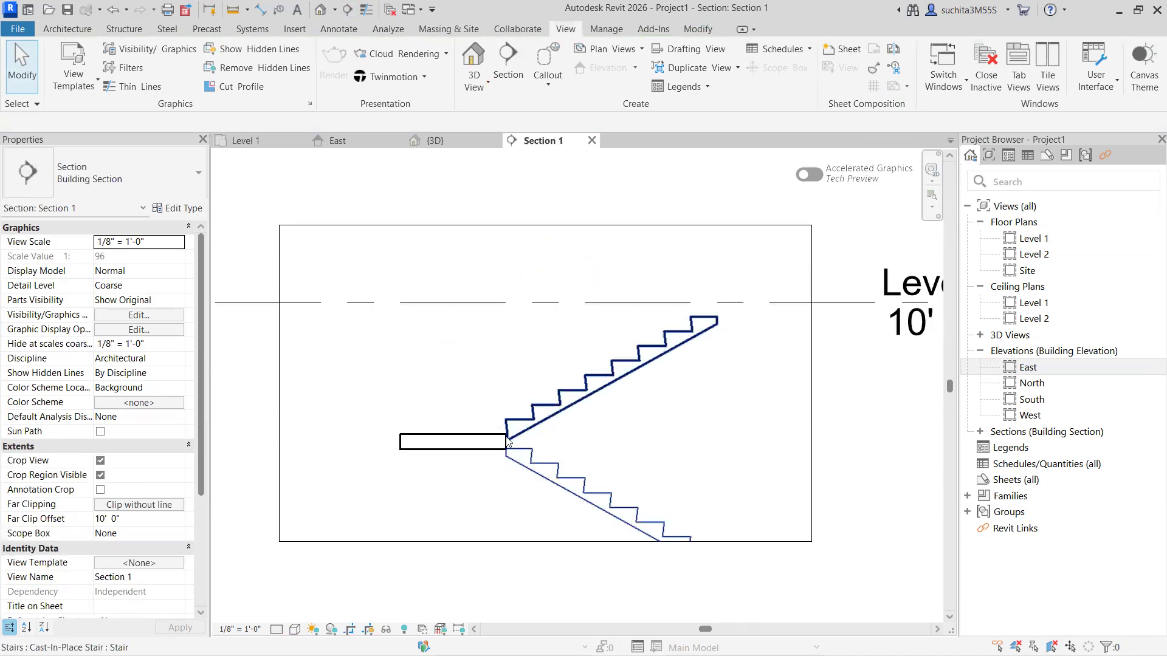
middle_drag(503, 441, 503, 386)
scroll(488, 403, up, 2)
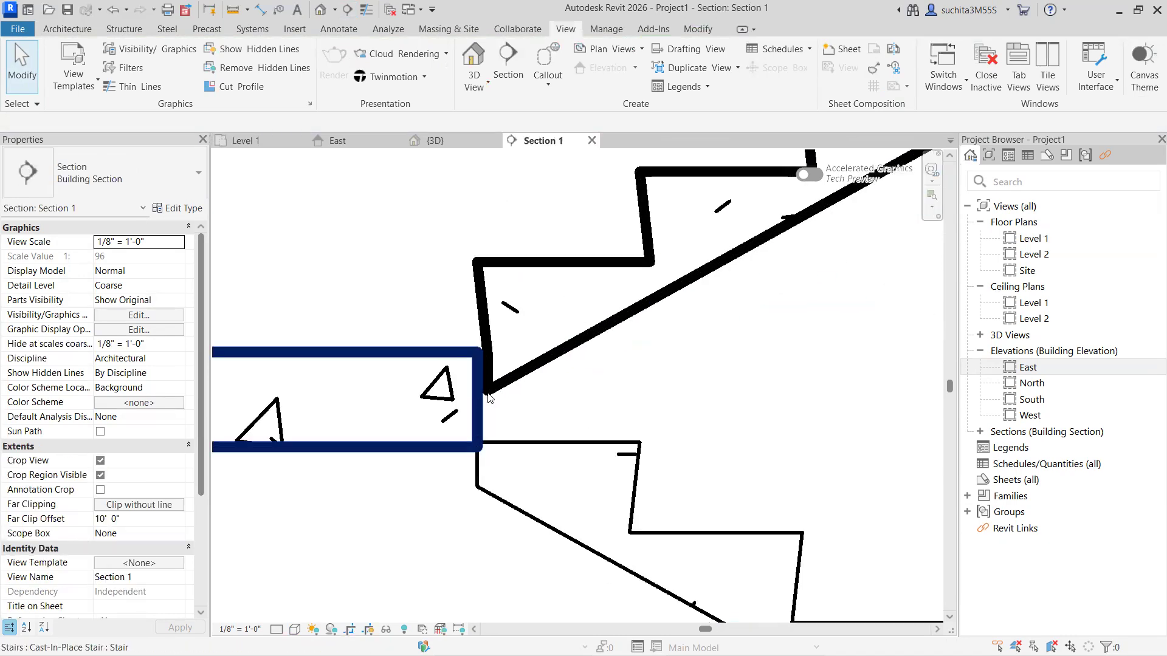
scroll(488, 378, down, 1)
scroll(488, 378, down, 6)
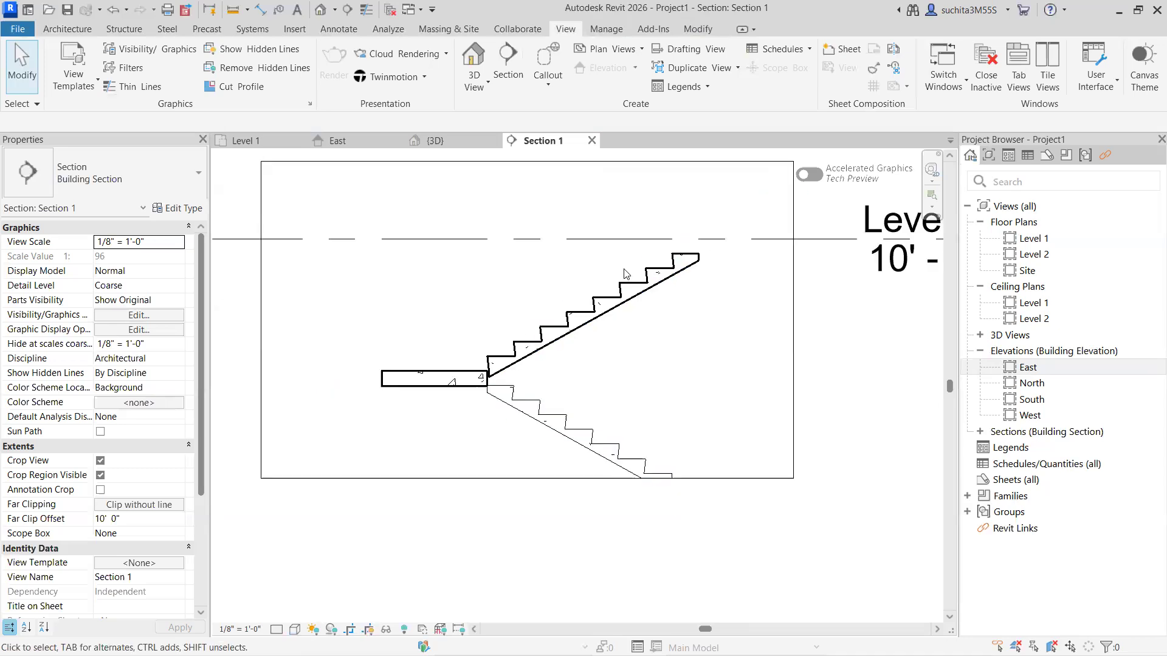
scroll(498, 355, up, 2)
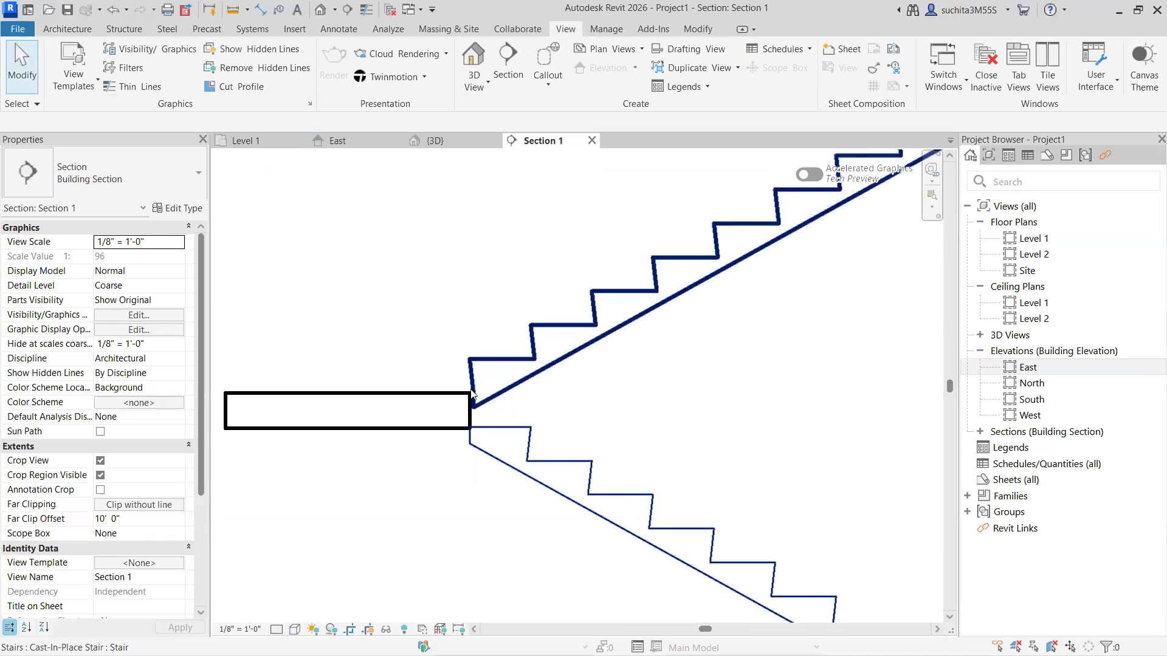
scroll(428, 414, down, 1)
Try a base offset of 0' 2" on the sketched landing, undo it and reselect the landing.
click(432, 415)
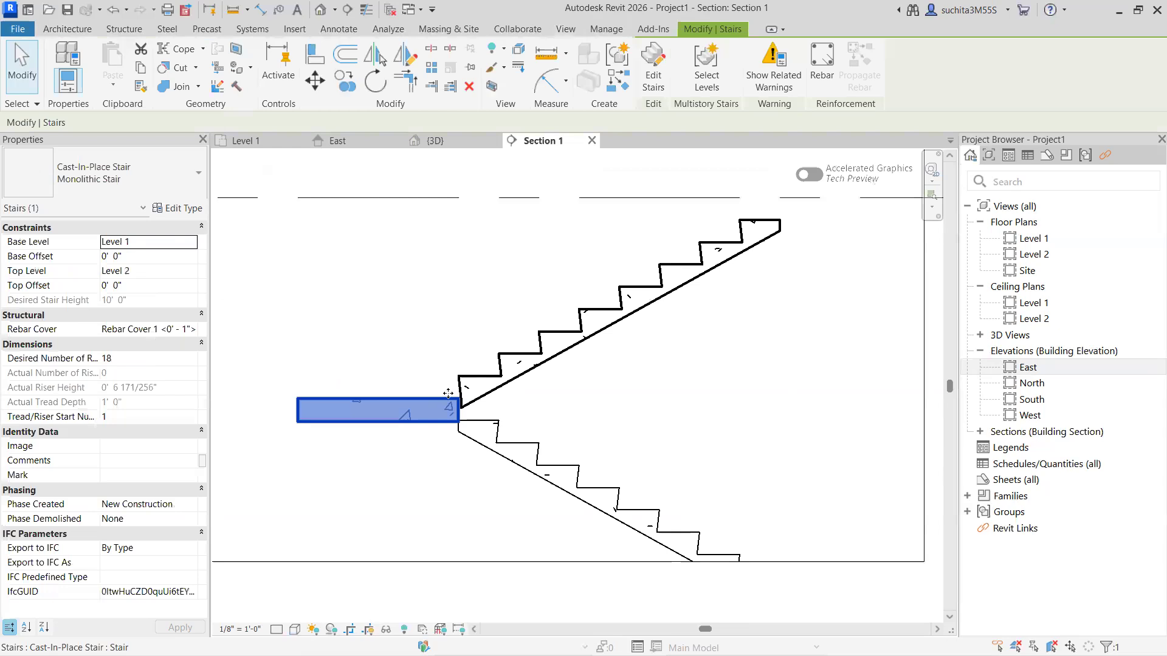
click(124, 258)
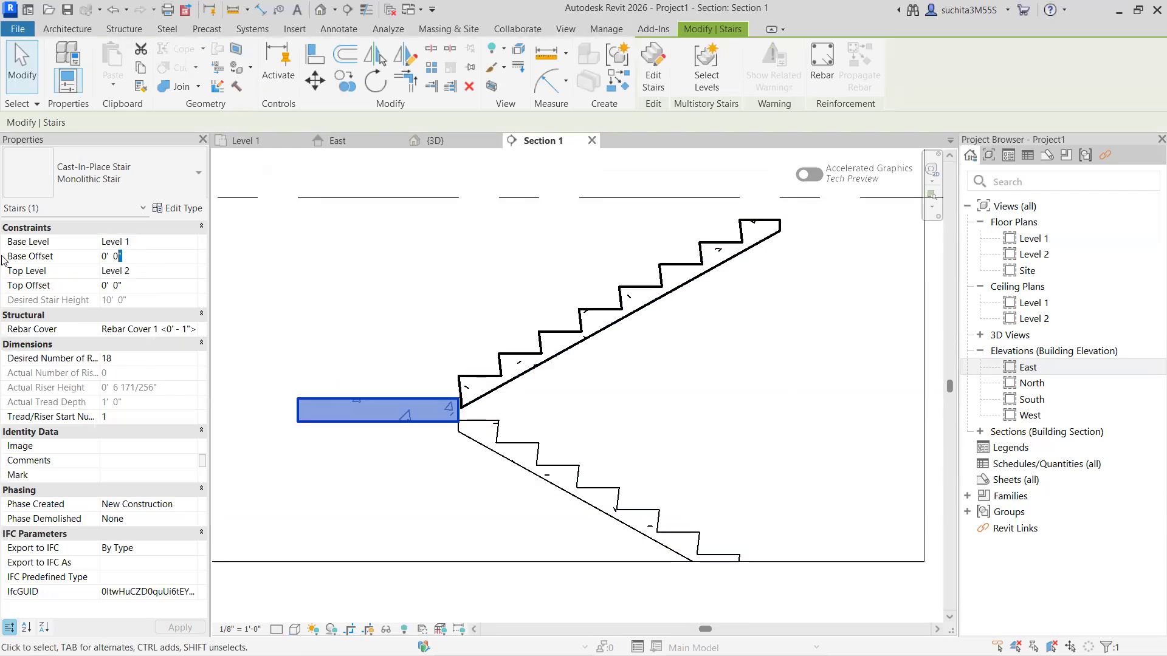
text(2")
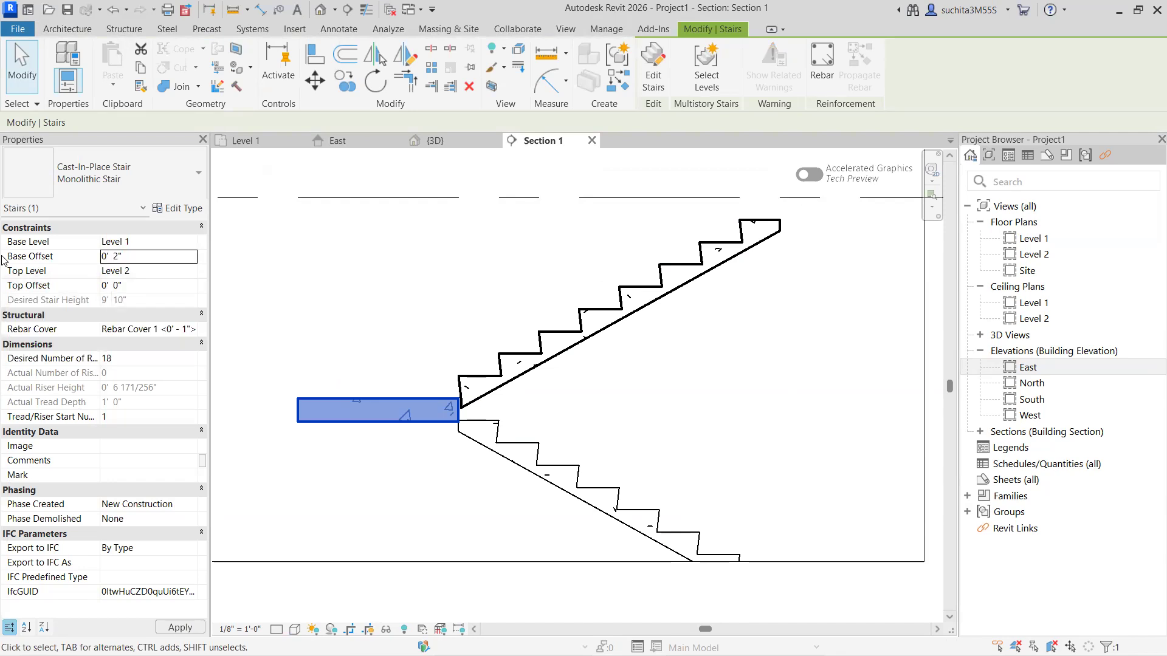
click(160, 626)
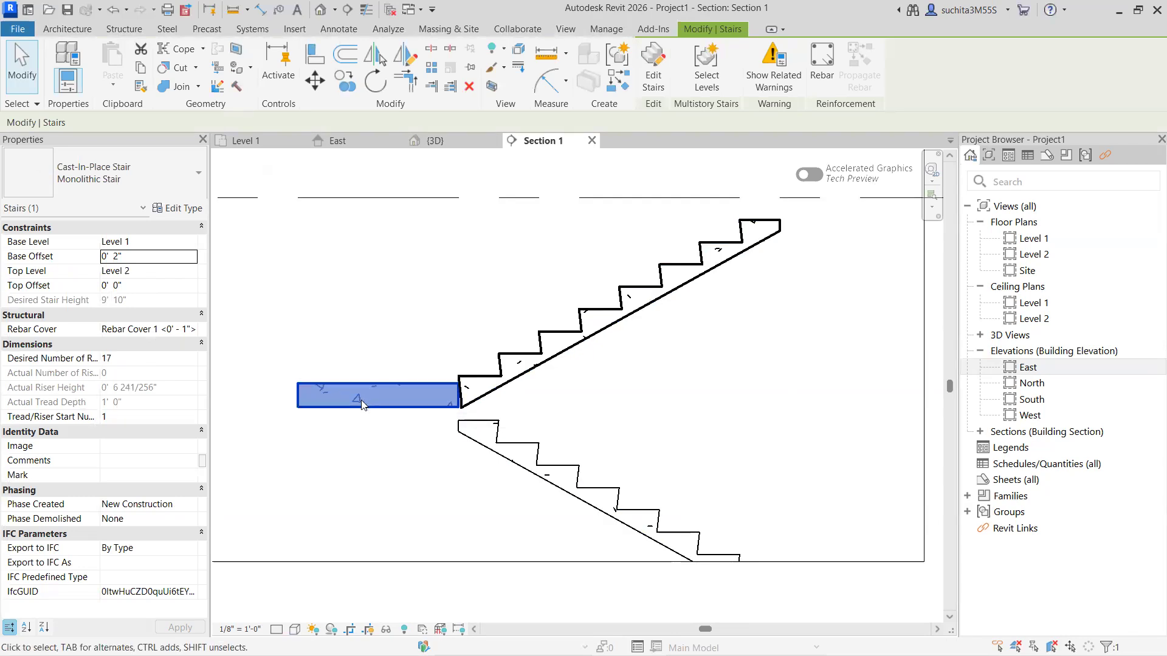
key(ctrl+z)
click(425, 406)
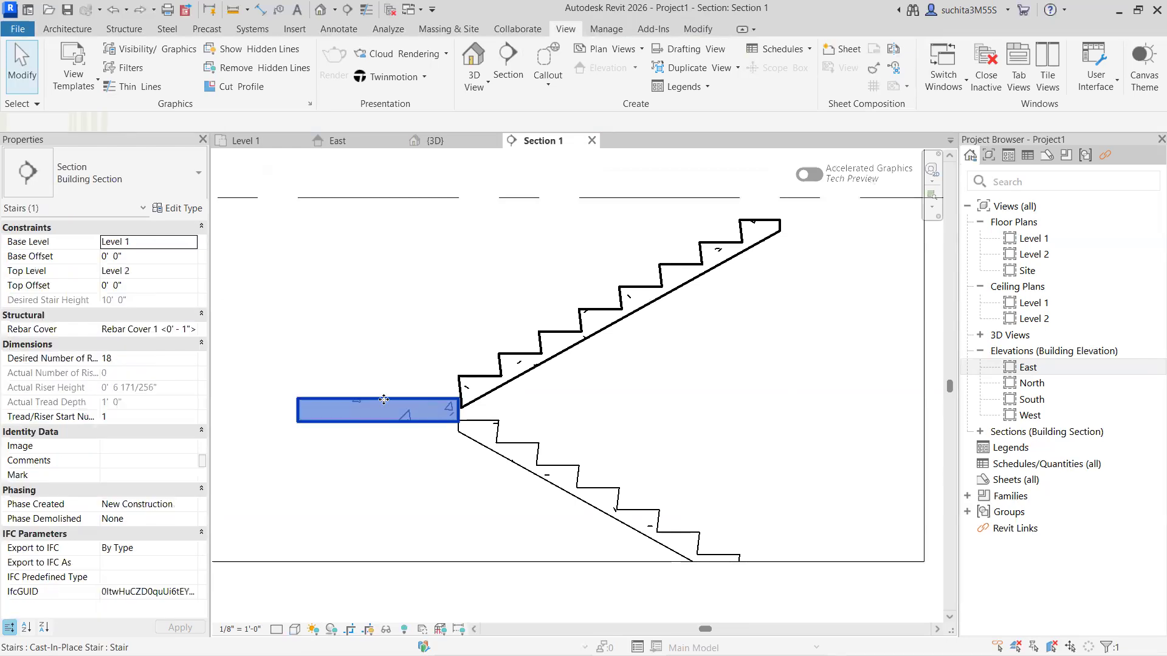
Set the Monolithic Stair type's maximum riser height to 0' 9".
click(182, 209)
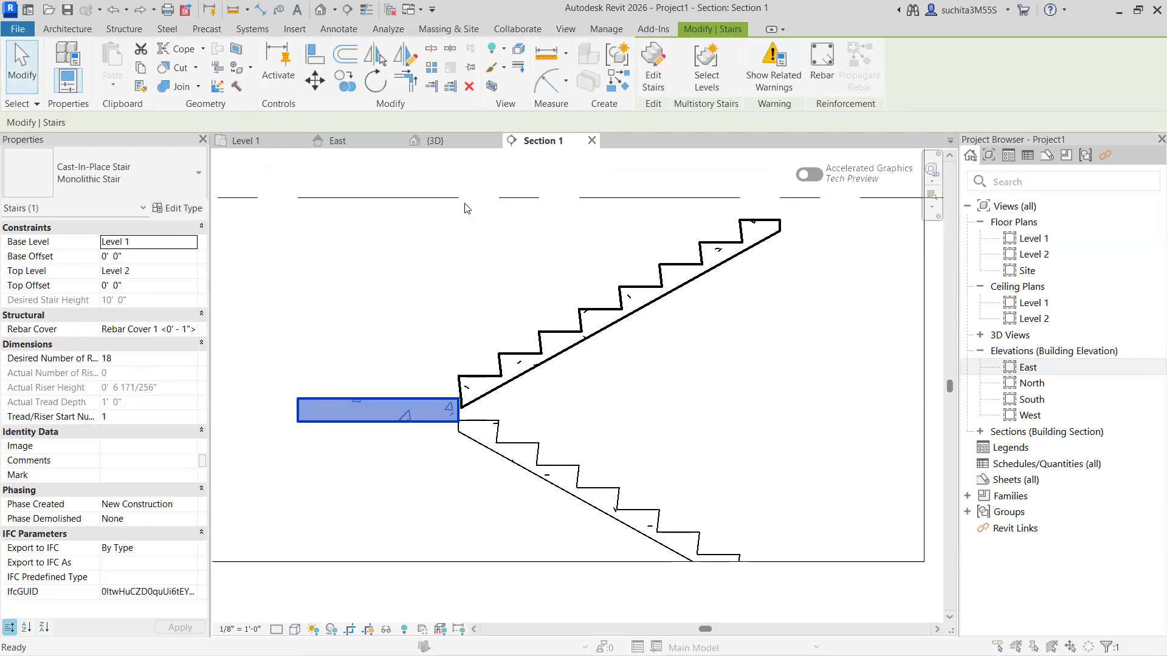
click(590, 220)
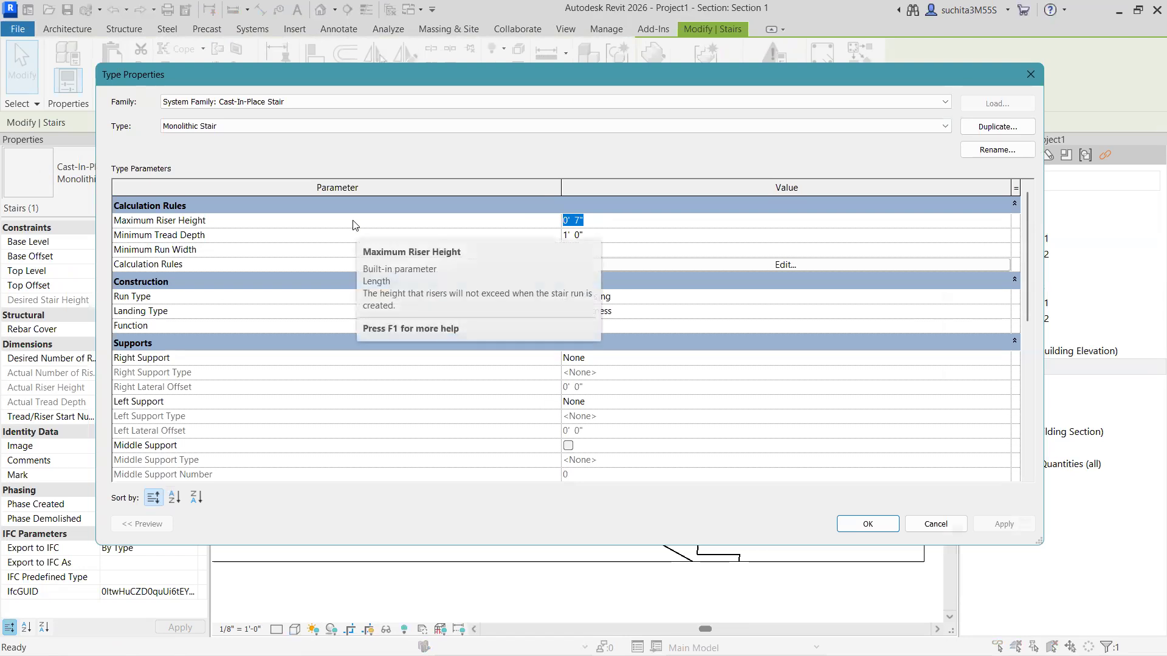
text(9)
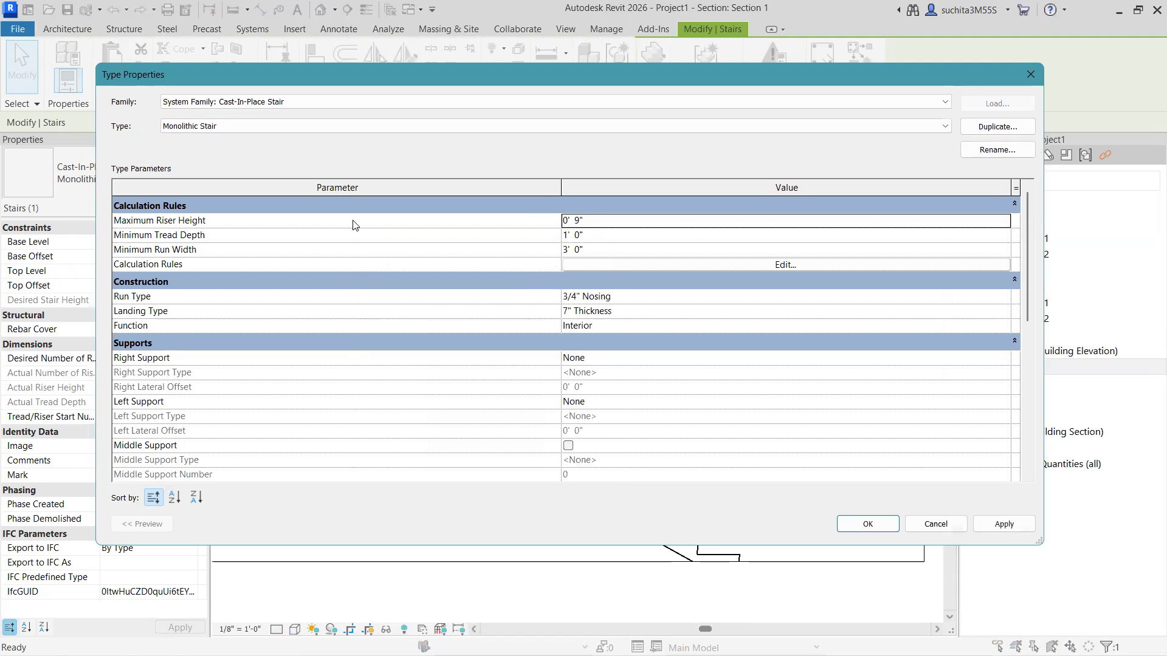
click(881, 524)
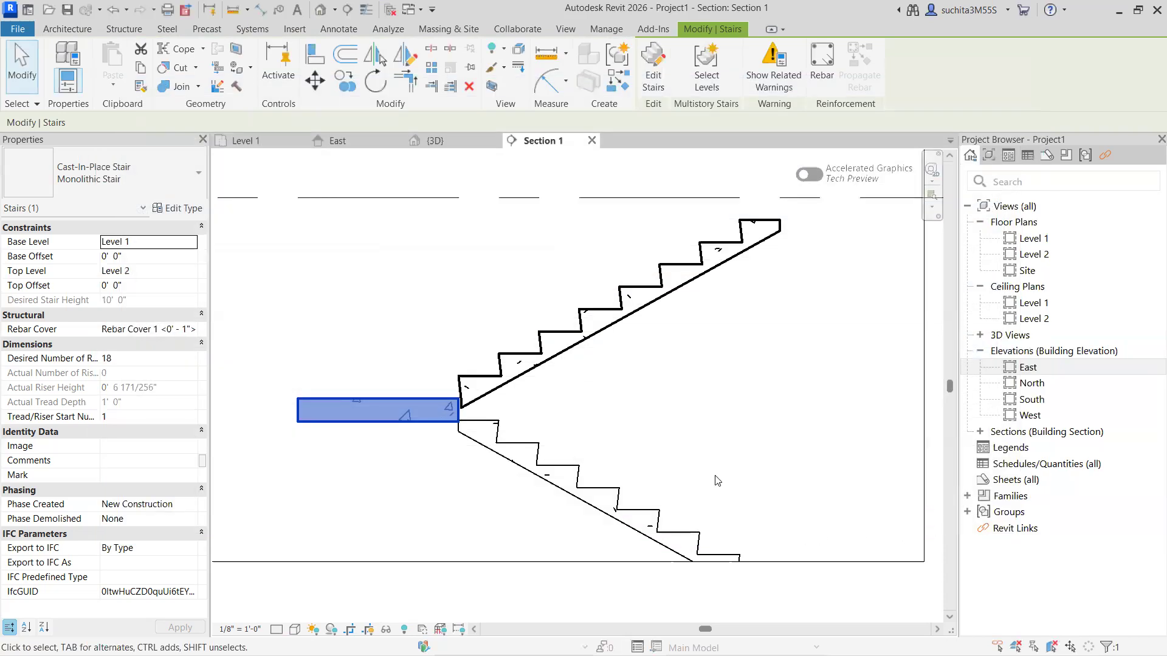
scroll(340, 422, down, 2)
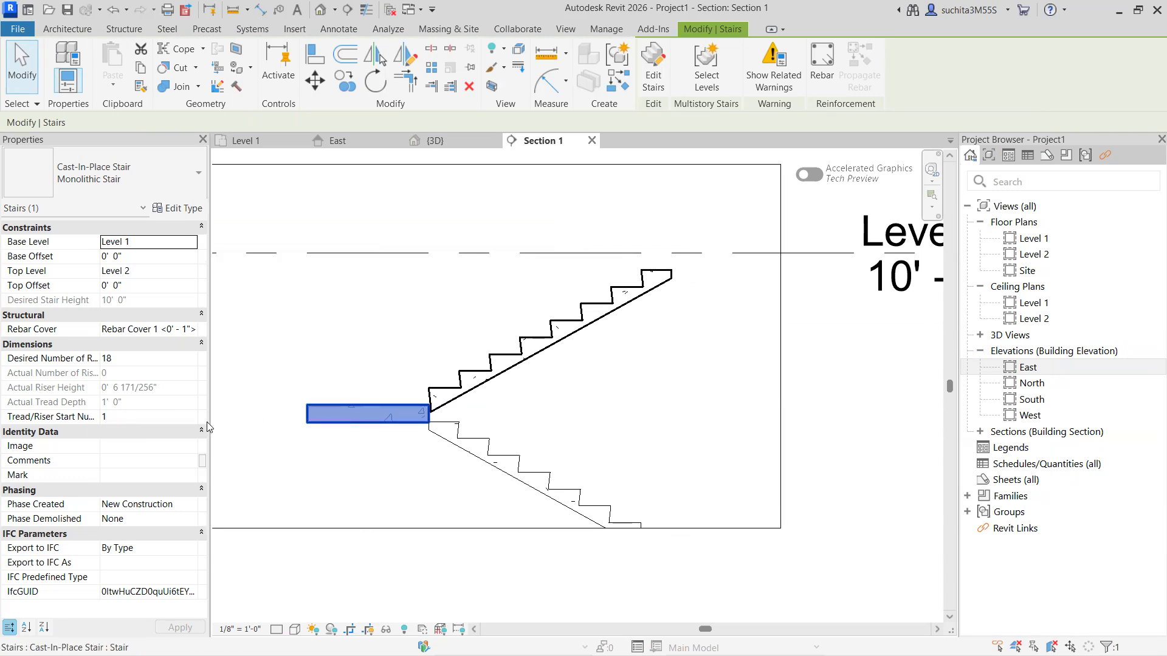
key(Escape)
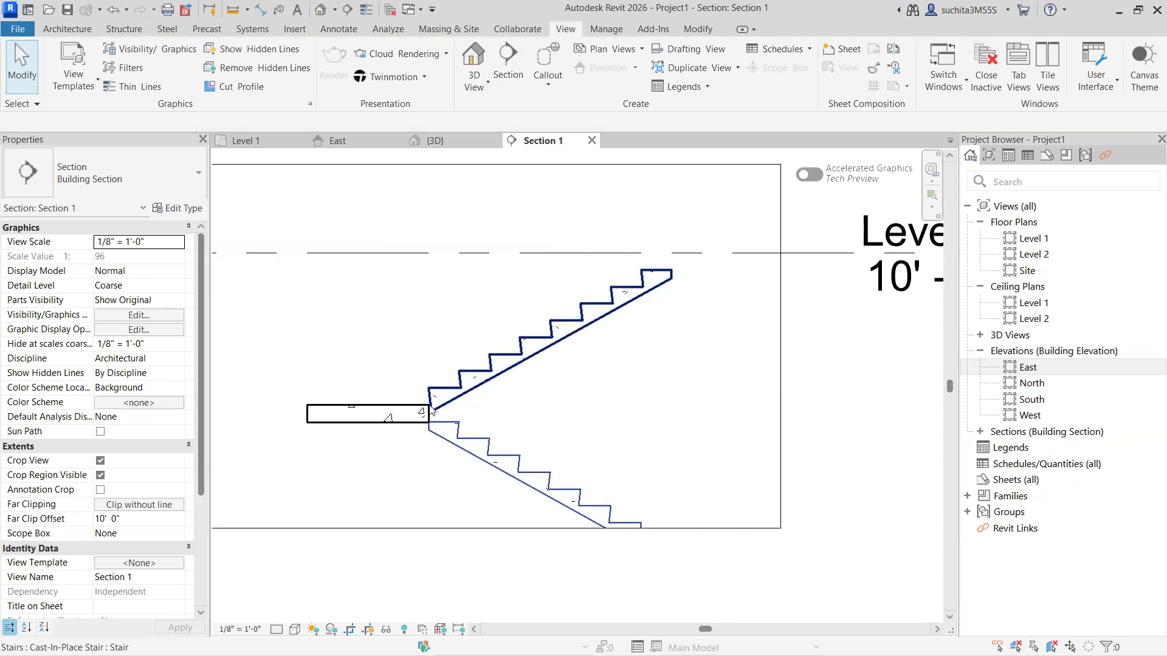
click(468, 402)
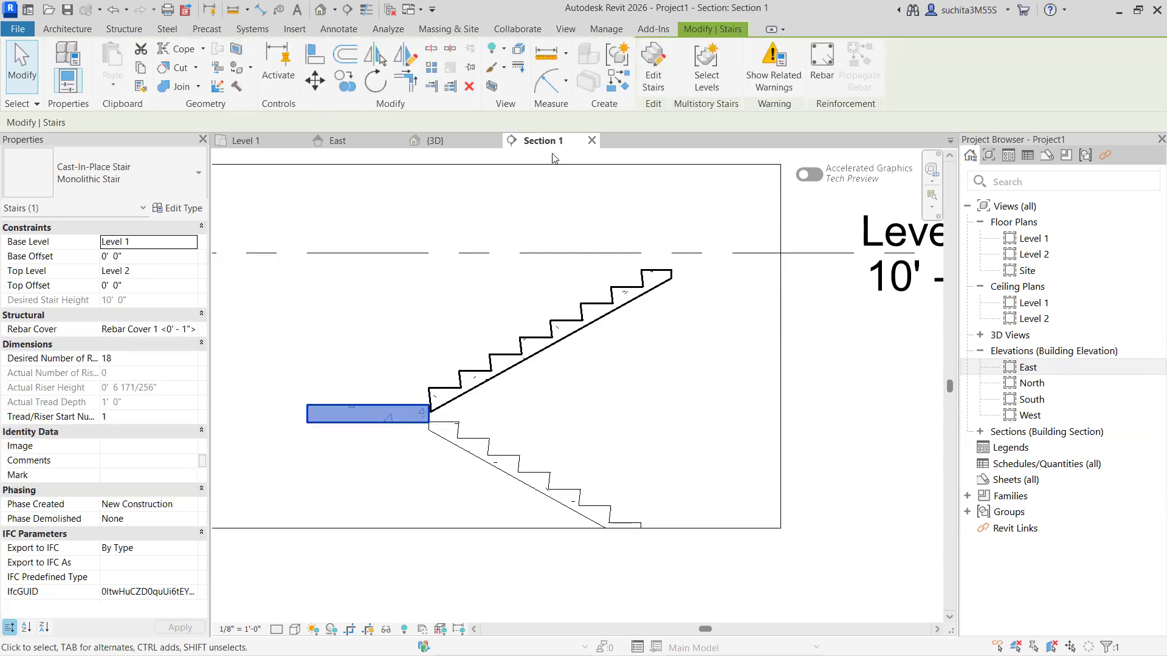
scroll(448, 296, down, 3)
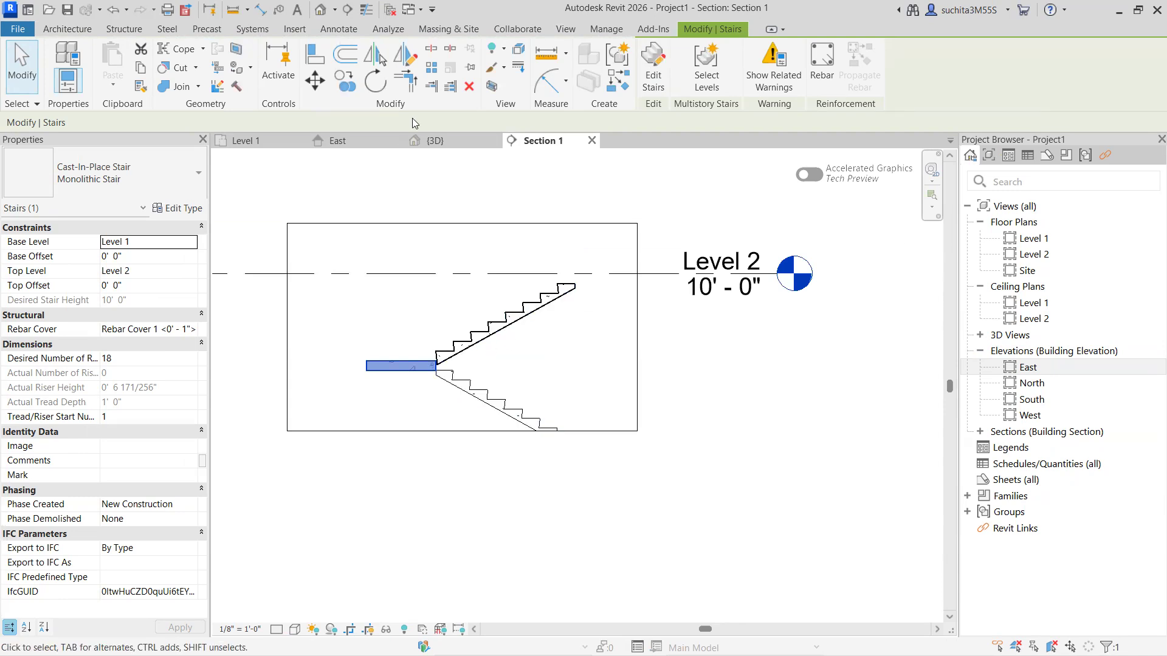
On the Level 1 plan, draw a U-shaped Monolithic Stair in clear space with parallel 7' 0" and 5' 0" runs and an automatic landing.
click(243, 140)
scroll(550, 295, up, 2)
middle_drag(550, 294, 578, 333)
scroll(465, 334, down, 7)
scroll(432, 287, up, 3)
scroll(442, 296, down, 4)
scroll(484, 316, up, 4)
scroll(487, 316, down, 3)
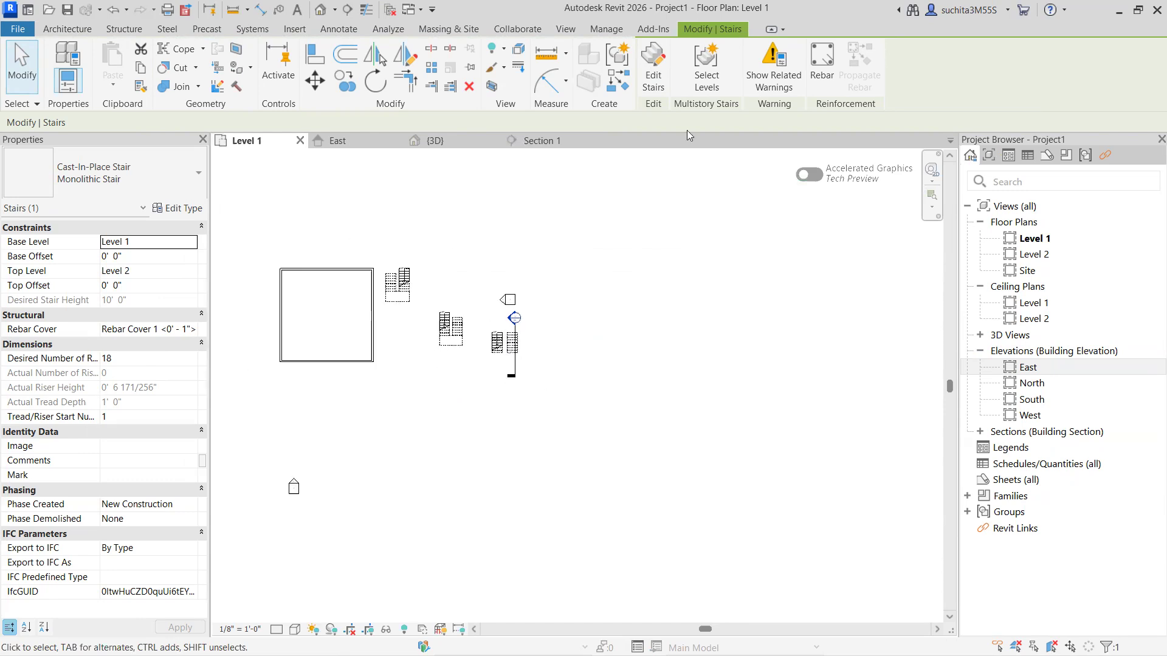
click(67, 28)
scroll(344, 231, down, 3)
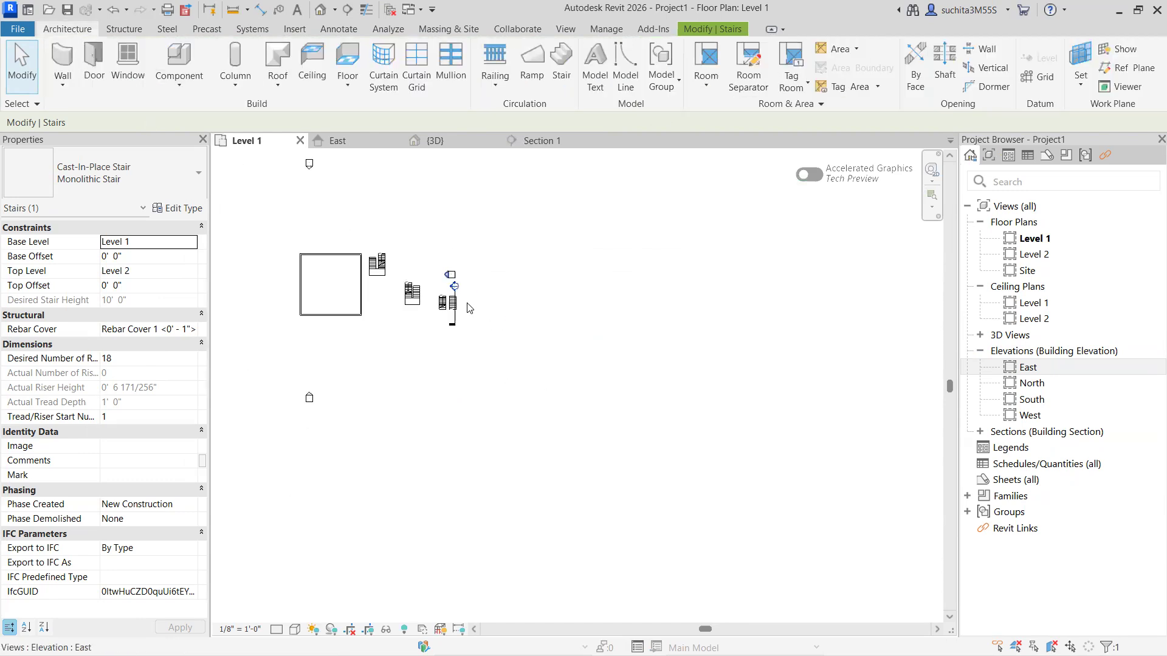
click(561, 61)
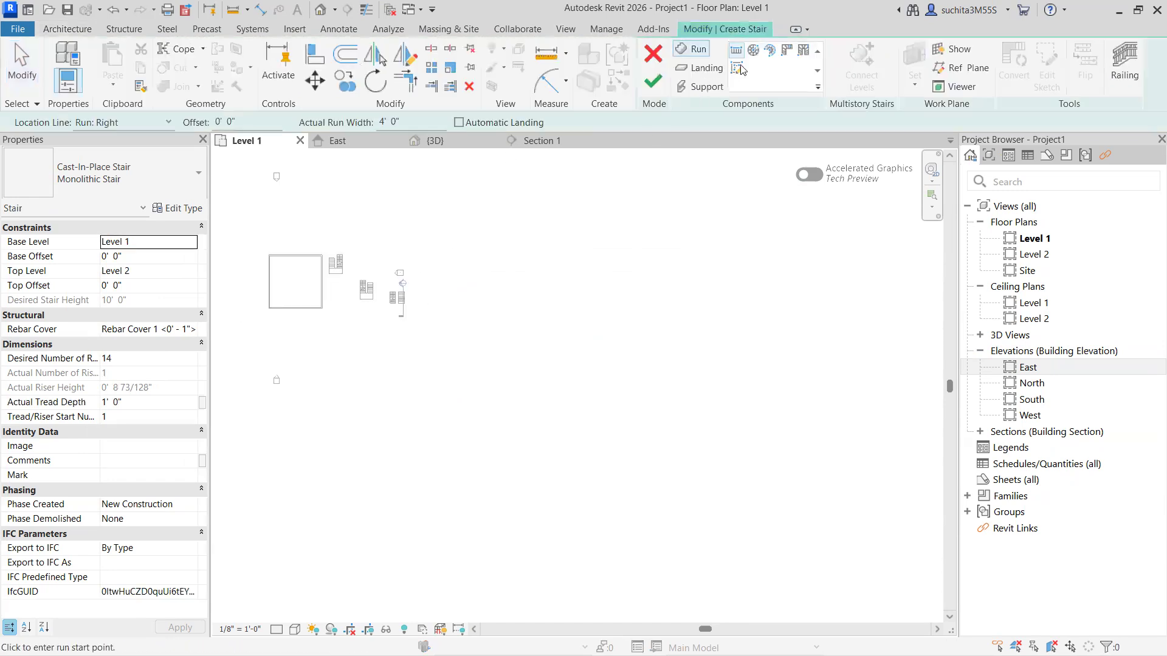
scroll(504, 341, up, 2)
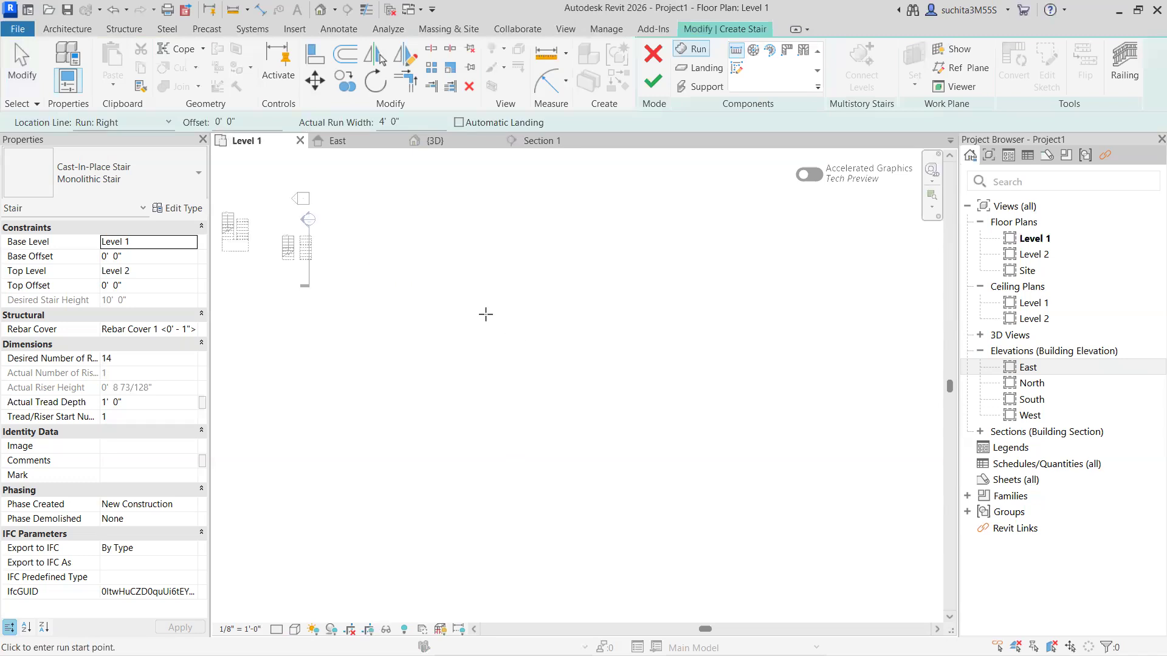
click(488, 330)
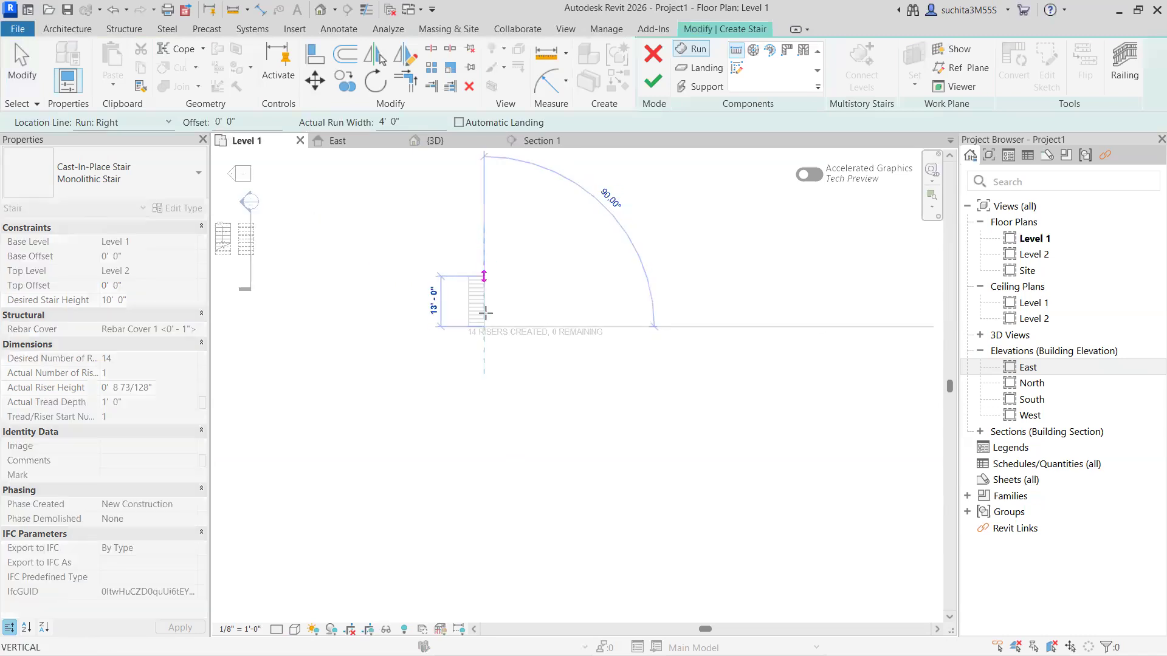
click(484, 241)
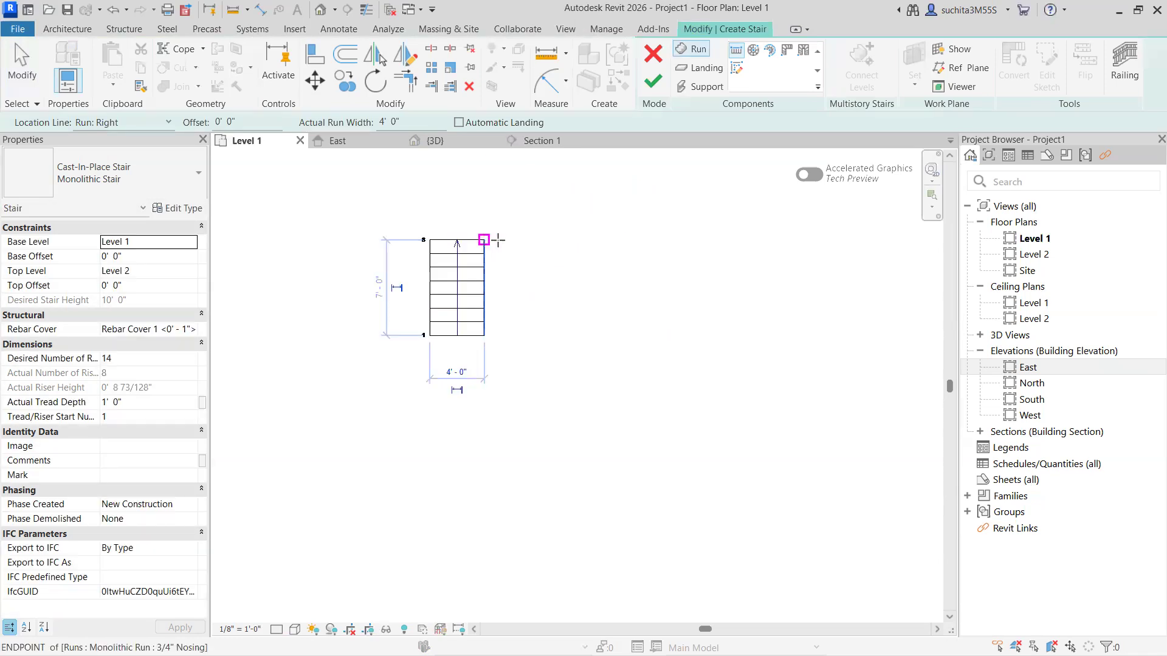
click(543, 240)
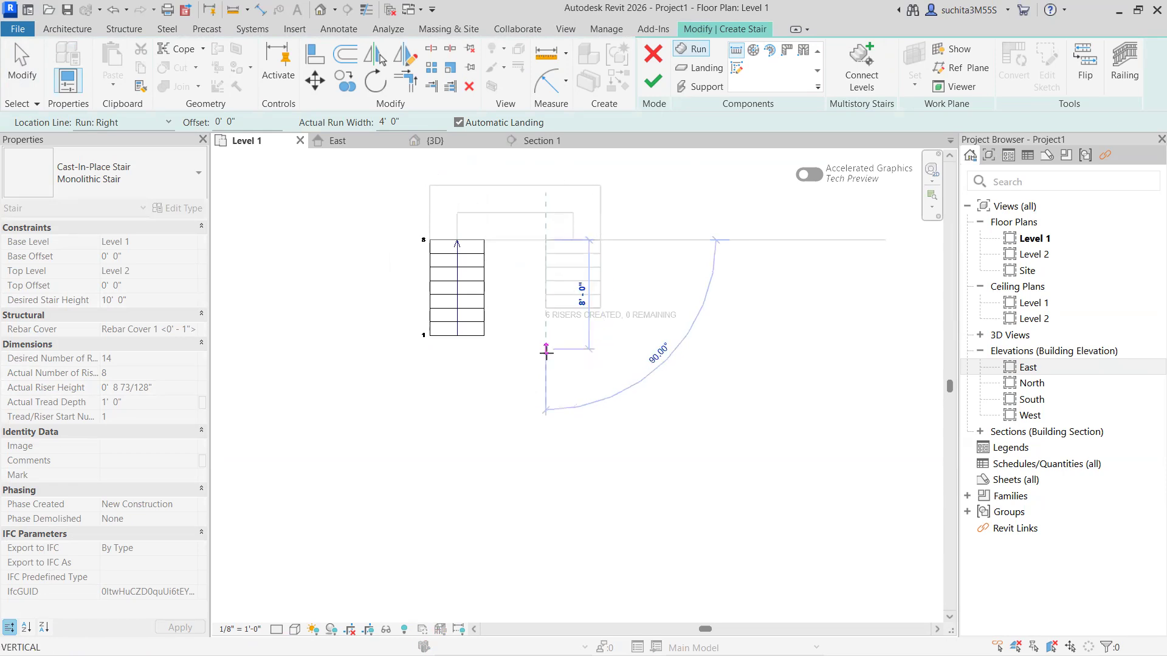
click(546, 351)
Nudge the second run toward the first until the stair is 9' 3" wide overall, and finish the stair.
click(569, 310)
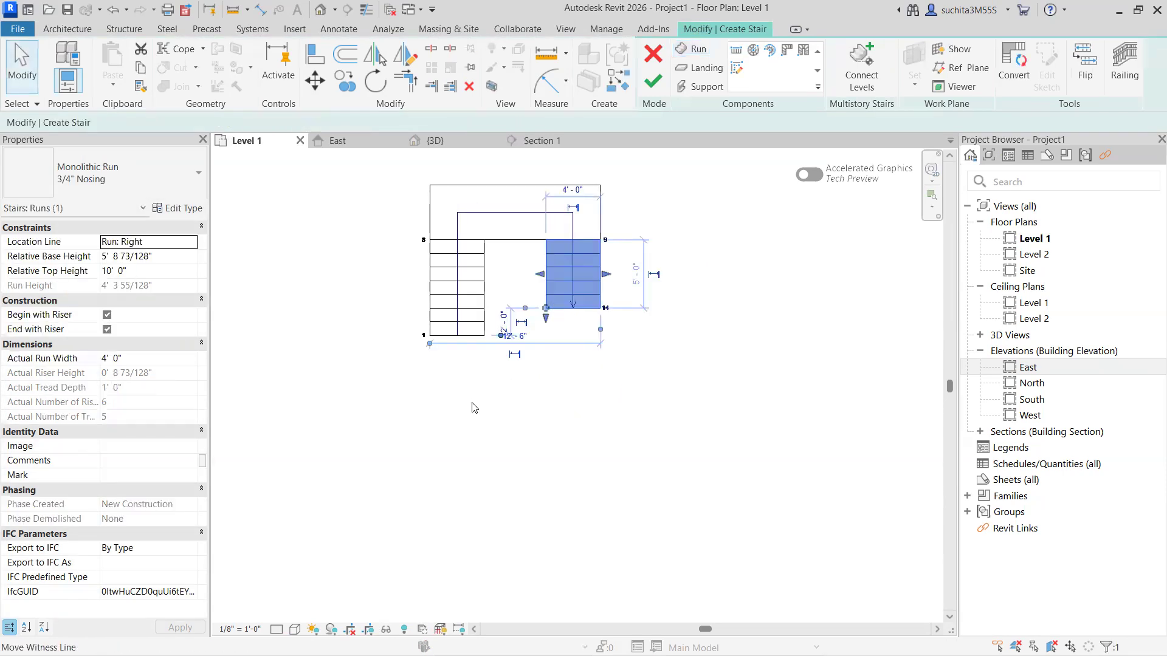
key(Left)
key(Left)
key(Left)
key(Left)
key(Left)
key(Left)
key(Left)
key(Left)
key(Left)
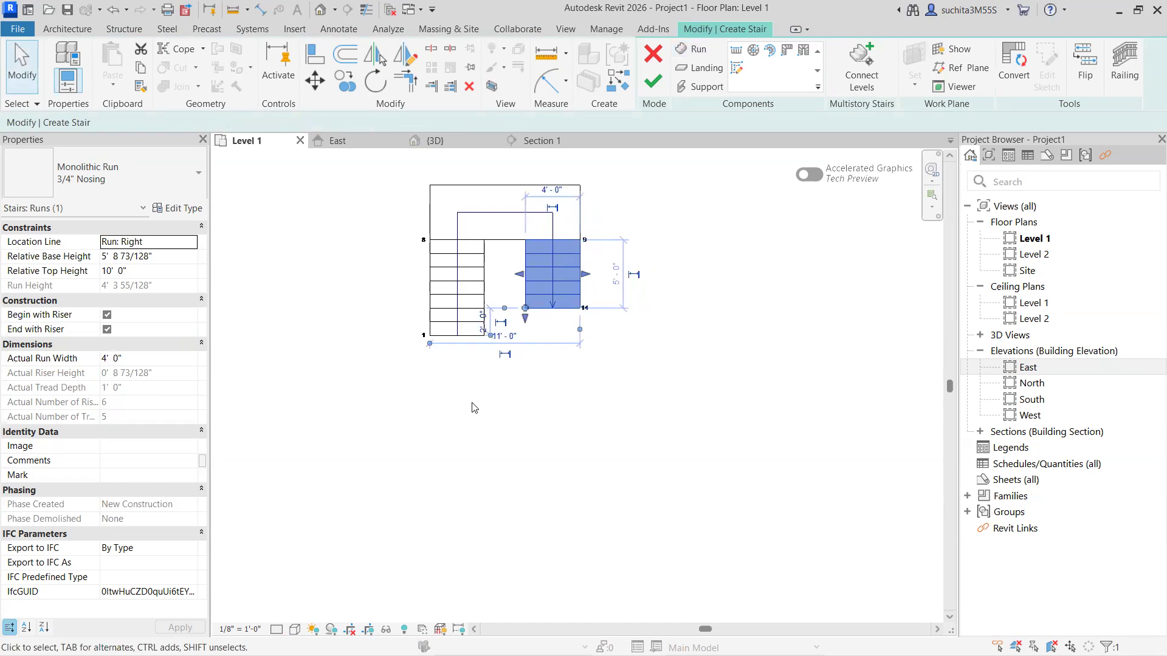
key(Left)
key(Left)
key(Left)
key(Left)
key(Left)
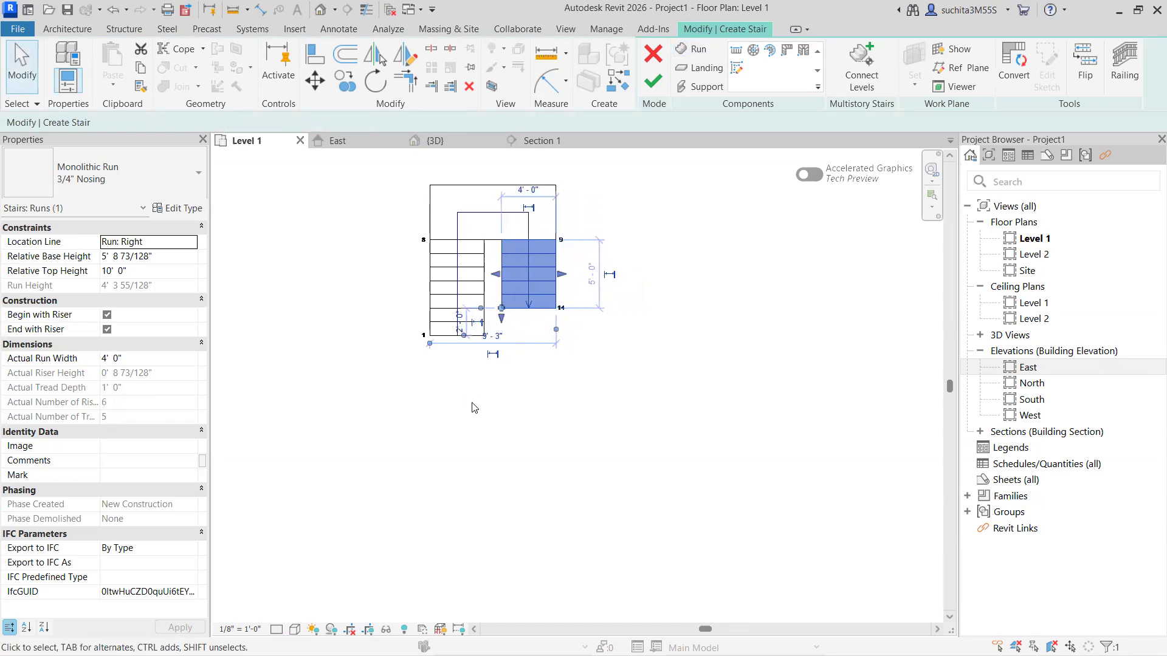
click(660, 90)
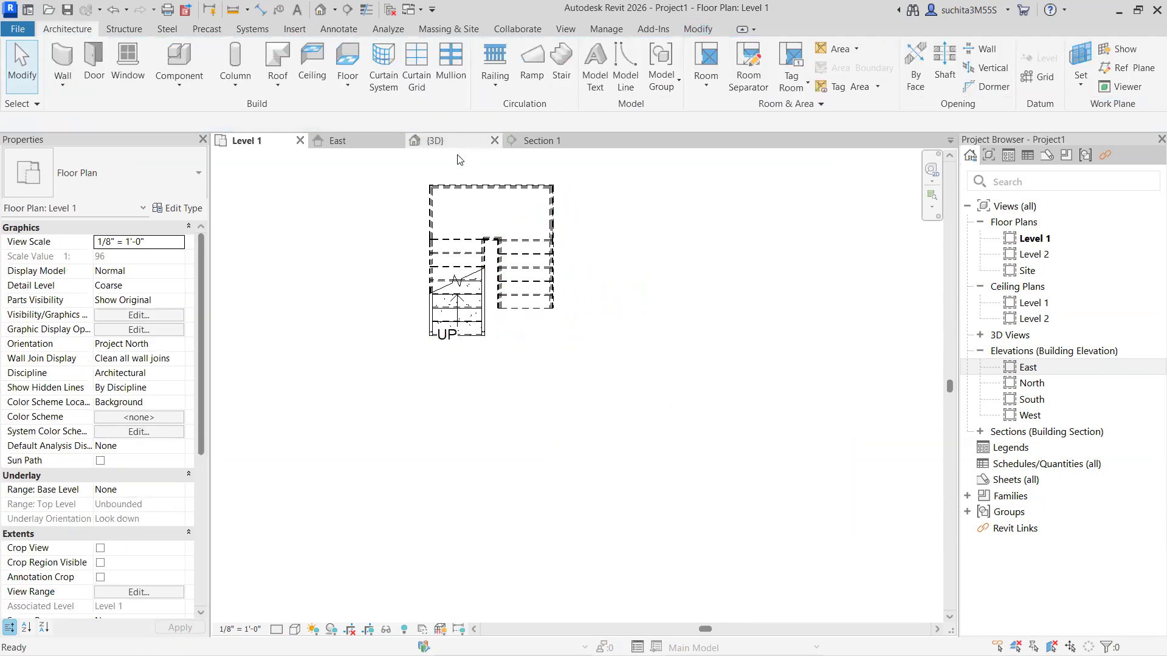
Examine the new U-shaped stair and its landing in the 3D view from above and from the side.
click(436, 141)
scroll(615, 384, down, 8)
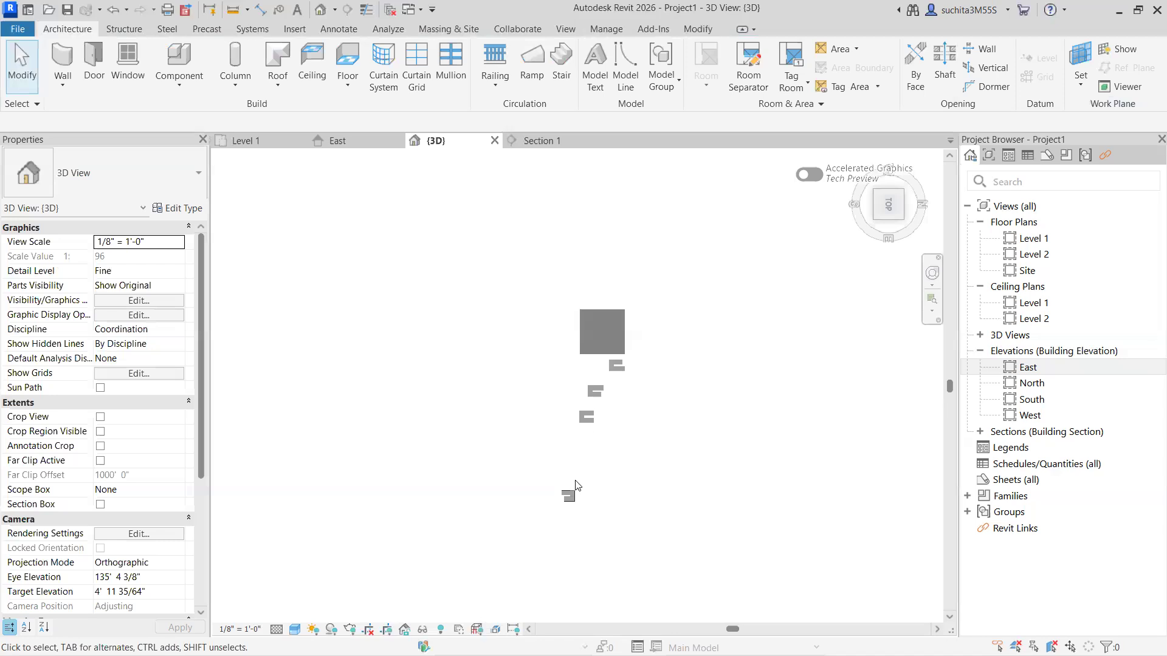
middle_drag(577, 514, 570, 412)
scroll(569, 411, up, 6)
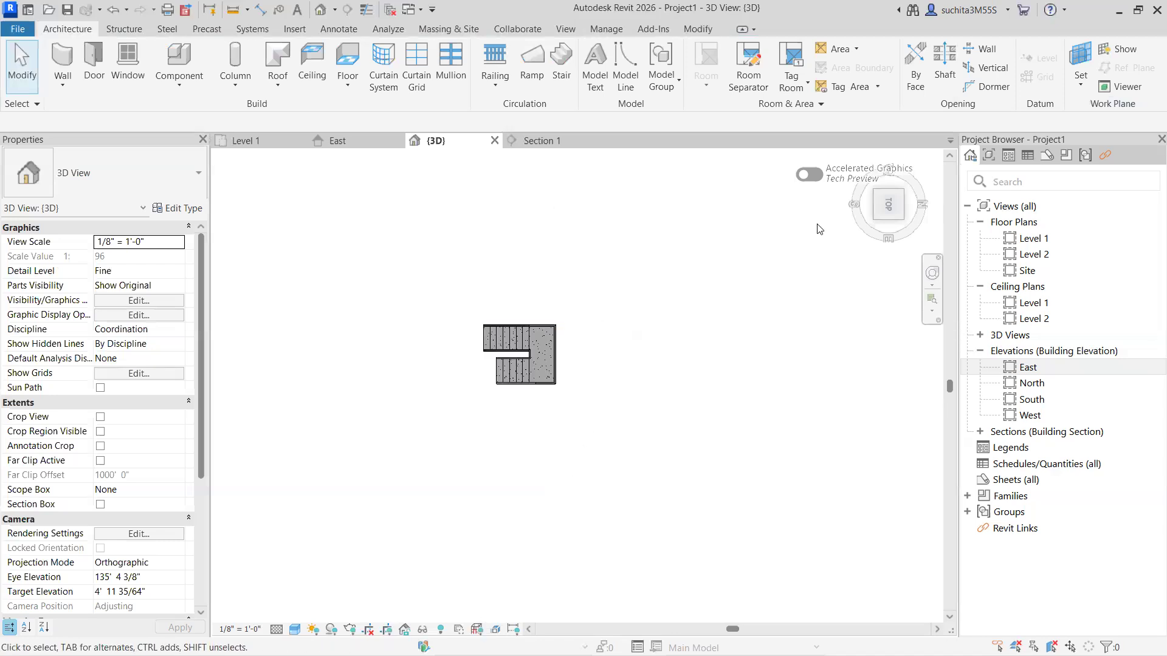
drag(893, 217, 863, 135)
scroll(525, 276, down, 2)
middle_drag(524, 276, 555, 450)
scroll(562, 332, up, 2)
scroll(538, 320, up, 2)
scroll(457, 355, down, 4)
middle_drag(543, 328, 534, 533)
scroll(474, 304, down, 3)
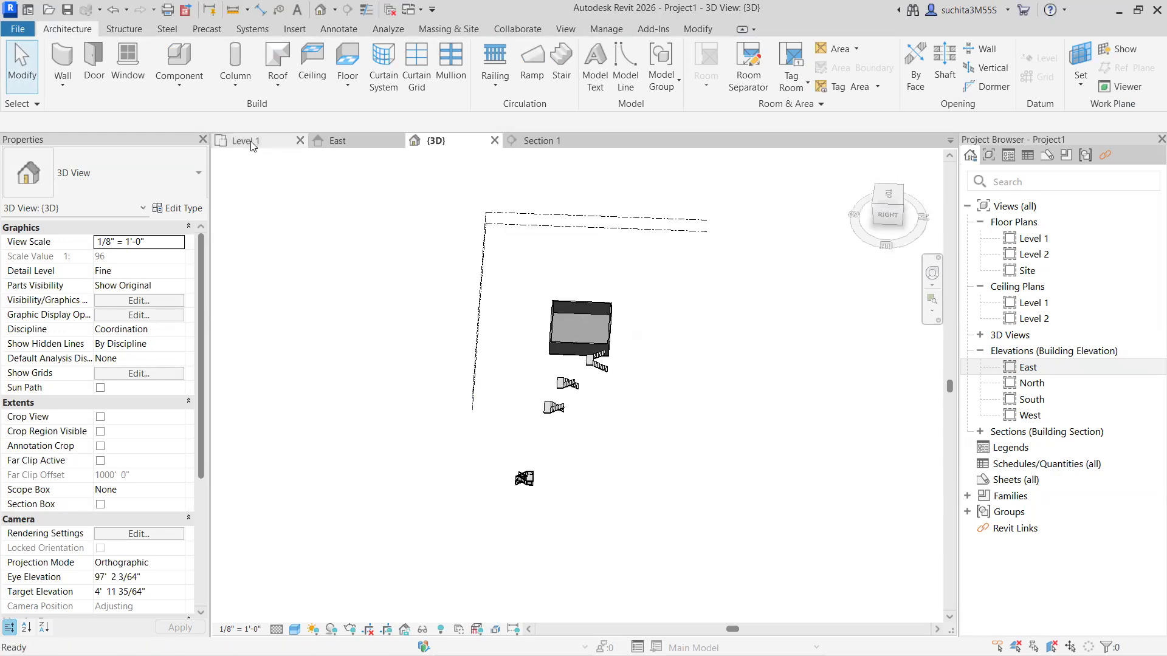
Delete the newest U-shaped stair and the section line from the Level 1 plan.
click(250, 141)
scroll(473, 318, down, 2)
scroll(452, 285, up, 4)
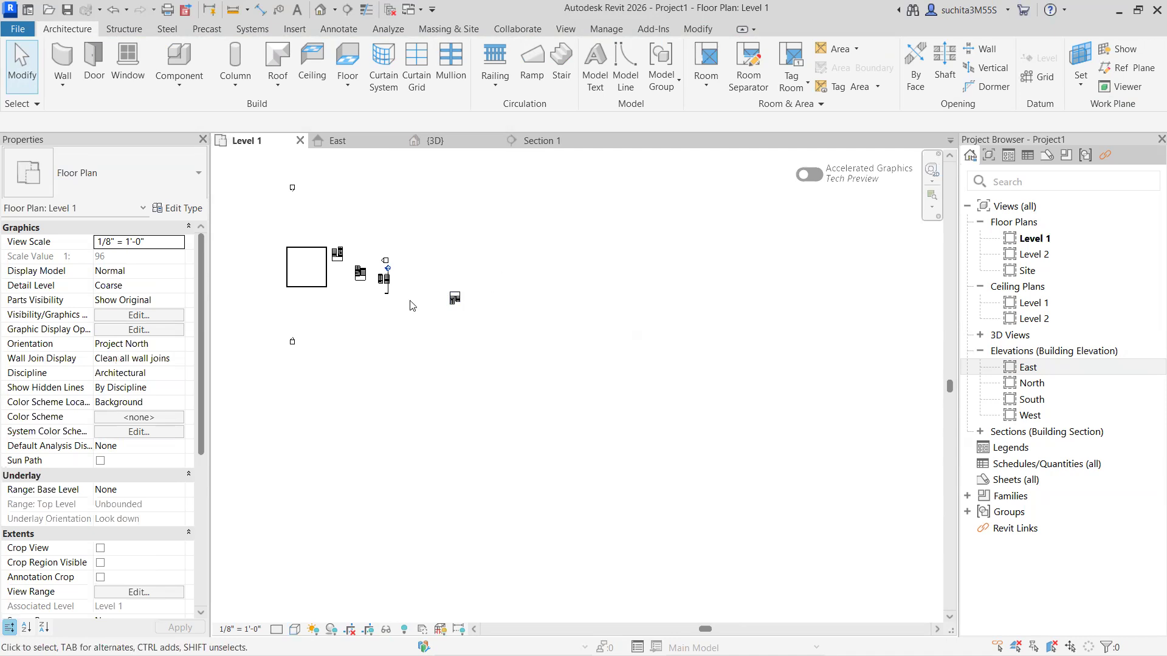
drag(501, 259, 357, 324)
click(480, 294)
drag(486, 285, 357, 312)
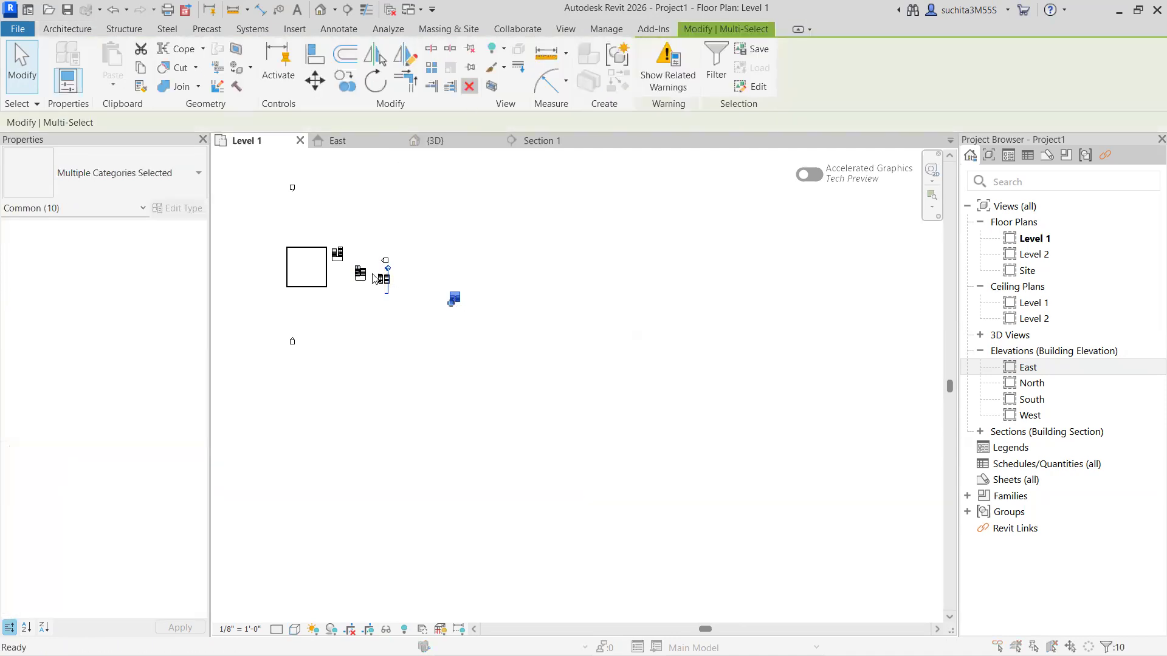
click(469, 87)
click(636, 386)
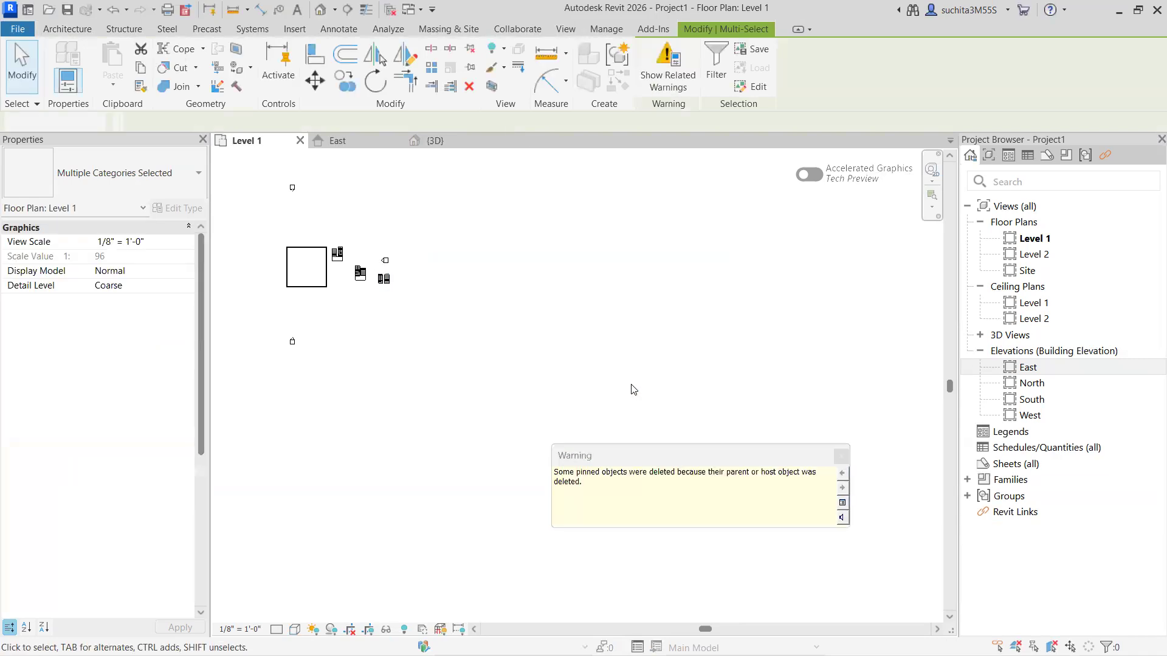
Delete the three remaining stairs beside the square room, together with their railings.
scroll(379, 279, up, 1)
scroll(377, 274, up, 2)
drag(406, 271, 296, 295)
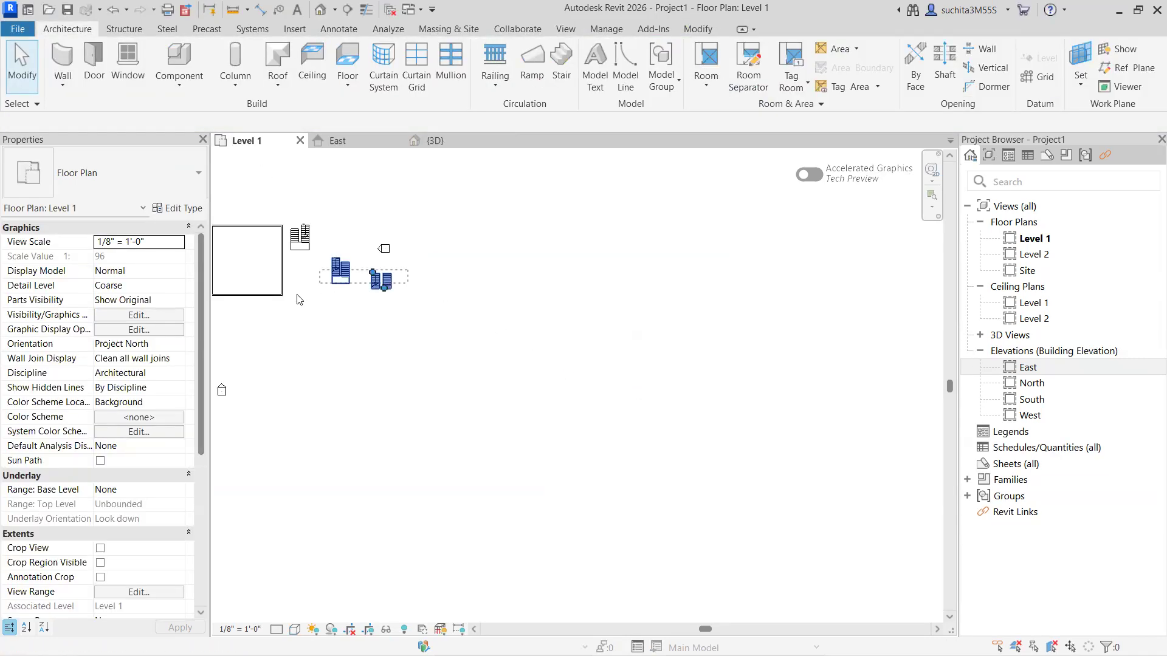
click(469, 86)
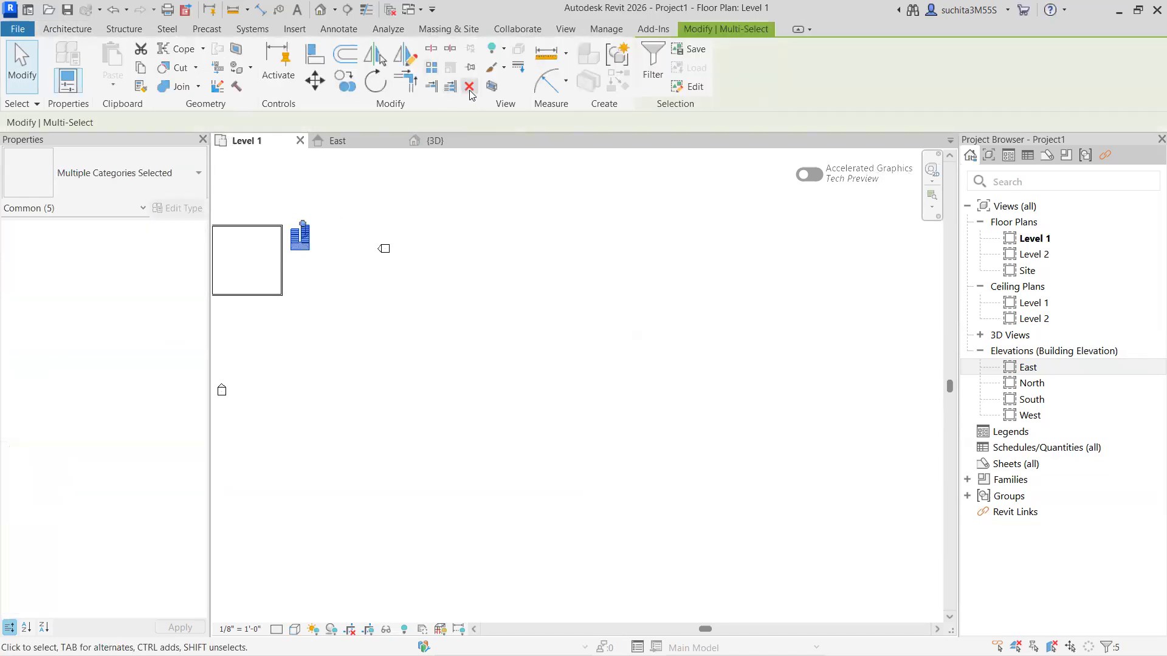
click(469, 90)
Begin a new stair with a full-step spiral run, using the Cast-In-Place Monolithic Stair type.
scroll(413, 322, down, 2)
middle_drag(432, 334, 476, 341)
scroll(328, 305, up, 2)
scroll(389, 282, up, 2)
middle_drag(422, 304, 433, 341)
scroll(389, 306, up, 3)
scroll(390, 301, down, 1)
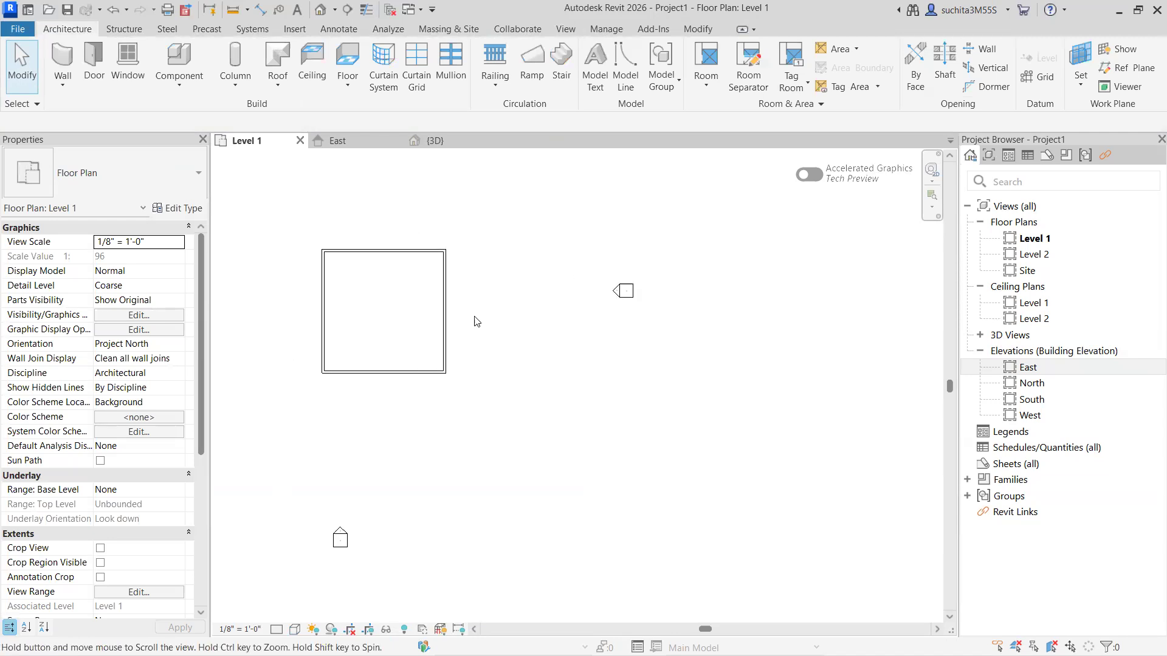
click(561, 70)
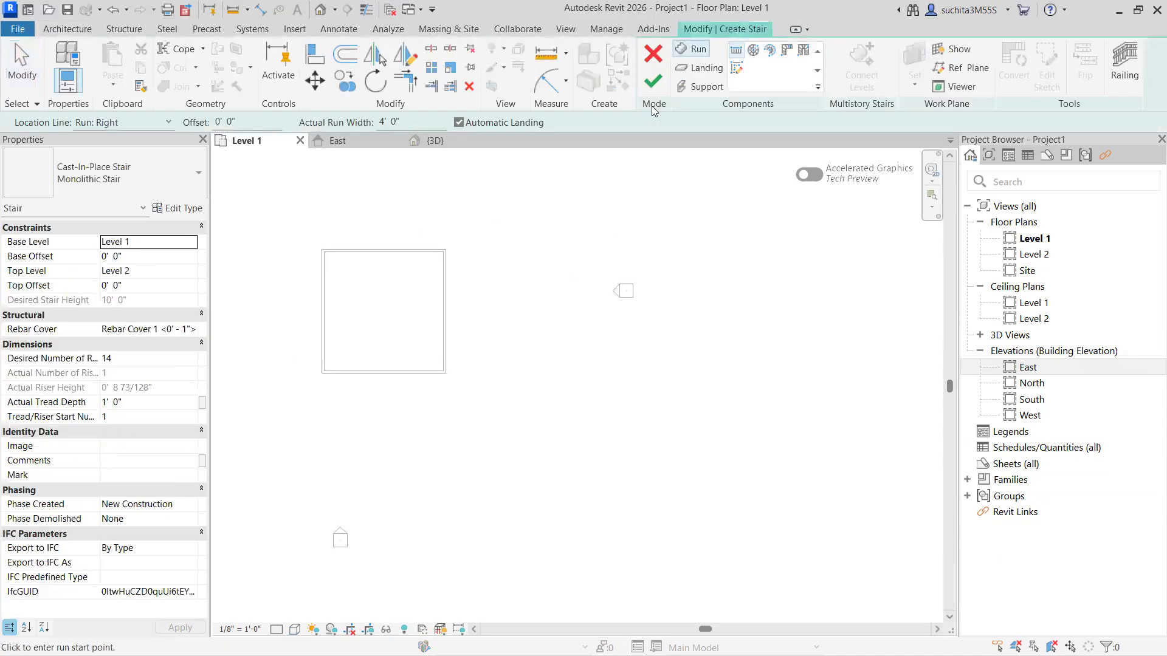
click(754, 52)
scroll(355, 282, up, 2)
scroll(419, 279, up, 2)
click(136, 187)
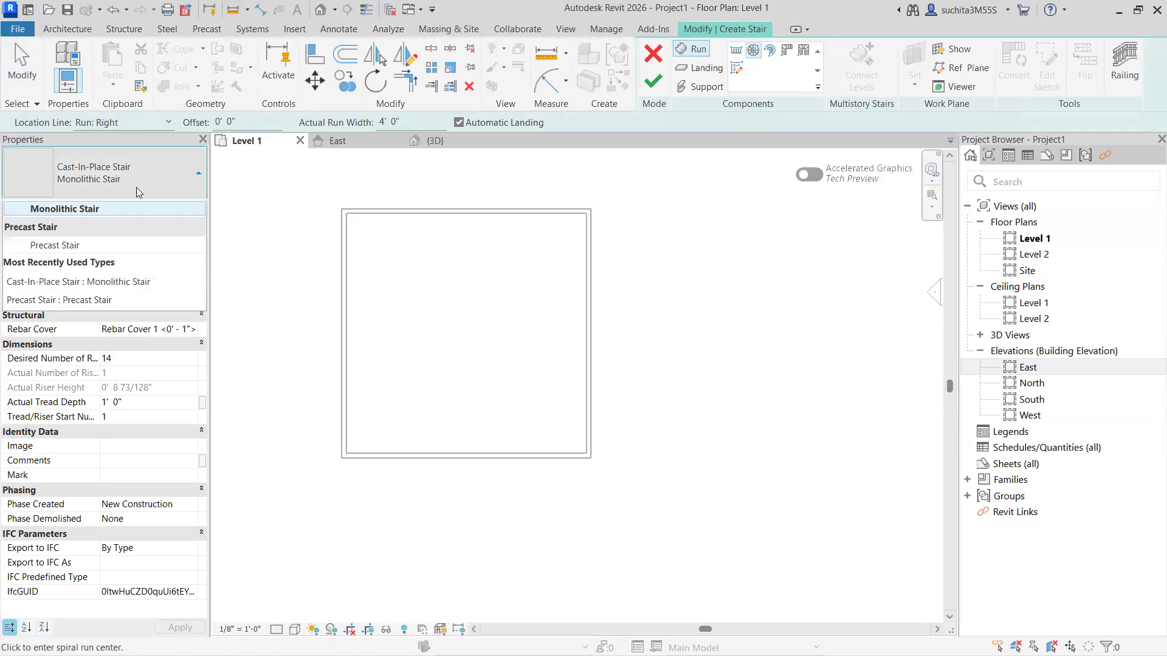
scroll(91, 255, up, 2)
click(65, 291)
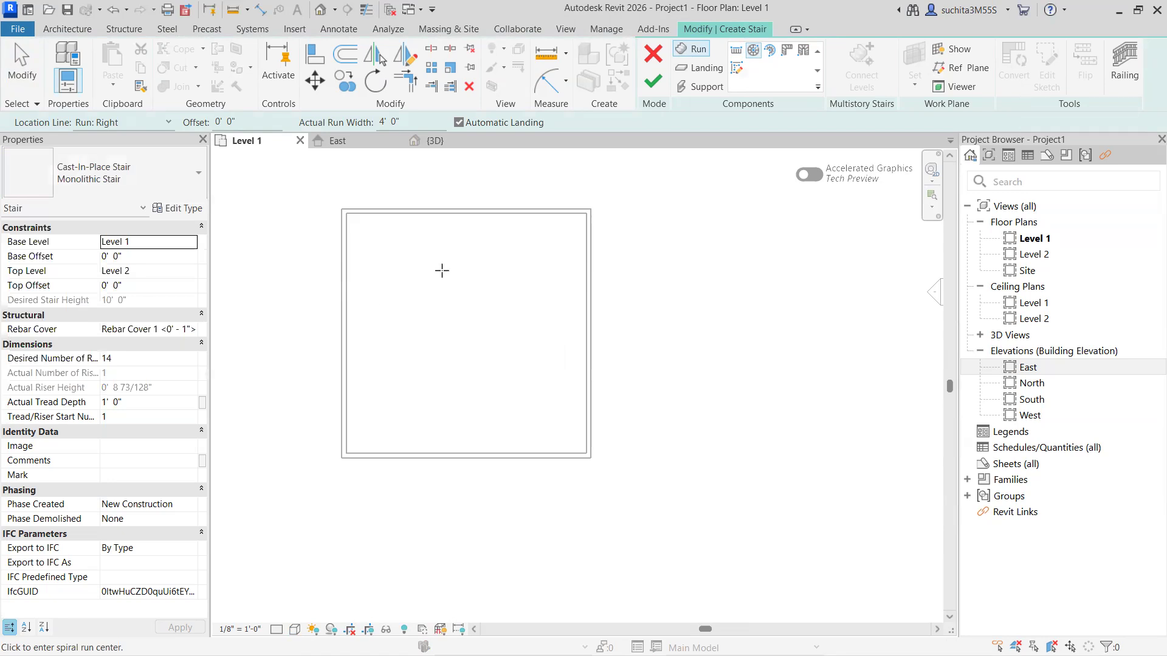
Place the spiral run's center inside the square room near its upper-left corner, with a radius of about 4'.
scroll(425, 270, up, 2)
click(375, 246)
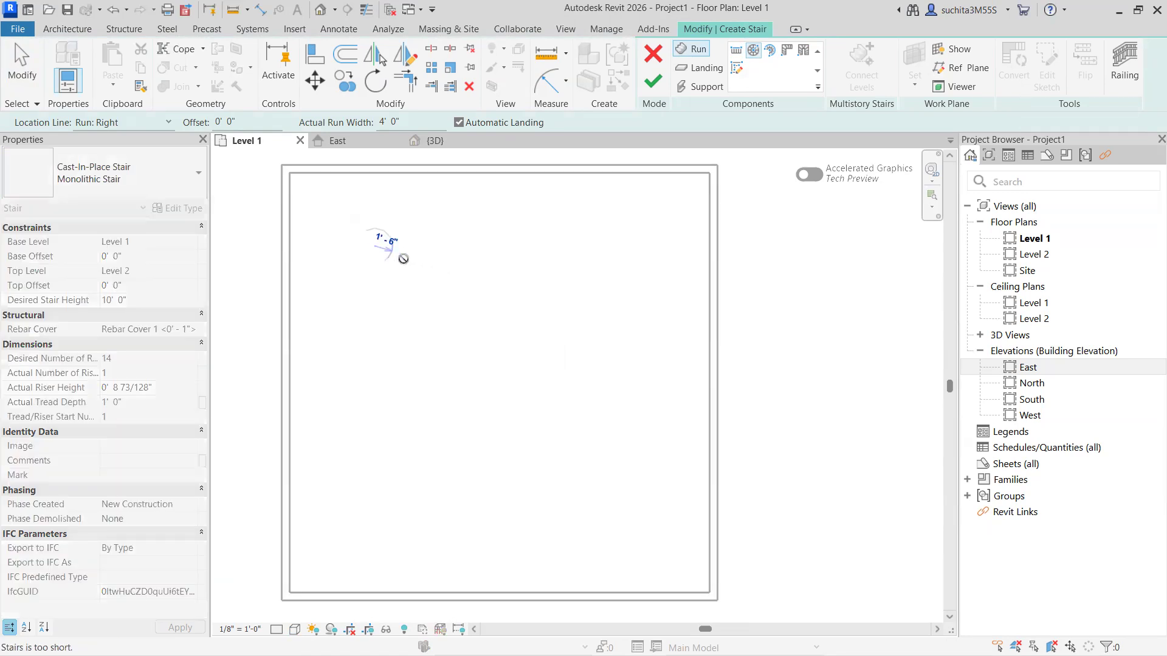
scroll(425, 253, up, 1)
scroll(411, 255, up, 1)
scroll(409, 258, up, 1)
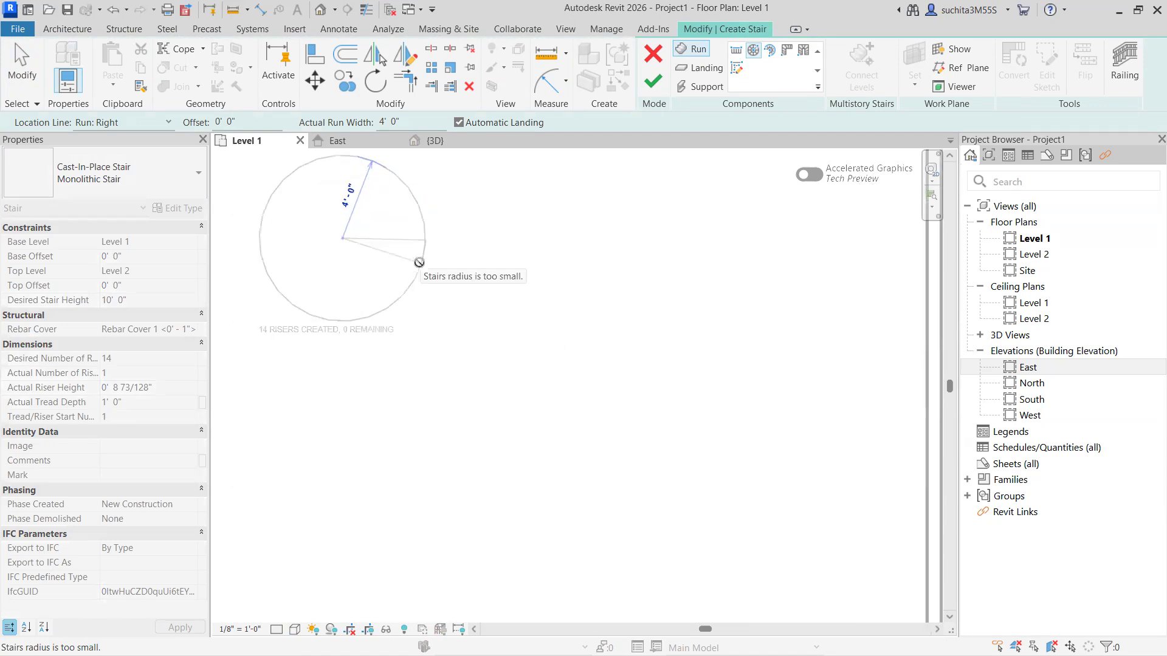
text(4)
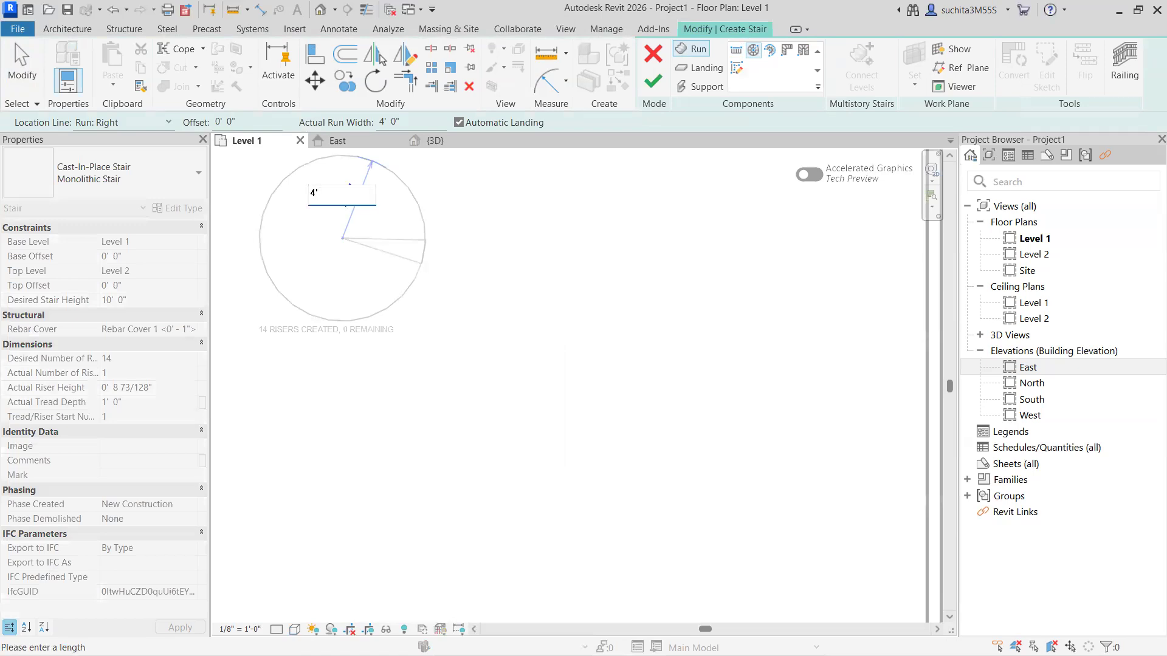
key(Return)
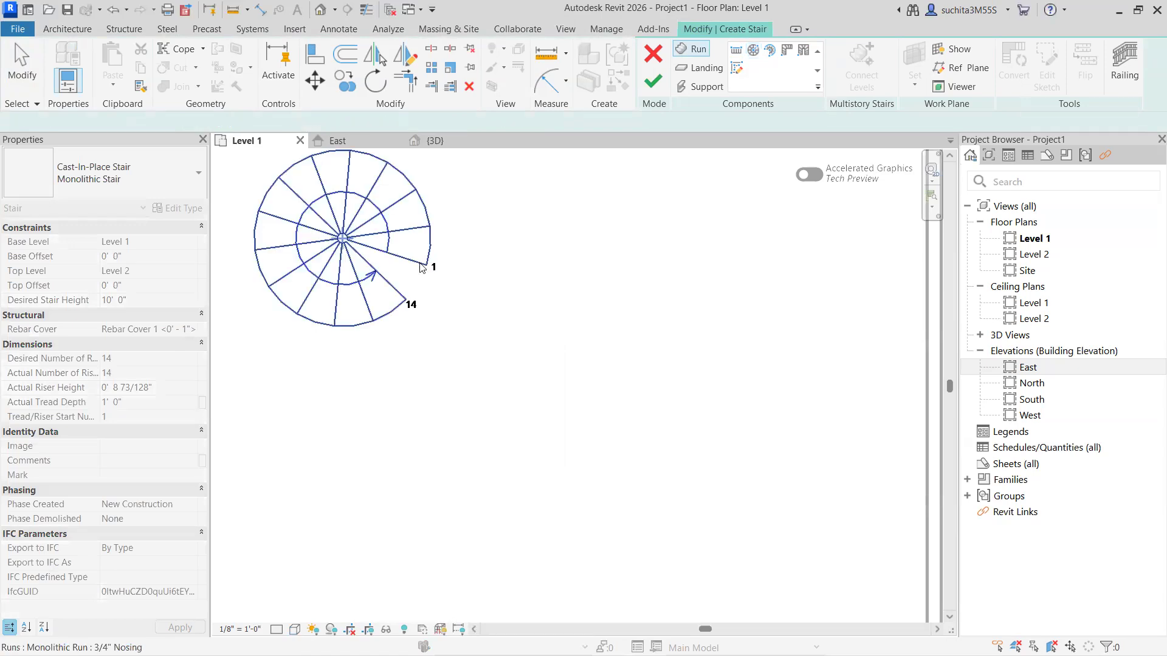
Finish the full-step spiral stair and display it in the 3D view.
key(Escape)
middle_drag(409, 359, 404, 391)
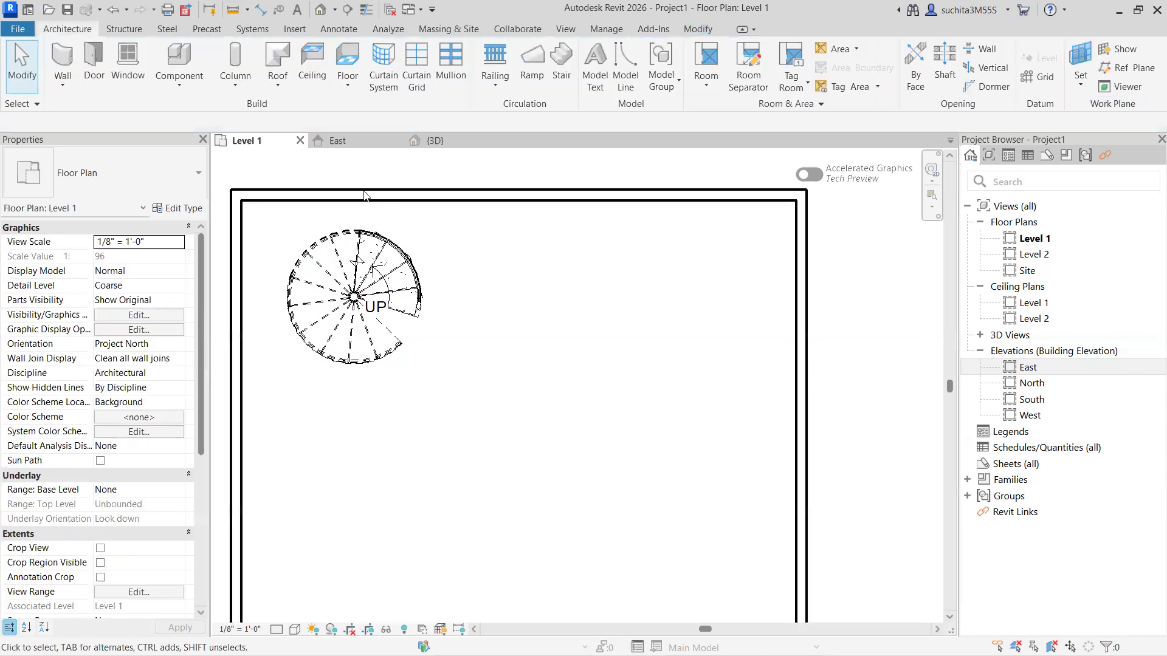
click(435, 141)
scroll(583, 322, up, 8)
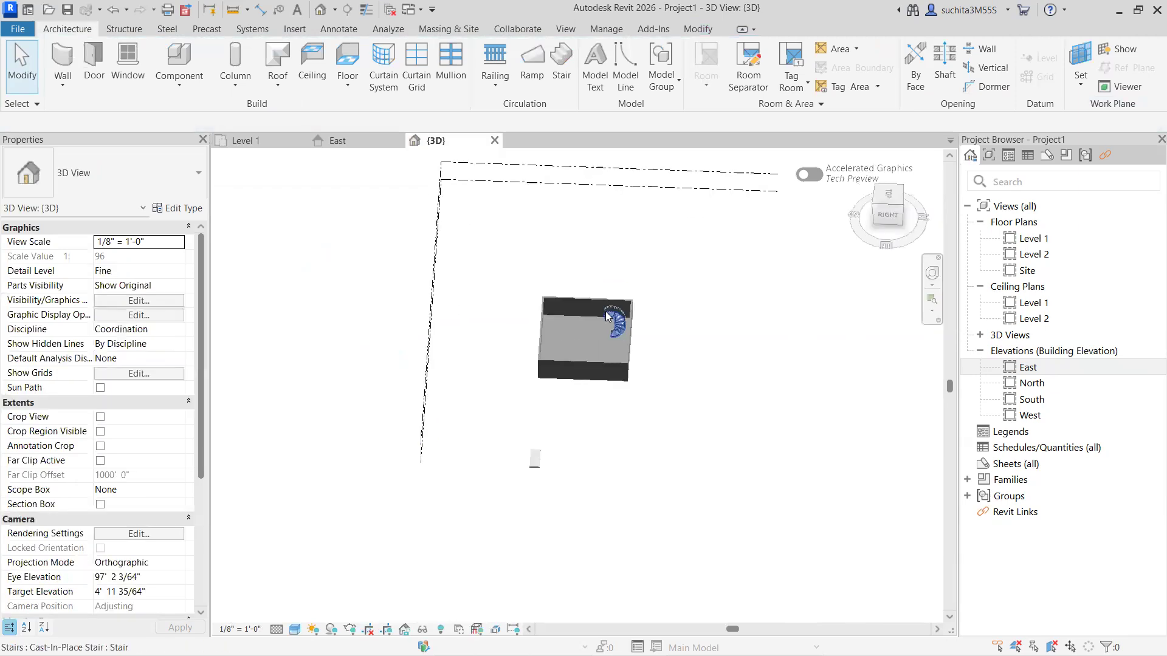
Delete the Glass Panel - Bottom Fill railings from the spiral stair in the 3D view.
scroll(620, 354, up, 3)
middle_drag(580, 366, 388, 395)
scroll(505, 382, up, 1)
scroll(506, 380, down, 3)
click(477, 217)
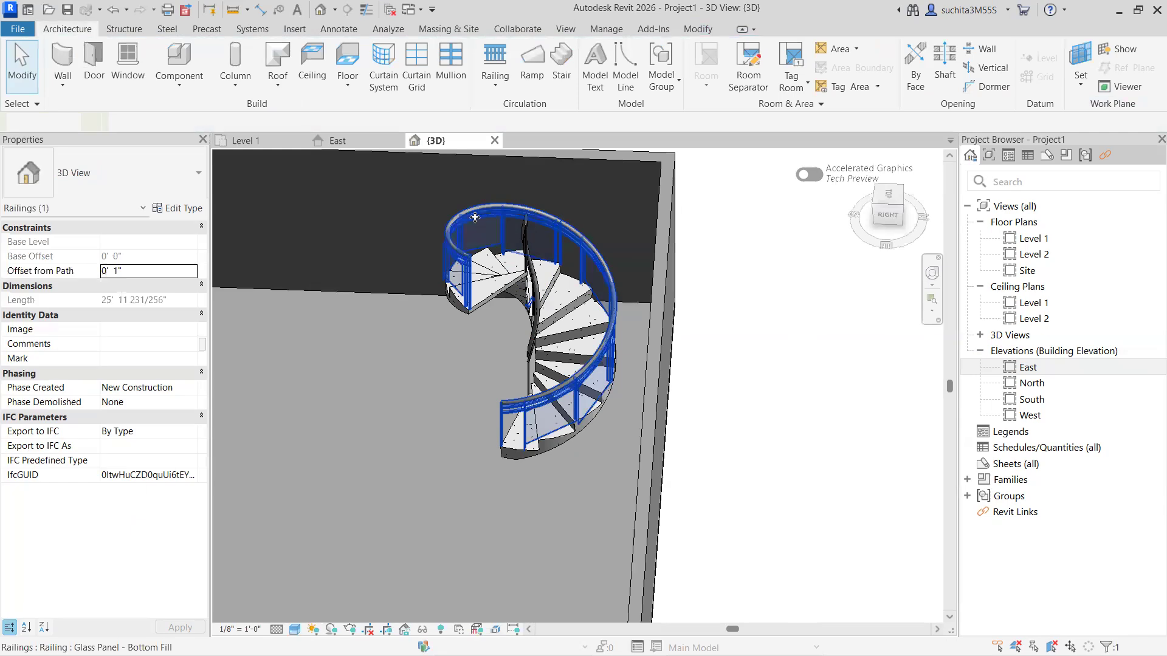
click(469, 86)
scroll(504, 334, up, 2)
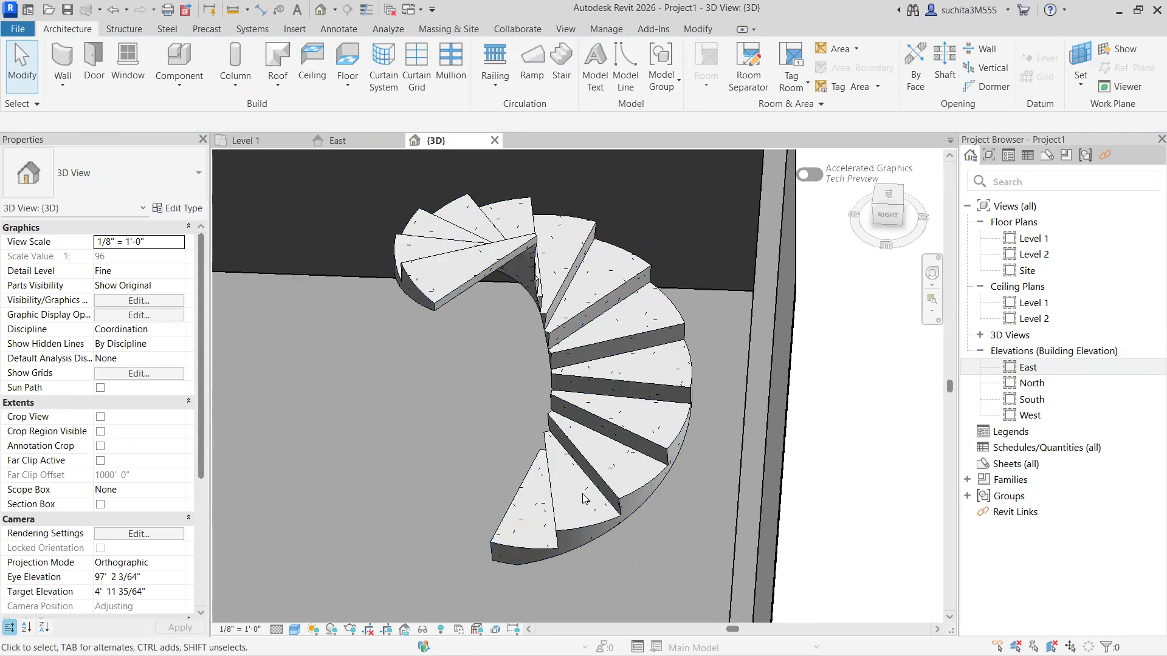
scroll(404, 280, down, 3)
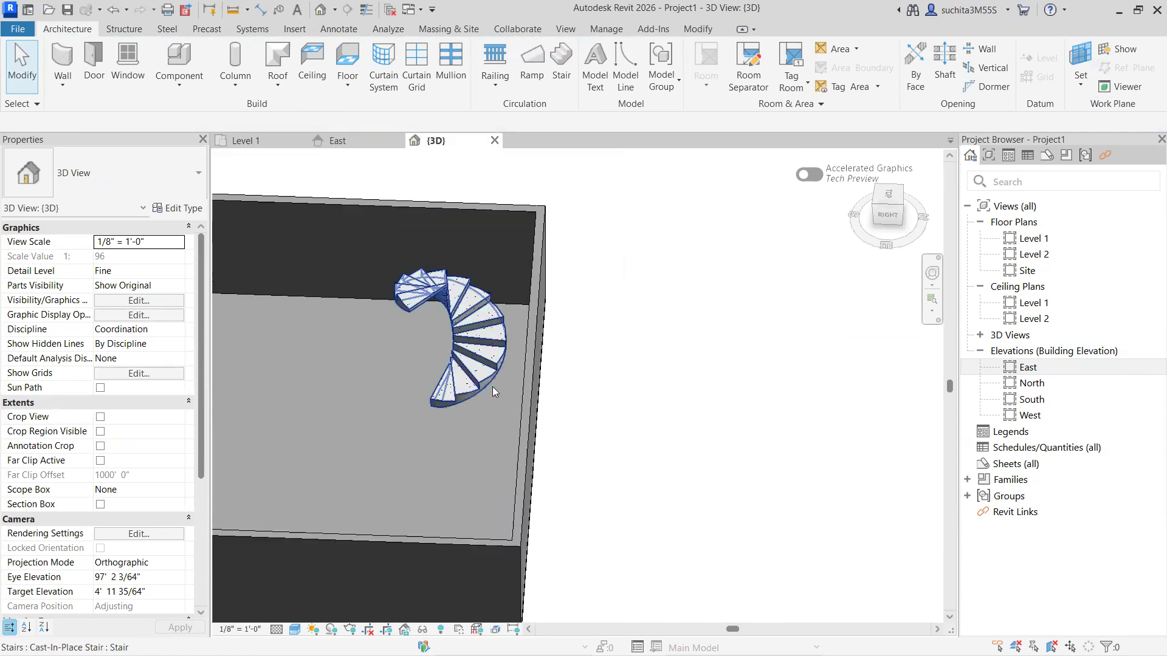
Start another stair on the Level 1 floor plan with the Cast-In-Place Monolithic Stair type.
click(274, 142)
scroll(451, 352, up, 2)
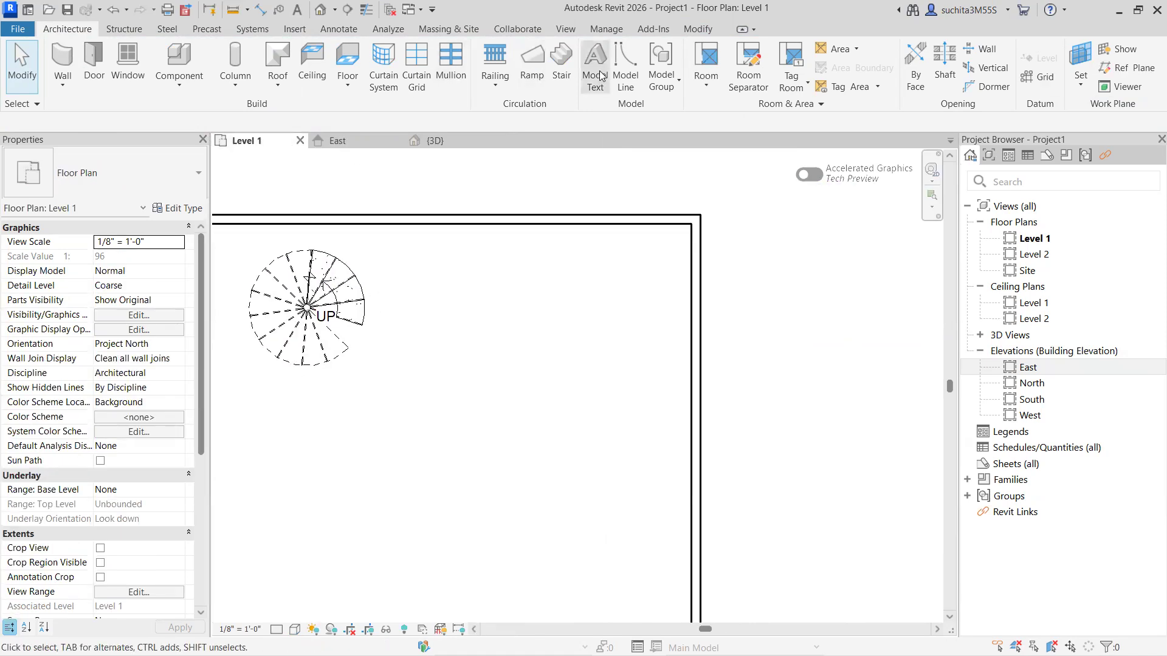
click(560, 64)
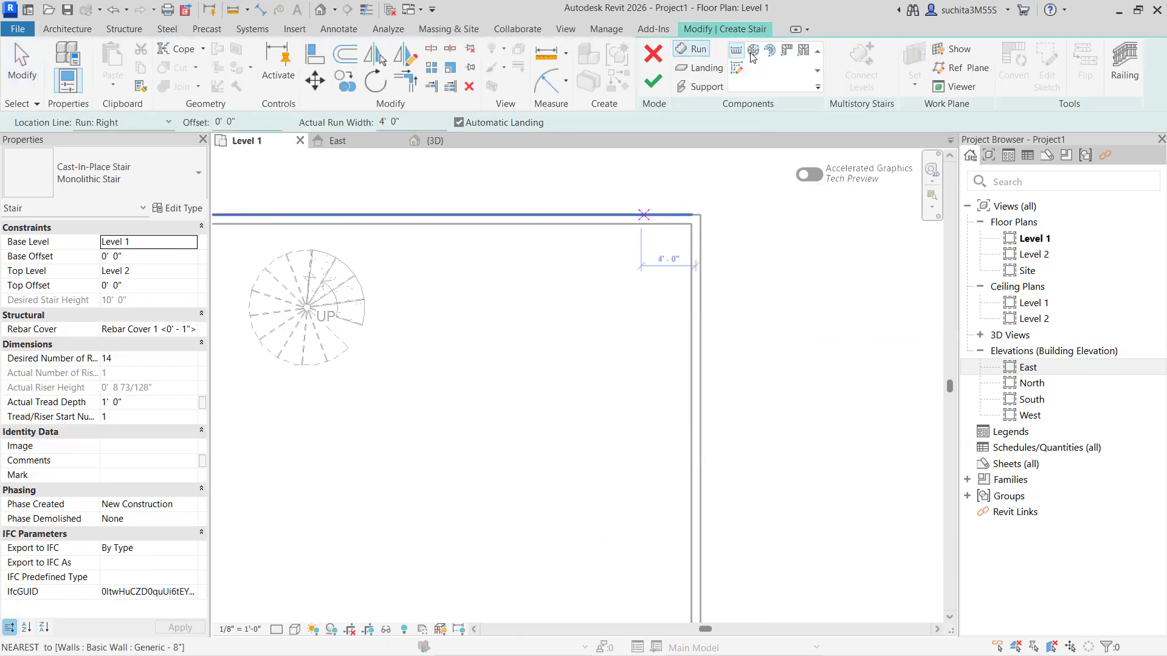
click(492, 312)
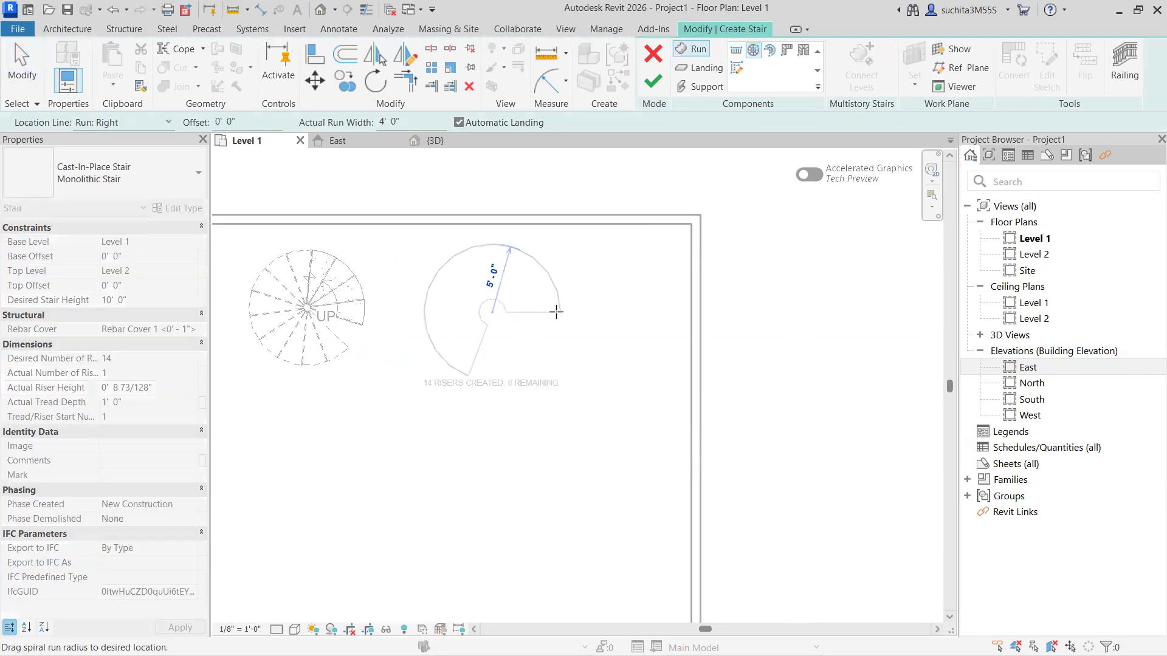
scroll(535, 317, up, 3)
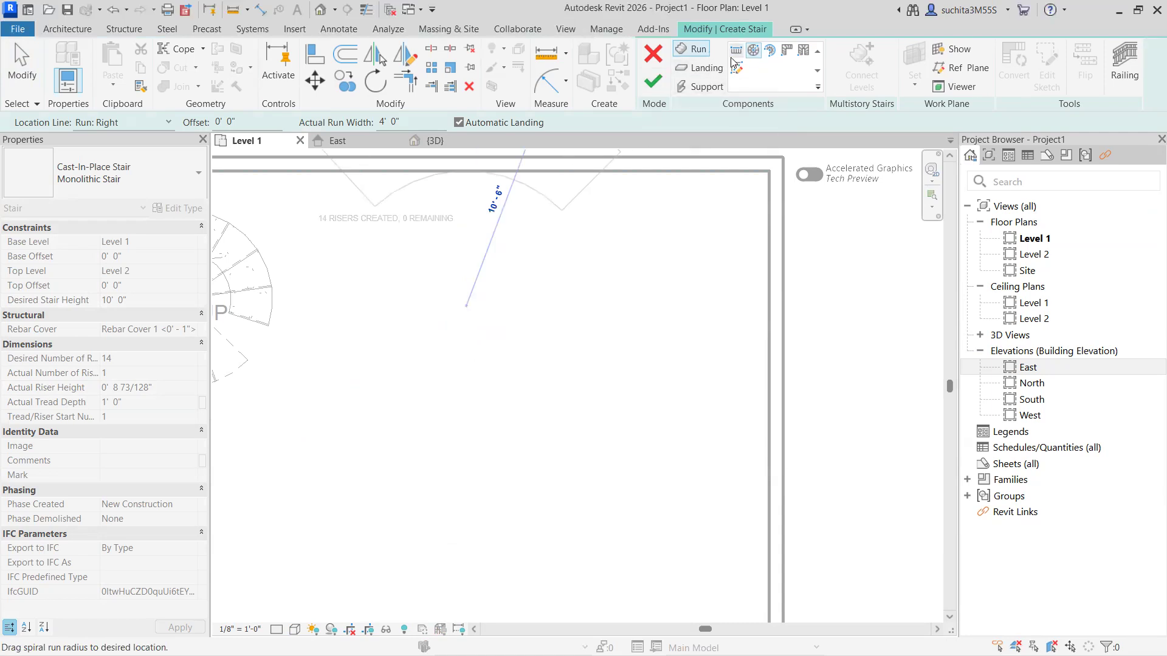
key(Escape)
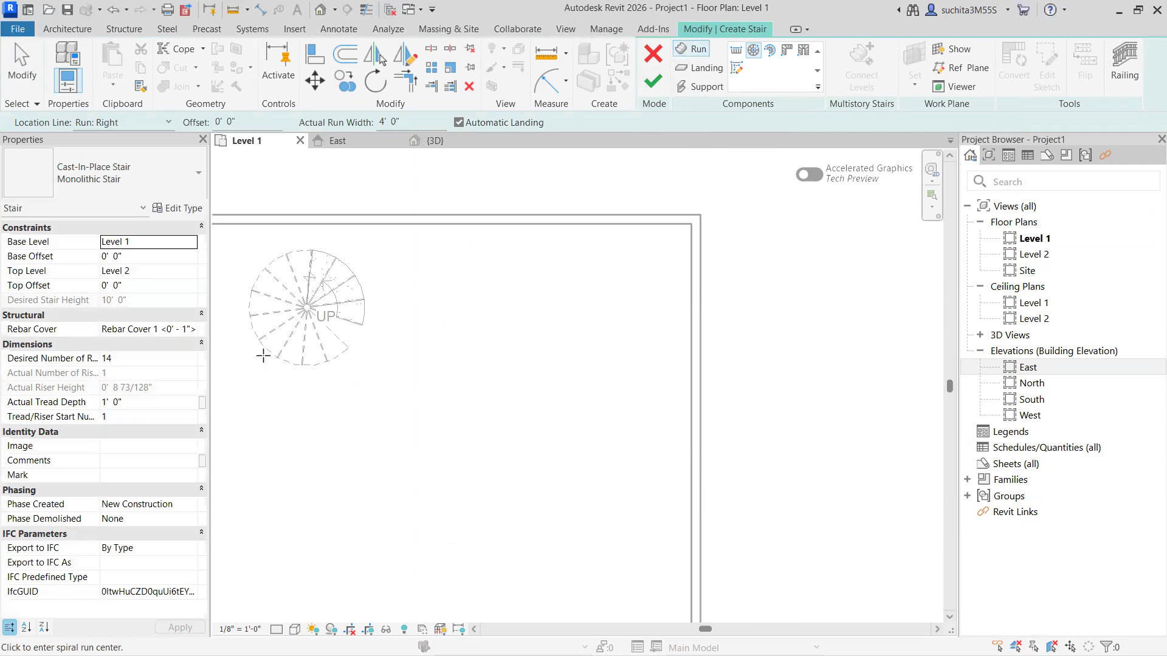
Set 20 desired risers and create a full-step spiral stair with a radius of about 4'-6" near the square room's upper-right corner.
click(189, 357)
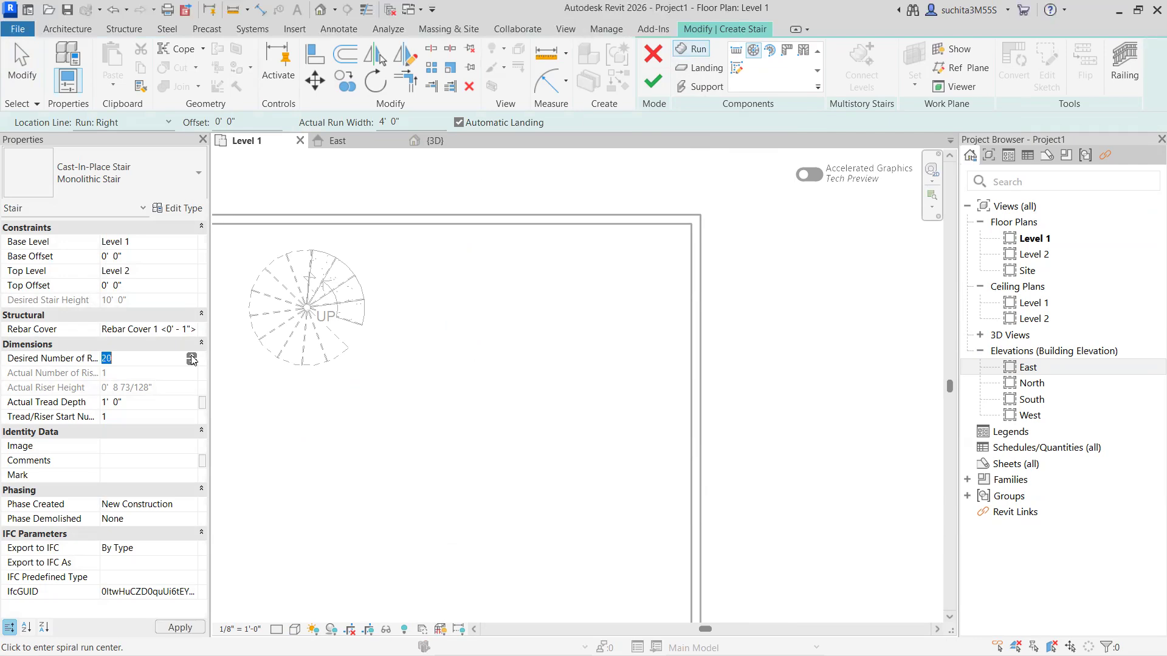
click(756, 51)
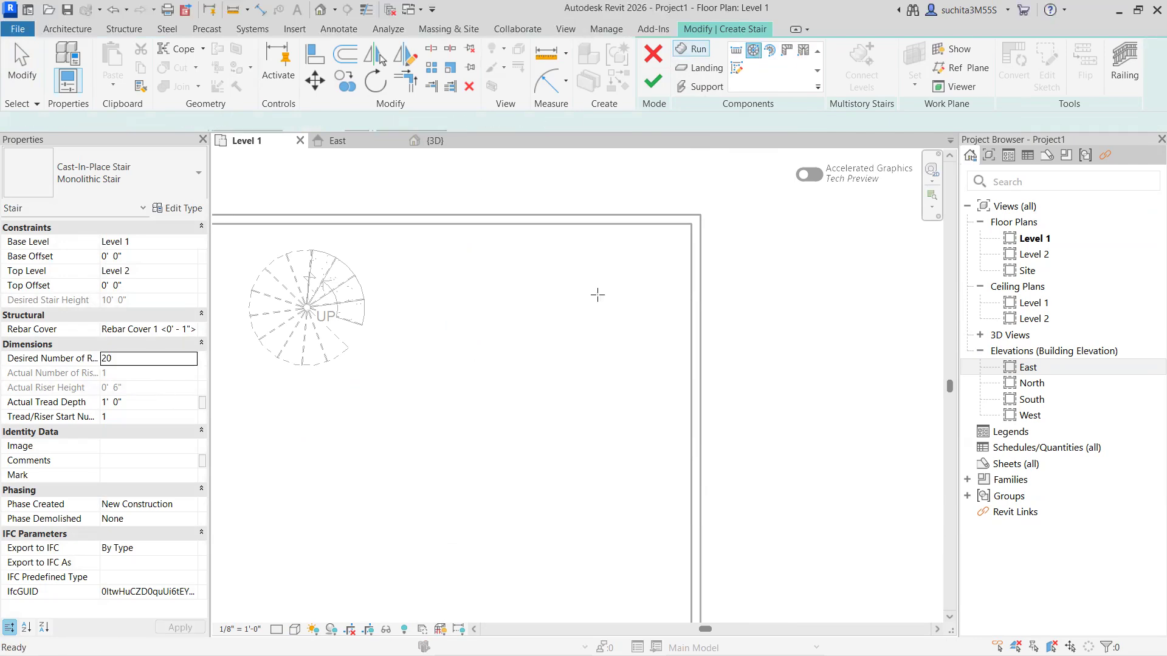
click(520, 309)
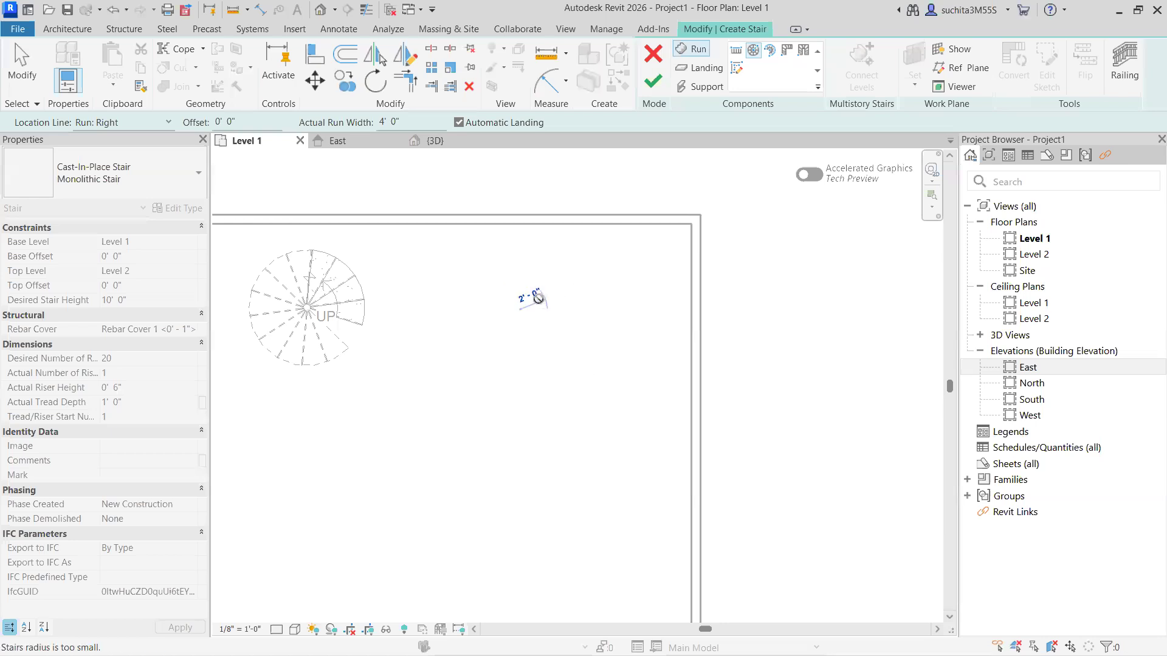
scroll(480, 295, up, 2)
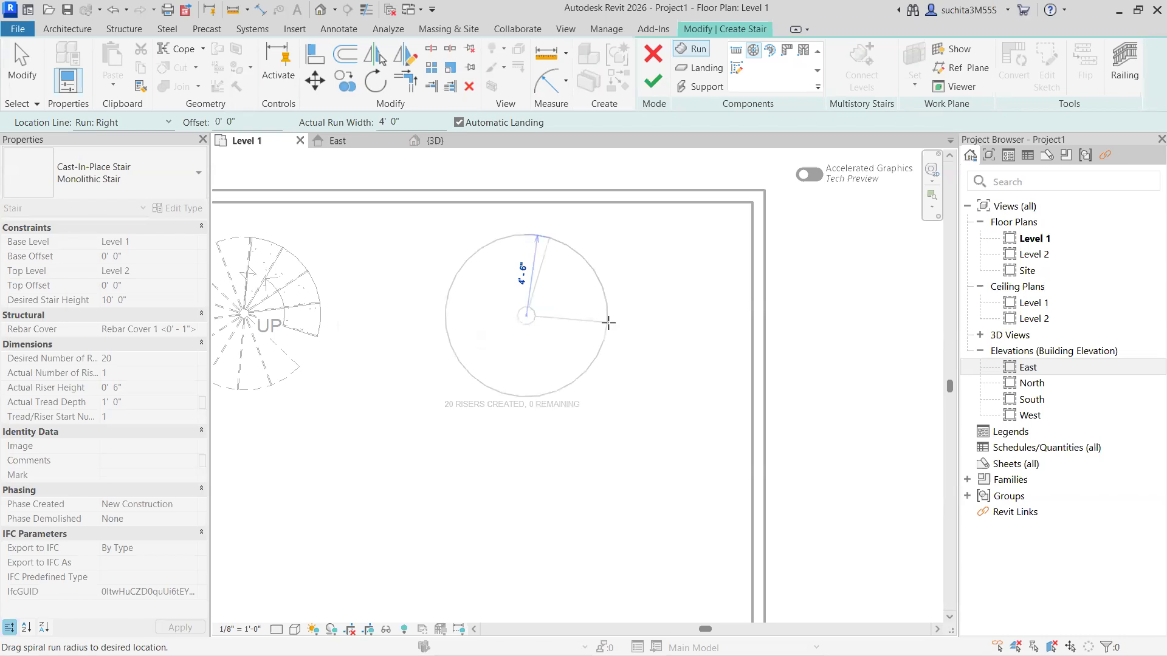
click(609, 322)
key(Escape)
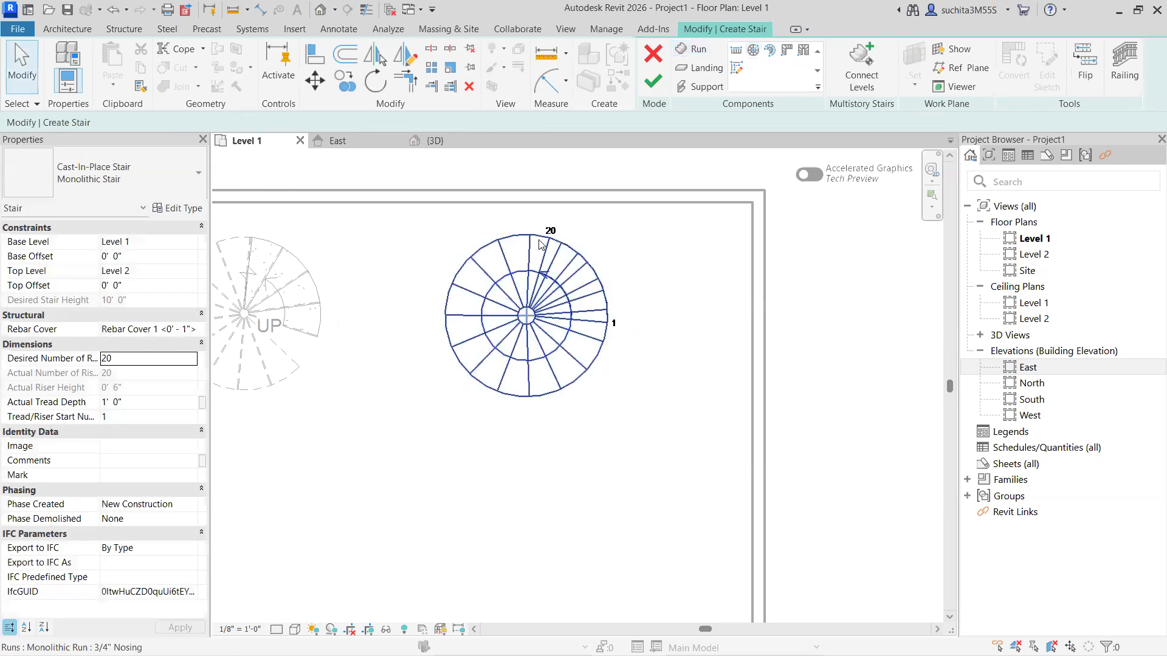
click(657, 84)
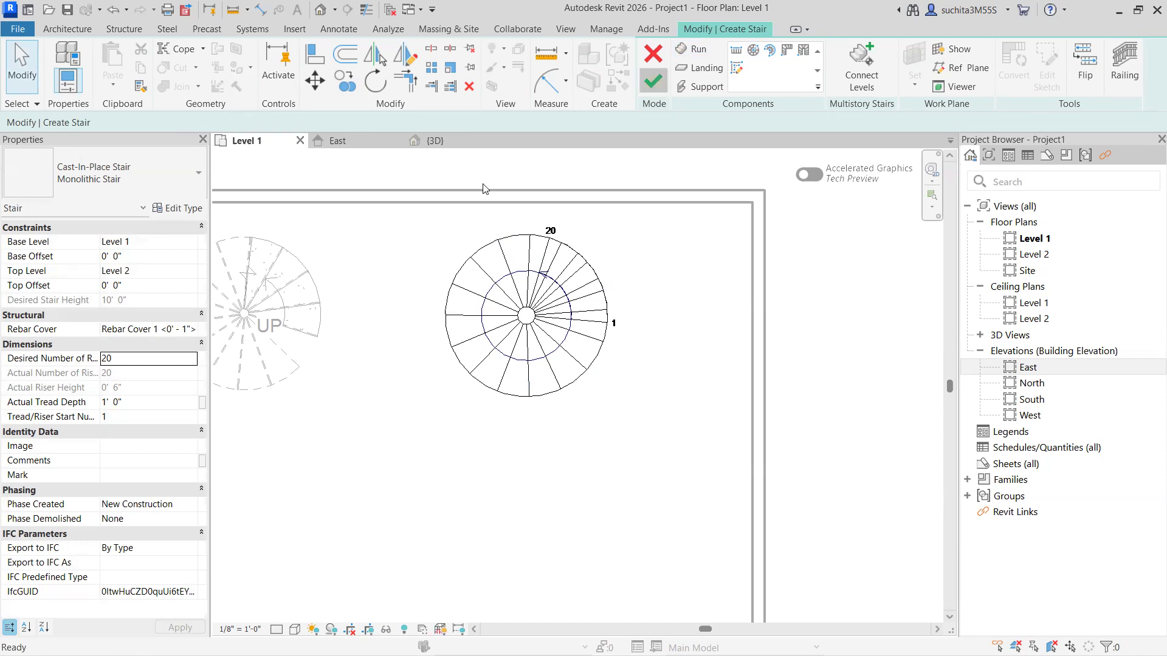
Select all railing instances on the 20-riser spiral stair in the 3D view and delete them.
click(455, 143)
scroll(455, 493, up, 1)
middle_drag(454, 494, 469, 410)
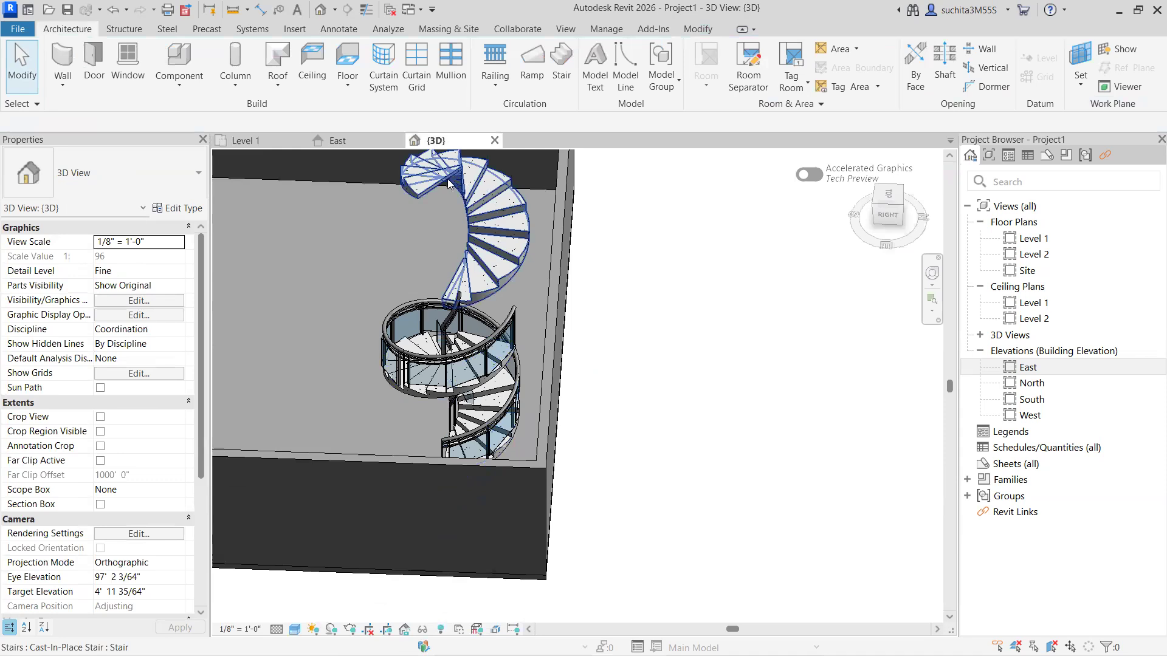
click(387, 344)
key(s)
key(a)
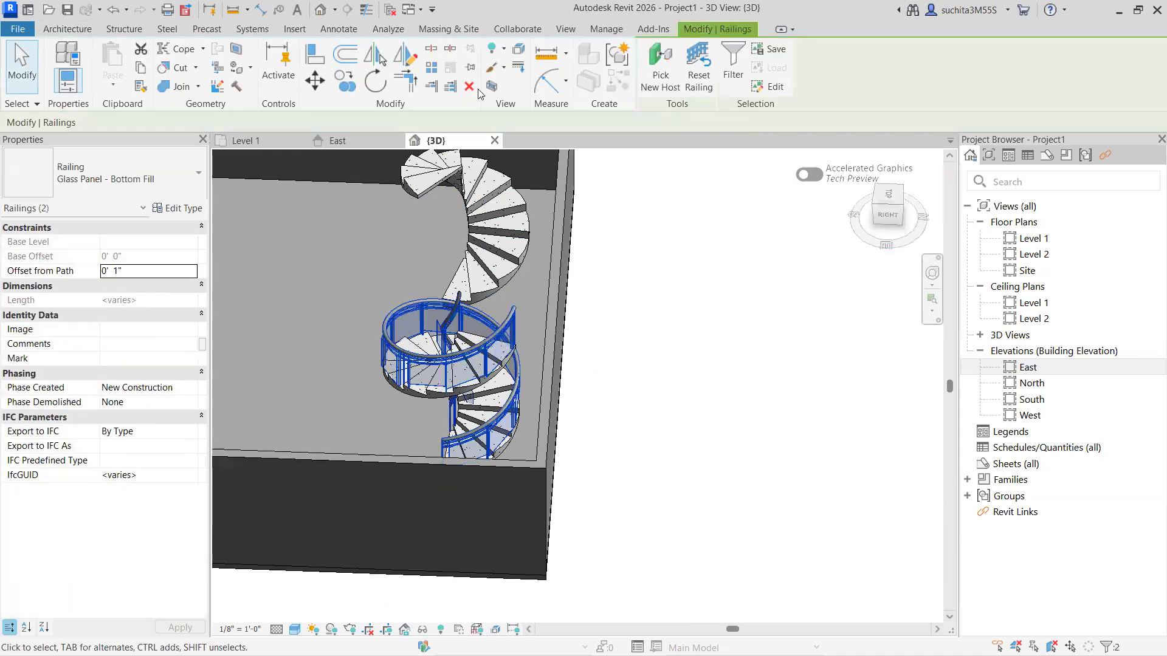
click(472, 86)
Examine the two spiral stairs side by side from the front and above in the 3D view.
scroll(453, 404, up, 1)
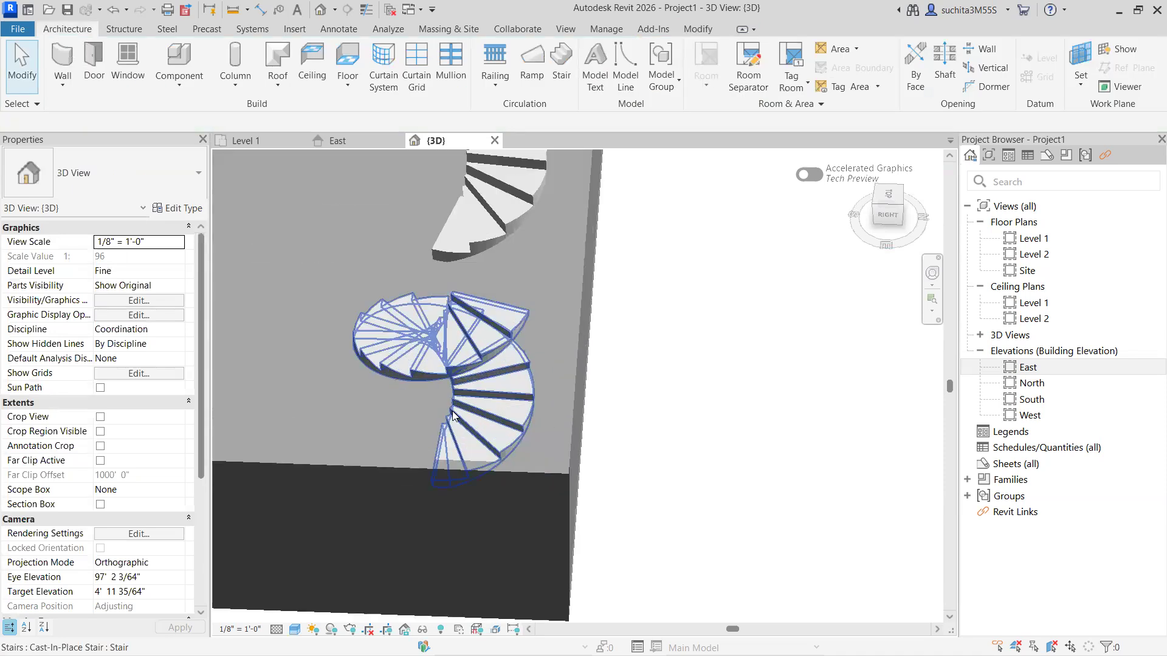
scroll(452, 407, down, 2)
drag(887, 225, 1146, 226)
scroll(639, 361, up, 1)
middle_drag(639, 361, 628, 529)
scroll(481, 333, up, 1)
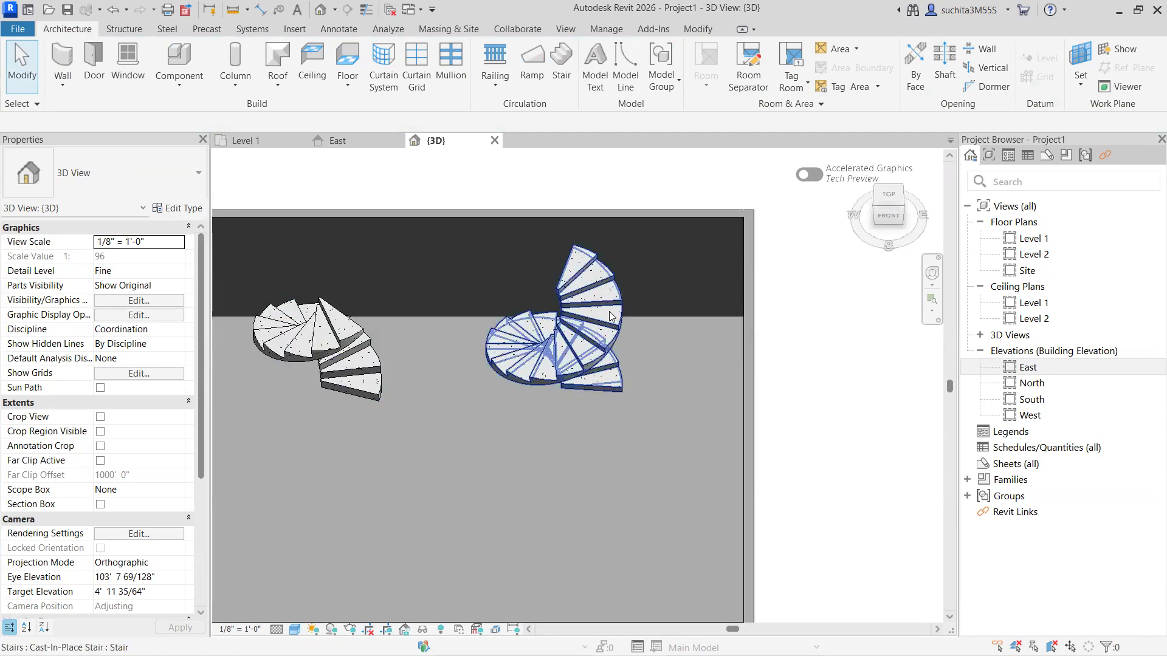
scroll(647, 297, down, 1)
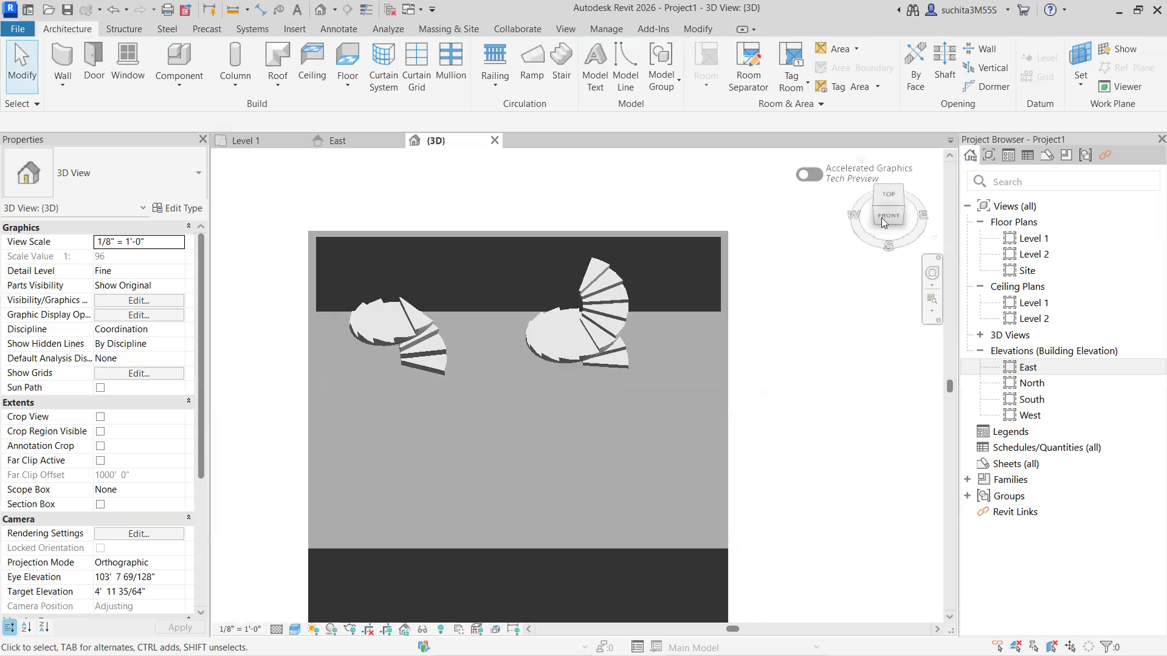
drag(887, 215, 216, 174)
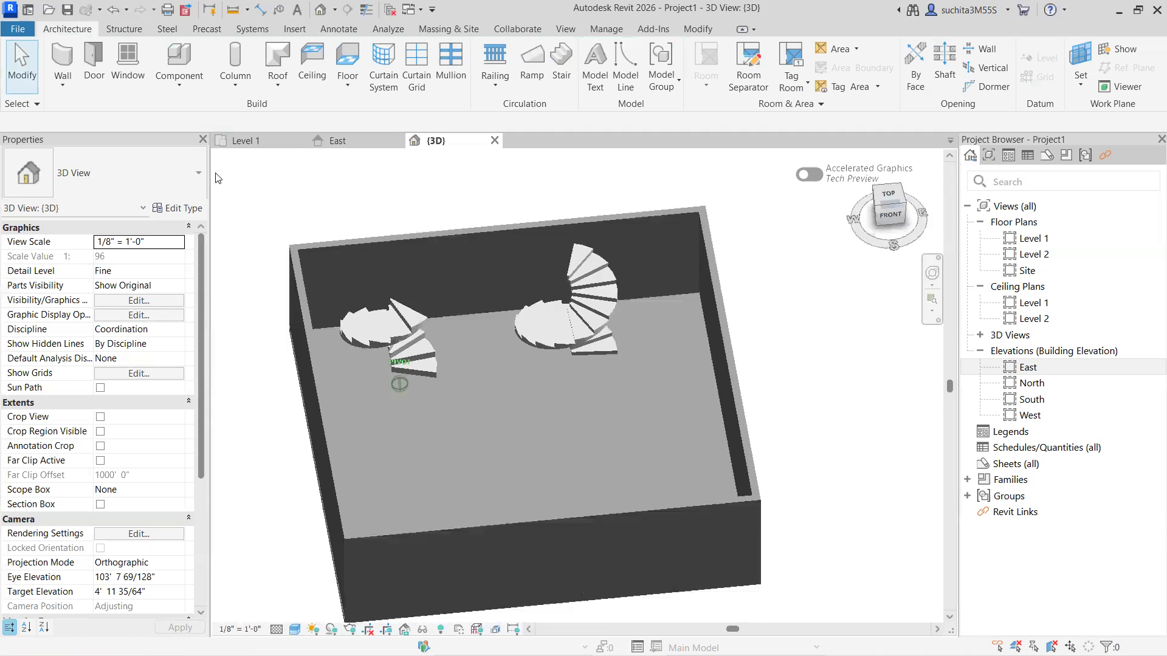
Return to the Level 1 floor plan and start a third stair for the square room.
click(269, 138)
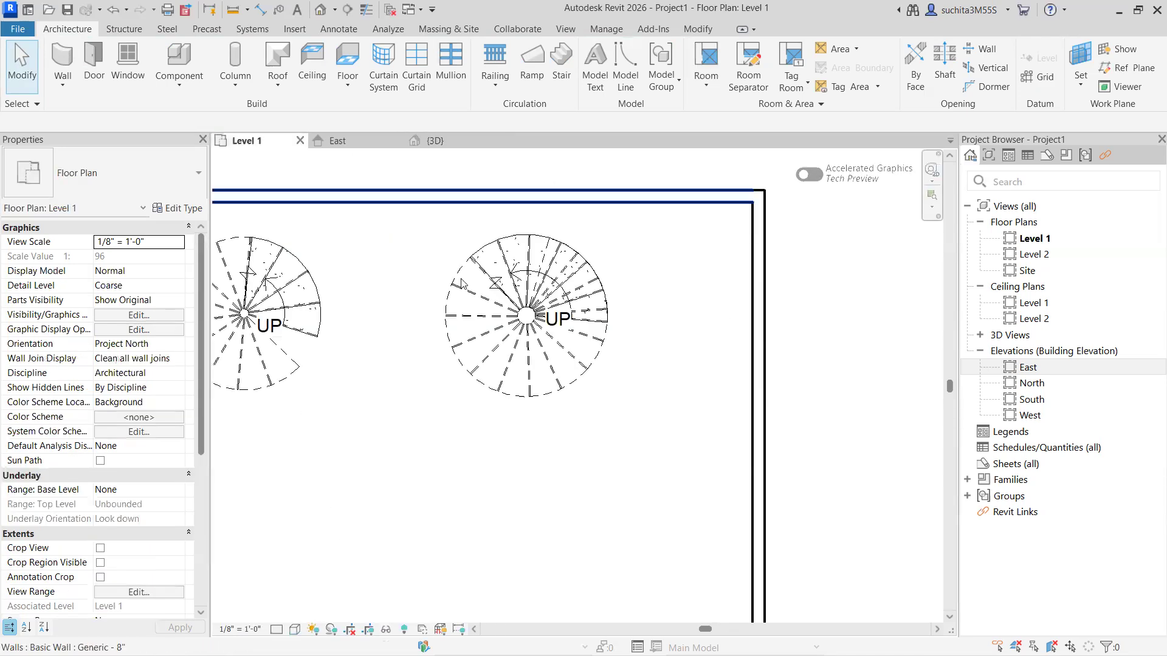
scroll(366, 414, down, 3)
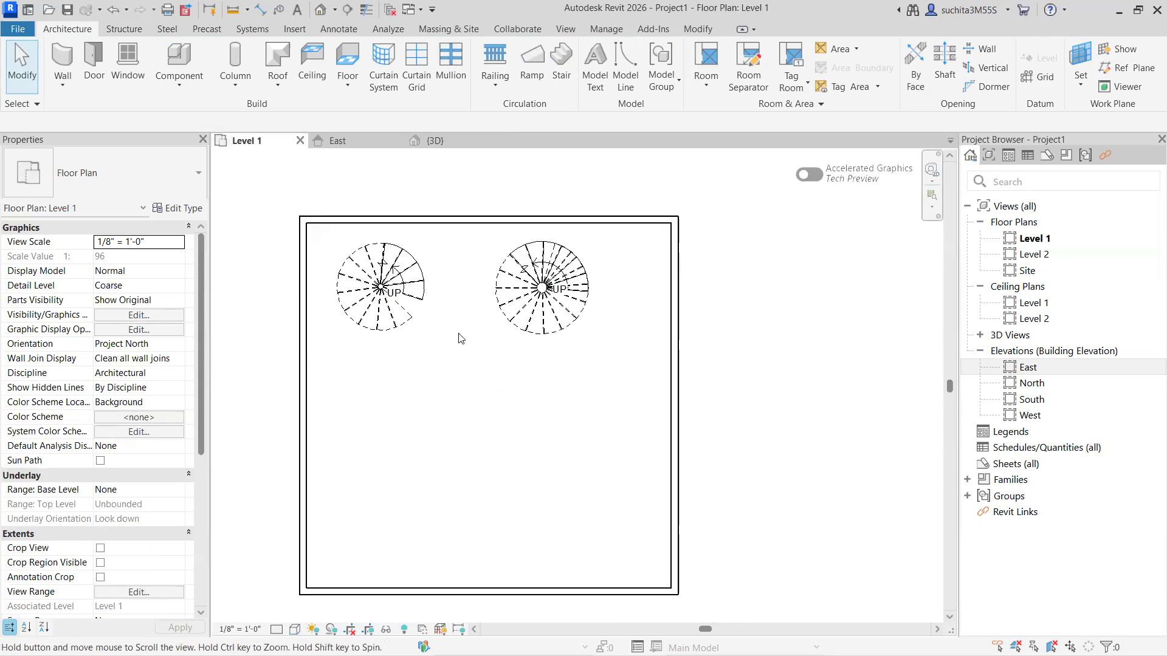
click(563, 59)
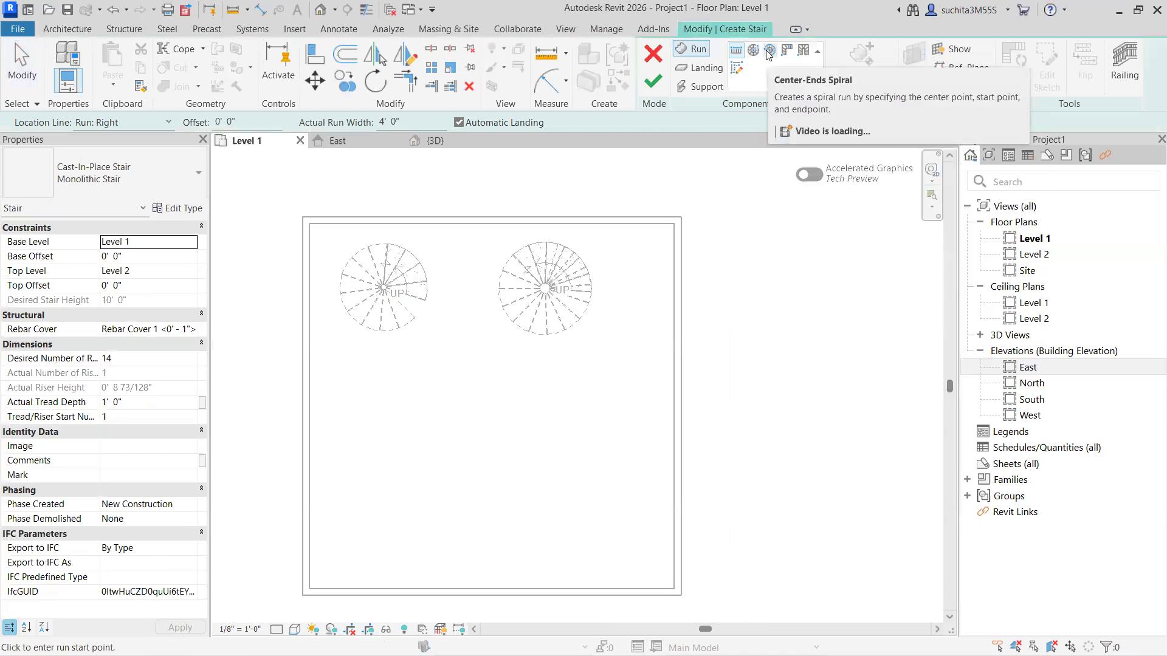
click(769, 52)
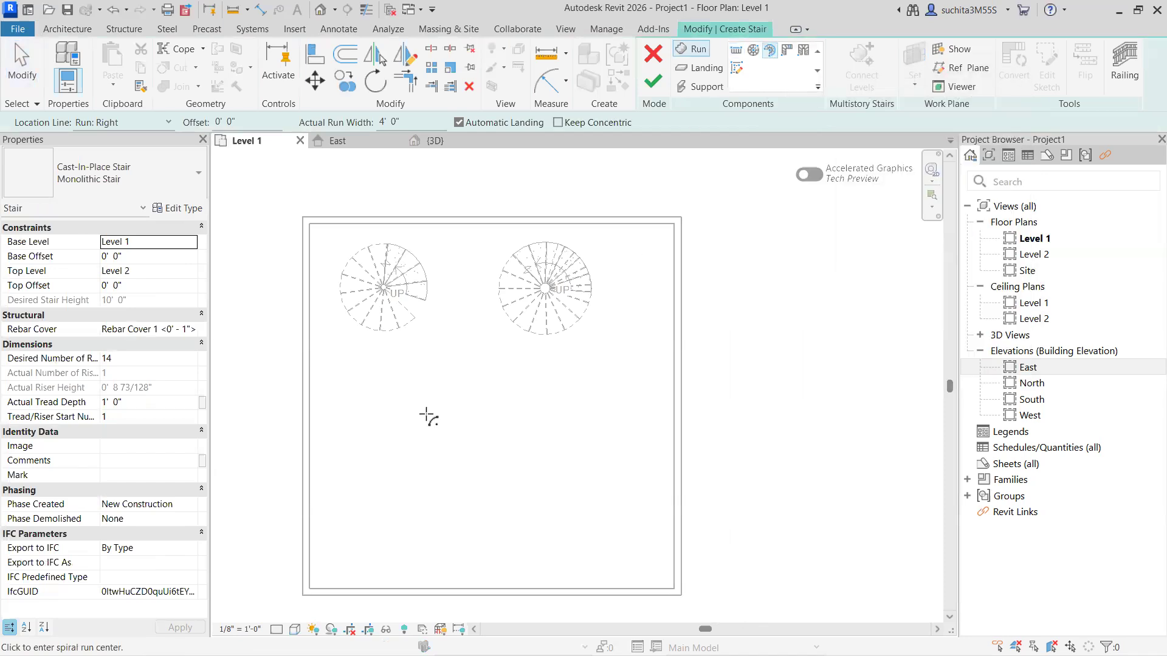
click(383, 436)
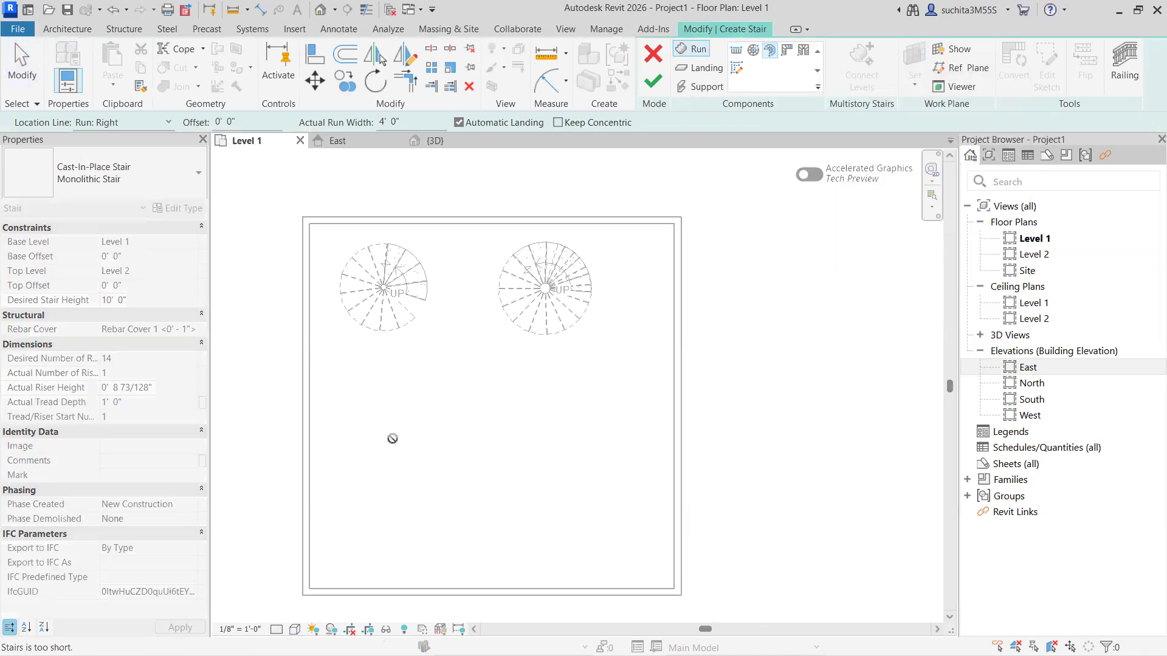
click(426, 433)
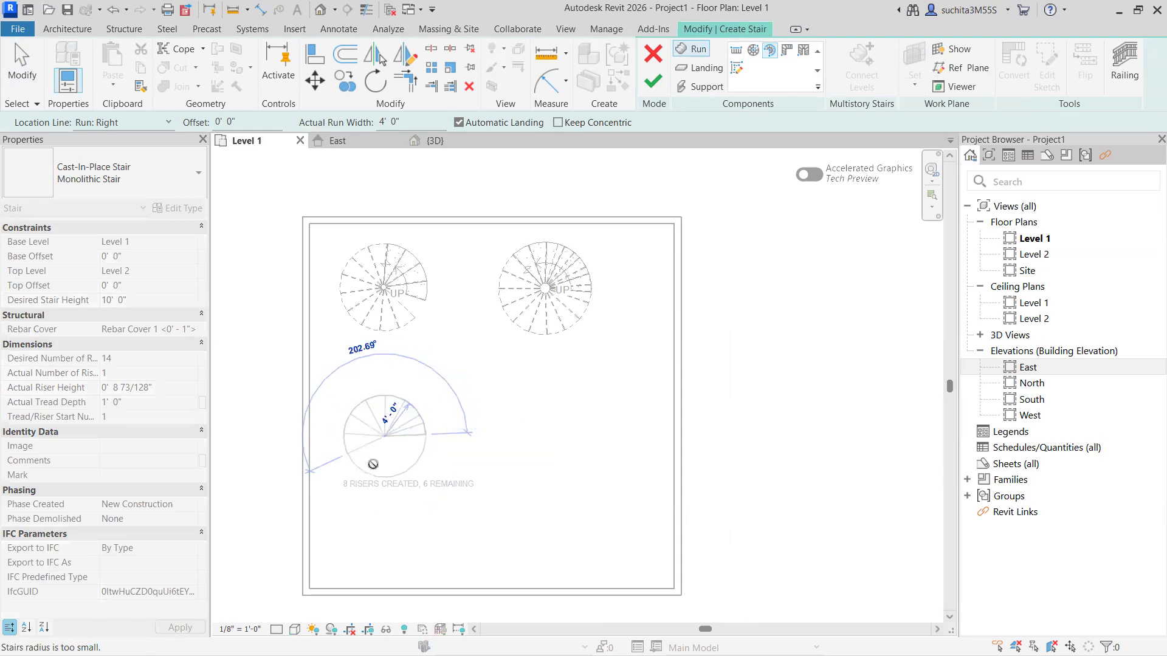
scroll(362, 450, up, 4)
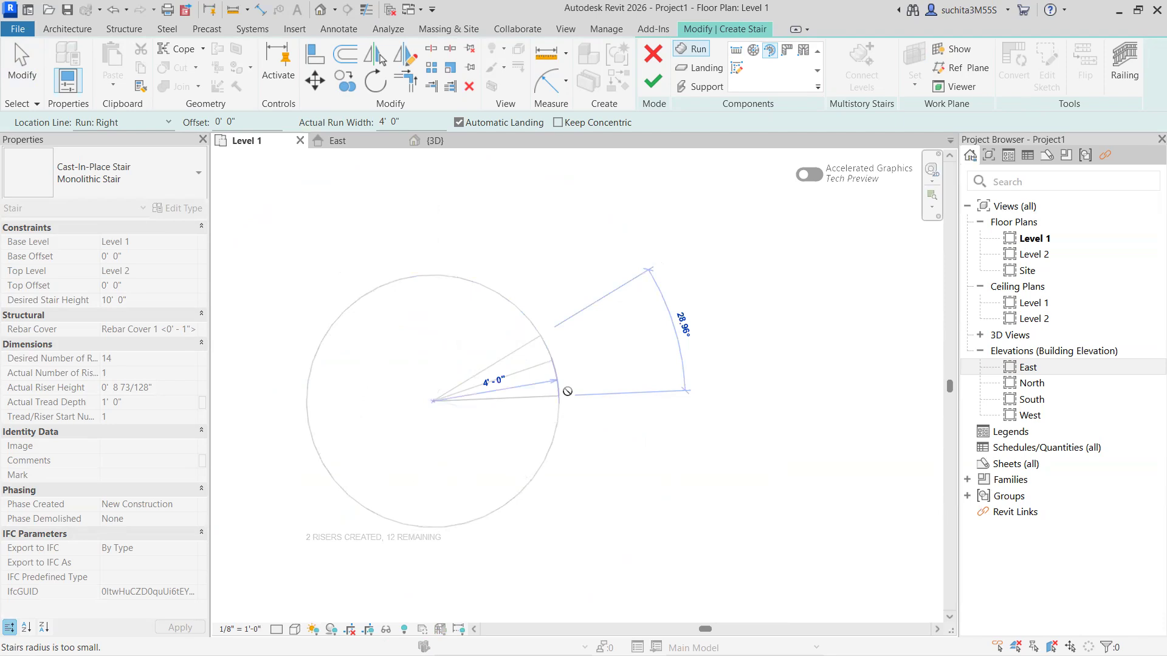
scroll(504, 468, down, 3)
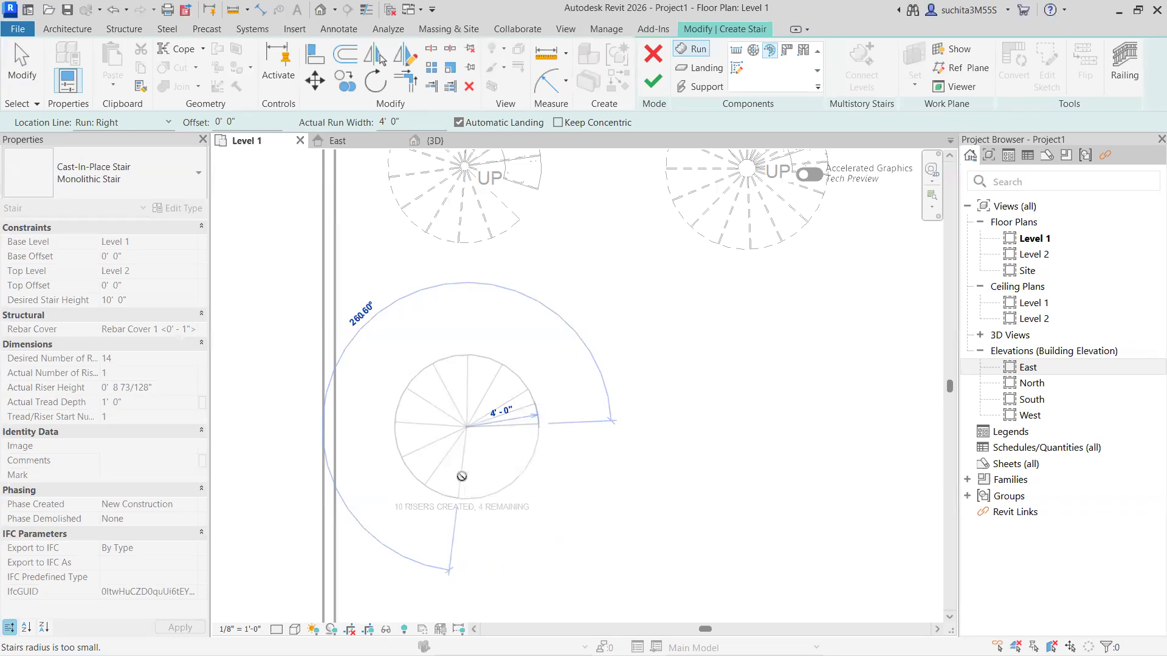
scroll(455, 447, down, 2)
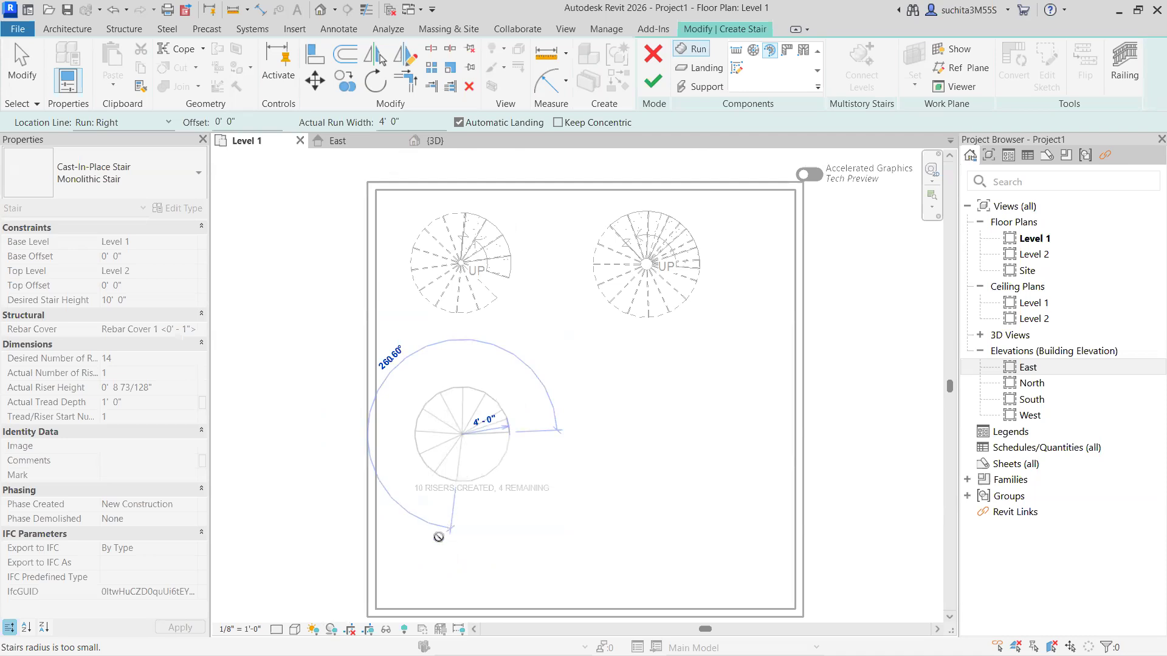
key(Escape)
right_click(481, 542)
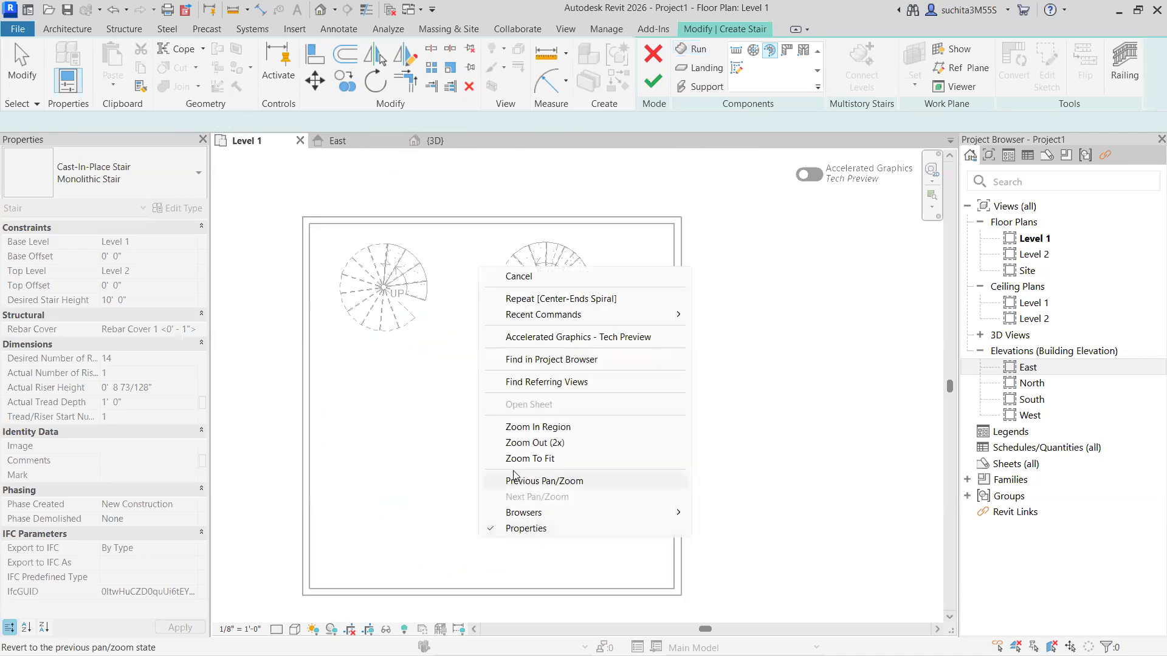
click(535, 459)
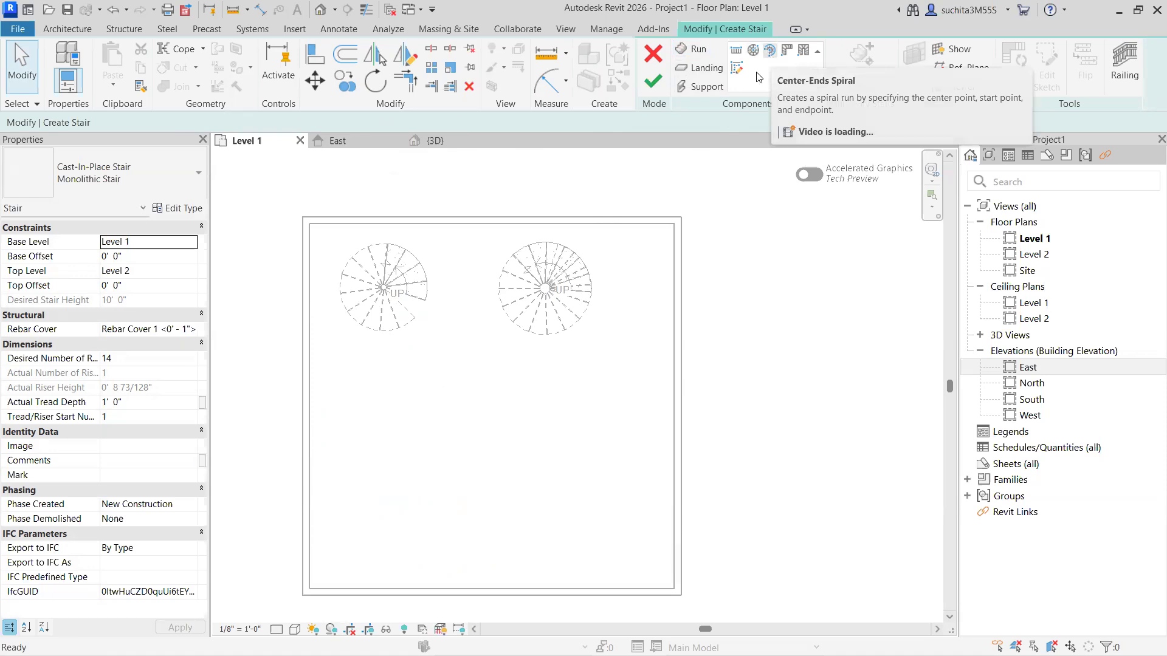
Try to draw a center-ends spiral run with a radius of about 4'-0" below the 14-riser spiral stair.
click(769, 49)
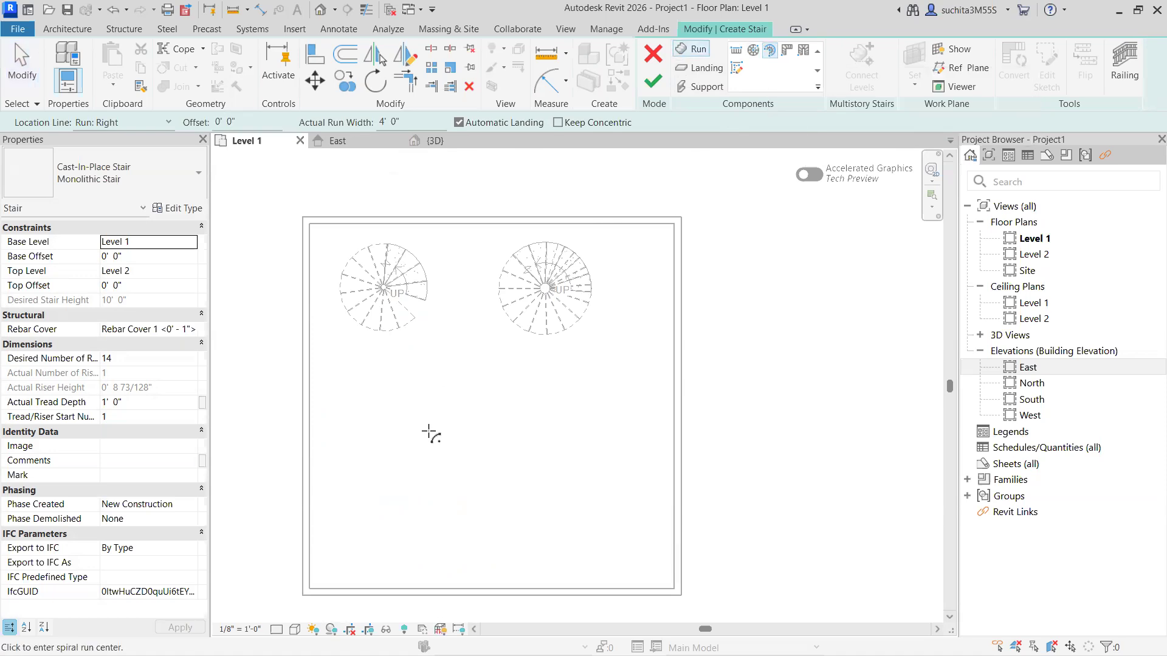
click(378, 434)
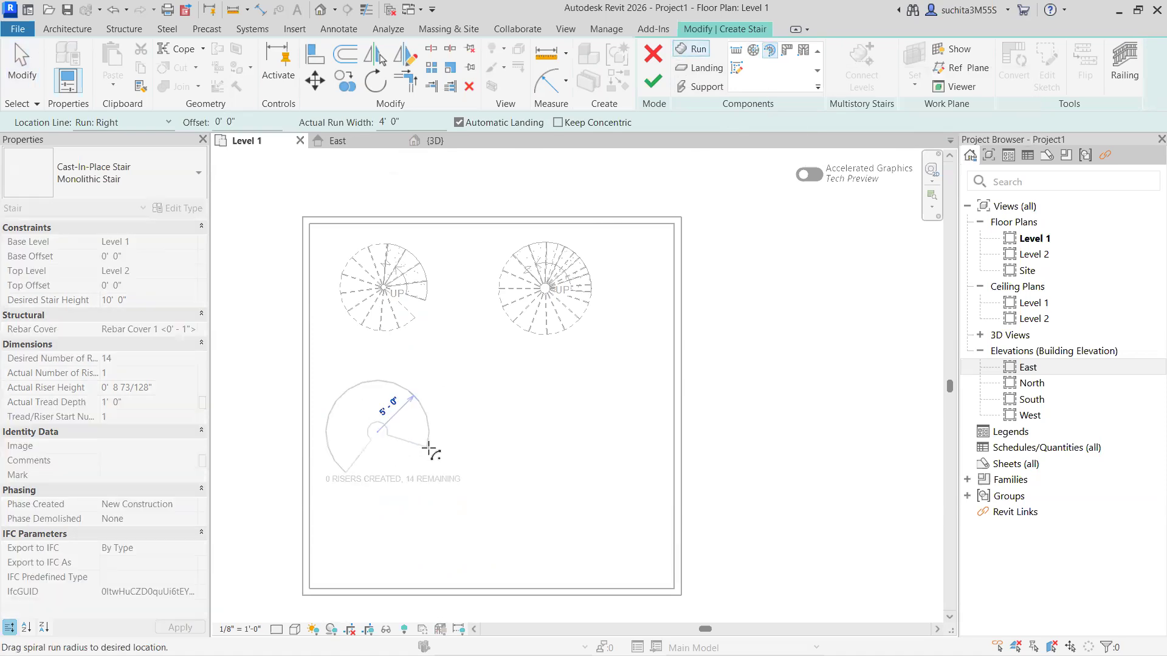
scroll(401, 444, up, 2)
scroll(382, 469, down, 1)
middle_drag(384, 468, 430, 460)
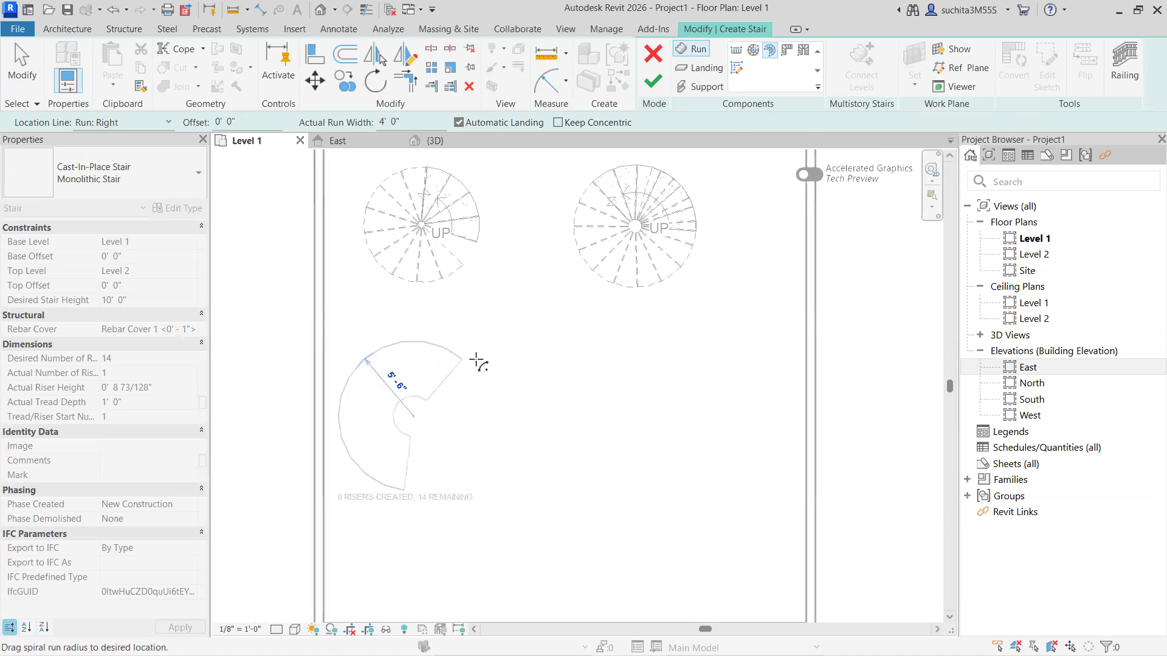
click(449, 373)
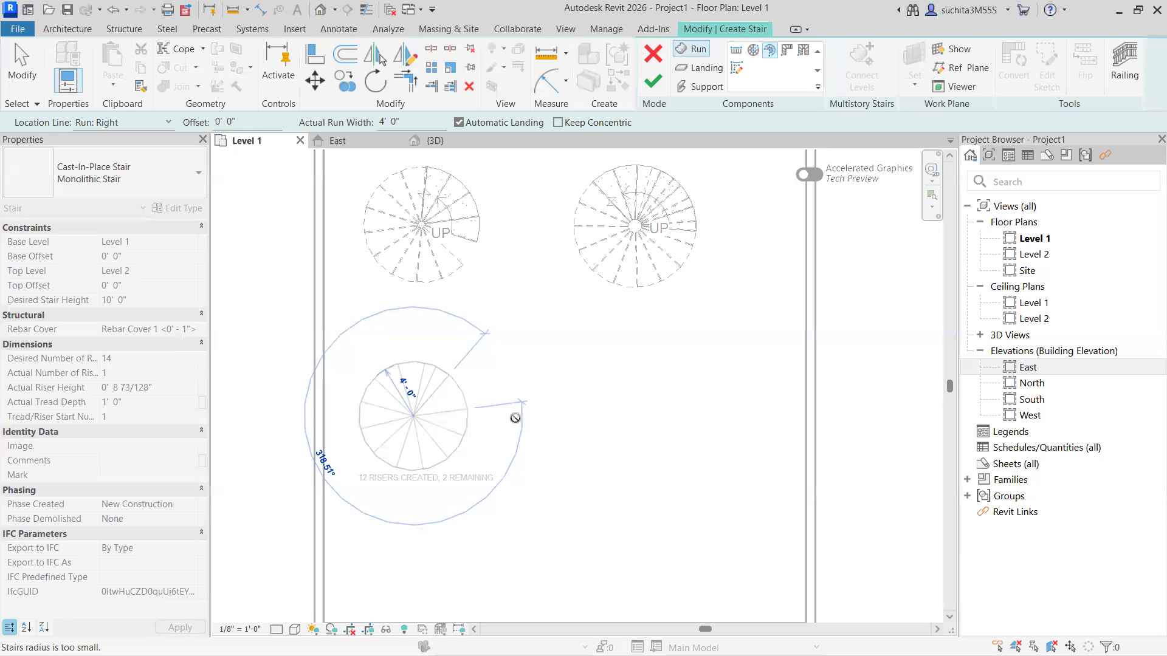
scroll(460, 426, down, 1)
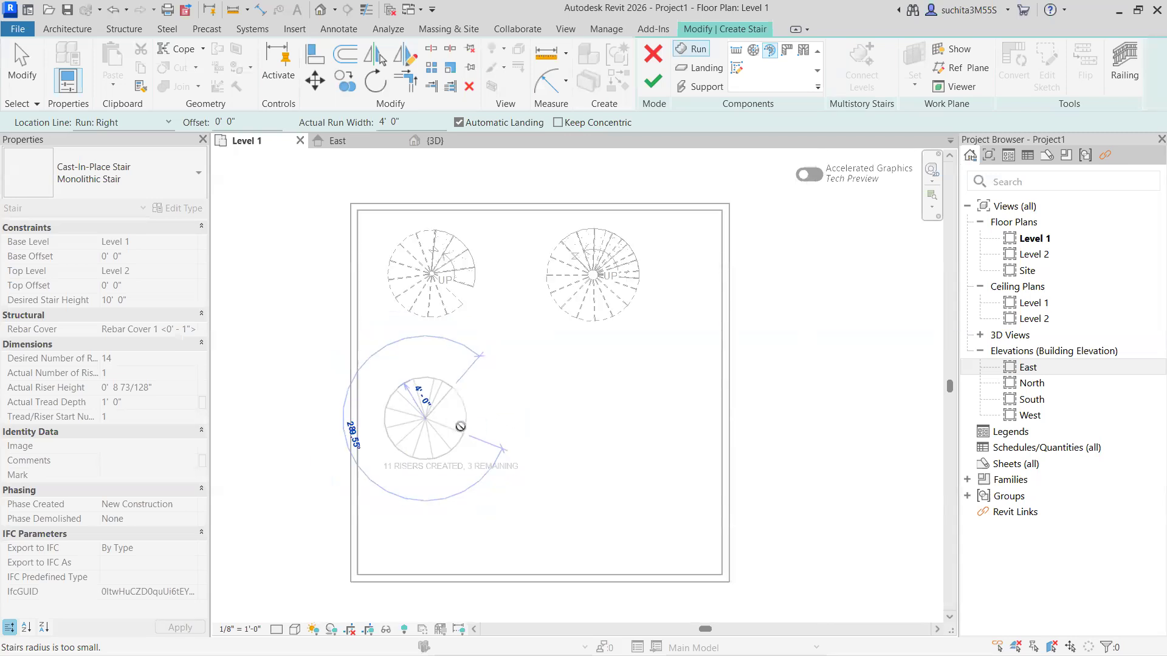
scroll(460, 428, down, 2)
scroll(462, 433, up, 2)
key(Escape)
key(Escape)
Try to draw a center-ends spiral run with a radius of about 4'-0" outside the square room, on its east side.
scroll(598, 443, down, 6)
middle_drag(555, 456, 393, 473)
scroll(542, 428, up, 3)
click(501, 406)
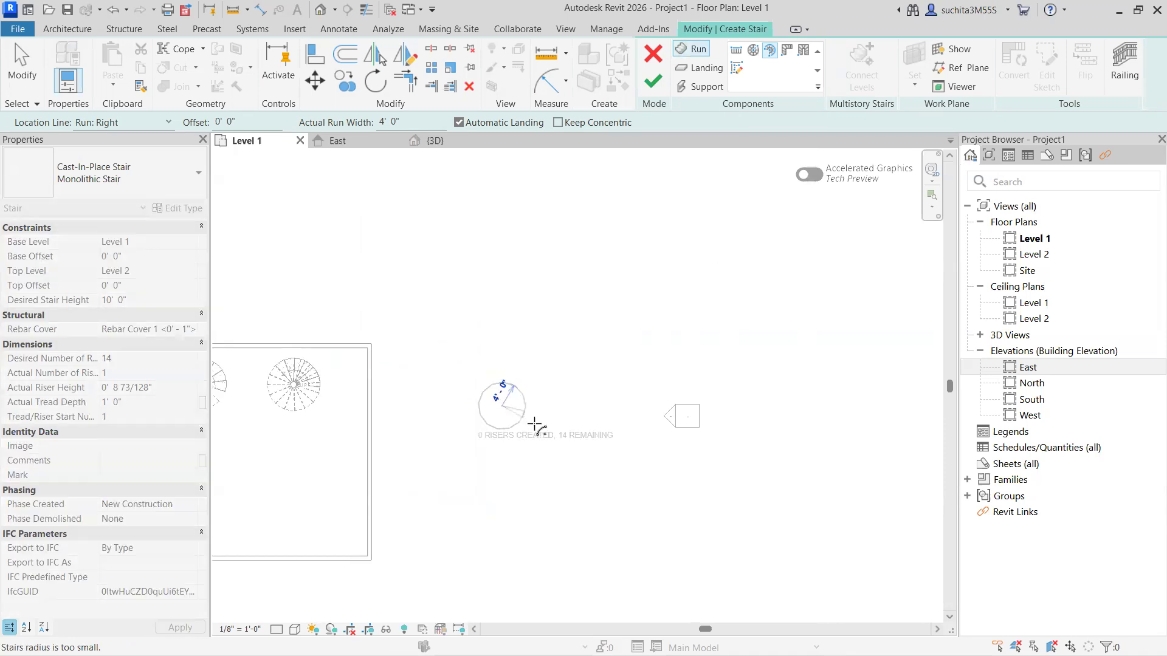
scroll(534, 426, up, 3)
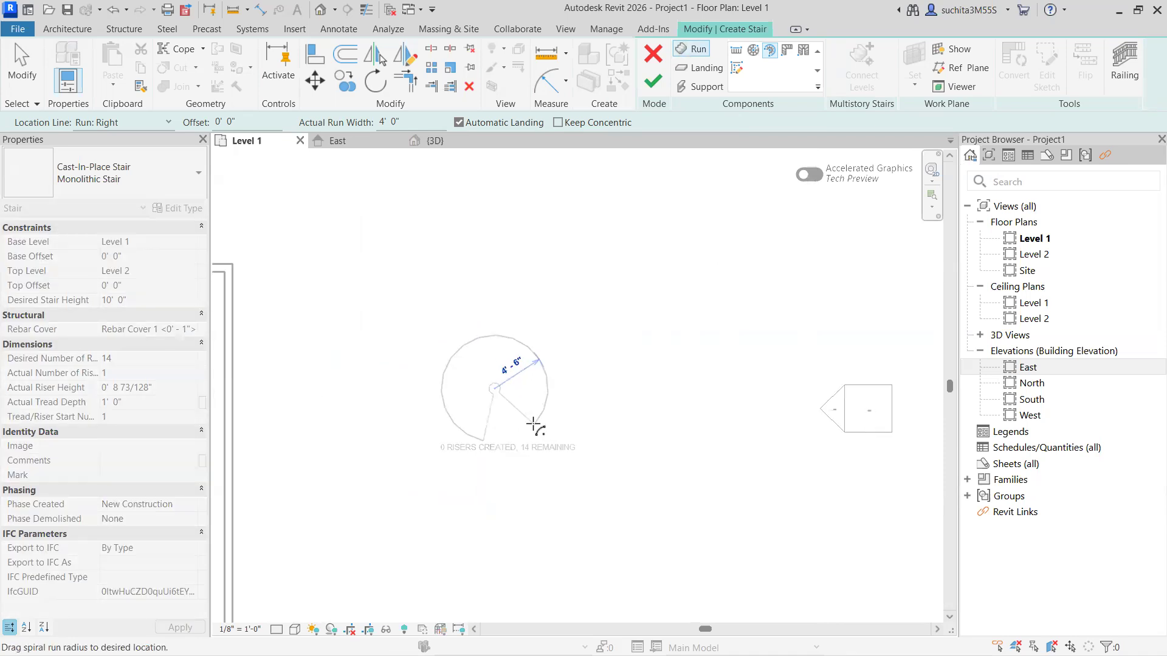
click(530, 418)
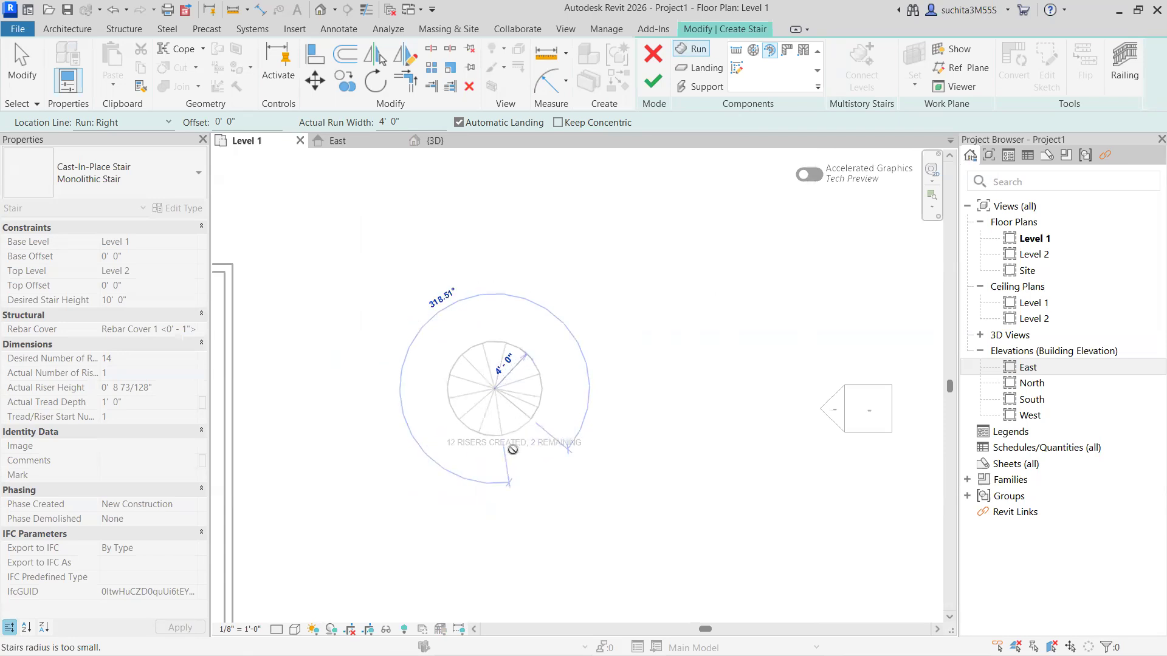
key(Escape)
key(Escape)
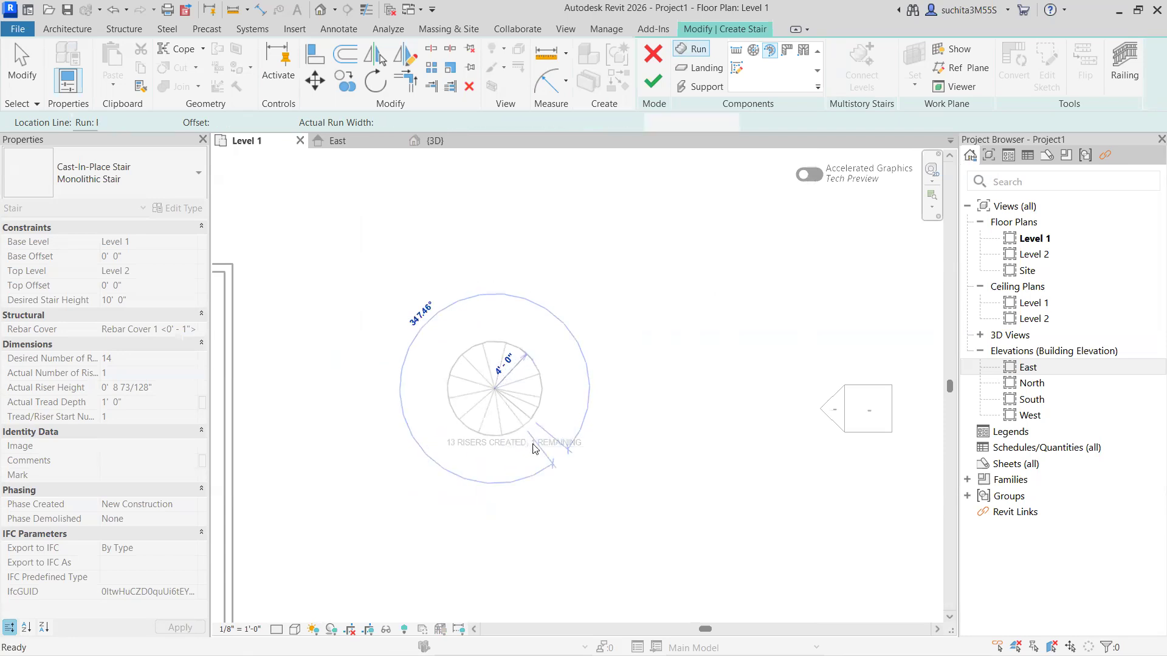
scroll(540, 453, down, 5)
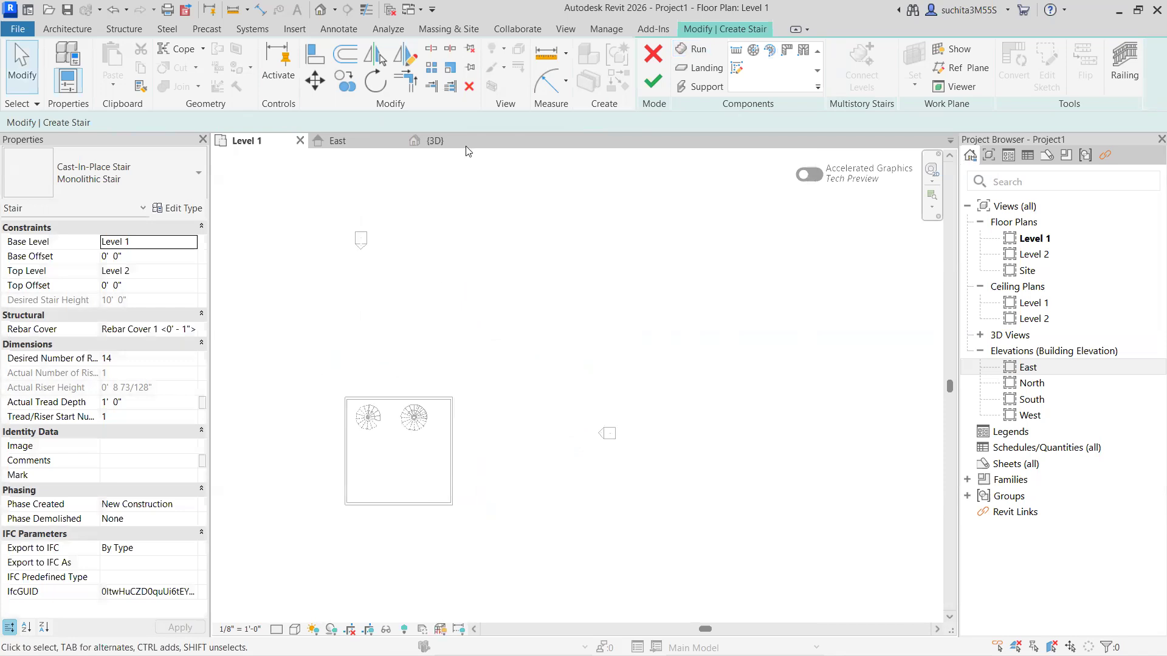
click(653, 81)
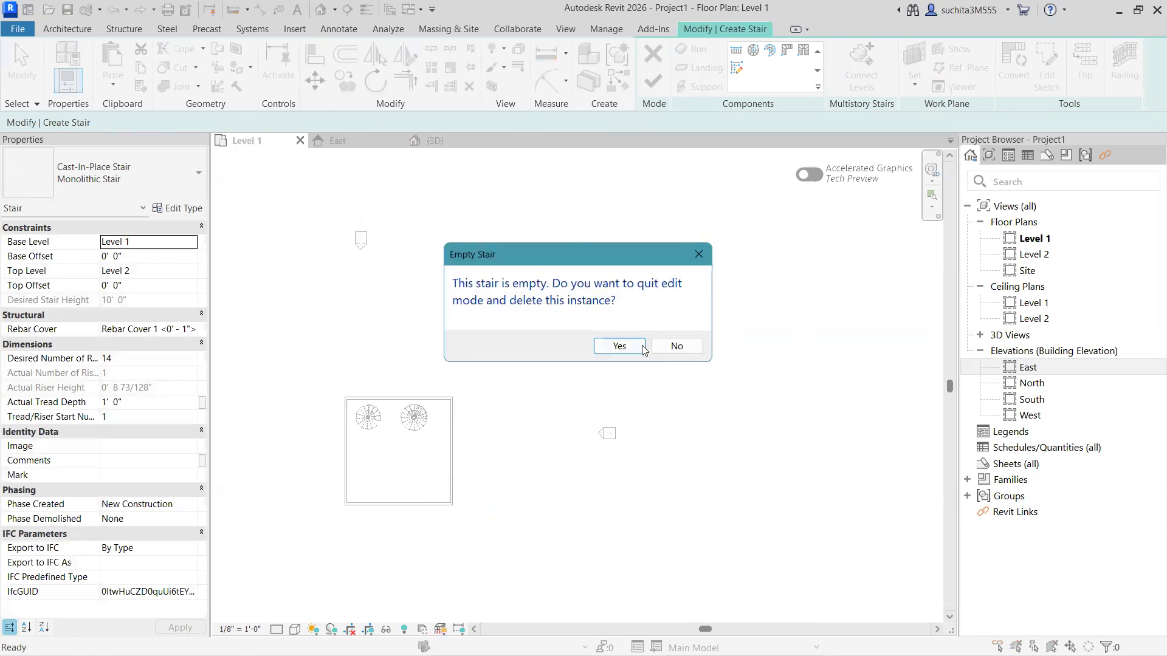
click(673, 346)
click(771, 51)
click(539, 398)
scroll(543, 409, up, 3)
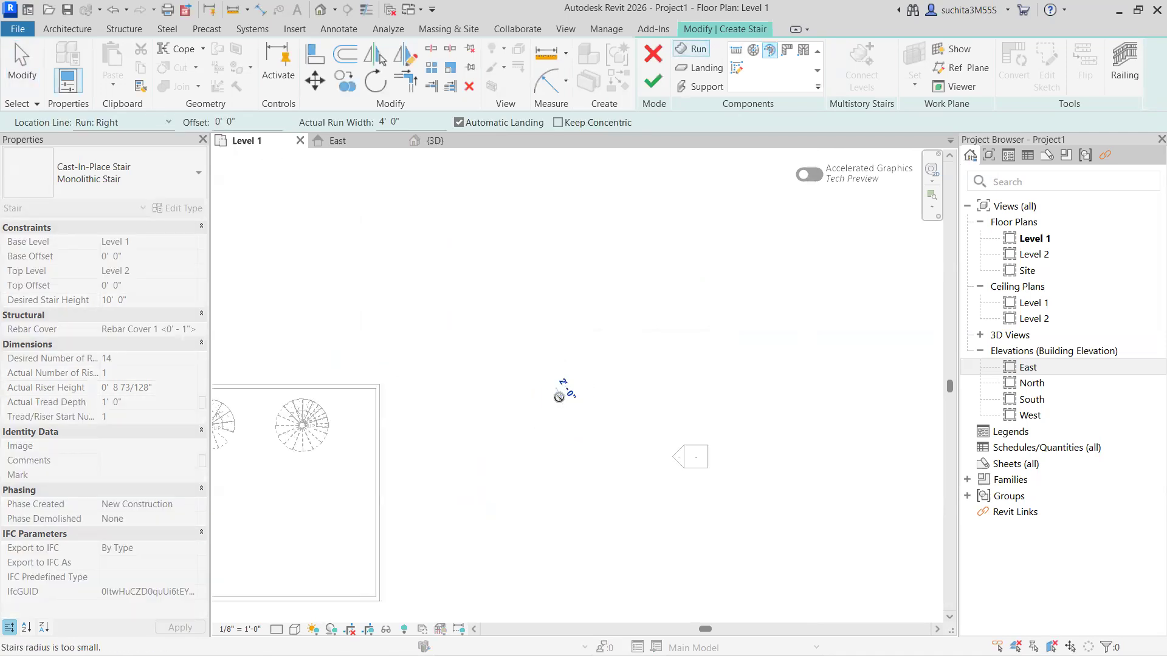
scroll(559, 396, up, 4)
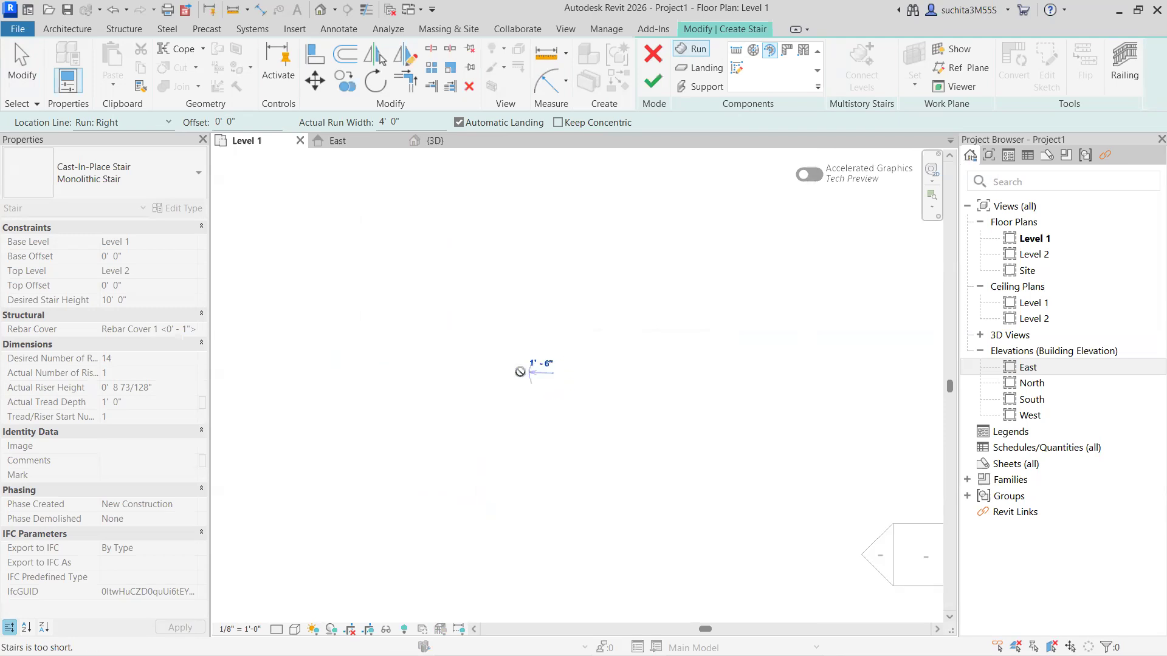
scroll(526, 391, down, 3)
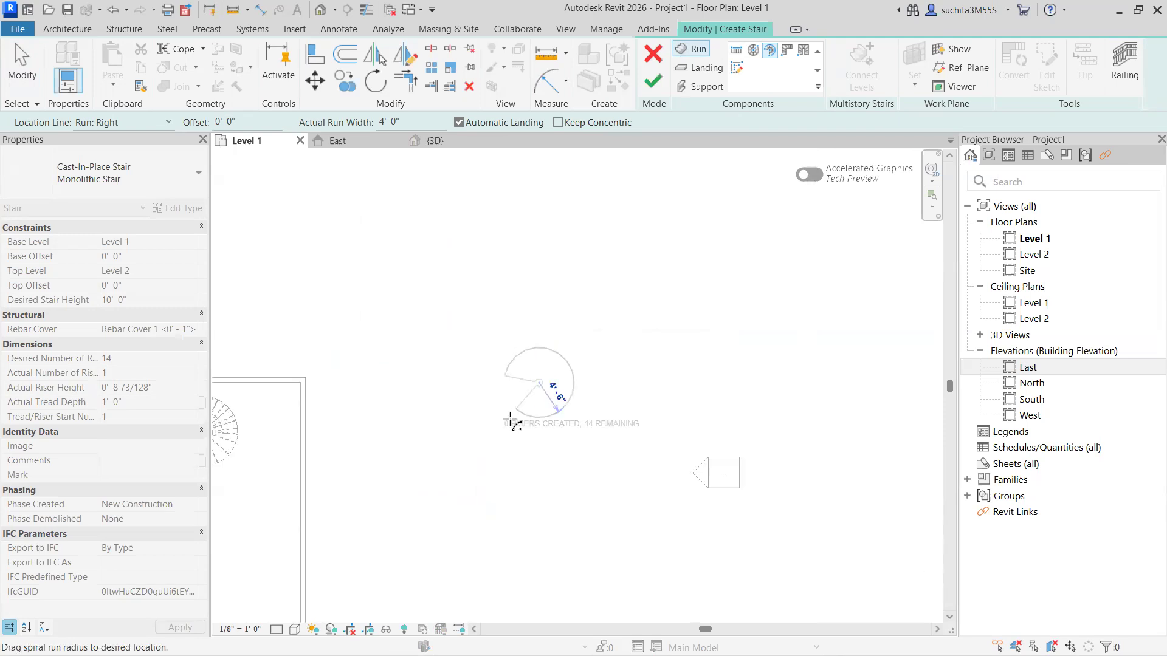
scroll(525, 408, up, 4)
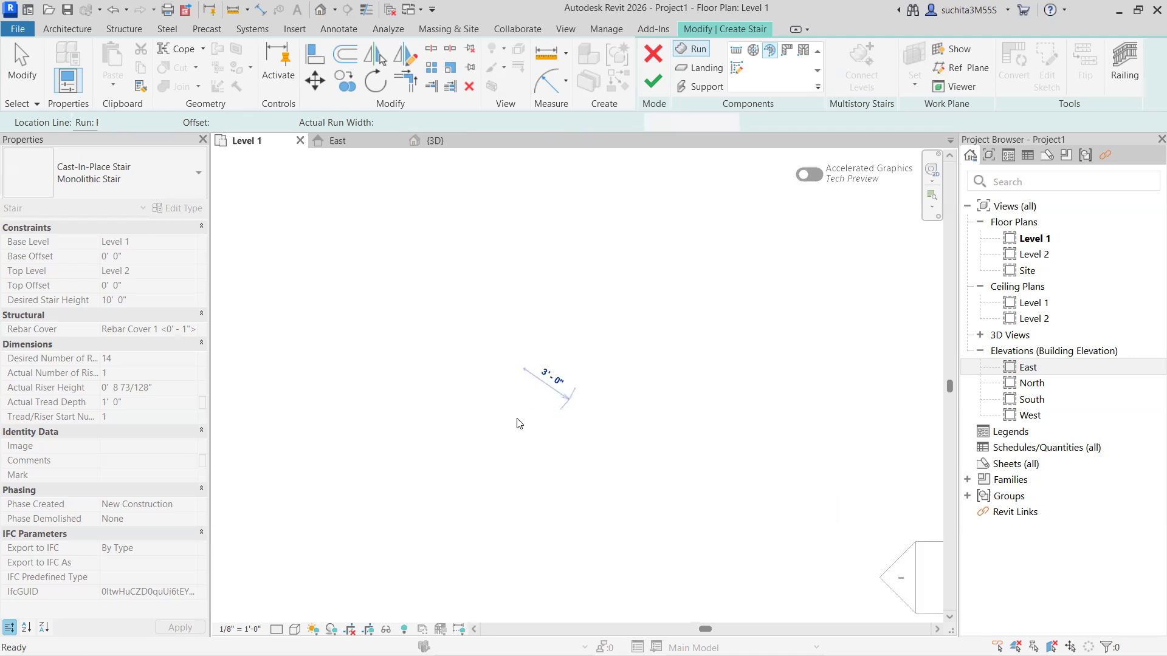
key(Escape)
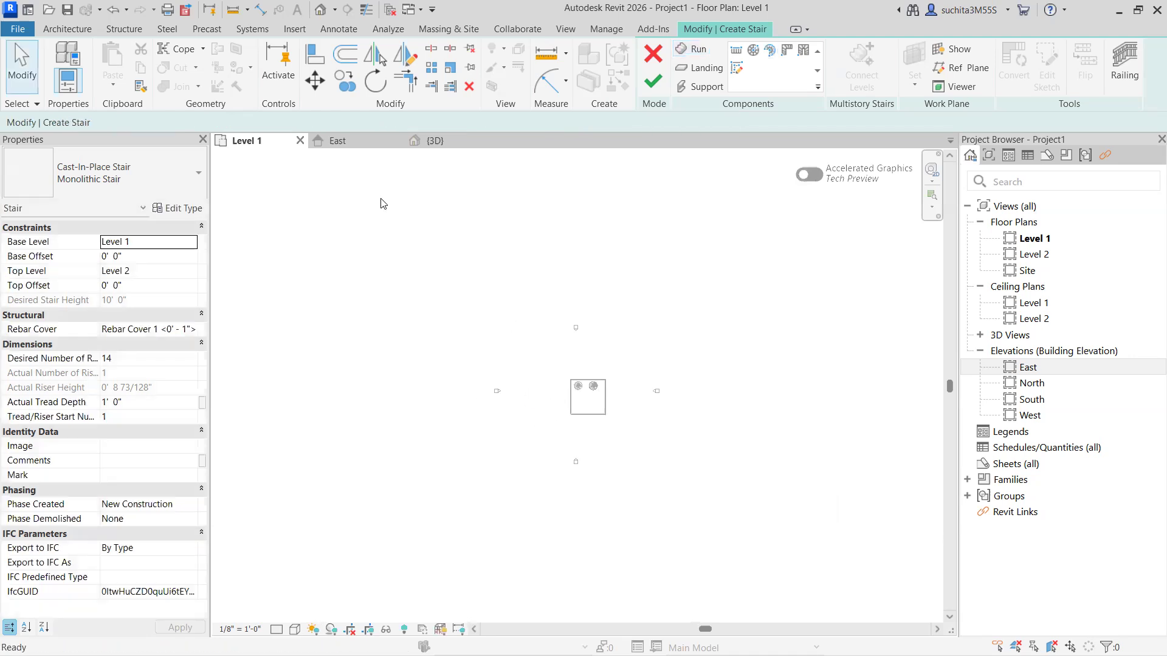
Create a center-ends spiral stair of type Assembled Stair 7" max riser 11" tread, radius about 4'-6", below the 14-riser spiral.
click(121, 173)
click(119, 253)
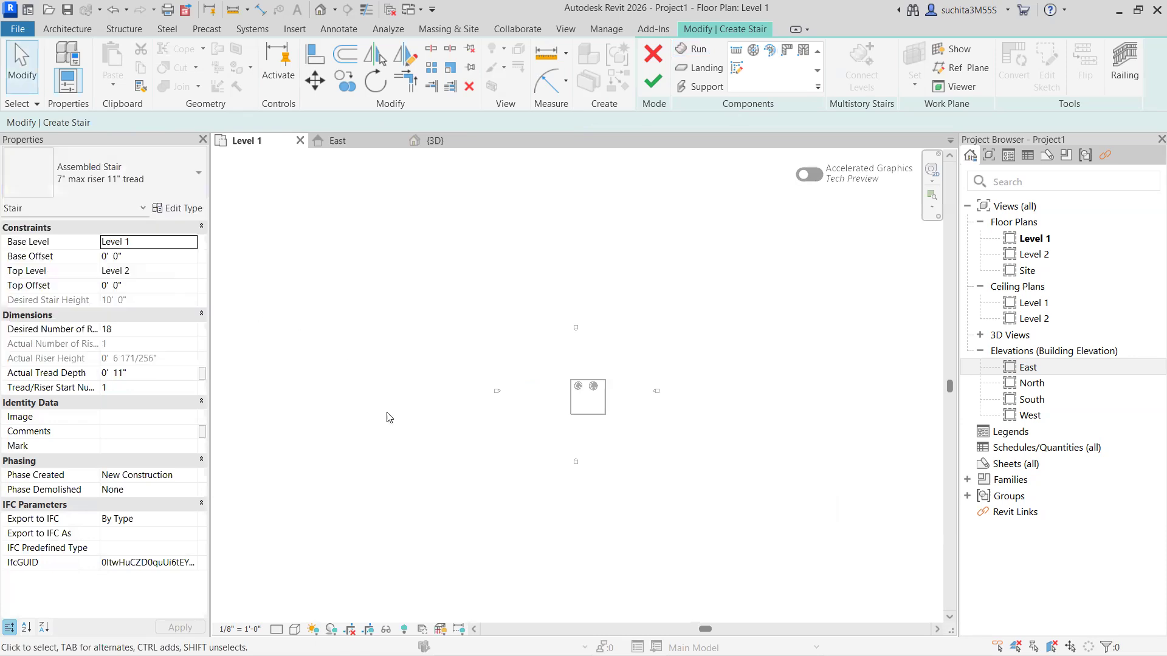
click(772, 54)
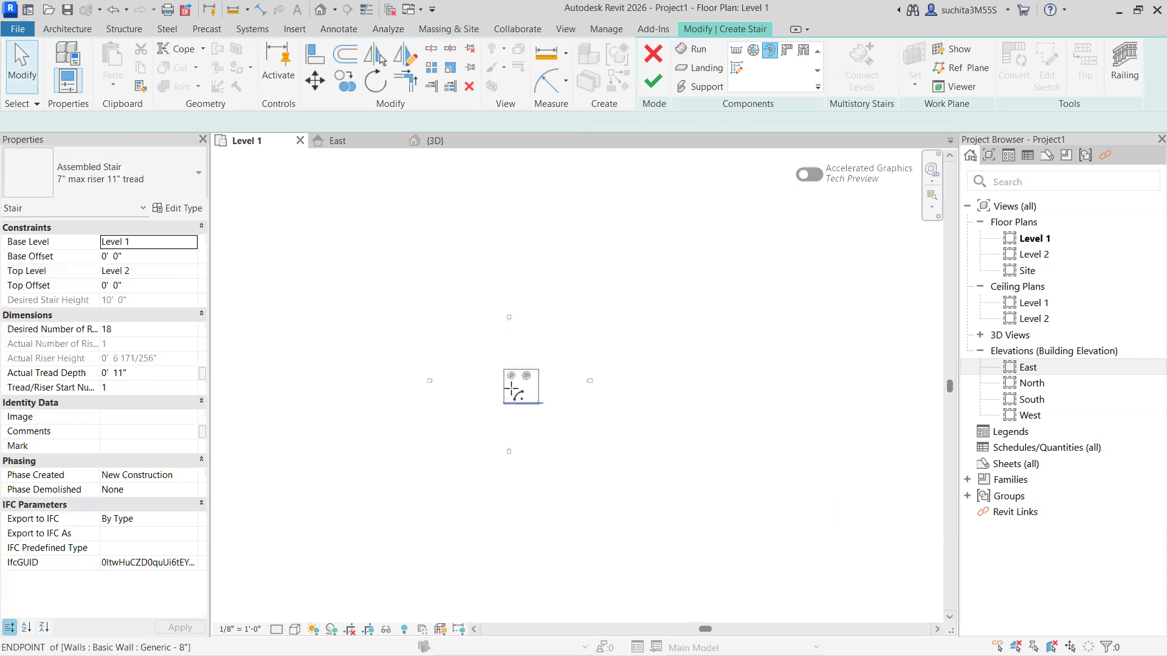
scroll(513, 386, up, 5)
click(501, 392)
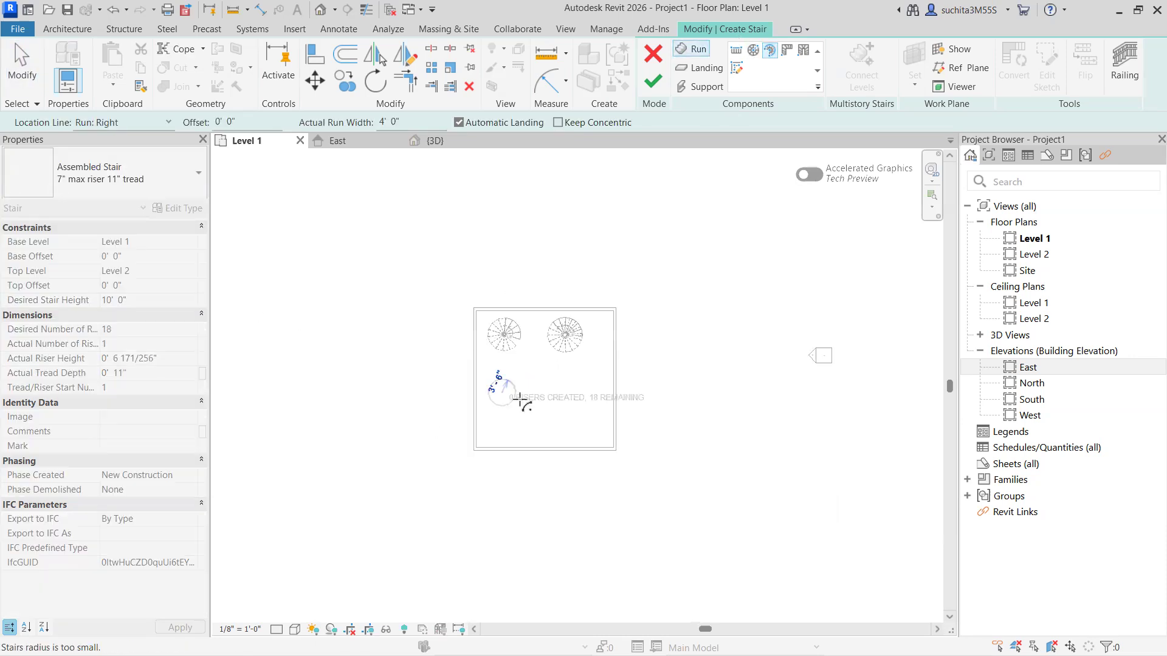
scroll(523, 399, up, 2)
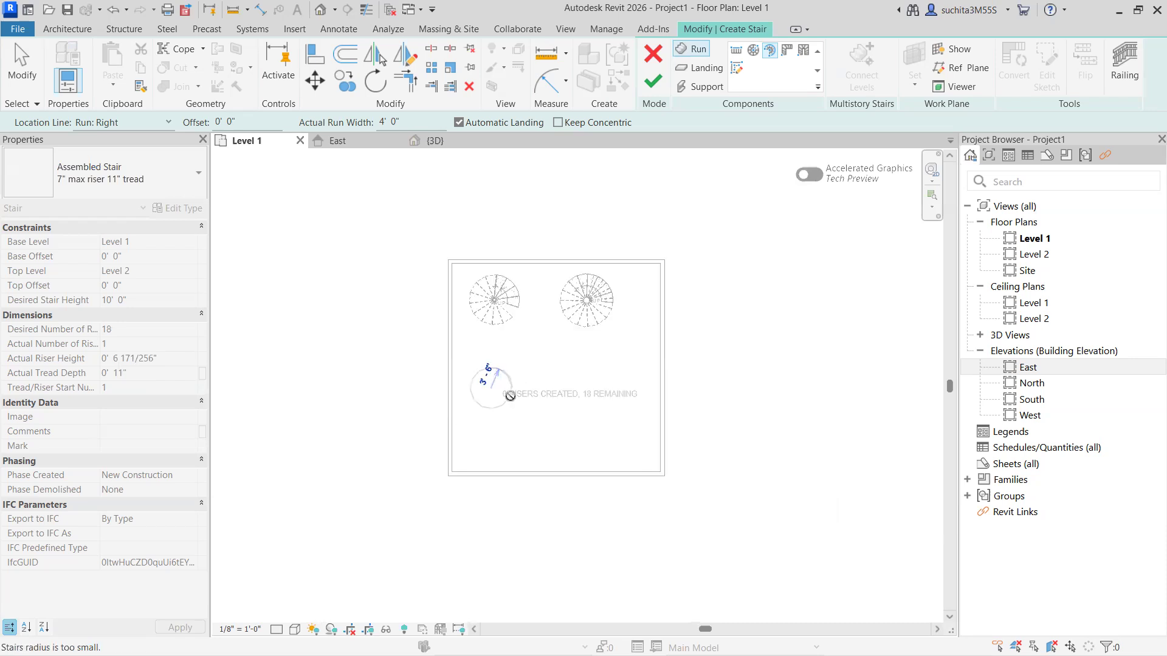
click(515, 383)
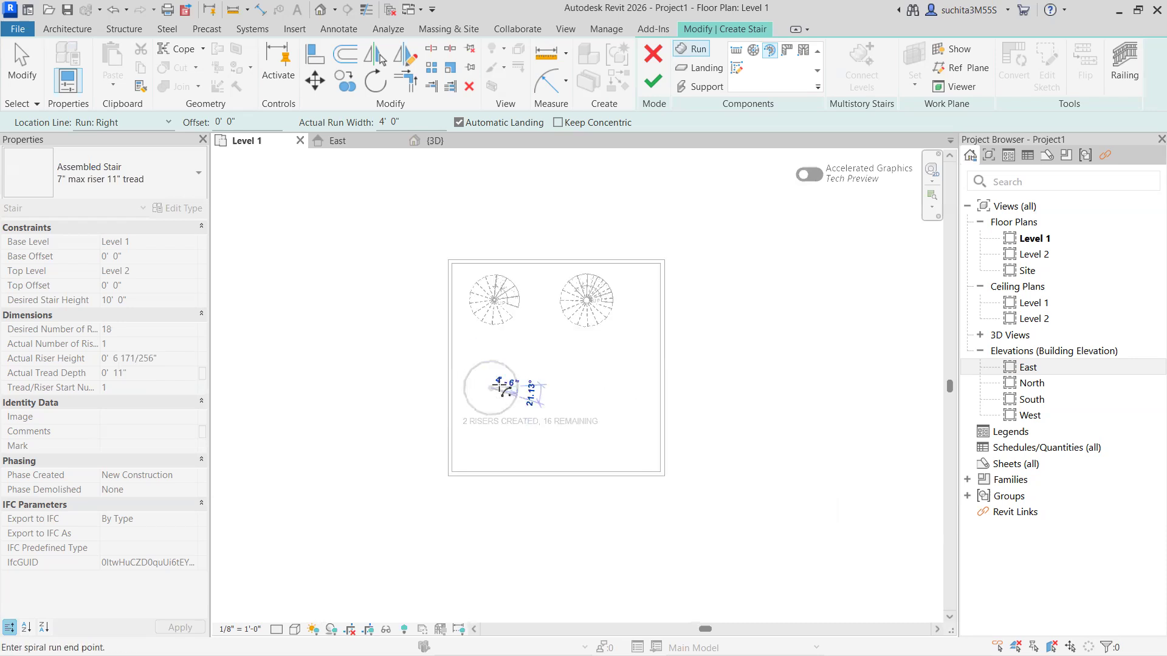
scroll(503, 388, up, 2)
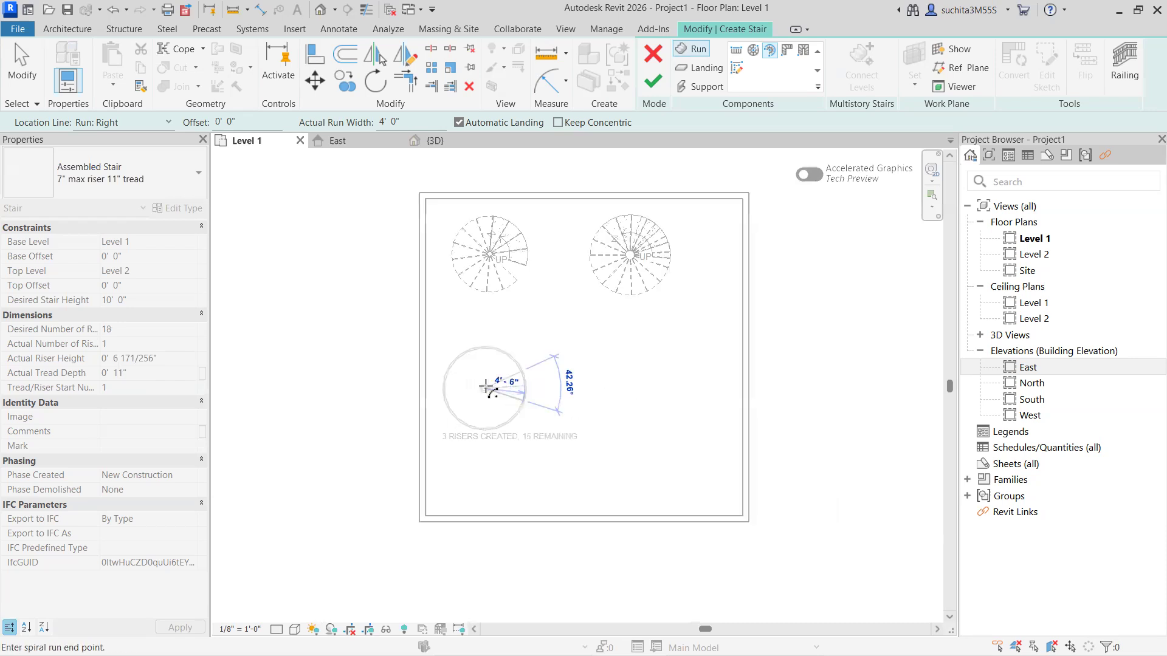
click(499, 419)
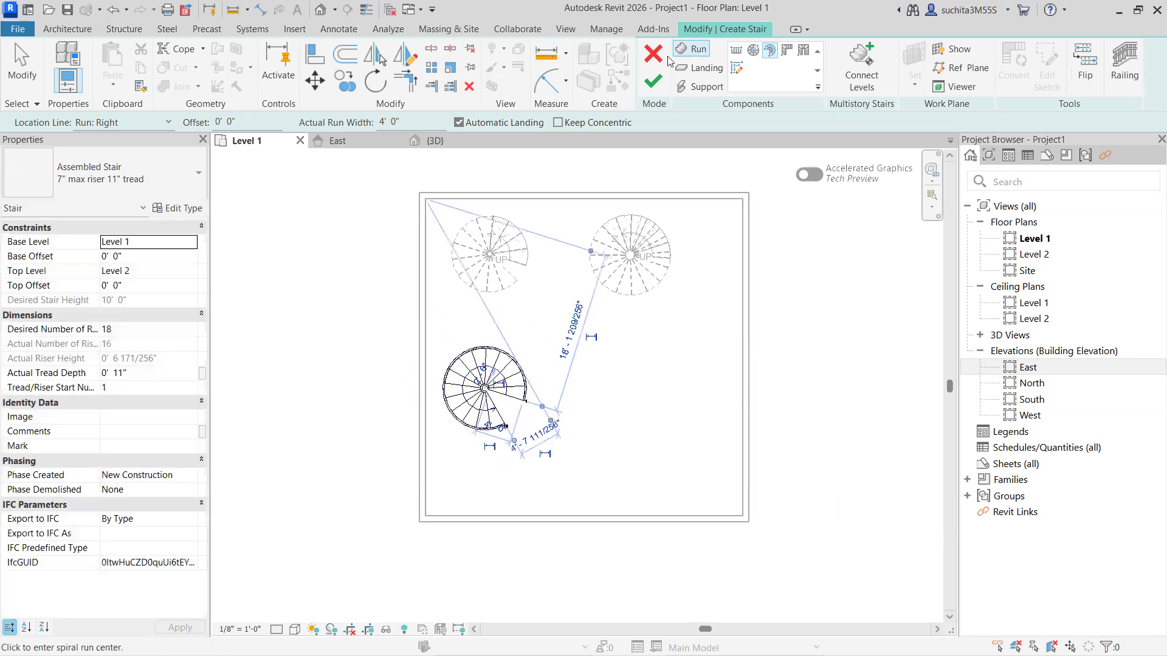
click(648, 87)
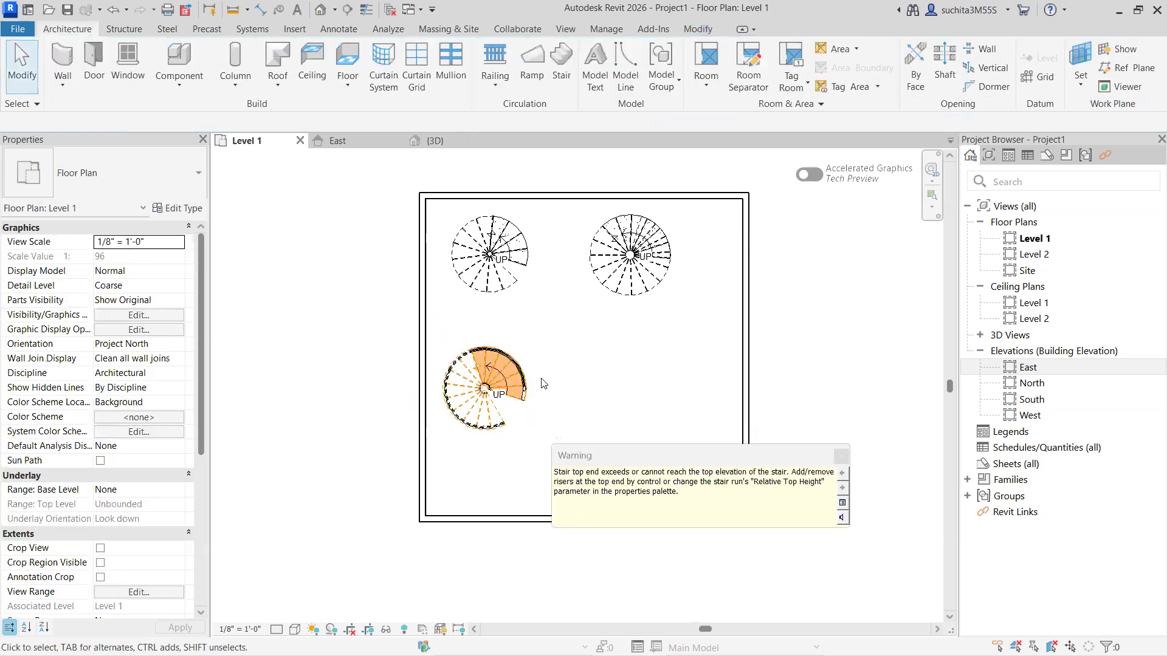
click(840, 456)
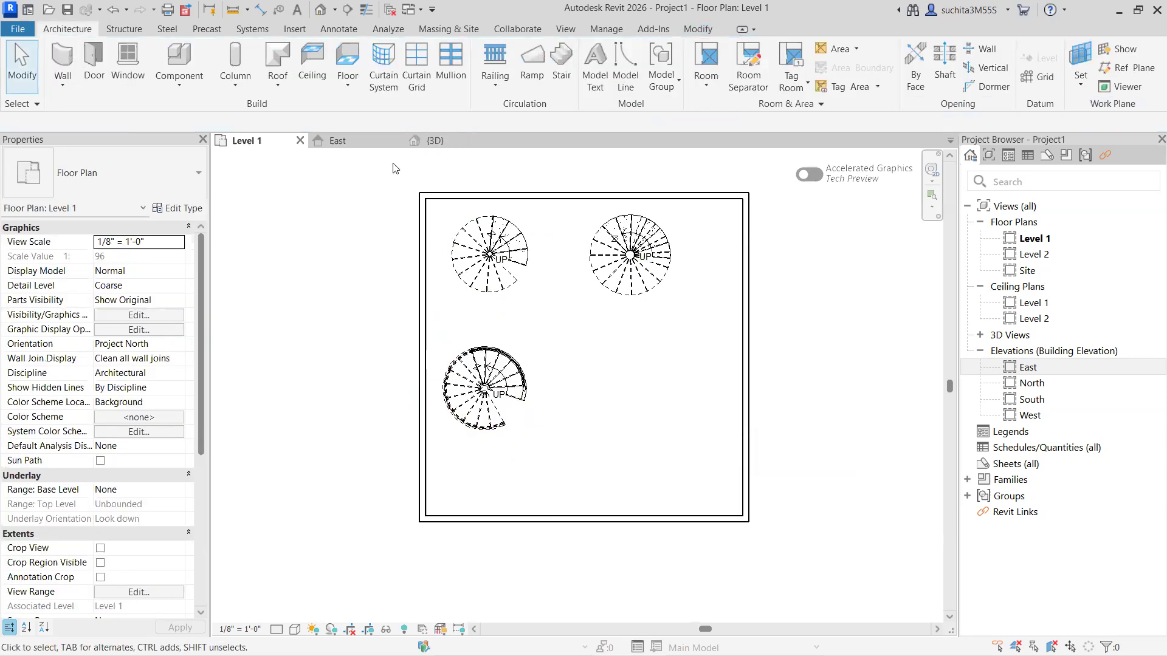
Delete the outer glass-panel railing of the center-ends spiral stair in the 3D view.
click(435, 140)
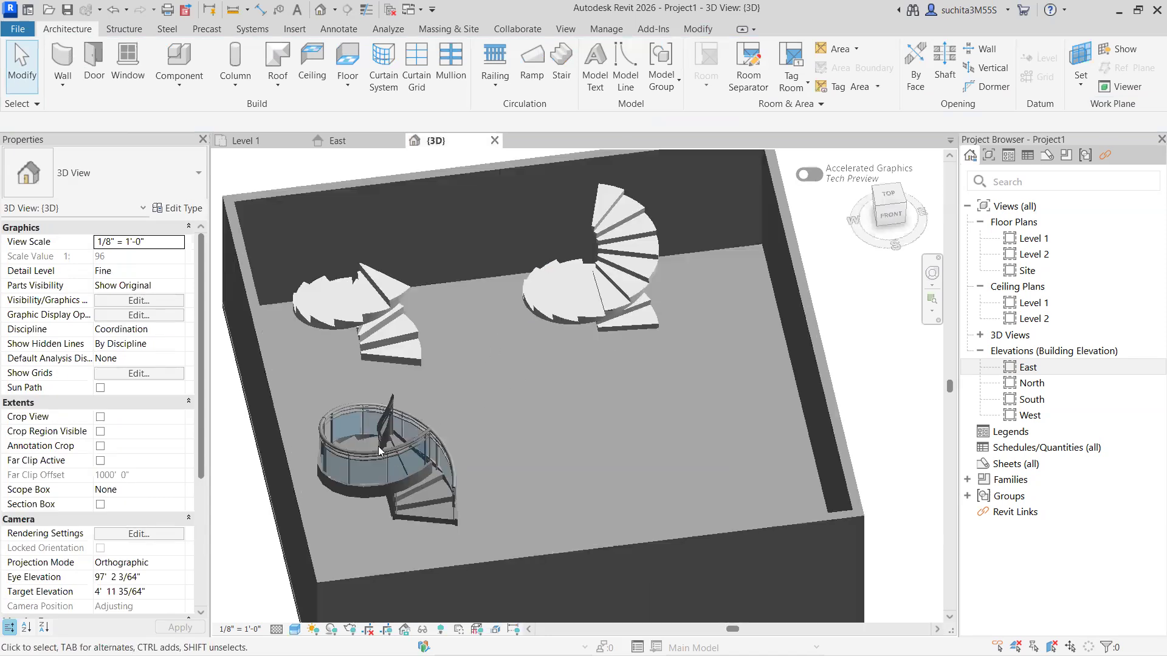
scroll(378, 446, up, 3)
click(381, 378)
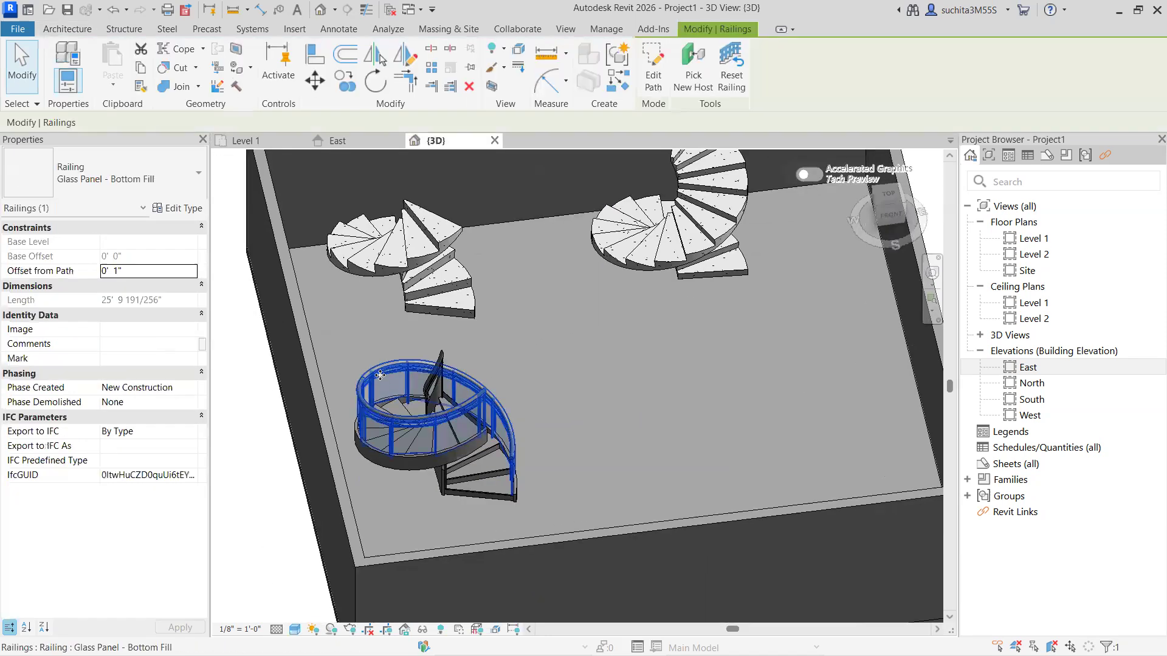
click(472, 87)
scroll(442, 417, up, 2)
middle_drag(466, 390, 491, 363)
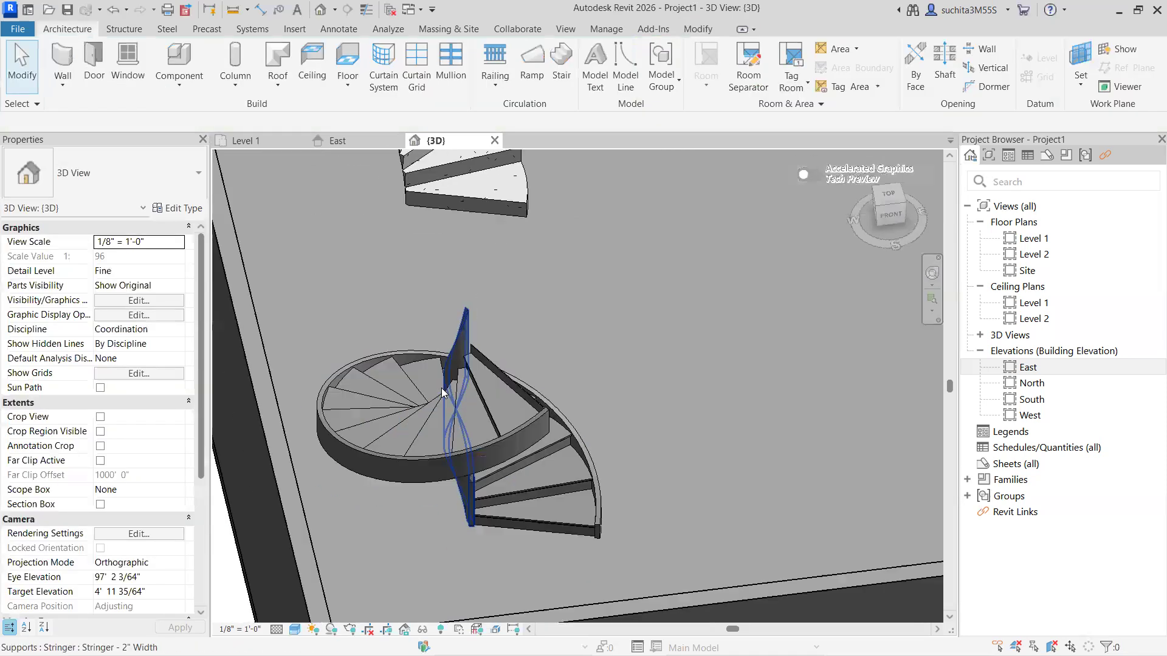
Change the center-ends spiral stair's type to Cast-In-Place Monolithic Stair and dismiss the warning.
click(392, 424)
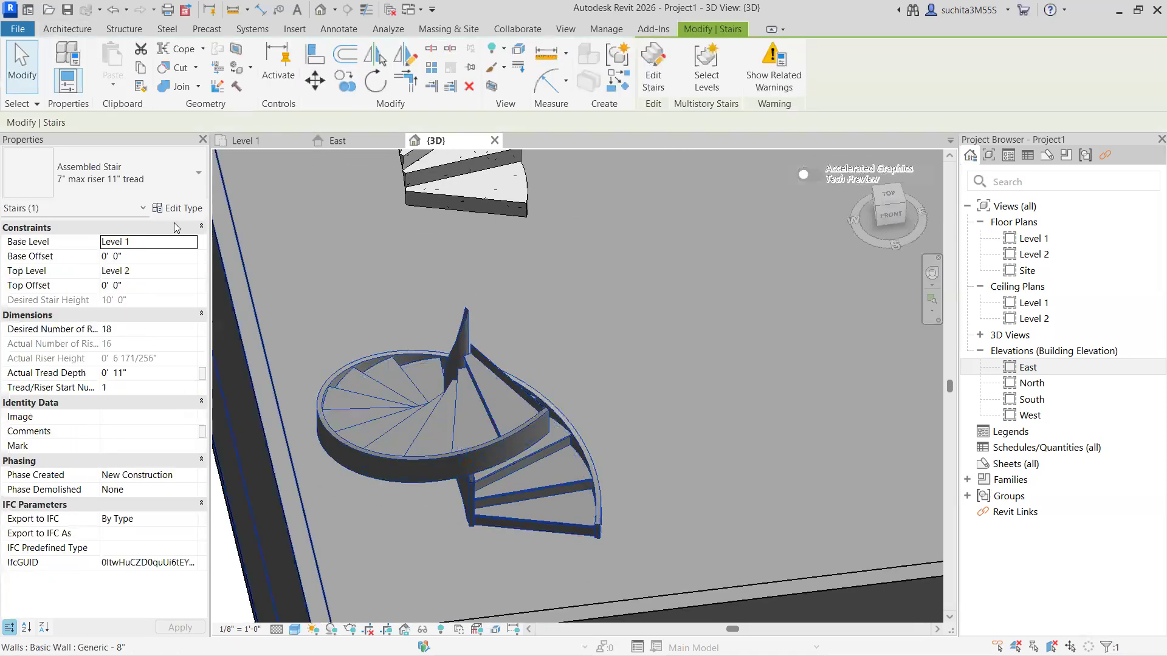
click(110, 176)
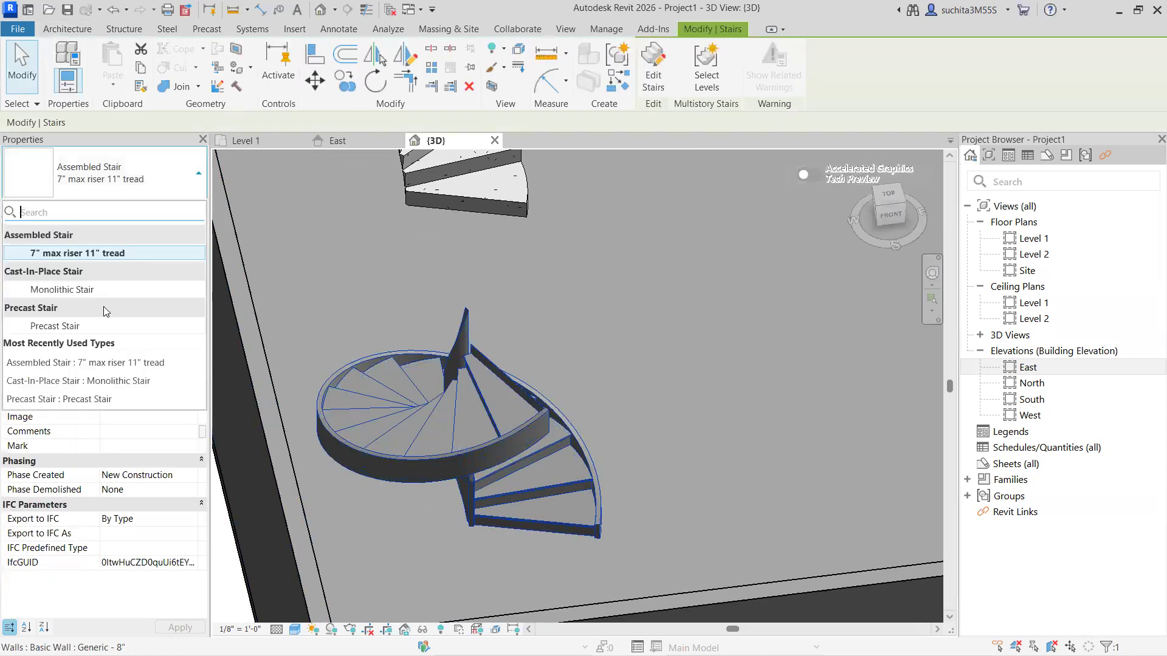
click(70, 290)
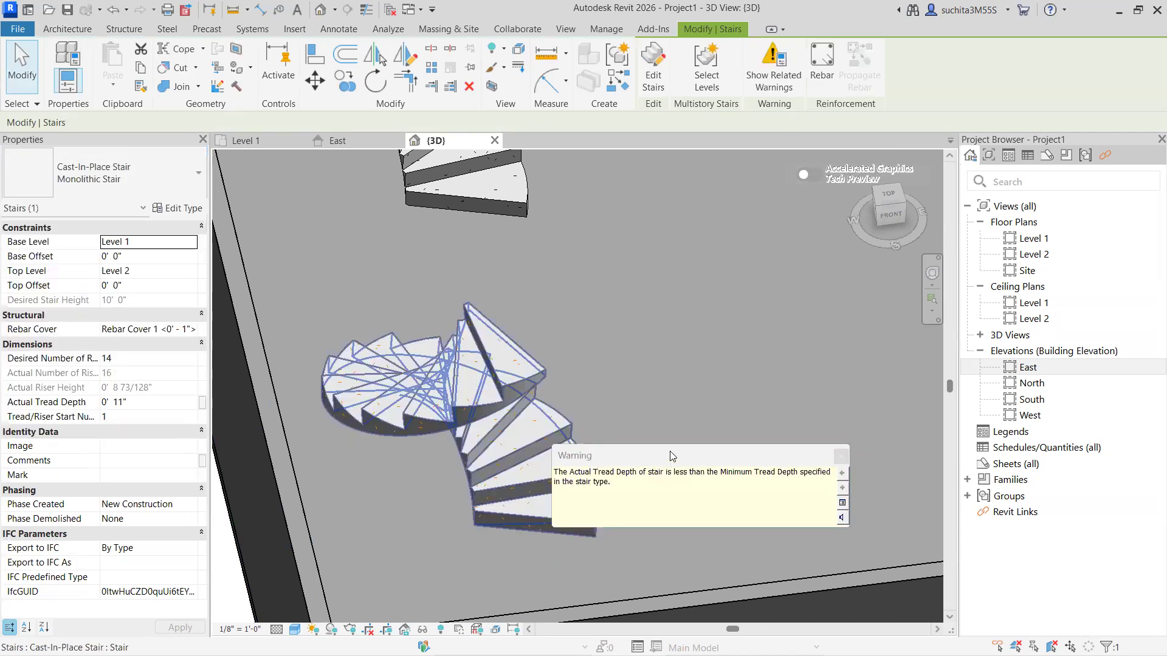
click(865, 436)
scroll(459, 314, down, 4)
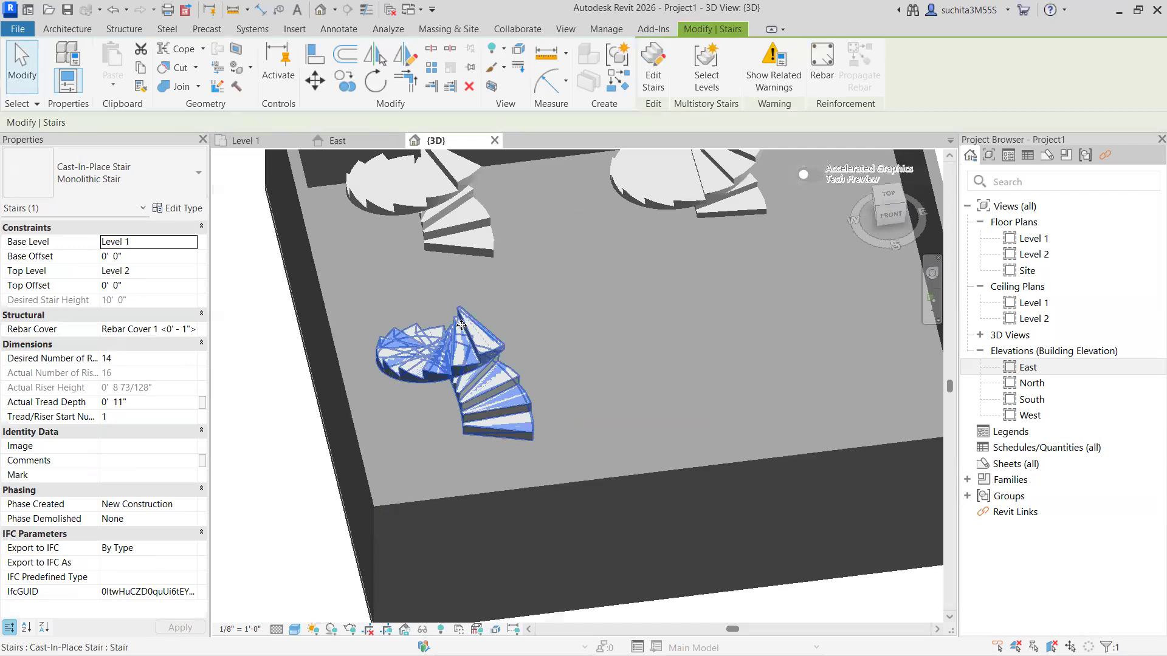
click(78, 32)
click(561, 63)
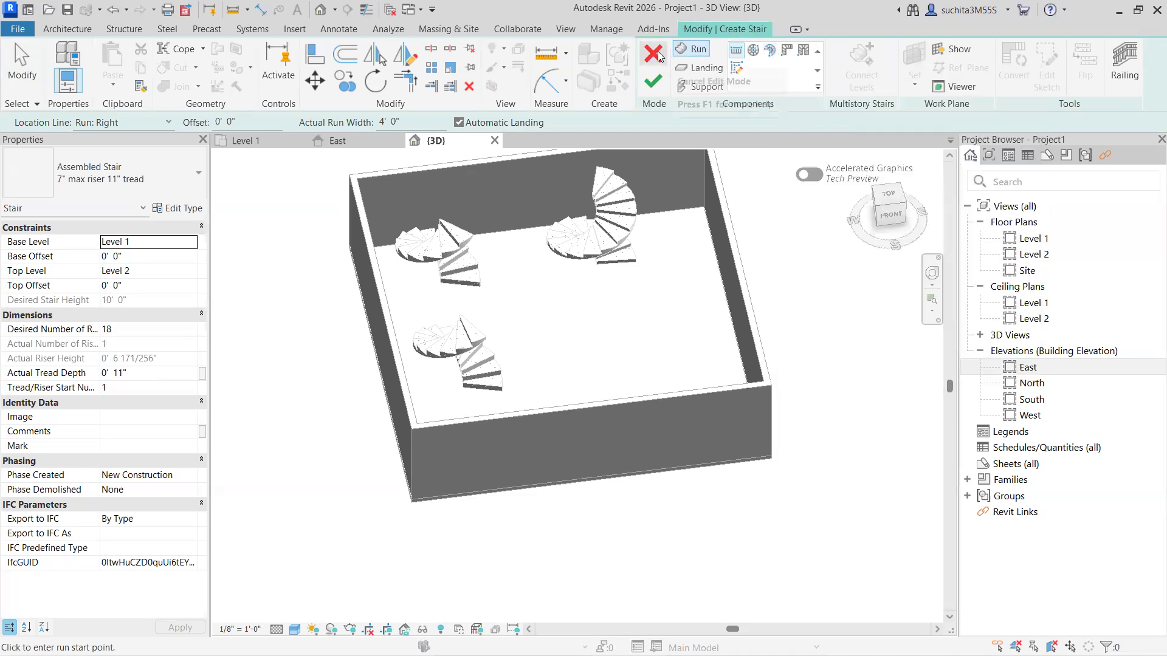
click(653, 81)
Create an L-shape winder stair with 18 risers and a 4'-0" run width in the room's lower-right corner on the Level 1 plan.
click(240, 140)
scroll(584, 357, down, 1)
middle_drag(585, 358, 516, 328)
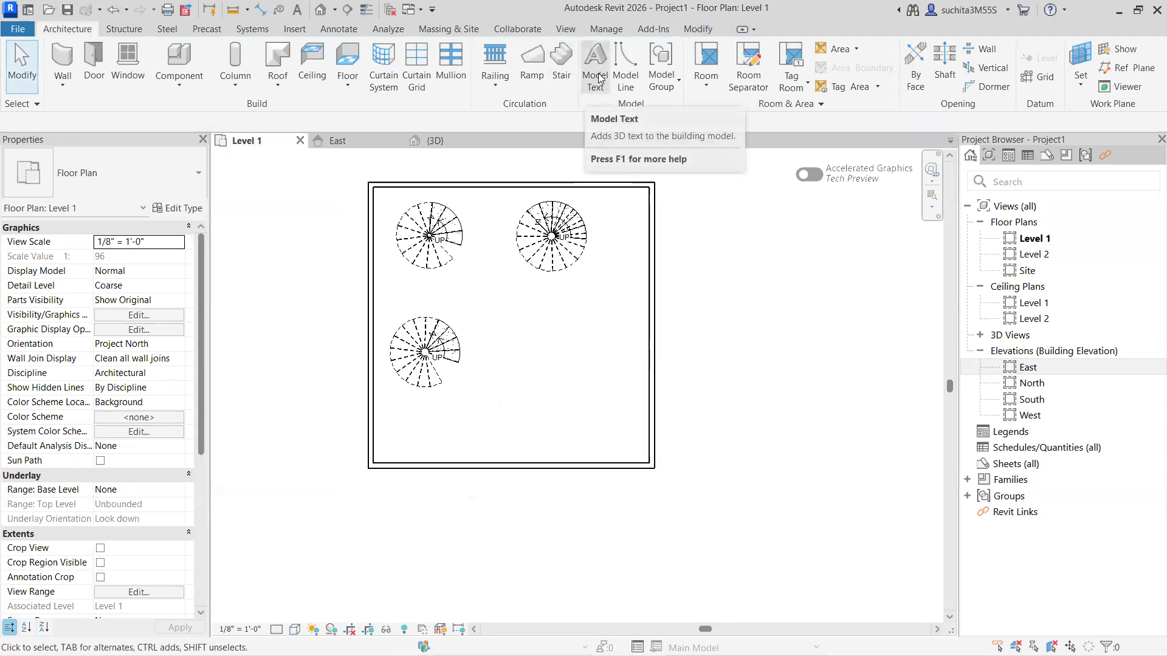
click(561, 66)
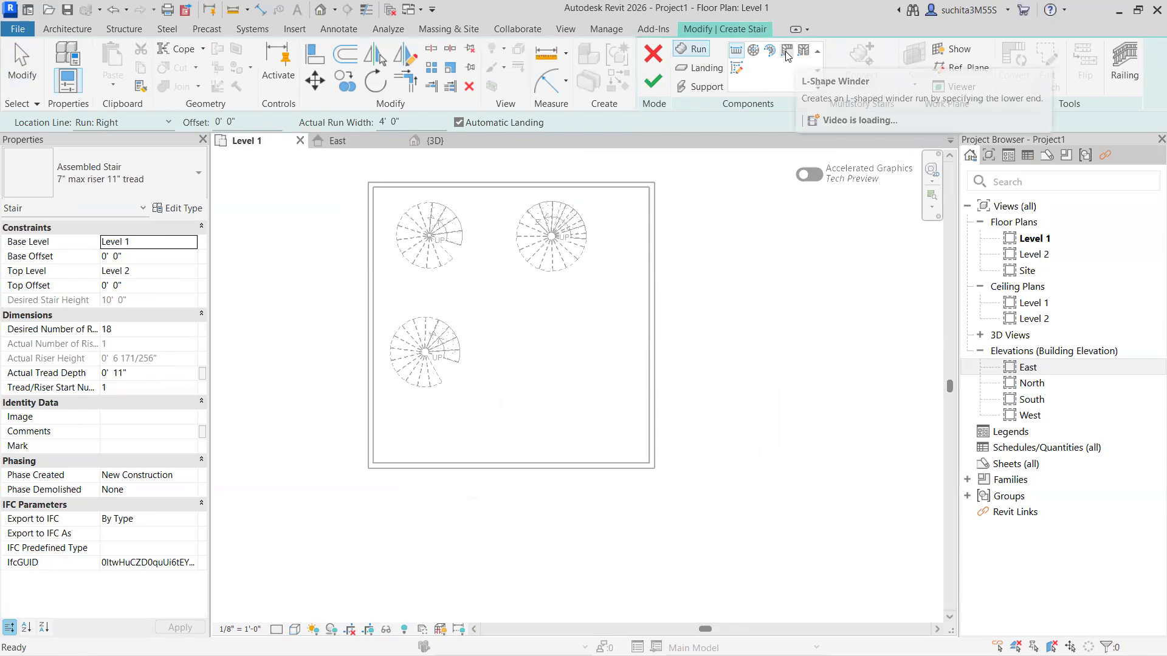
click(786, 53)
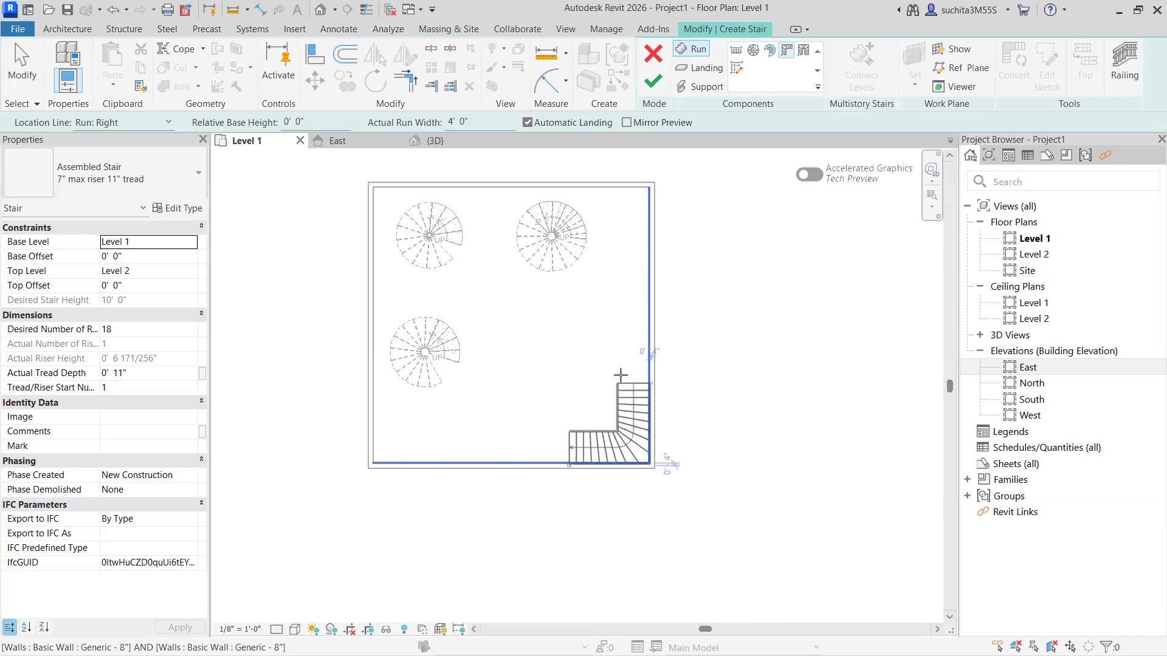
click(621, 380)
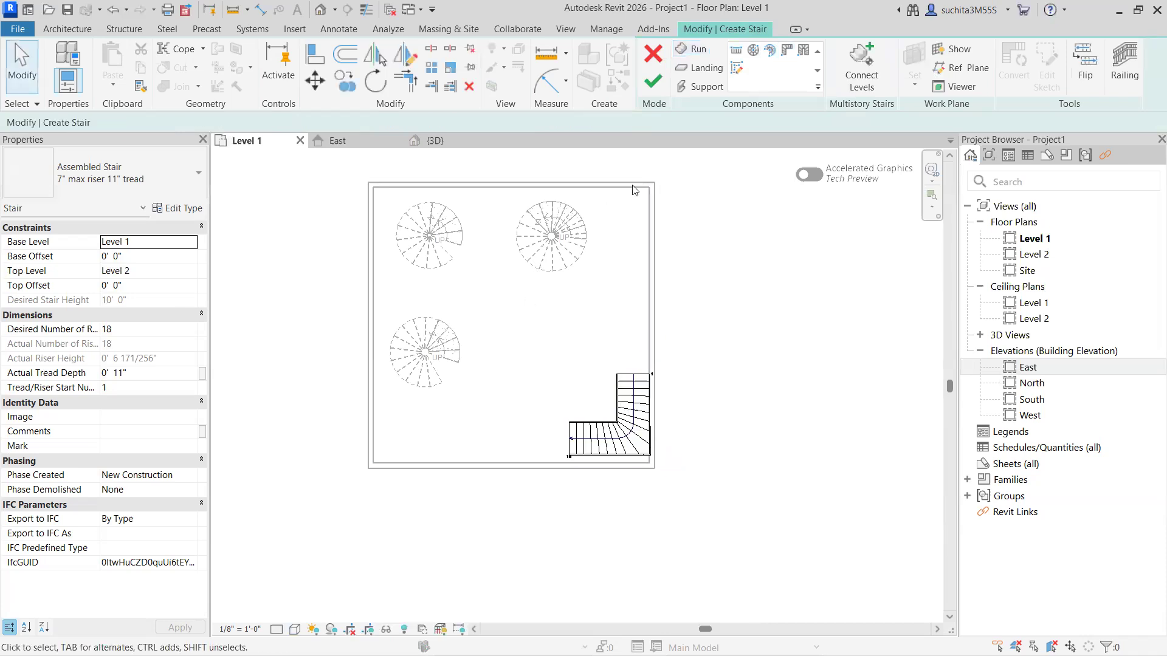
click(642, 85)
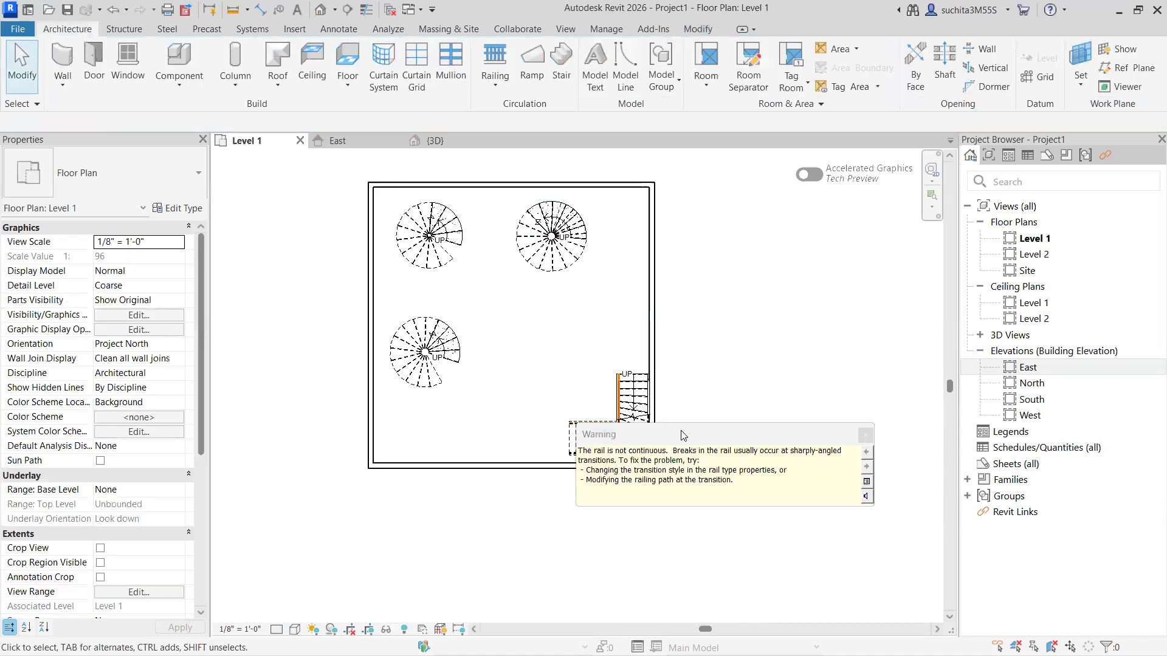
drag(681, 430, 569, 386)
click(754, 391)
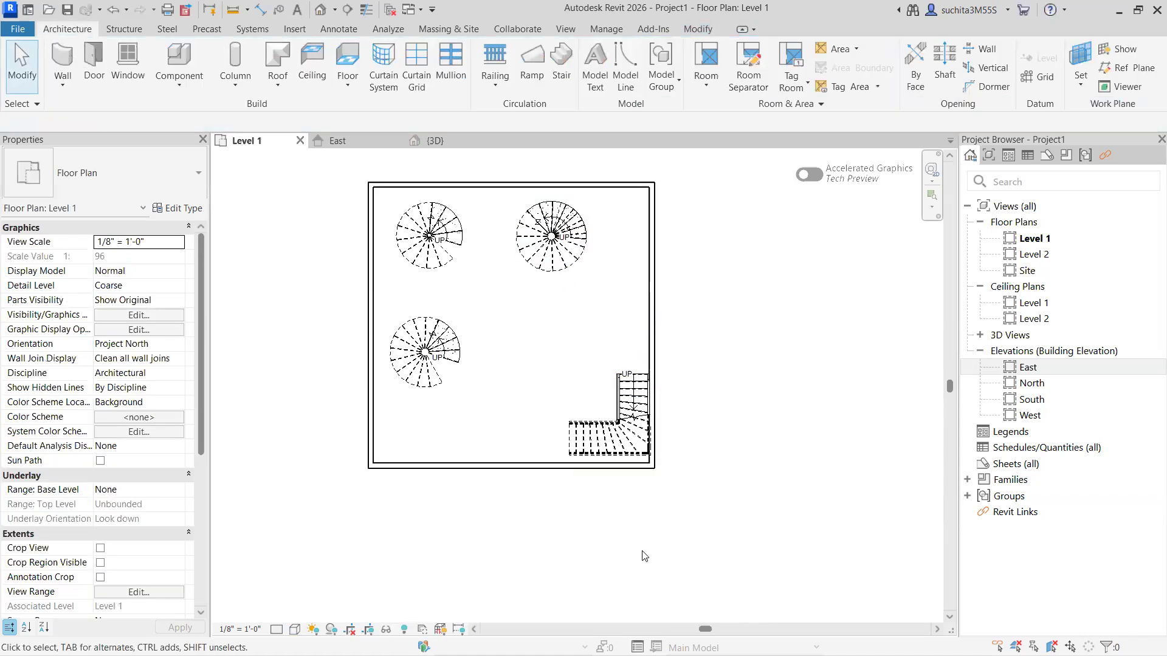